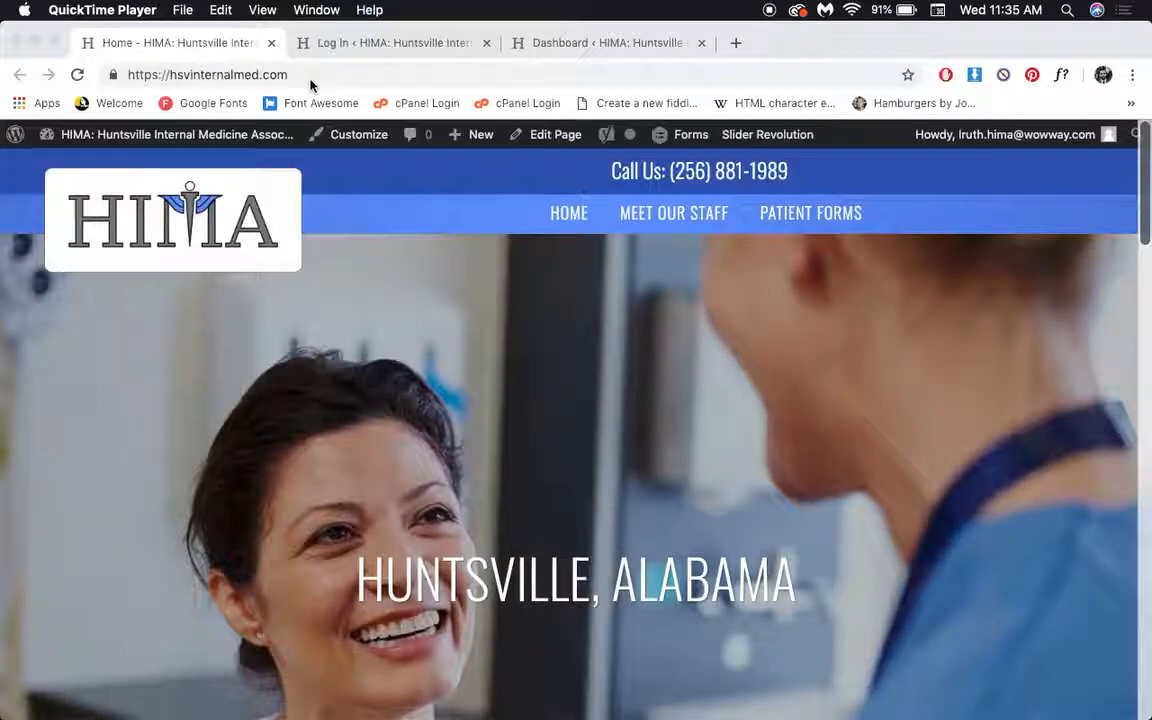
Append /wp-admin to the website's home page address in the browser
click(312, 79)
click(310, 79)
text(/)
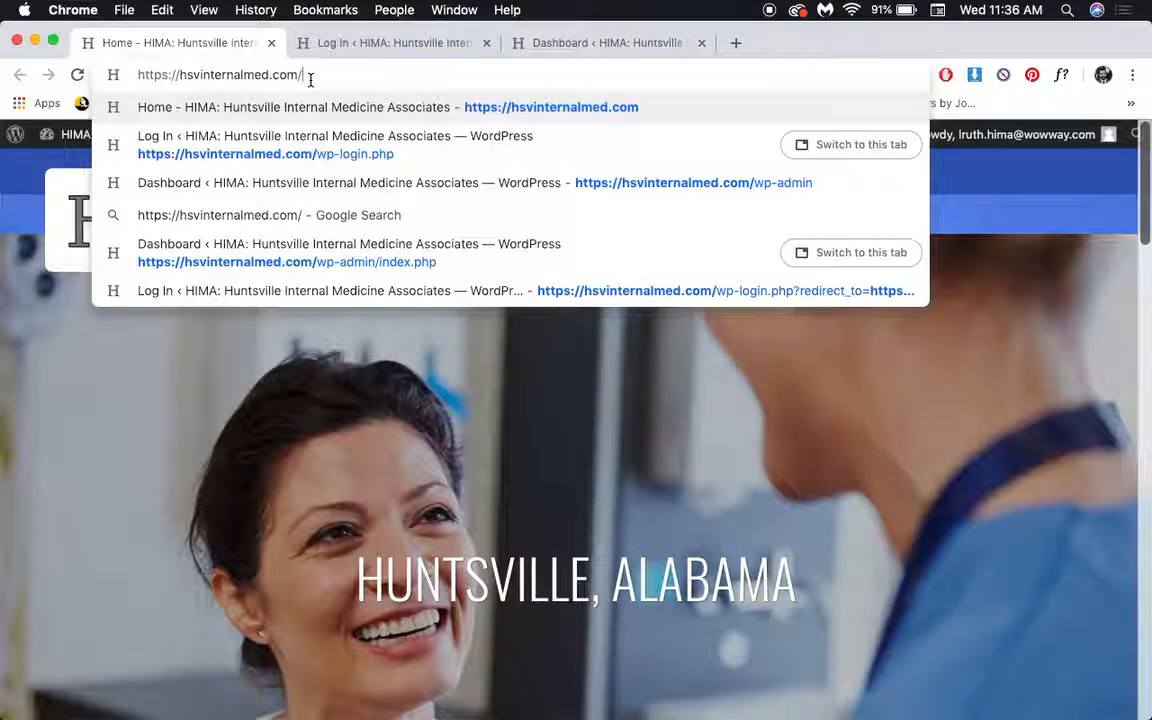
text(wp-adm)
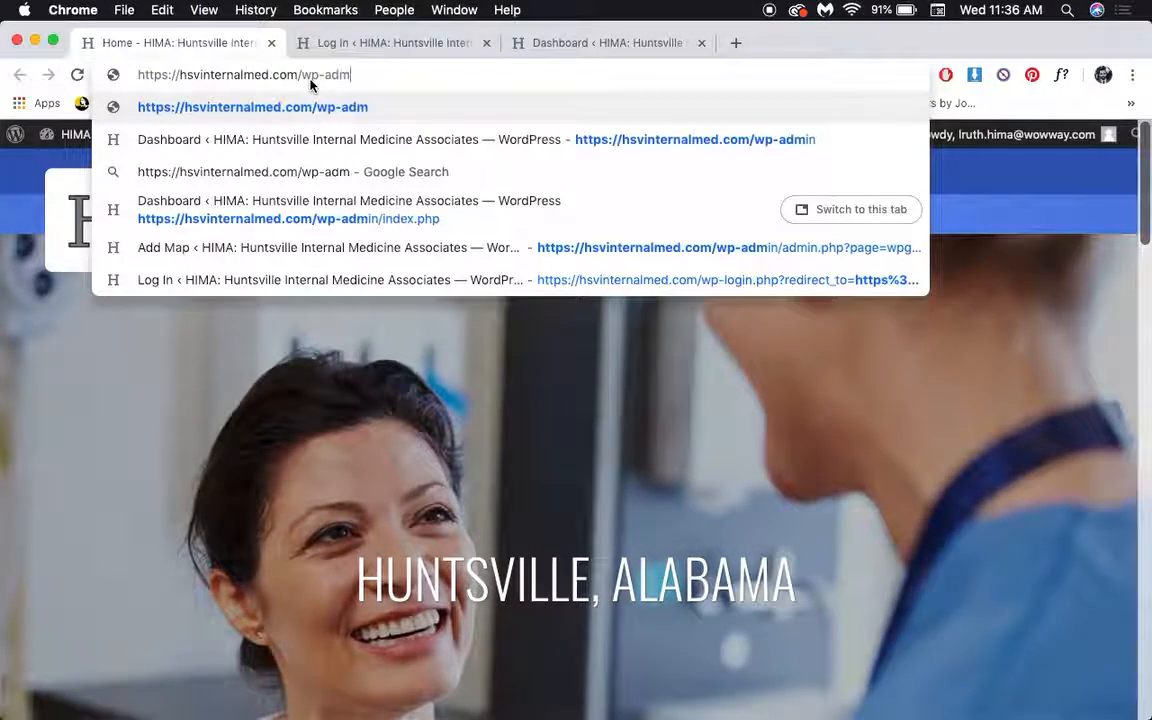
text(in)
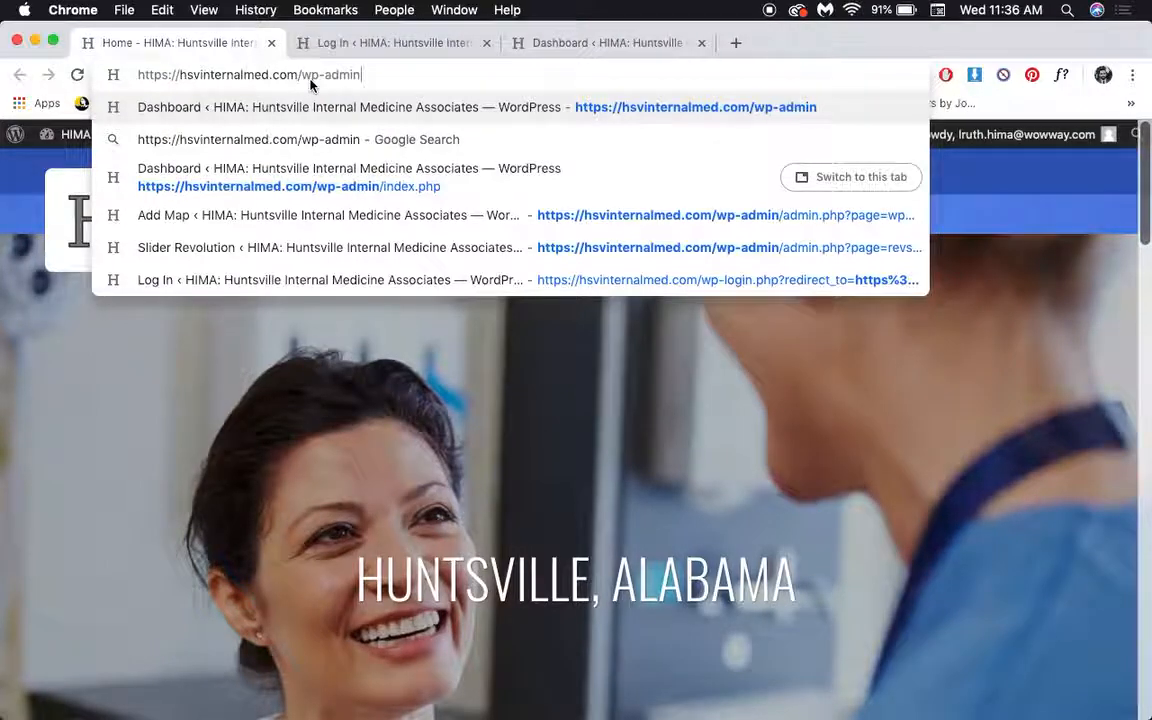
Close the site's home page and login tabs, keeping only the WordPress dashboard open
click(271, 44)
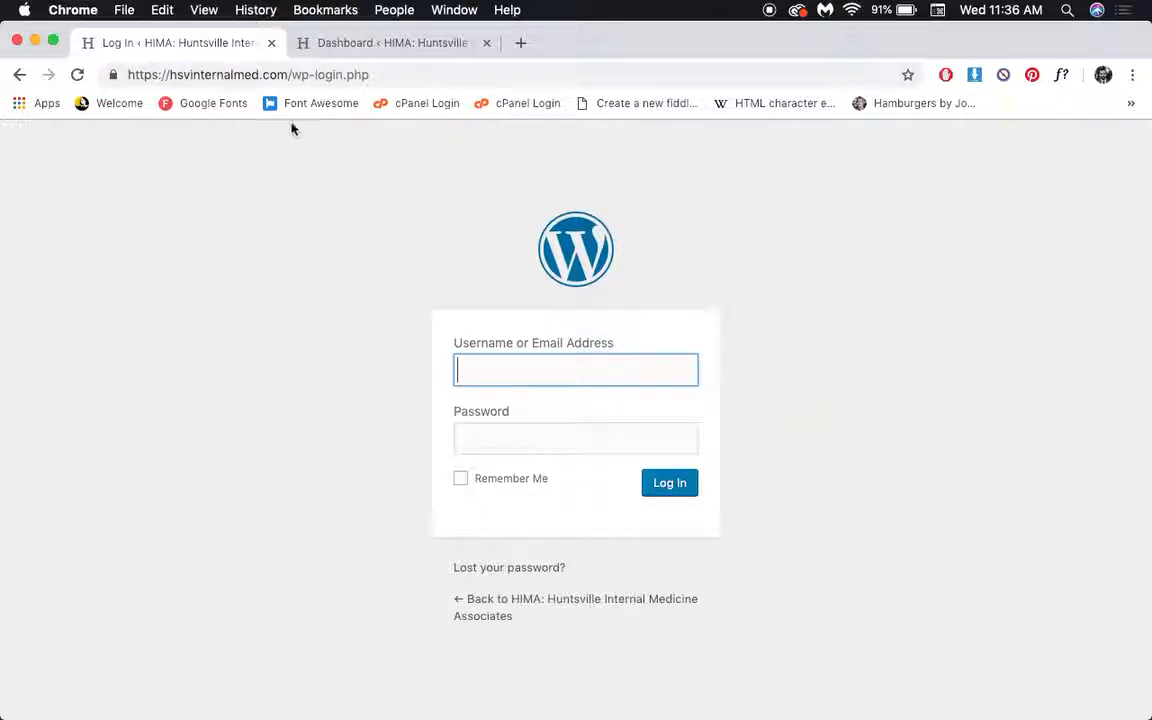
click(269, 44)
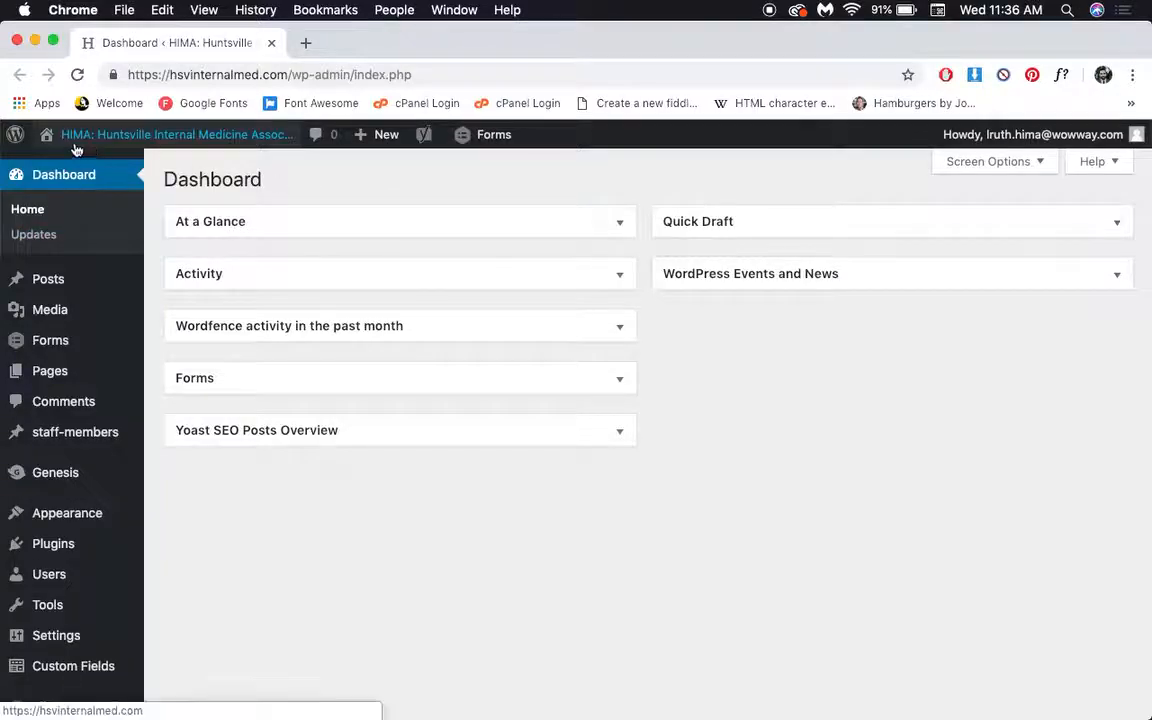
Look over the dashboard's navigation entries and open the WordPress Updates page
mouse_move(86, 703)
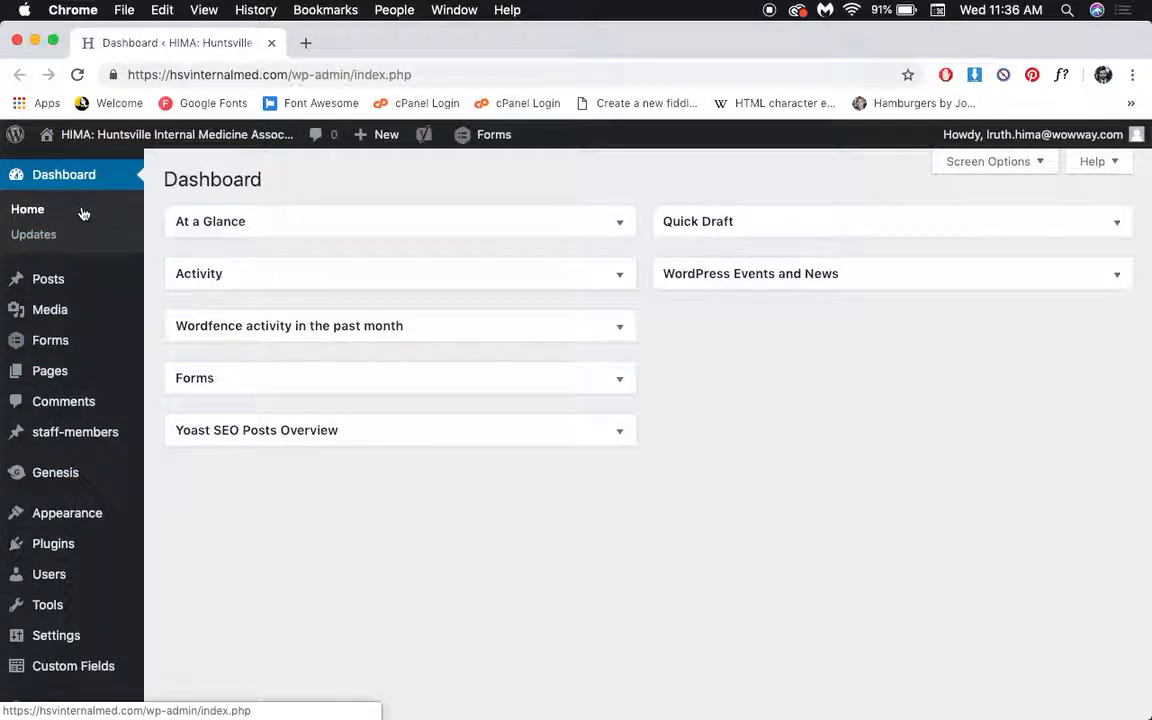
scroll(82, 213, down, 3)
mouse_move(84, 213)
scroll(84, 213, up, 3)
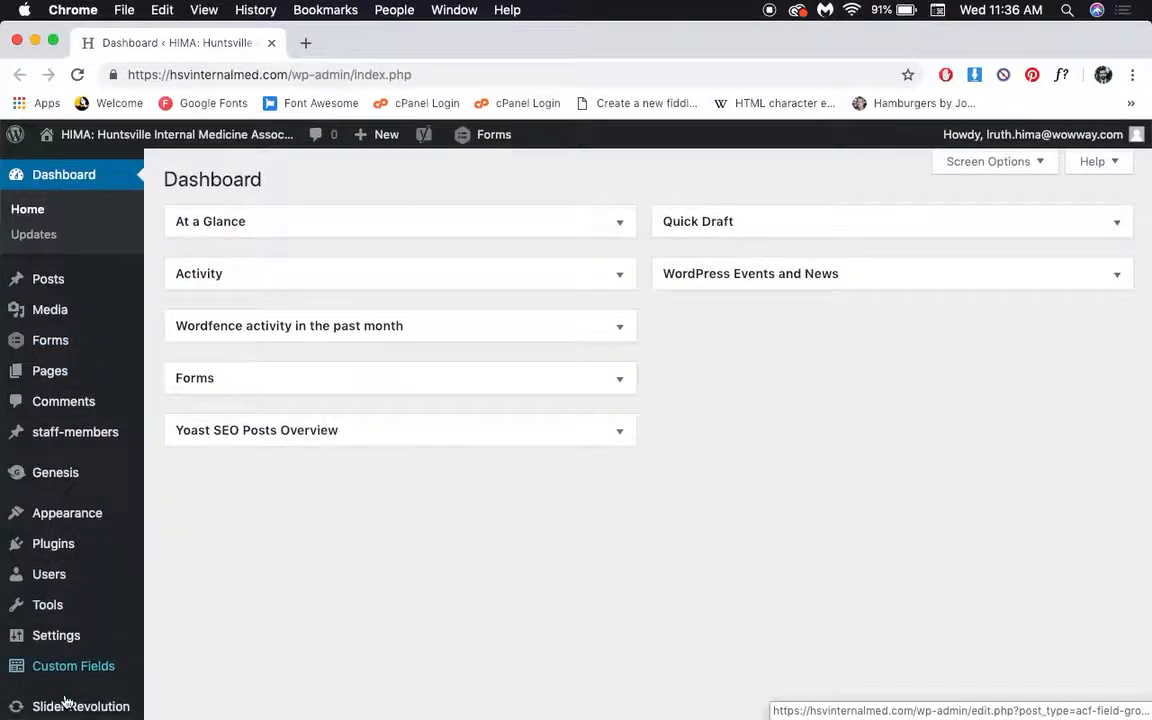
scroll(40, 700, down, 3)
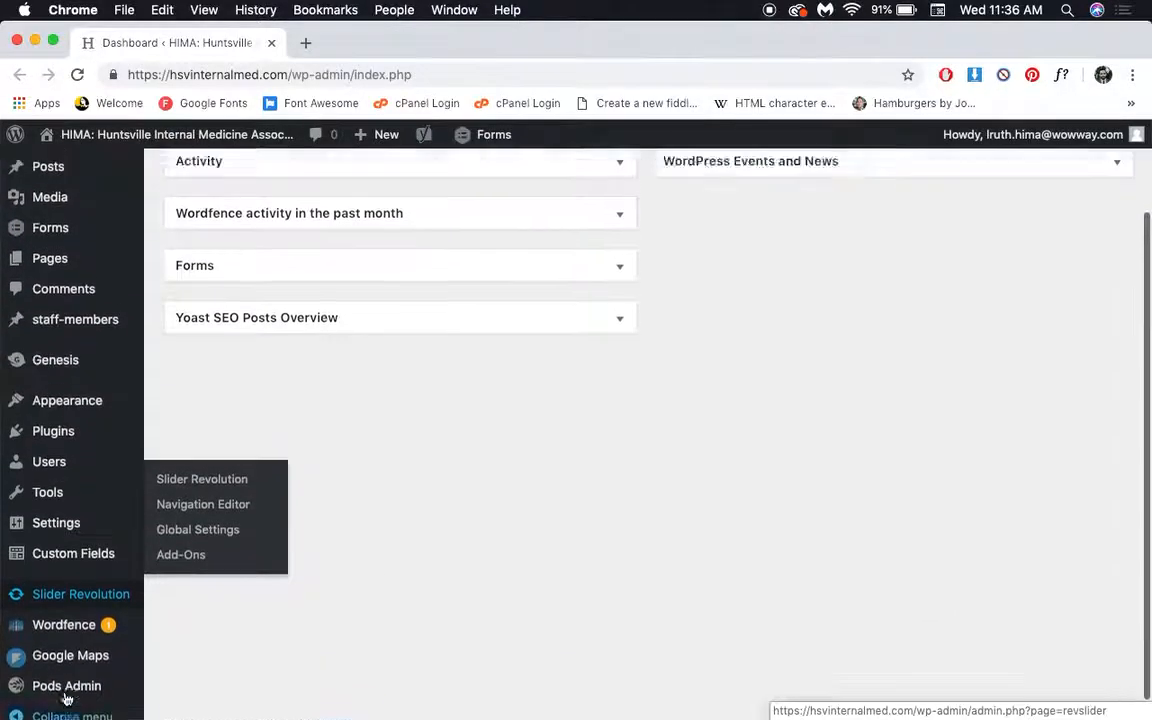
scroll(50, 560, up, 3)
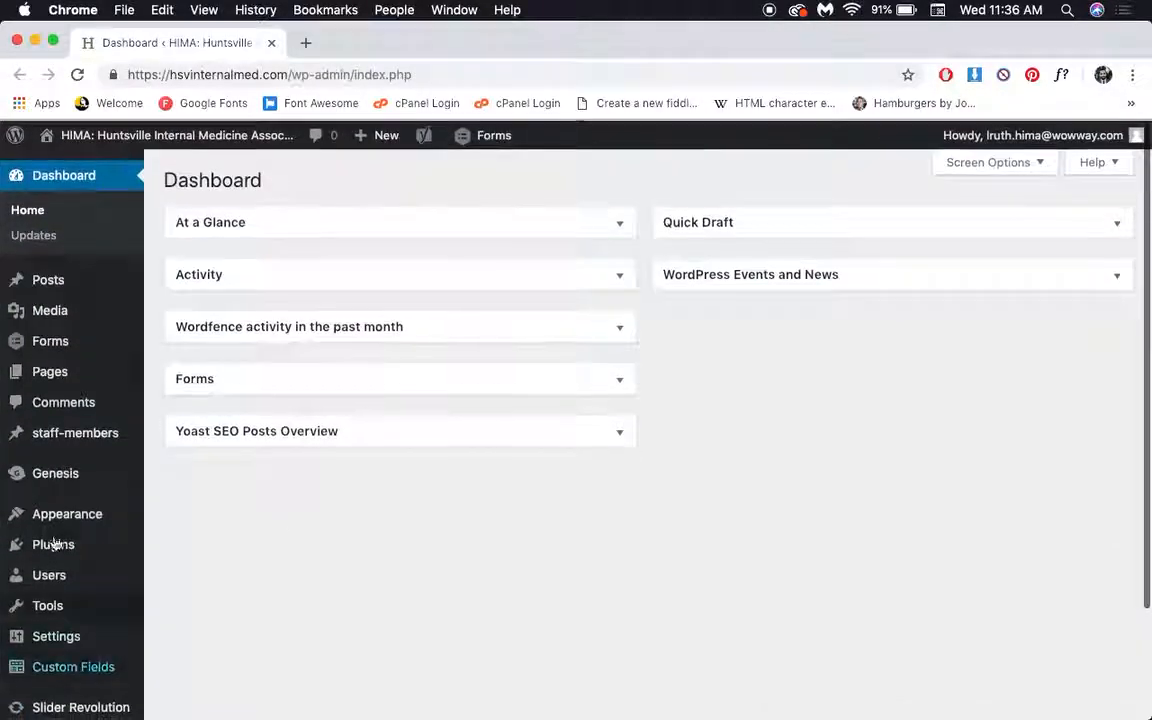
click(34, 236)
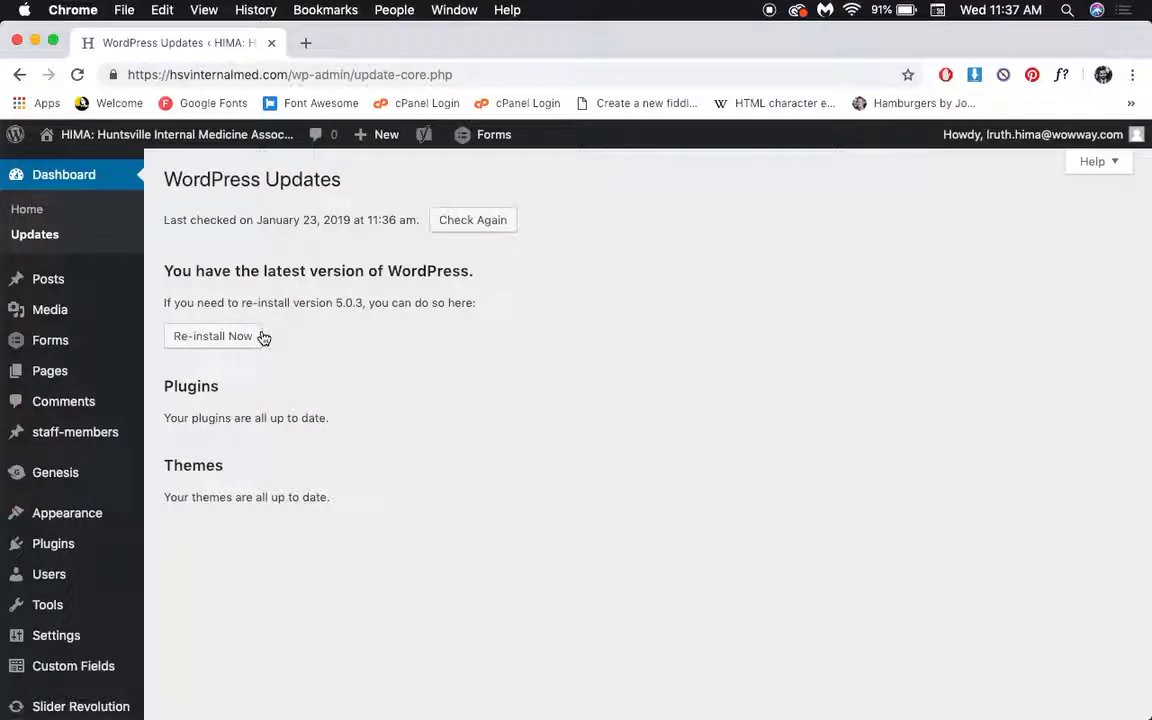
Open the Media Library and look through its files and the choices for filtering by media type
mouse_move(87, 283)
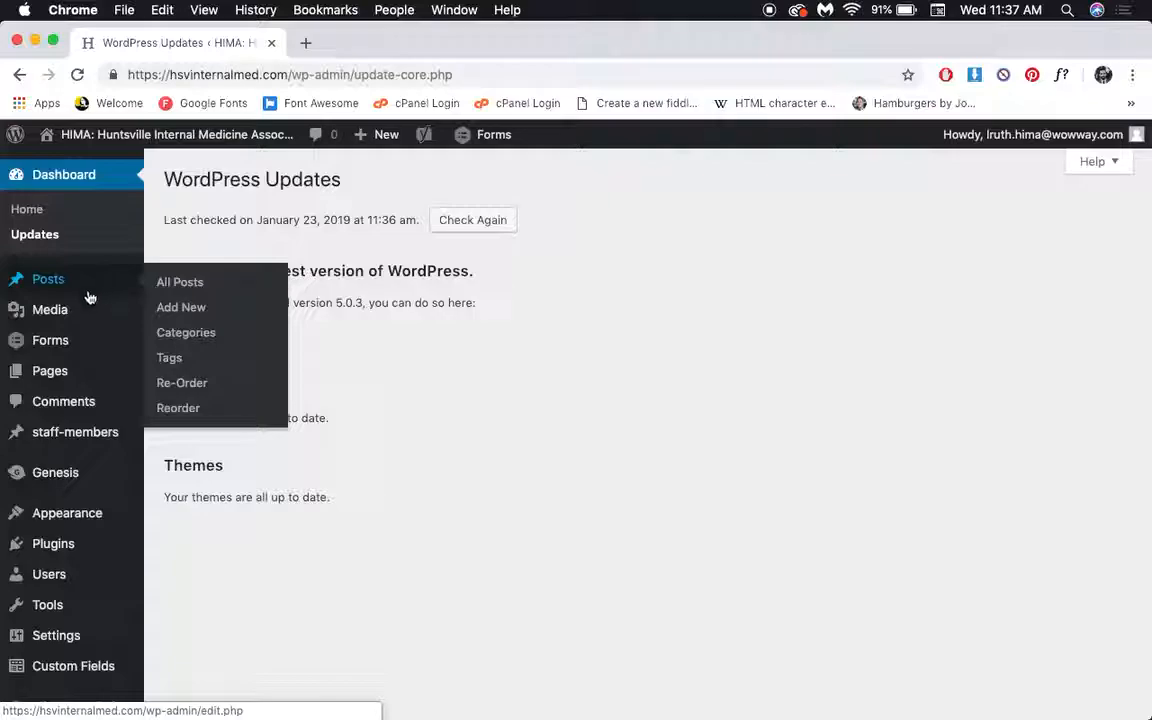
mouse_move(78, 321)
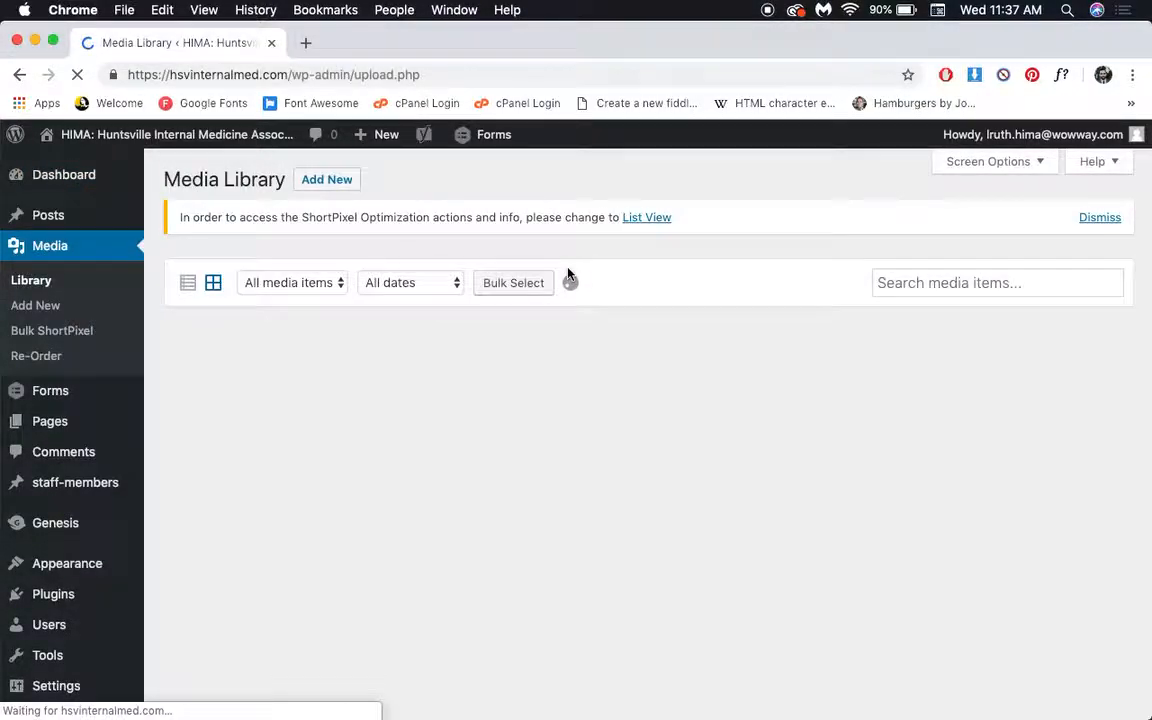
scroll(604, 280, down, 2)
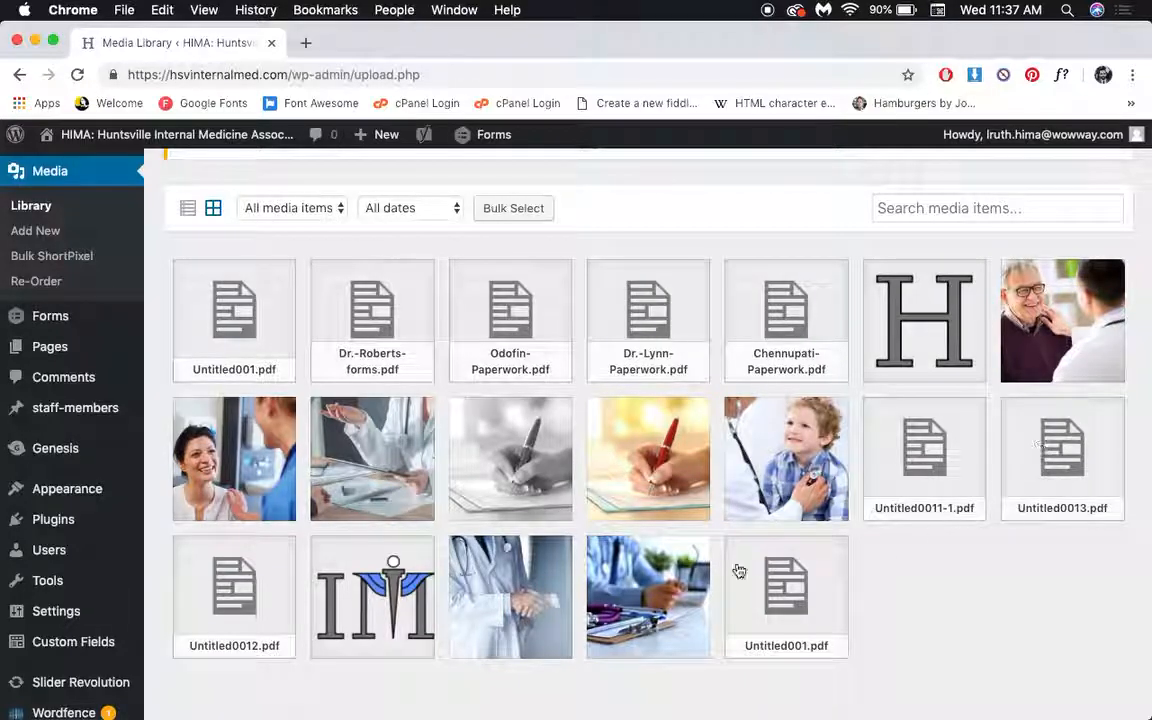
click(333, 209)
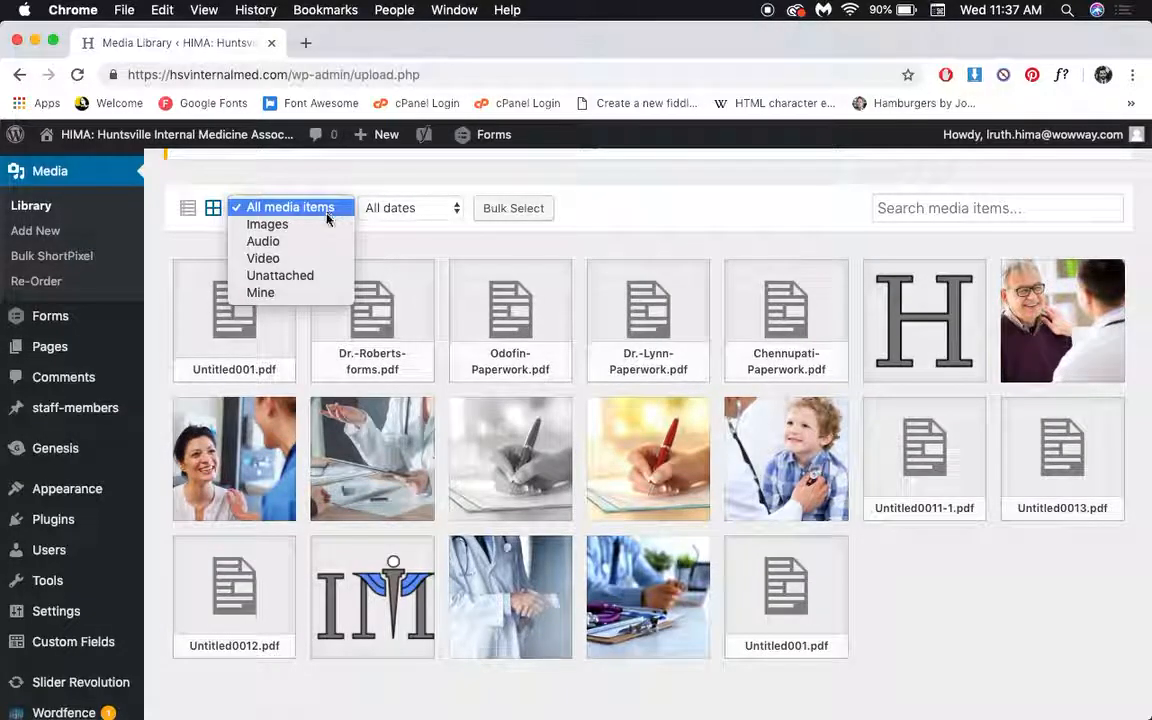
click(622, 222)
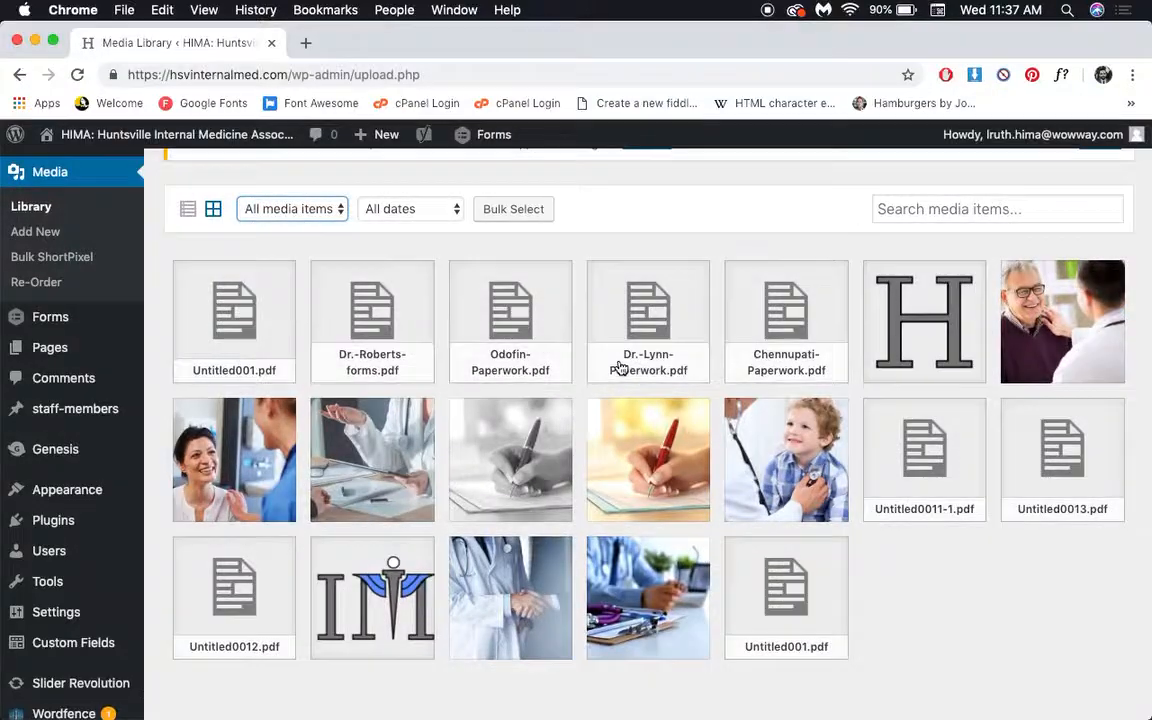
scroll(620, 368, up, 2)
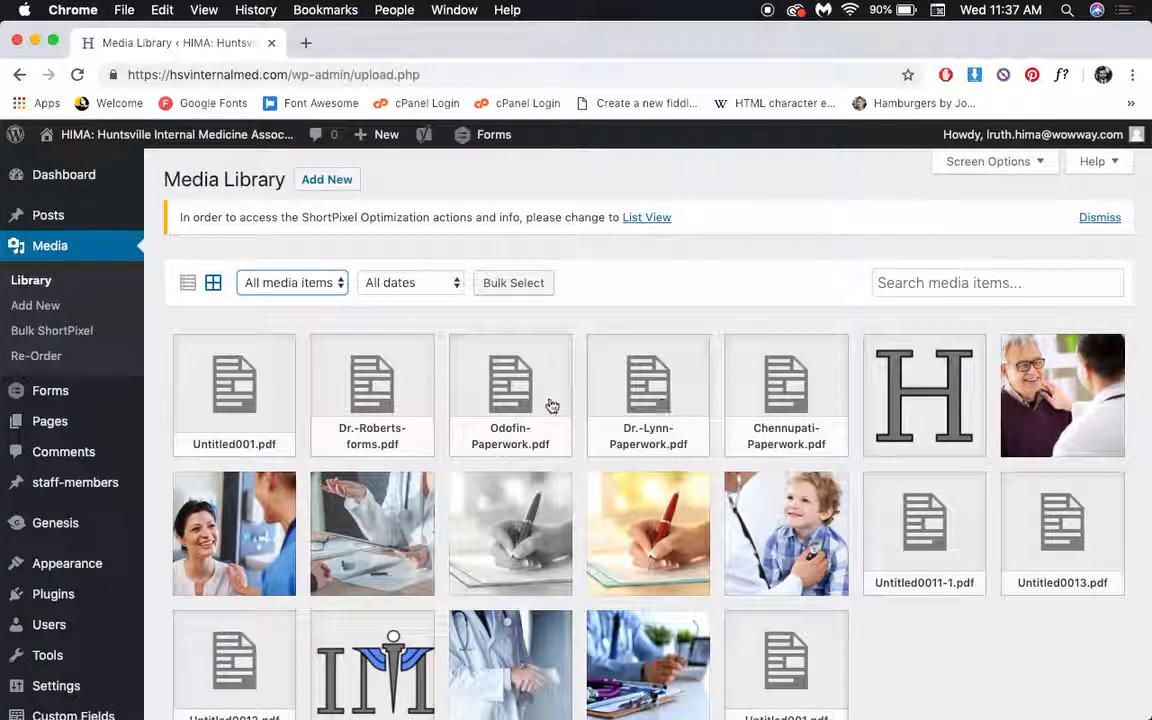
Show the upload area for new media, dismissing the ShortPixel notice, and view the file chooser without picking a file
click(335, 184)
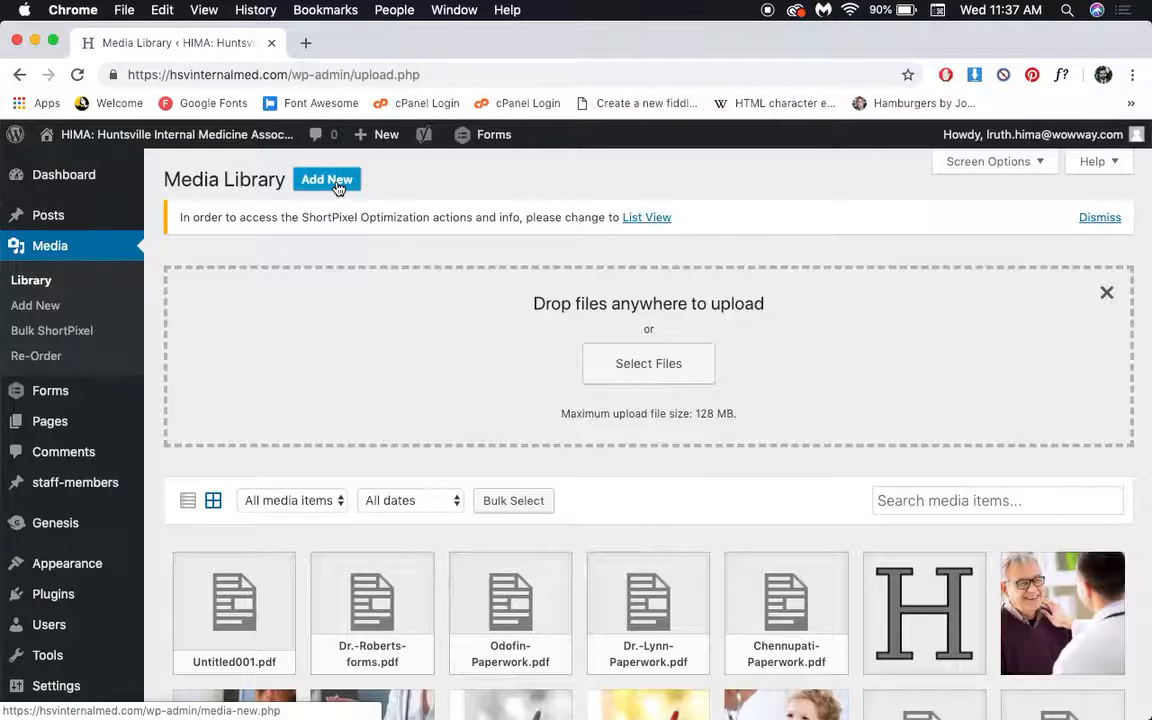
click(1104, 226)
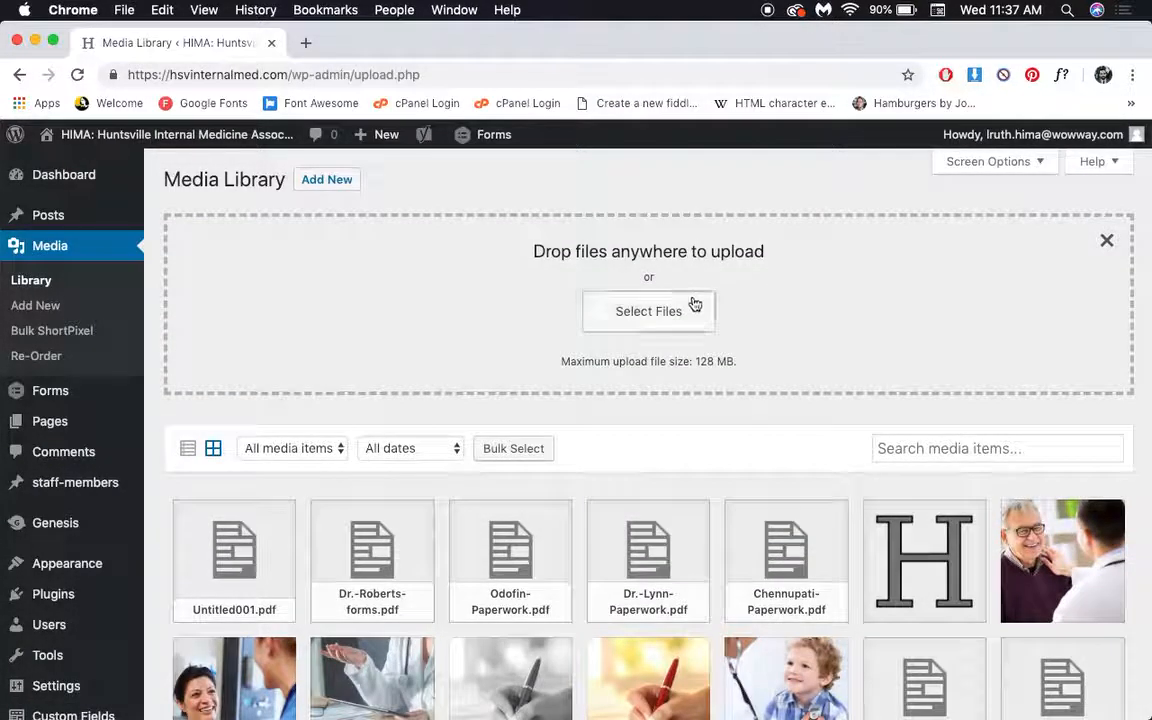
click(664, 312)
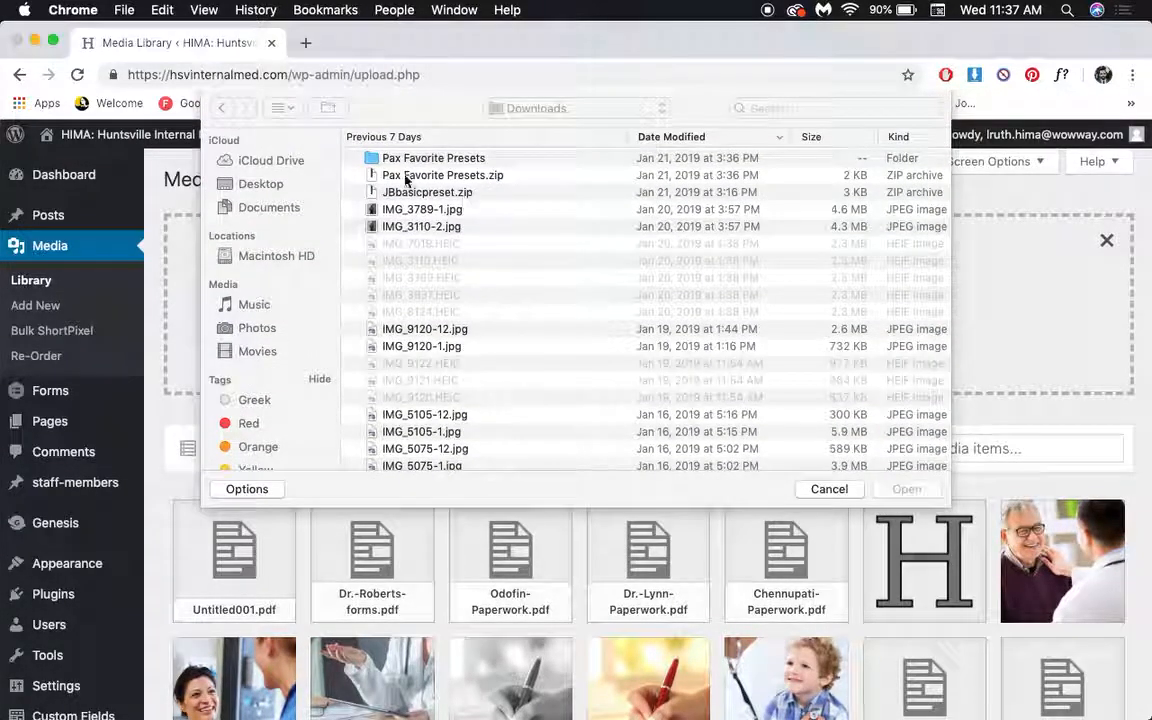
click(817, 490)
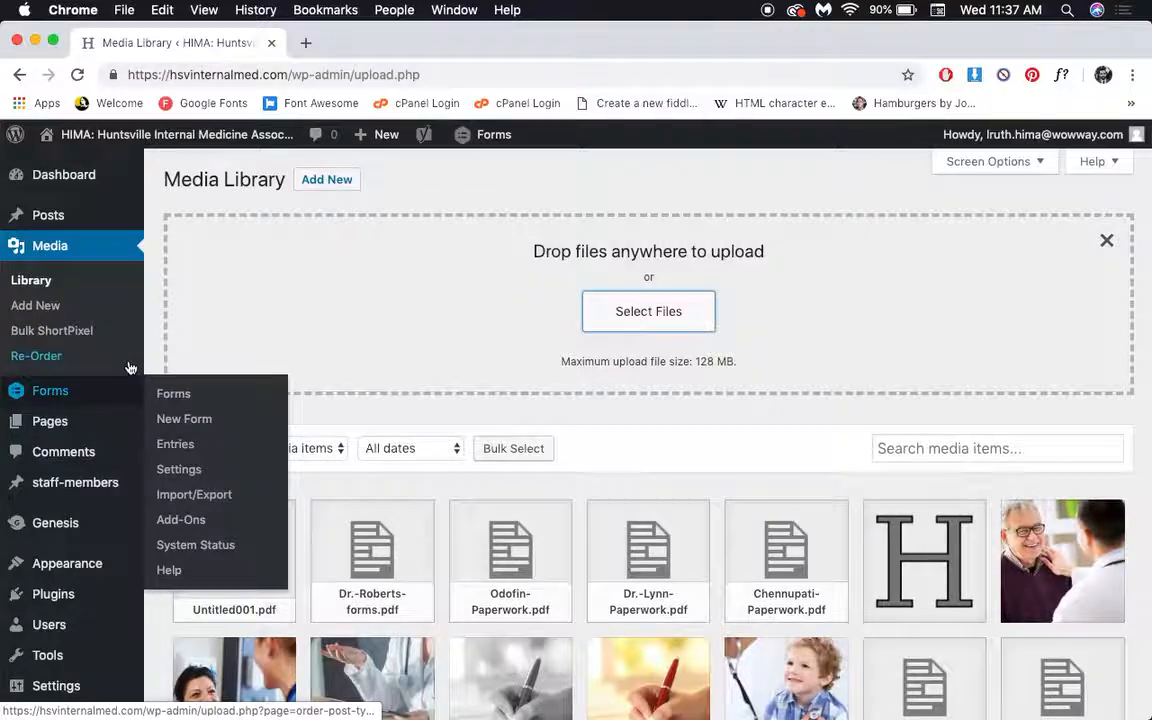
Review the media type and date filter choices, leaving them on All media items and All dates
mouse_move(62, 416)
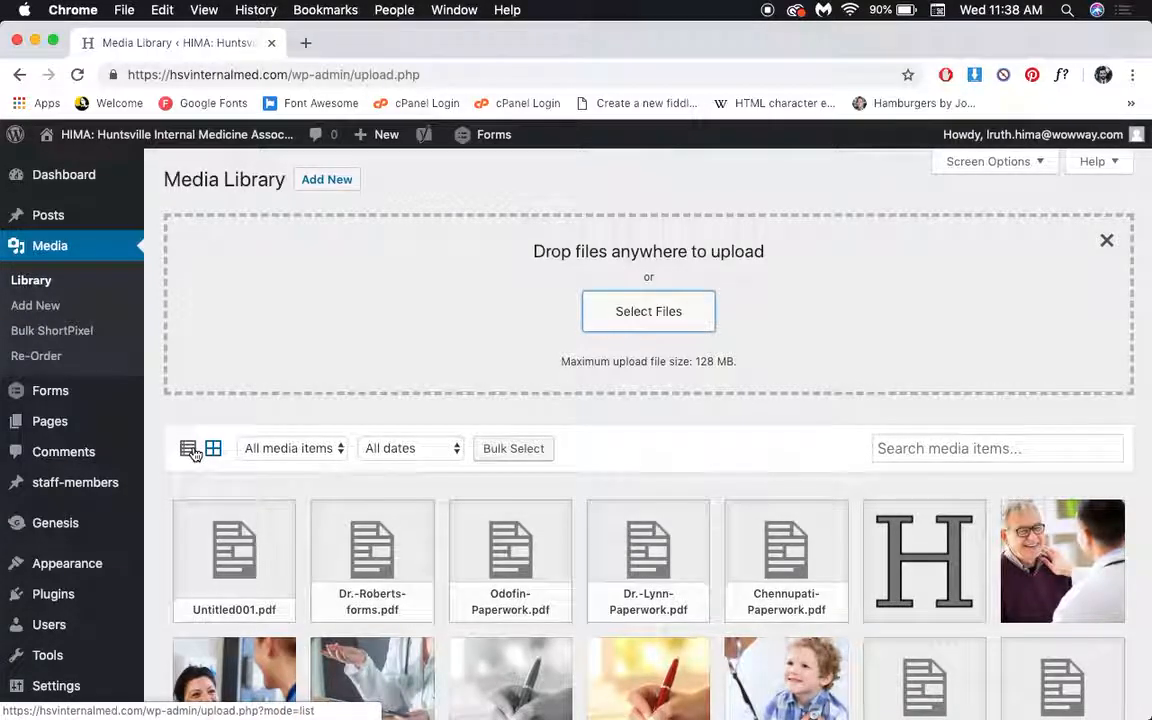
scroll(337, 381, down, 5)
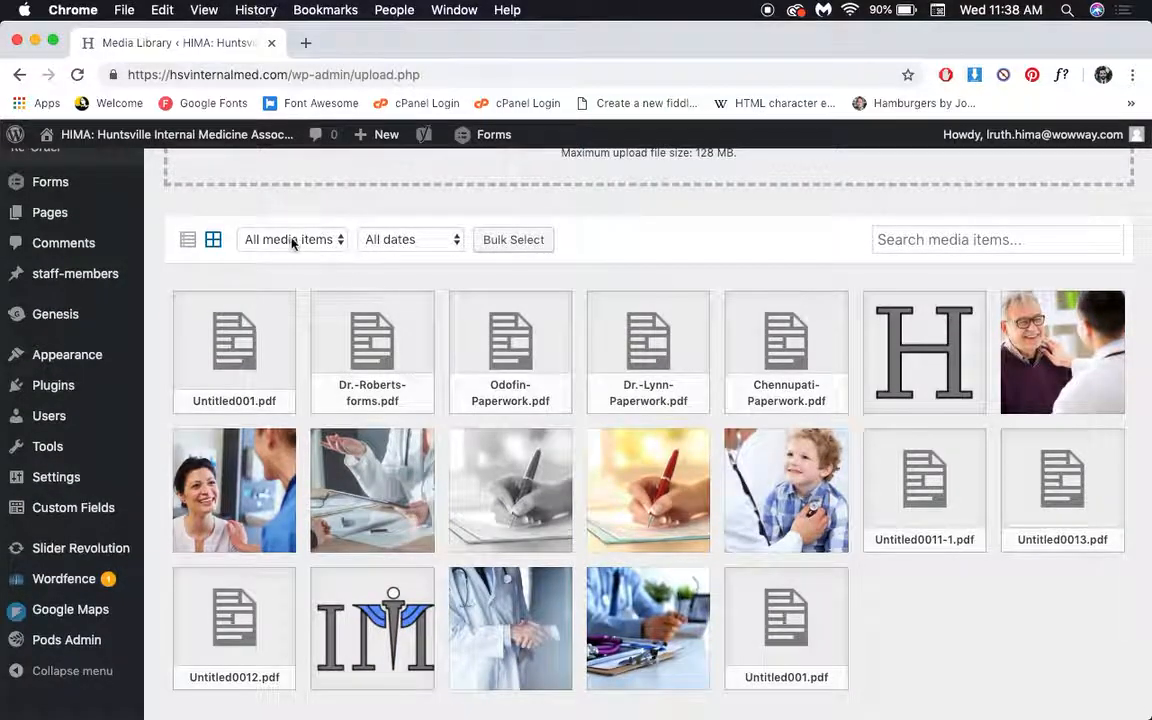
click(298, 240)
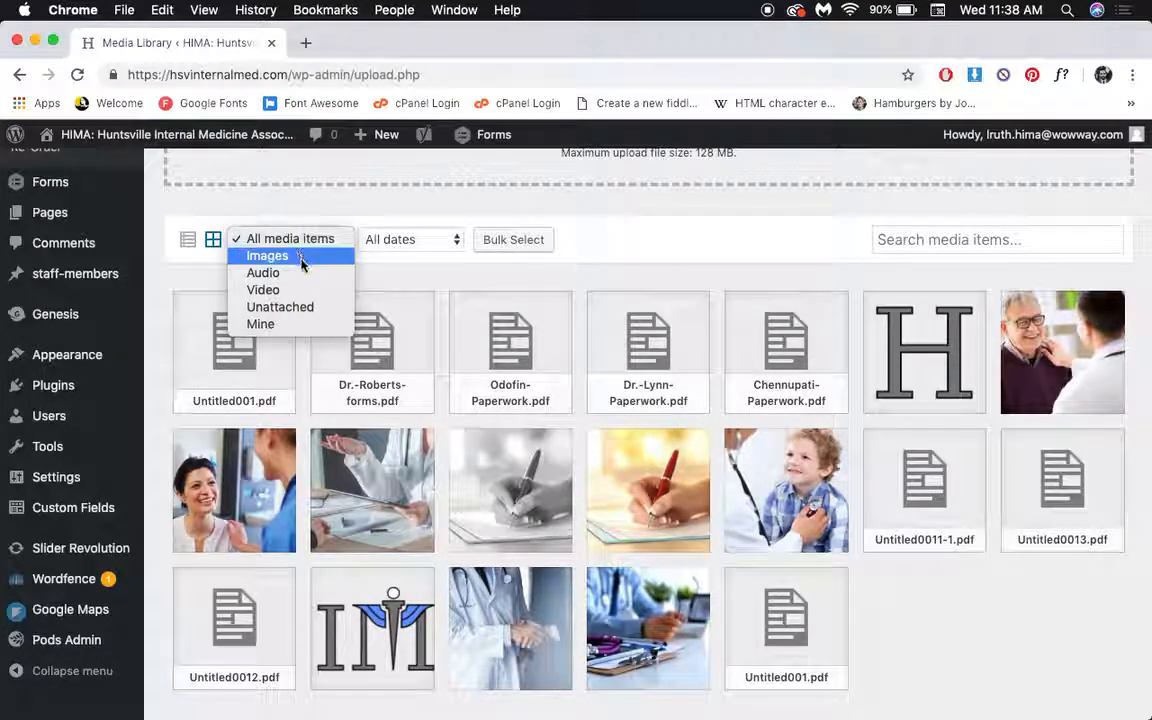
click(308, 242)
click(406, 240)
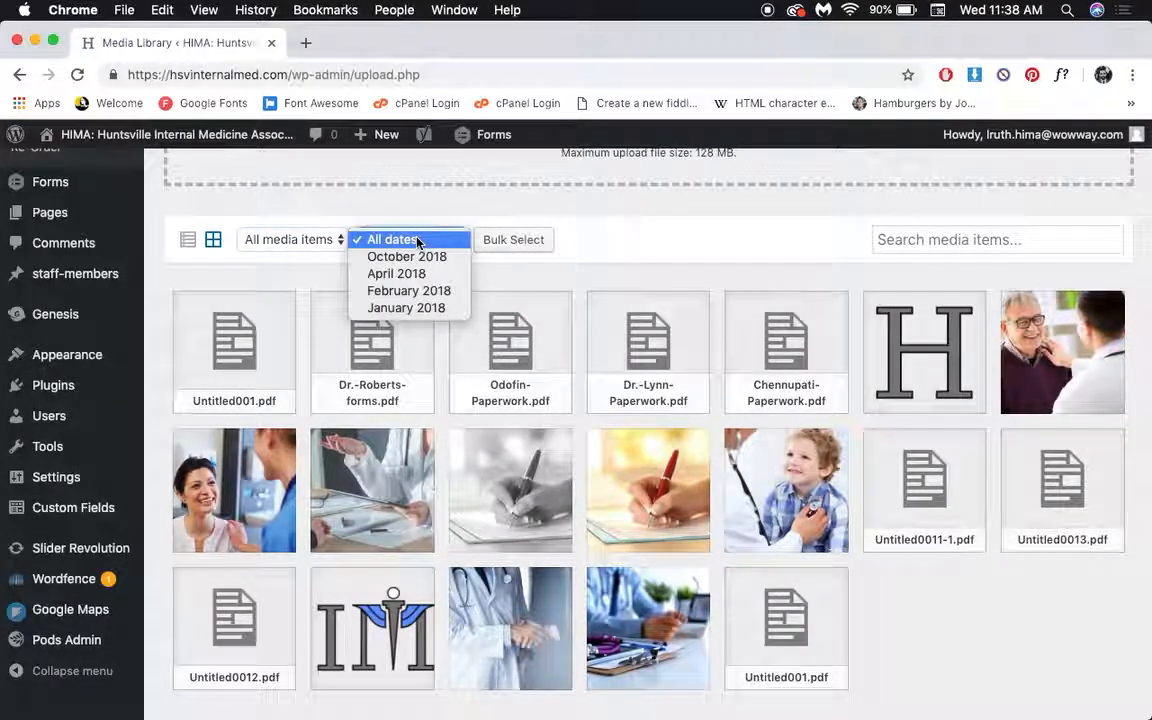
click(390, 239)
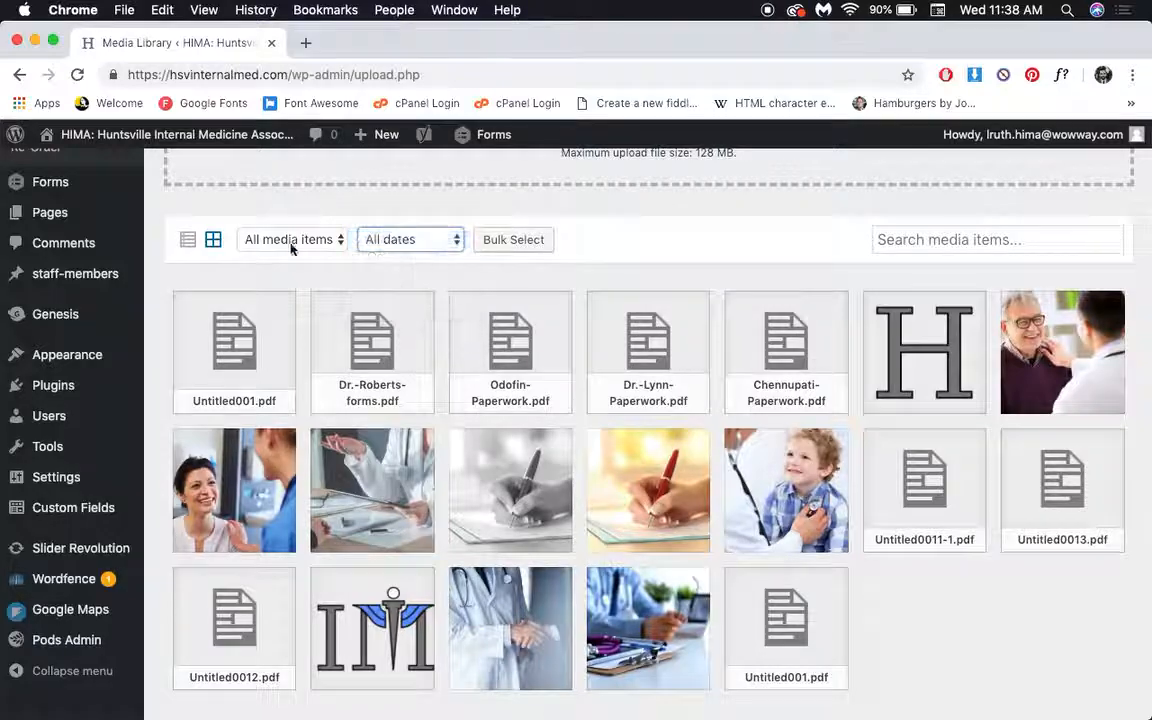
Switch the Media Library to list view and check its file entries and search field
click(188, 241)
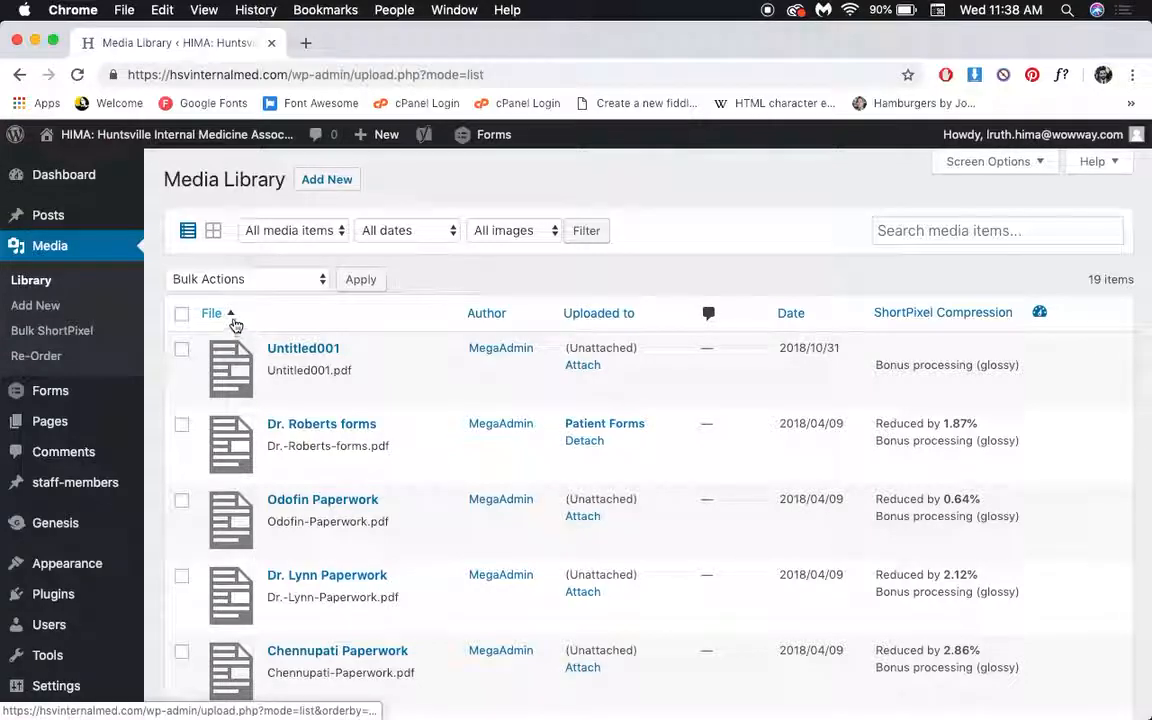
scroll(496, 324, down, 5)
scroll(496, 324, up, 5)
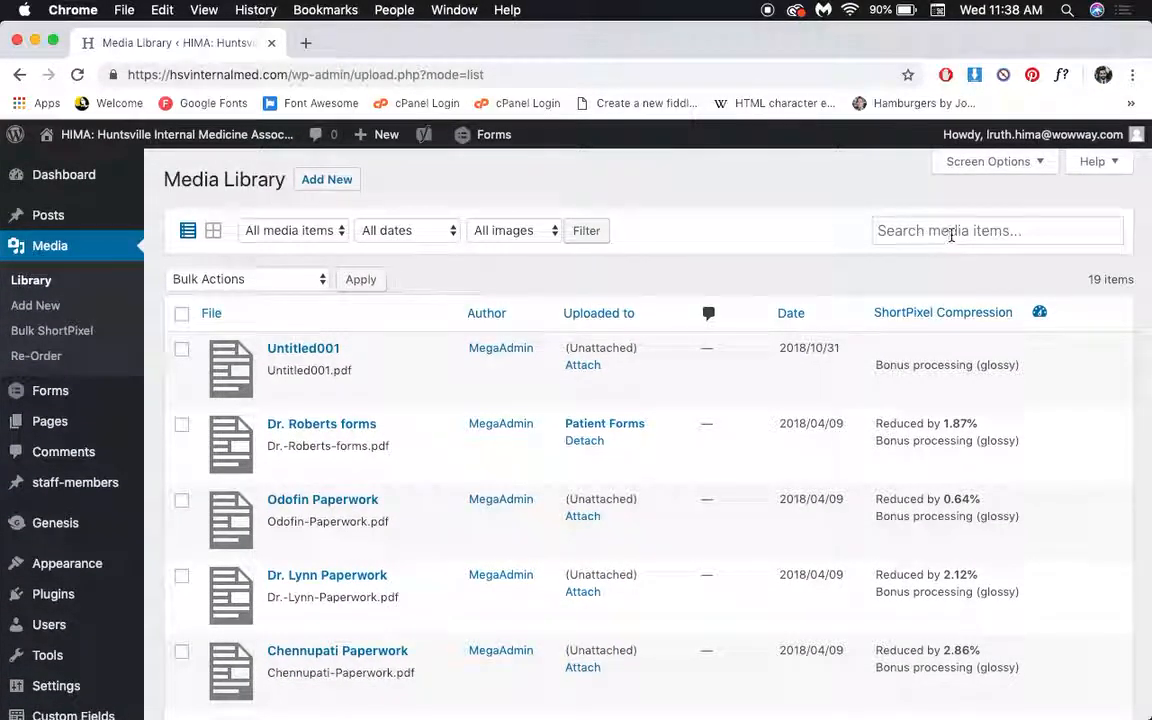
click(948, 230)
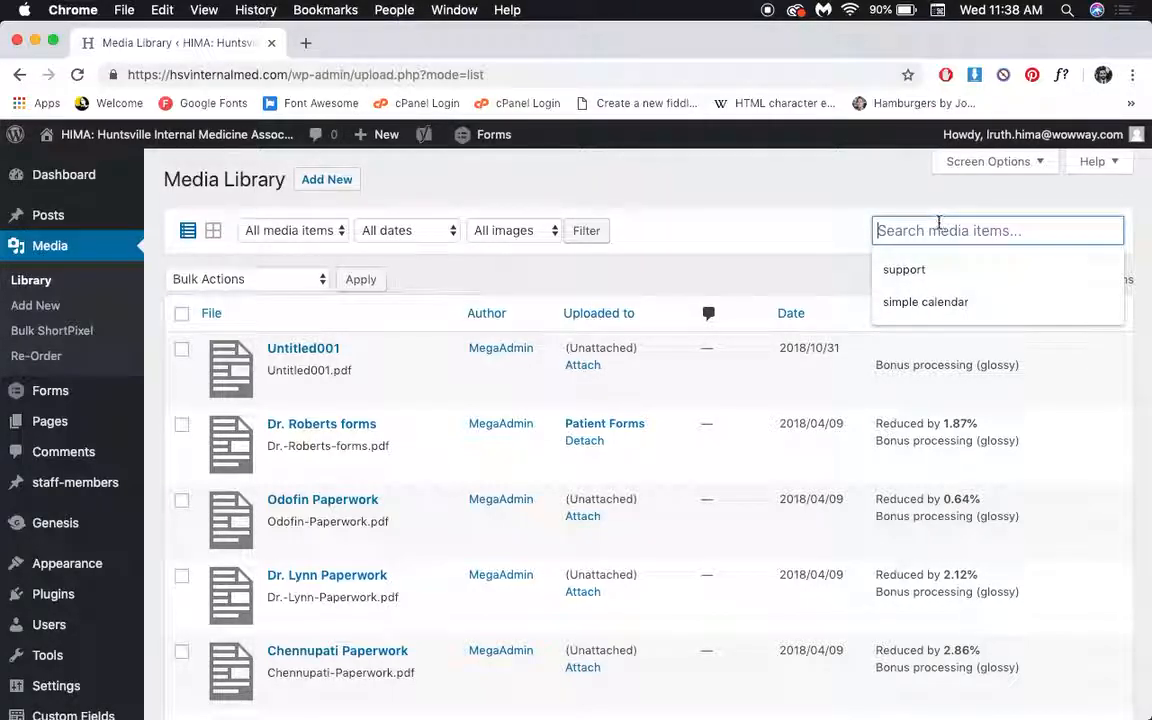
click(810, 180)
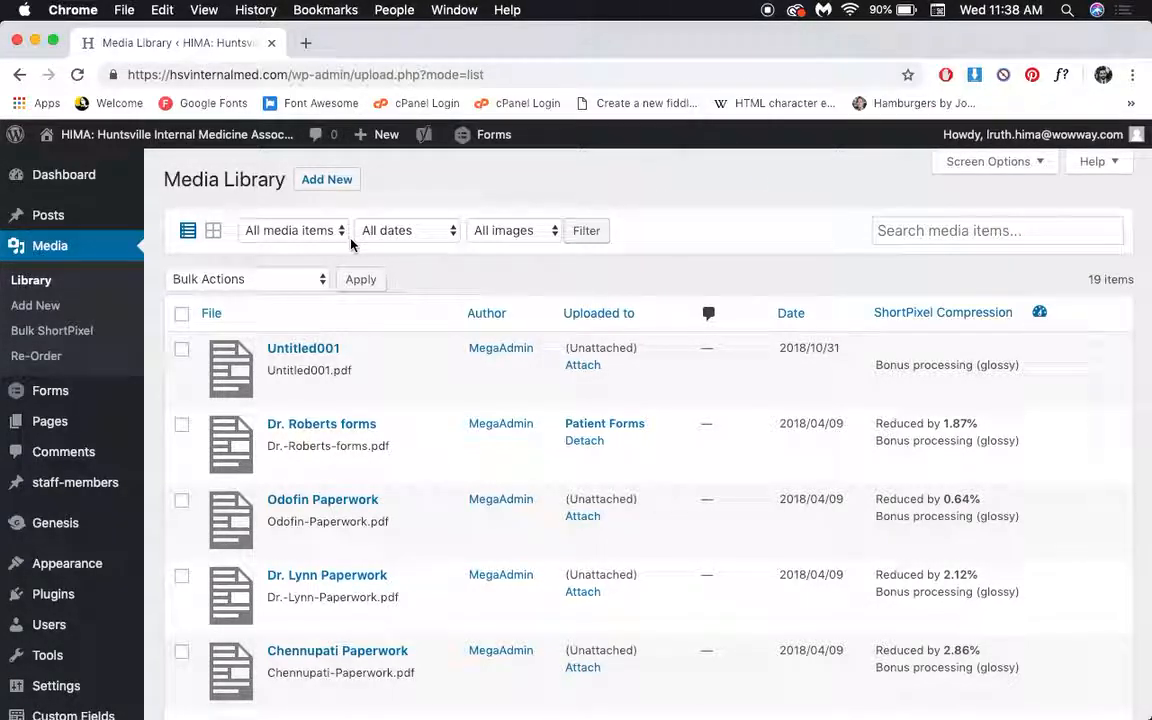
Open the Contact Us form in the form editor and look through its fields
scroll(77, 348, down, 3)
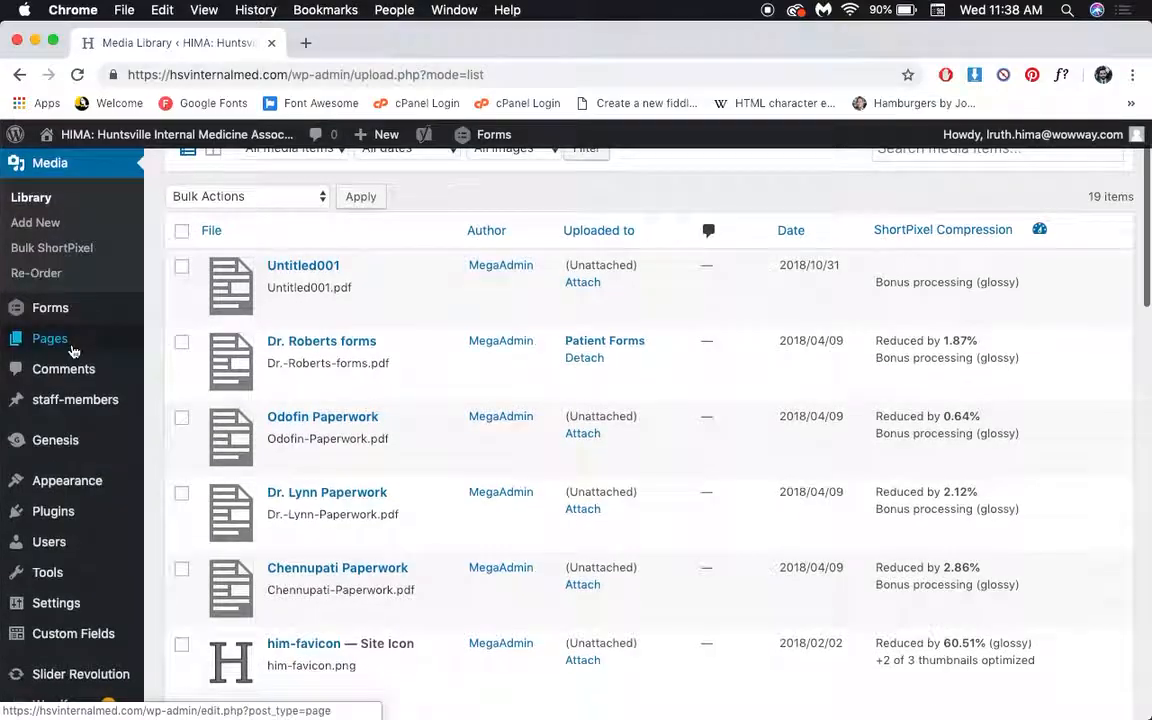
click(73, 320)
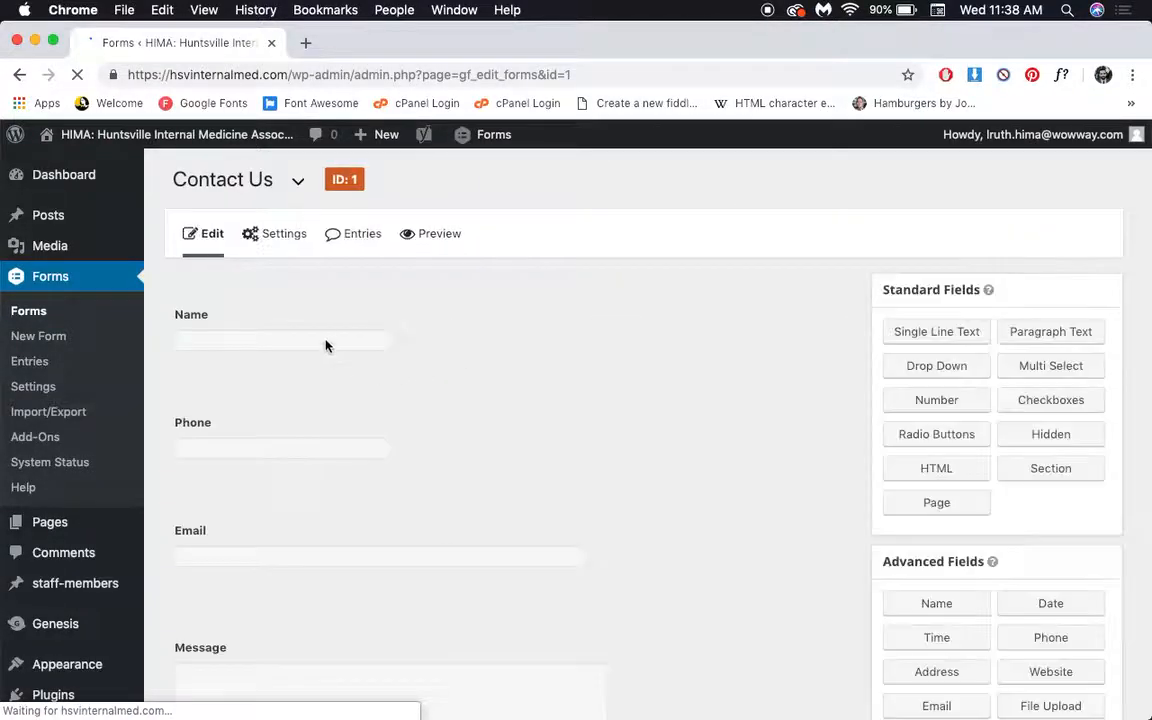
scroll(552, 315, down, 3)
scroll(552, 314, up, 2)
scroll(550, 314, up, 1)
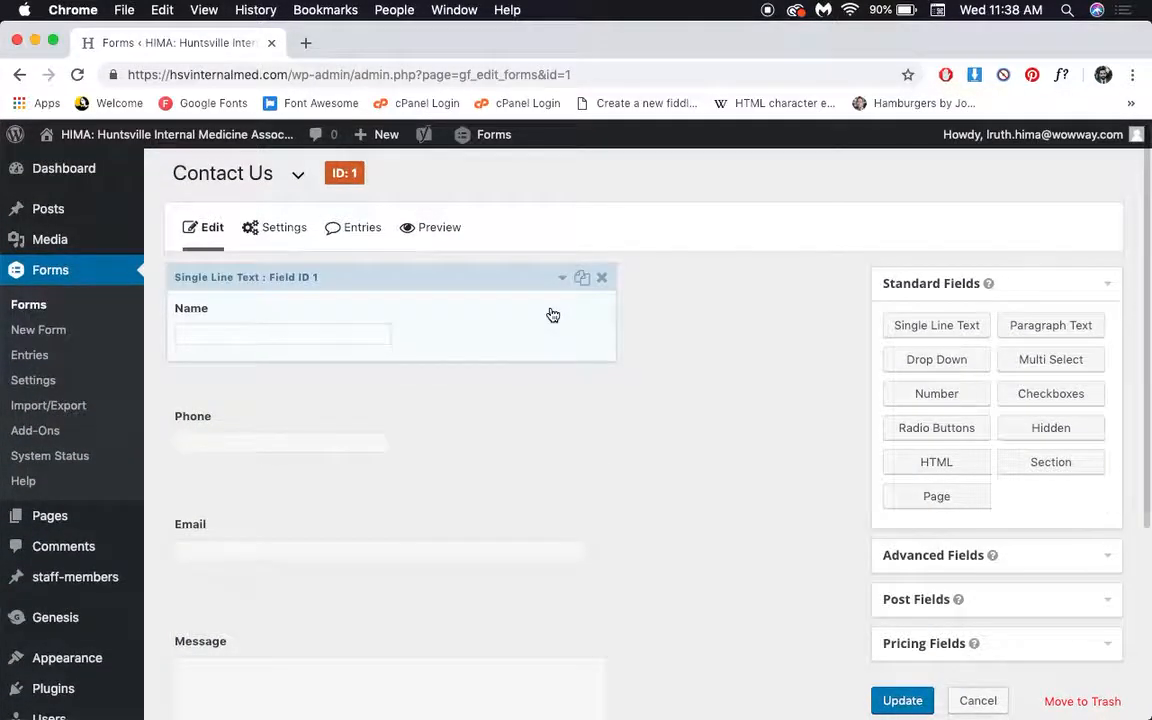
Review the field types offered for the Contact Us form and collapse the Standard Fields group
scroll(550, 314, down, 1)
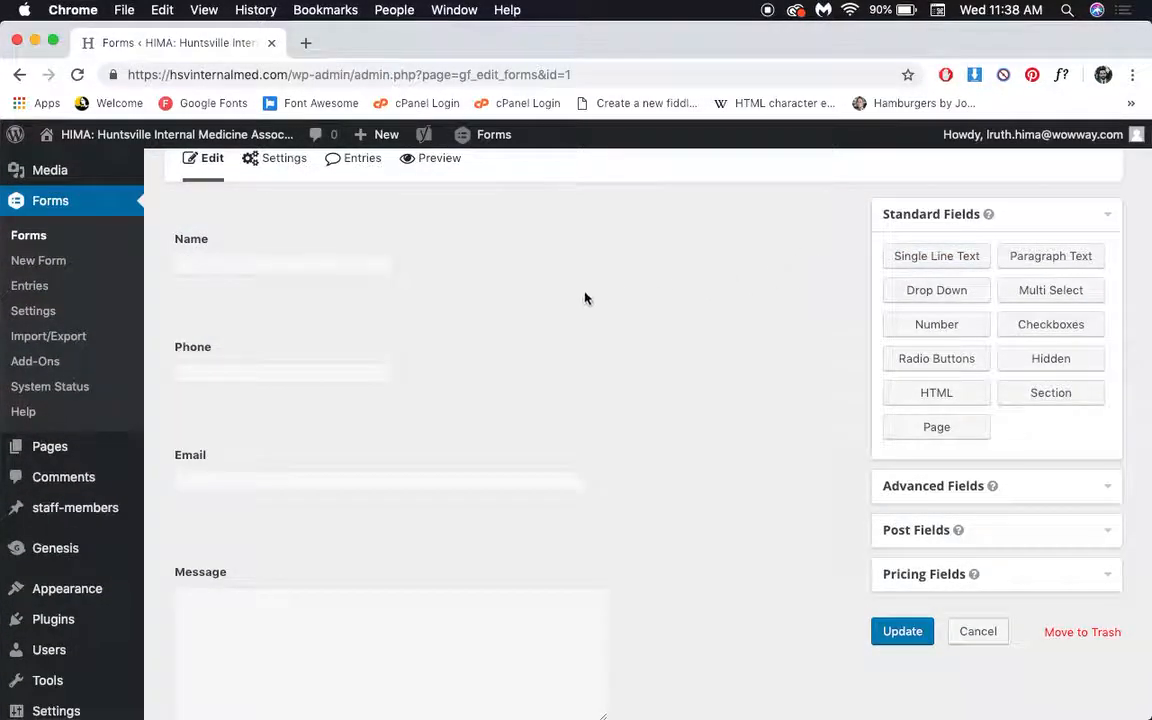
scroll(440, 337, down, 1)
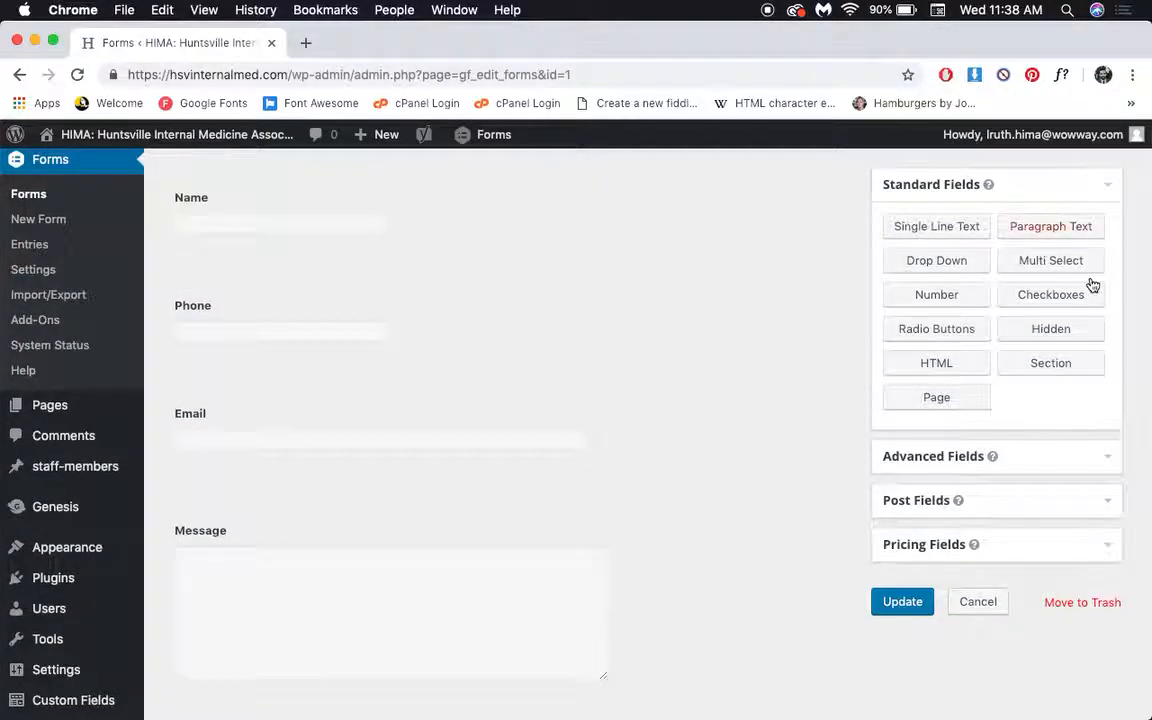
click(1100, 194)
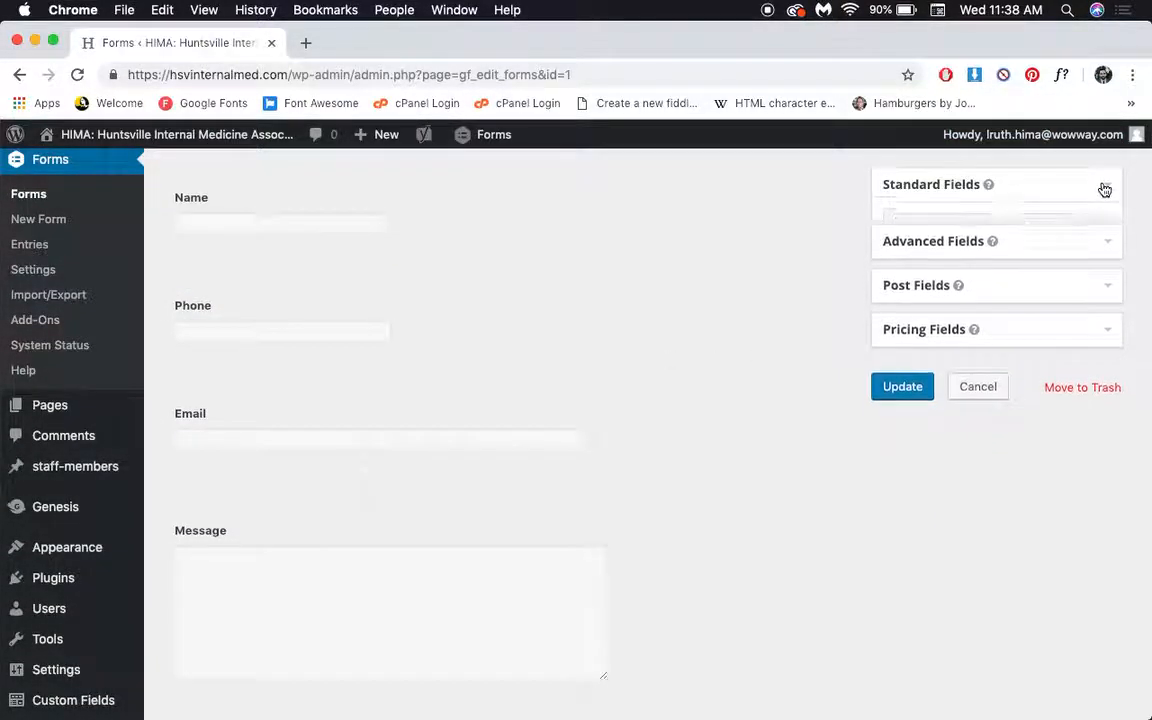
Check the Advanced, Post and Pricing Fields groups for the Contact Us form, leaving each one collapsed
click(1094, 237)
click(1092, 238)
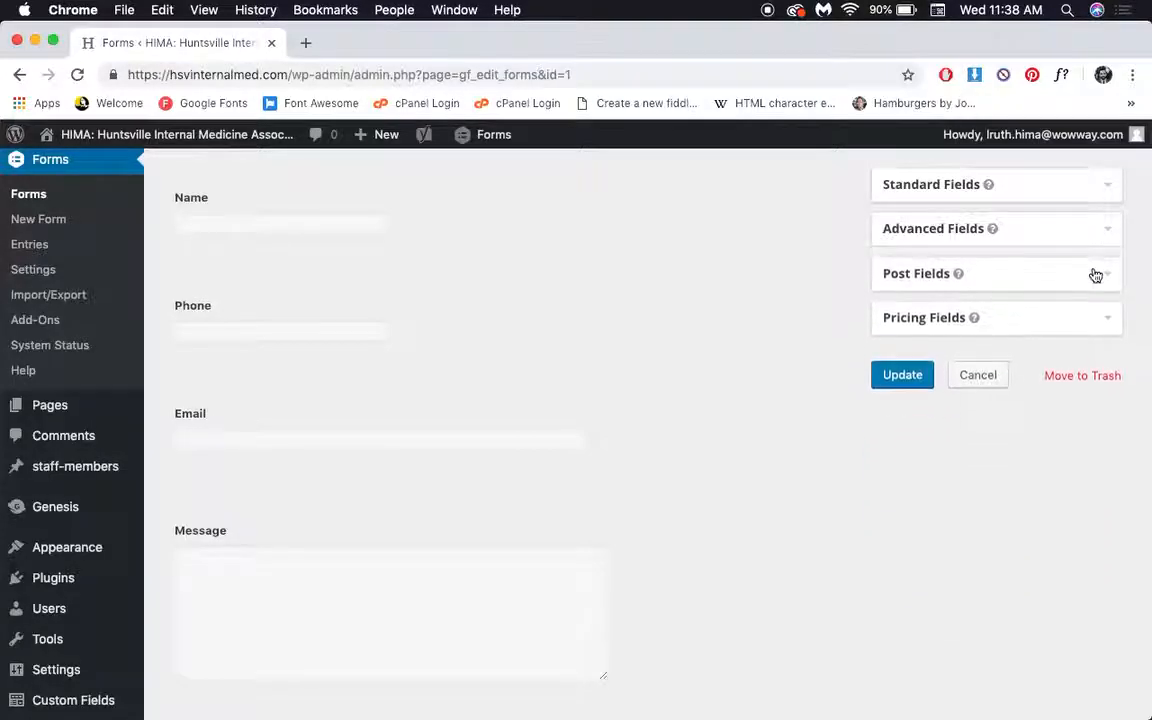
click(1097, 272)
click(1100, 279)
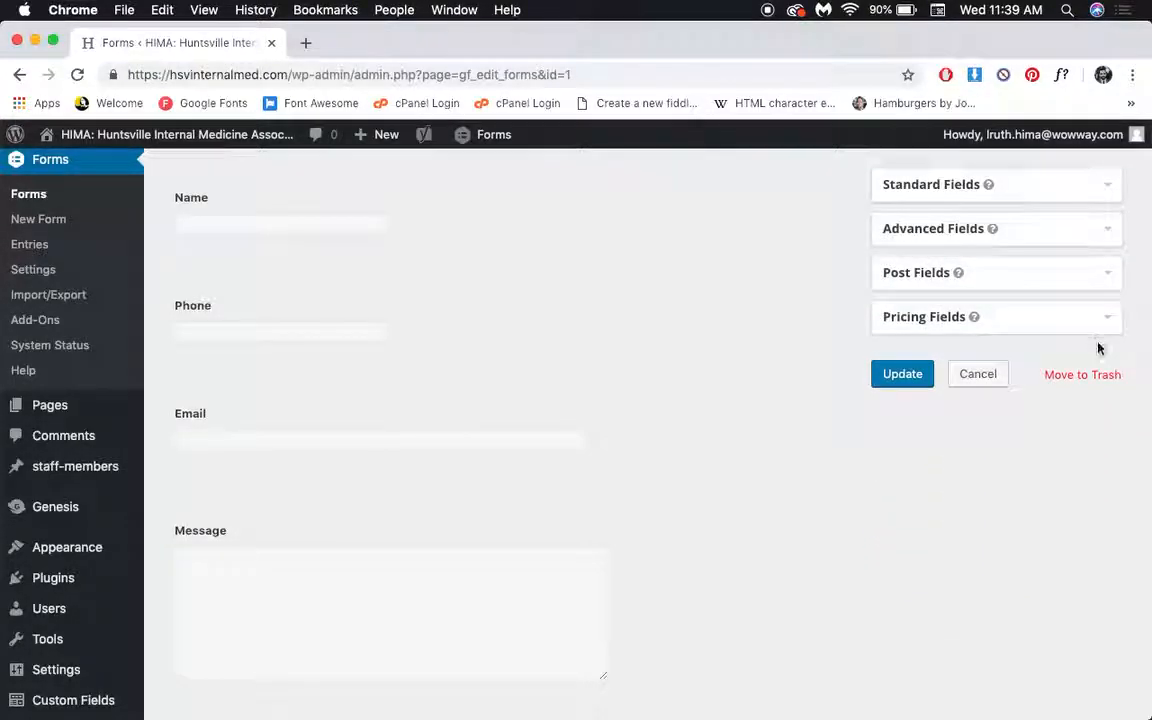
click(1100, 332)
click(1100, 330)
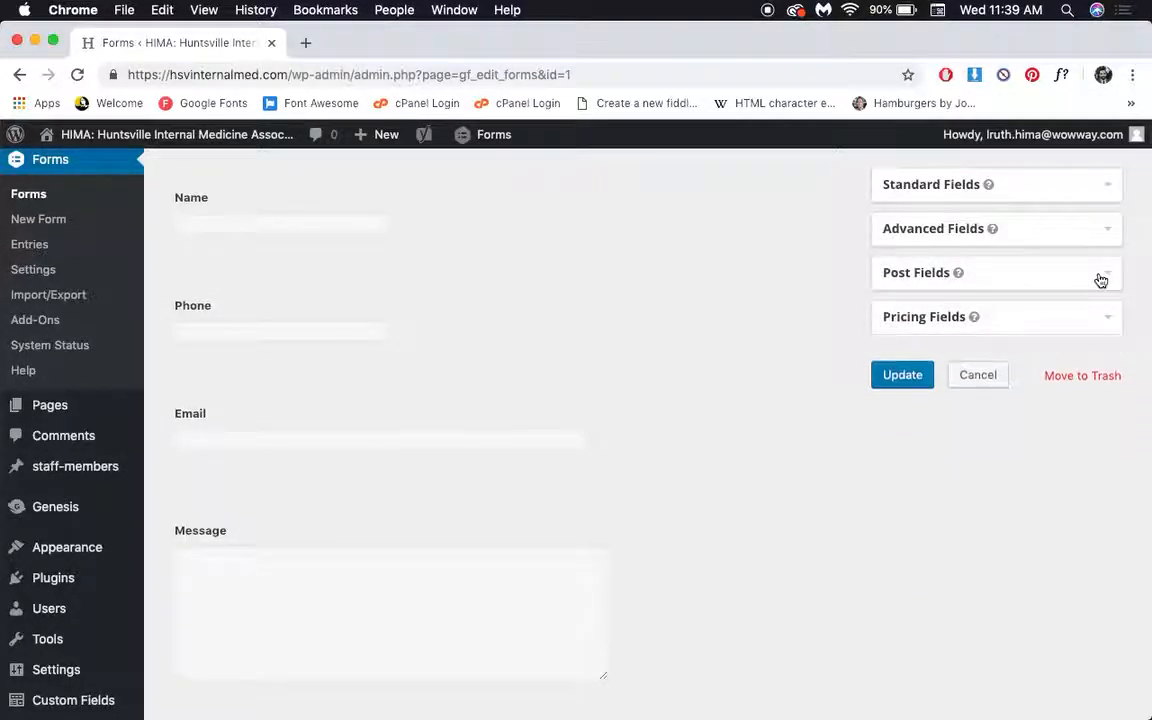
Add a Single Line Text field from the Standard Fields to the Contact Us form and label it Address
click(1100, 192)
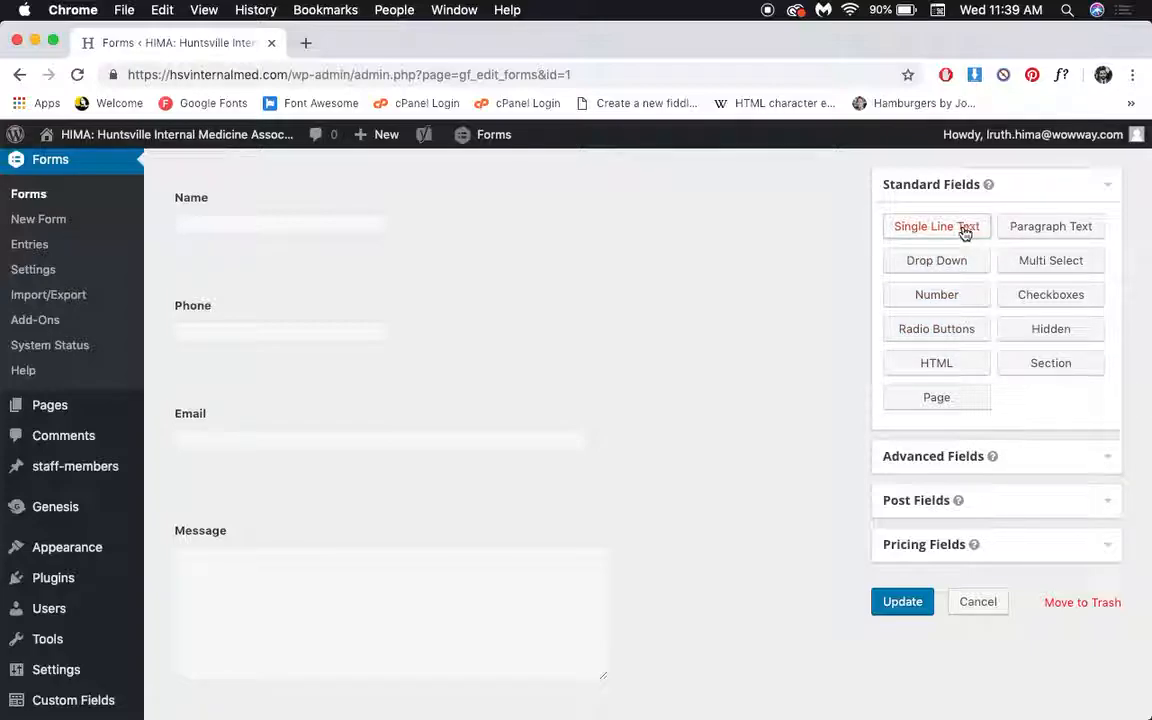
scroll(571, 370, down, 4)
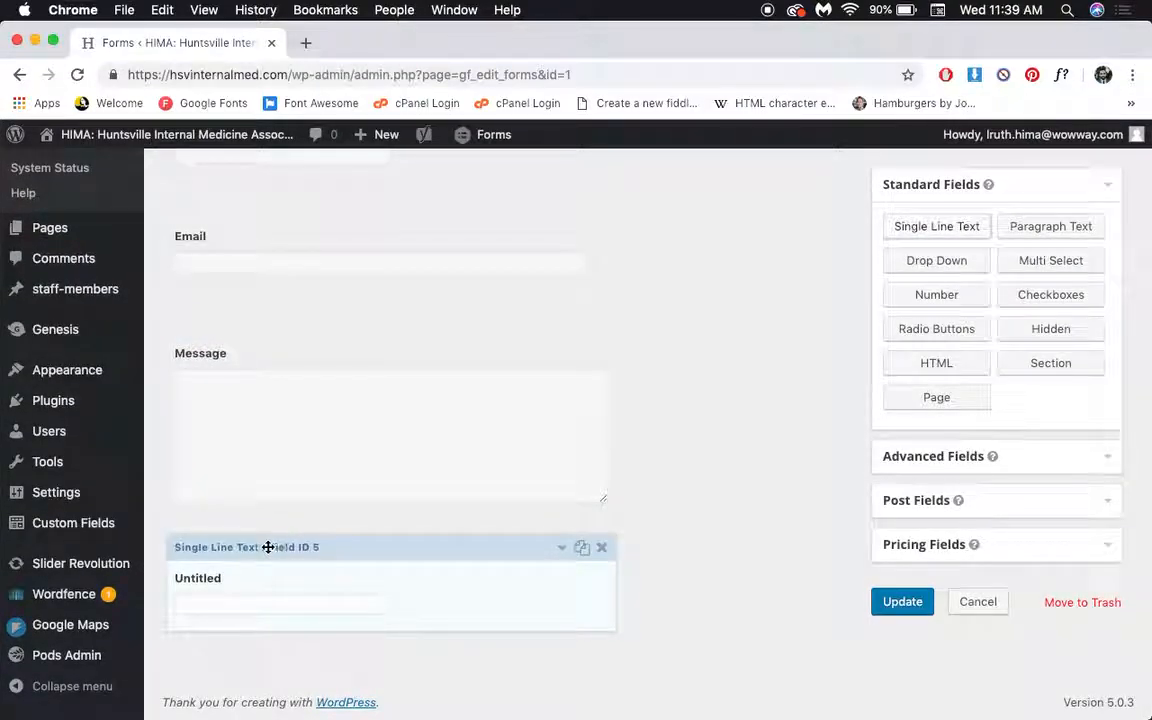
click(564, 556)
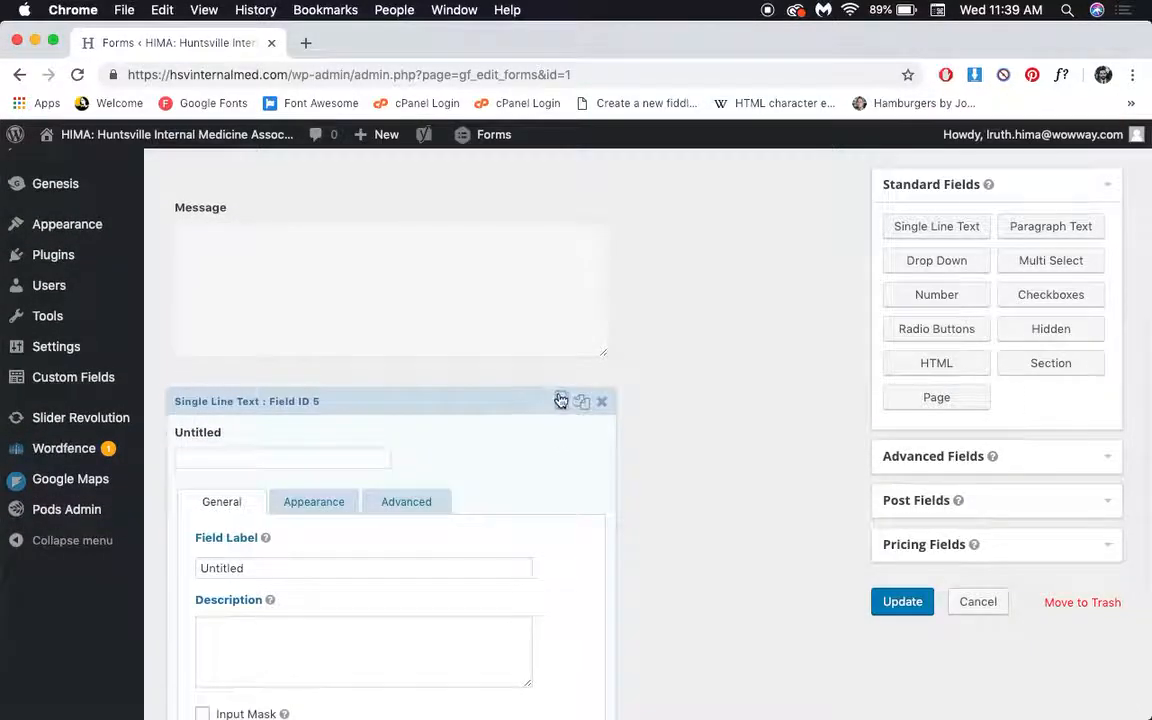
scroll(355, 514, down, 2)
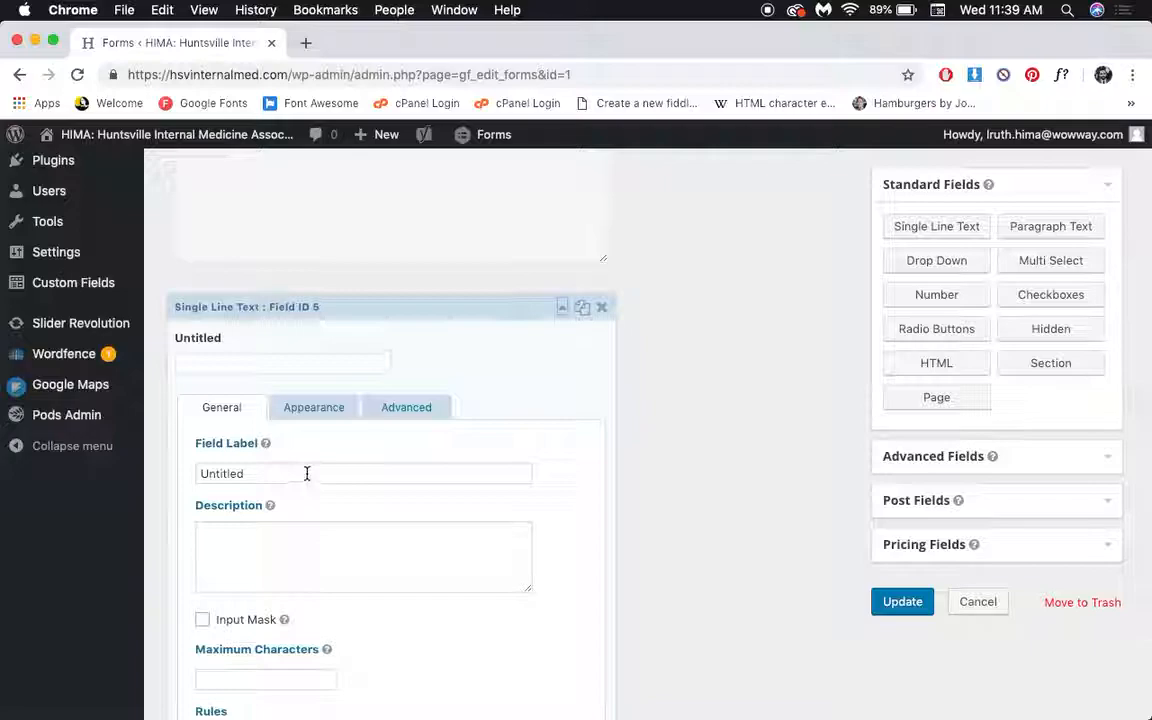
drag(307, 474, 165, 468)
key(BackSpace)
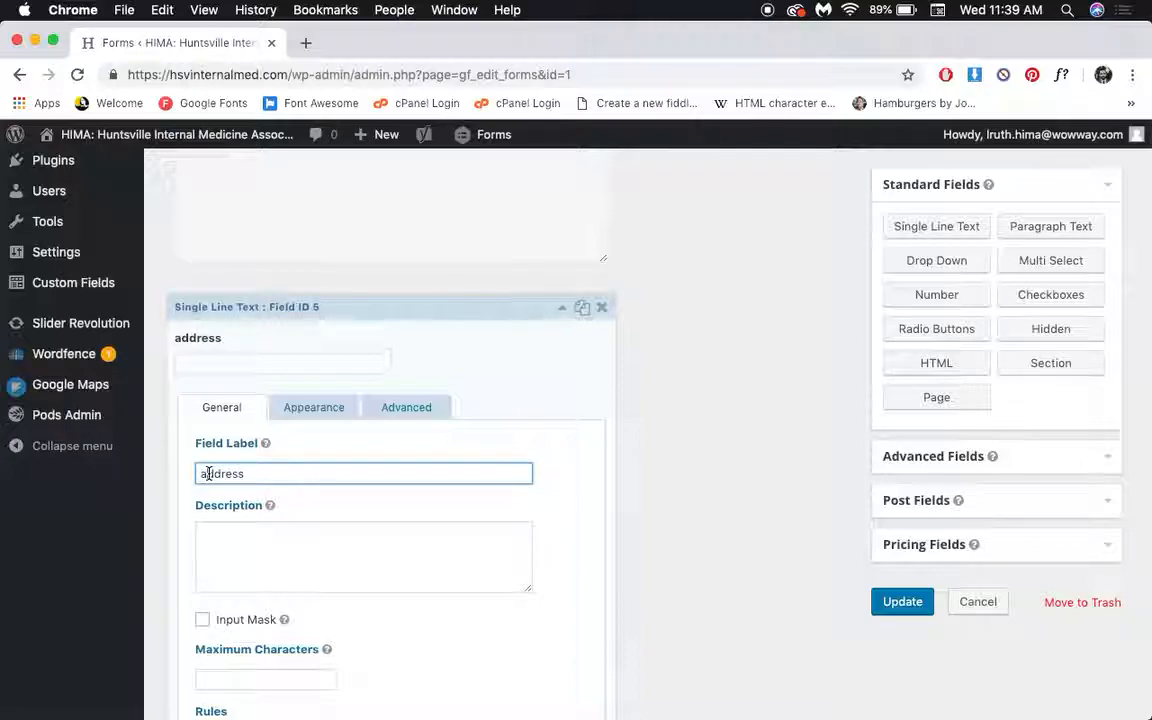
click(290, 495)
scroll(290, 495, down, 3)
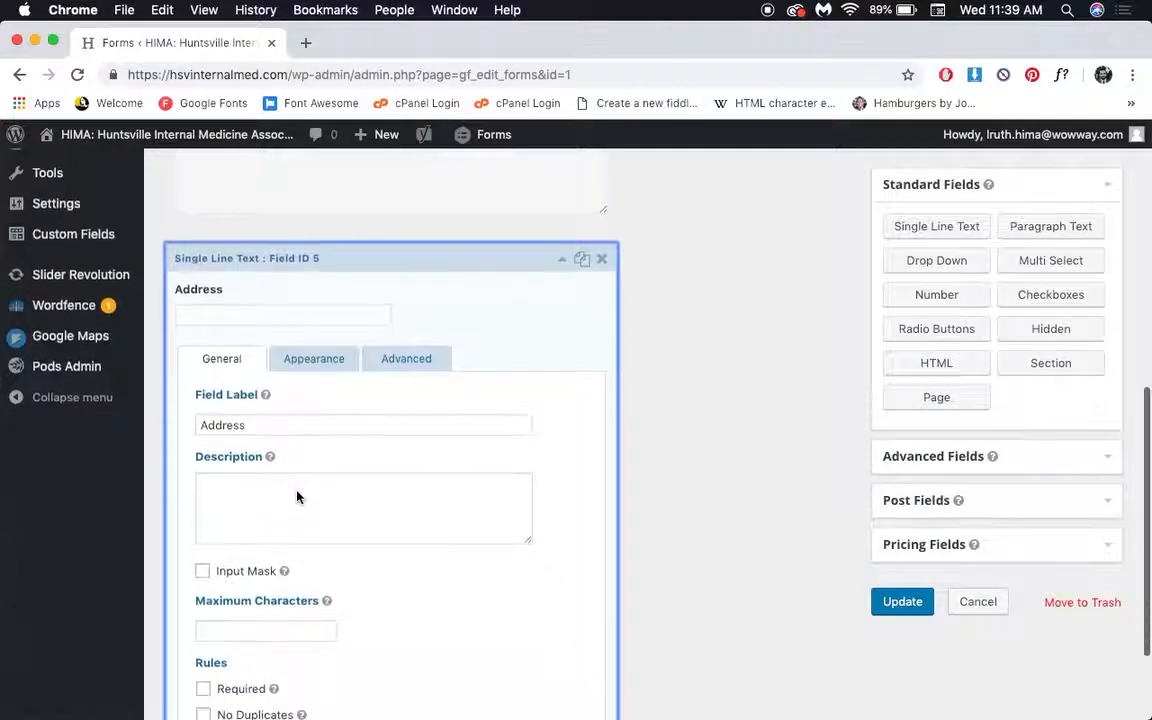
Toggle the Address field's Required rule on and off, set its field size to Large and collapse its settings
click(205, 601)
click(205, 601)
click(300, 284)
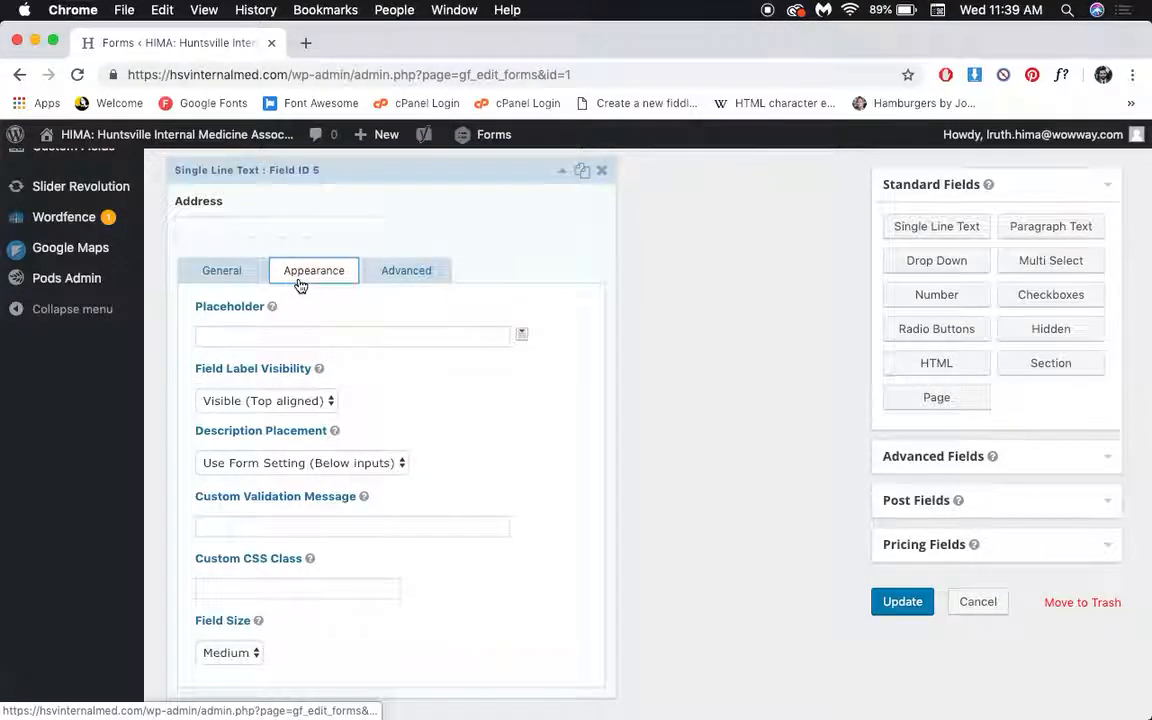
scroll(279, 320, down, 2)
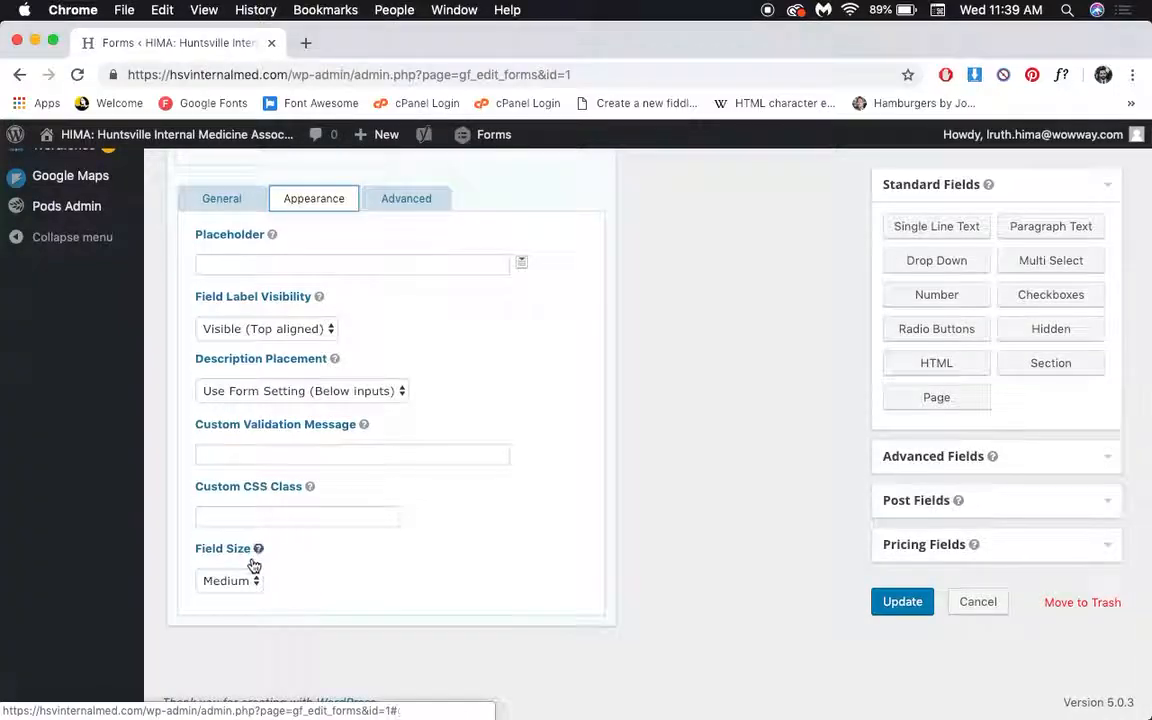
click(250, 580)
click(220, 595)
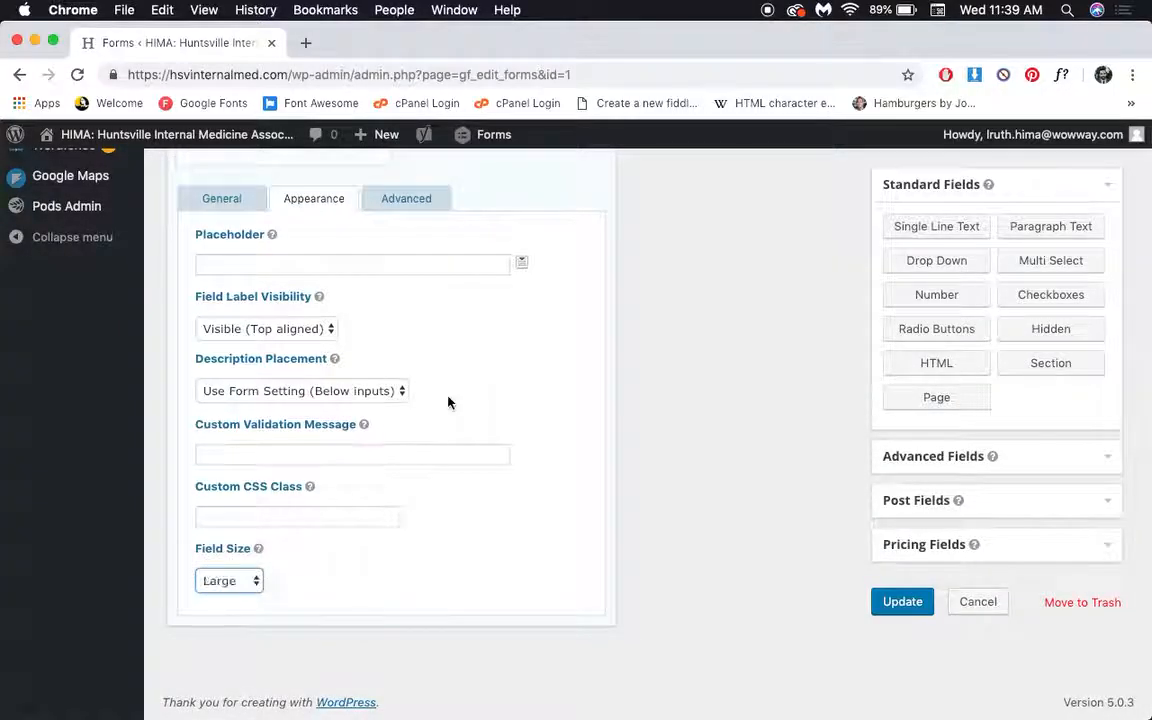
scroll(402, 356, up, 3)
click(563, 266)
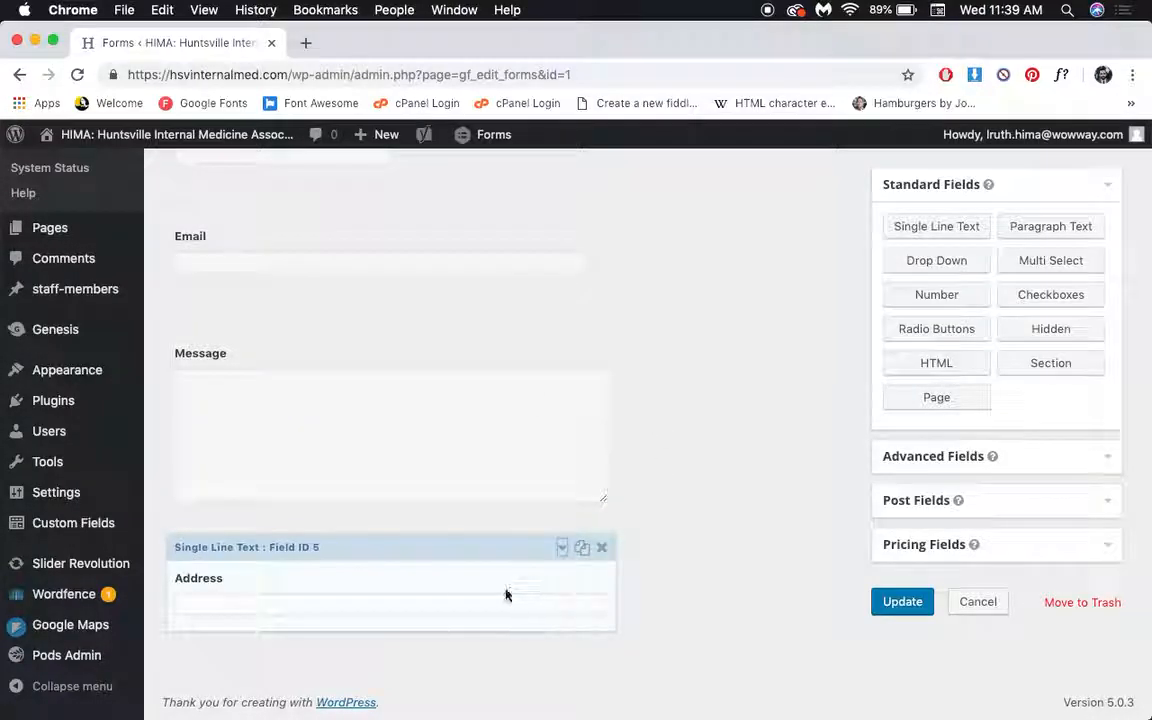
Move the Address field above the Message field and further up between Phone and Email
click(452, 427)
scroll(452, 427, up, 4)
scroll(453, 427, down, 4)
drag(400, 545, 404, 357)
scroll(445, 404, up, 3)
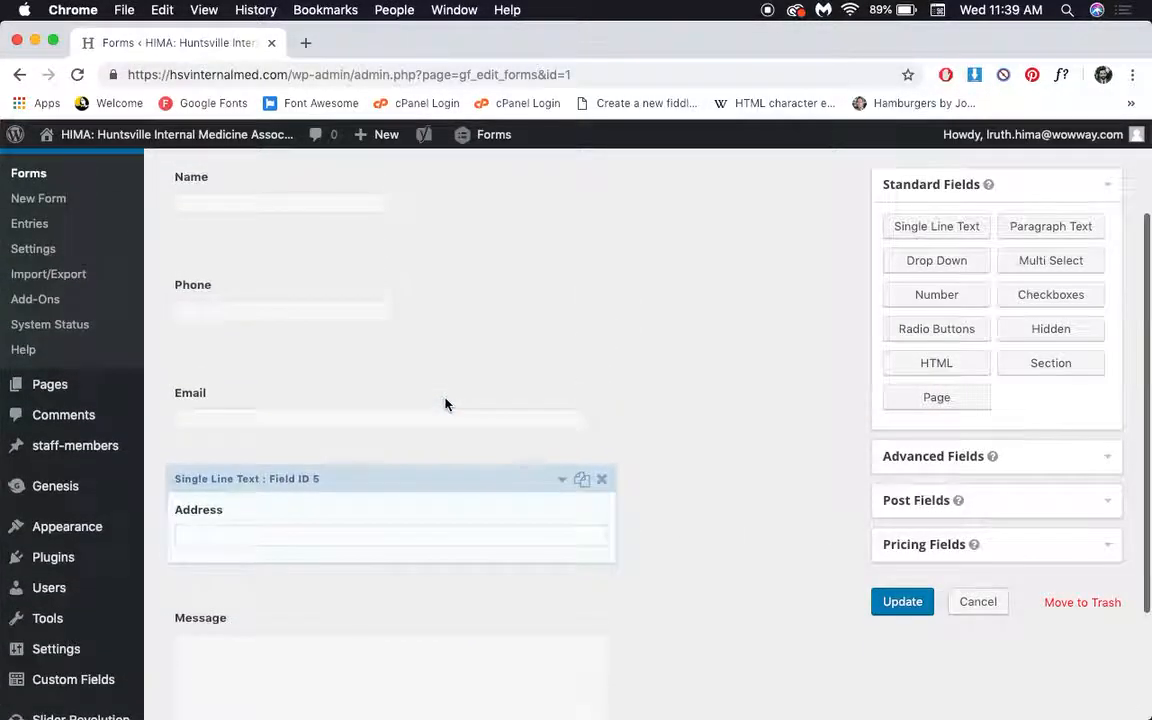
drag(423, 467, 424, 366)
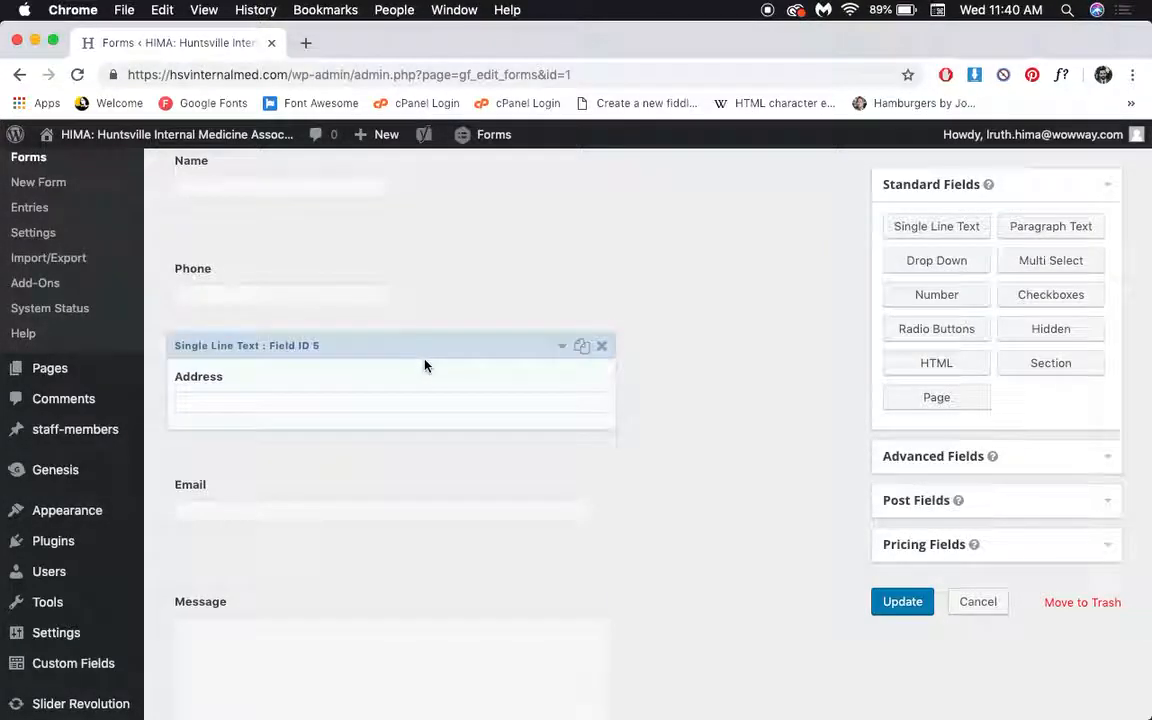
Delete the Address field from the Contact Us form
click(602, 347)
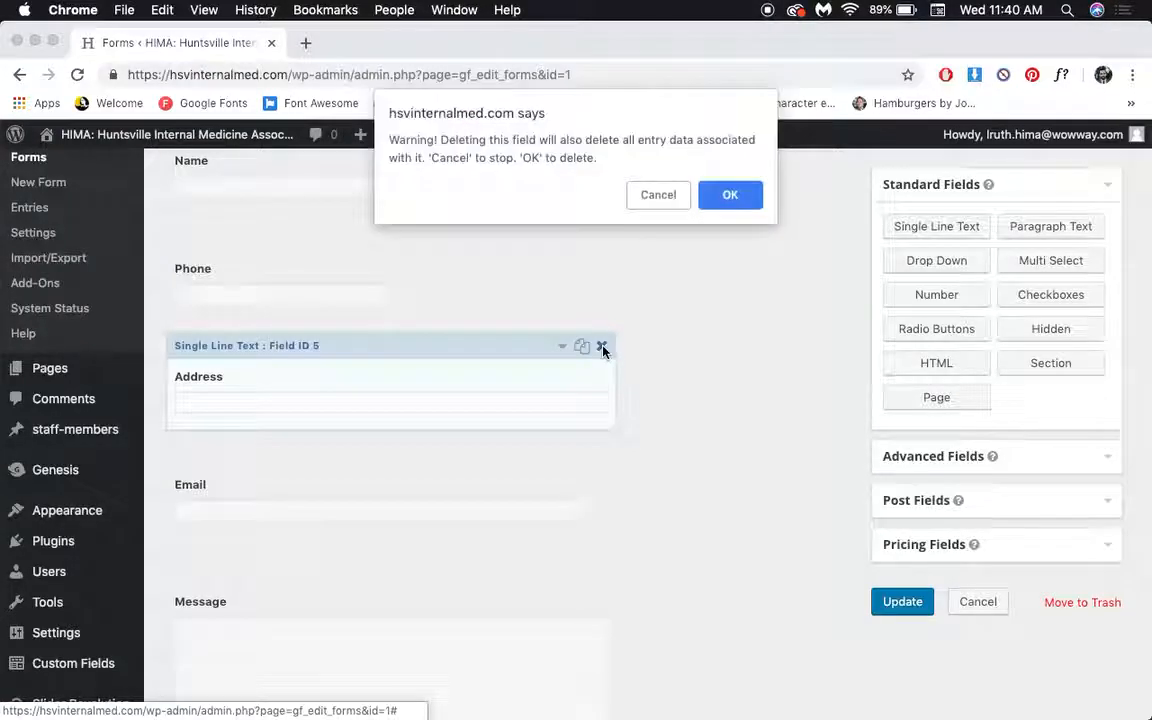
click(729, 196)
scroll(363, 427, up, 3)
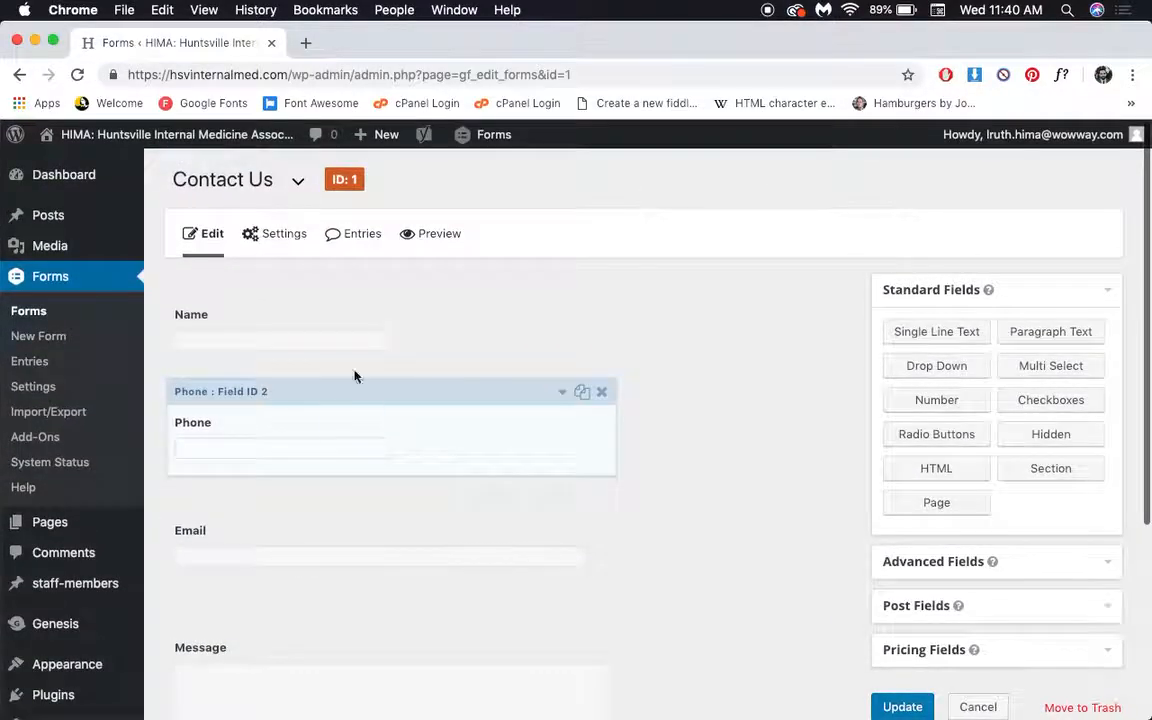
scroll(450, 280, down, 5)
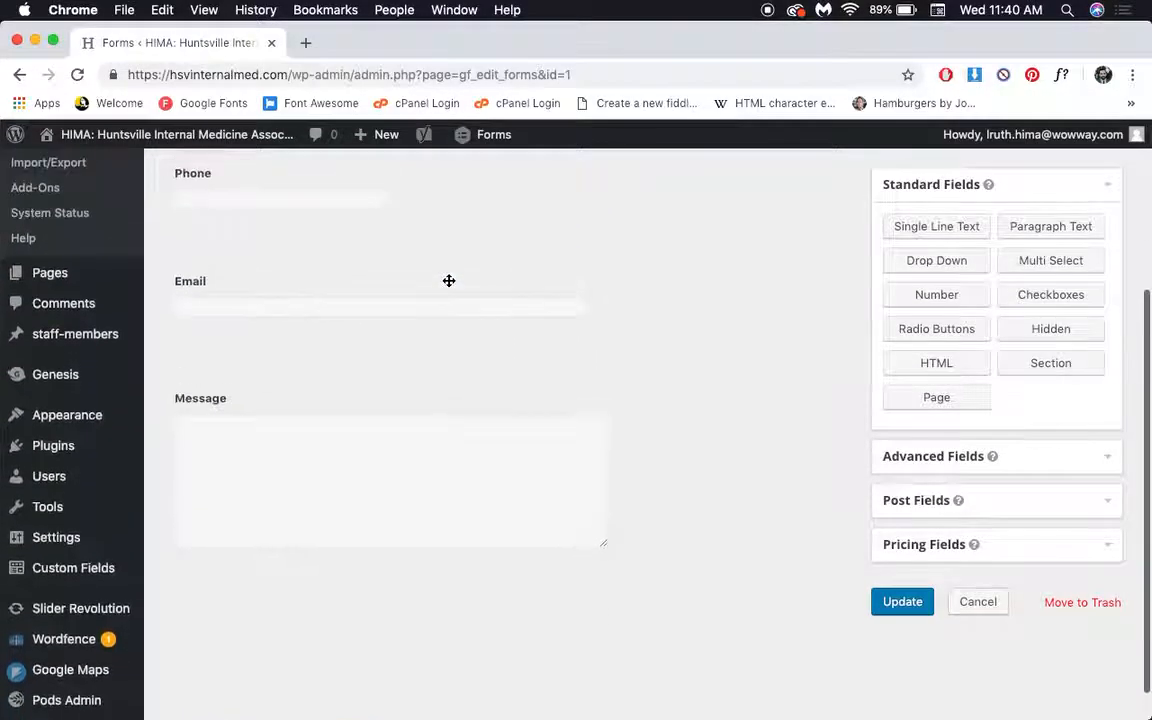
scroll(449, 281, up, 3)
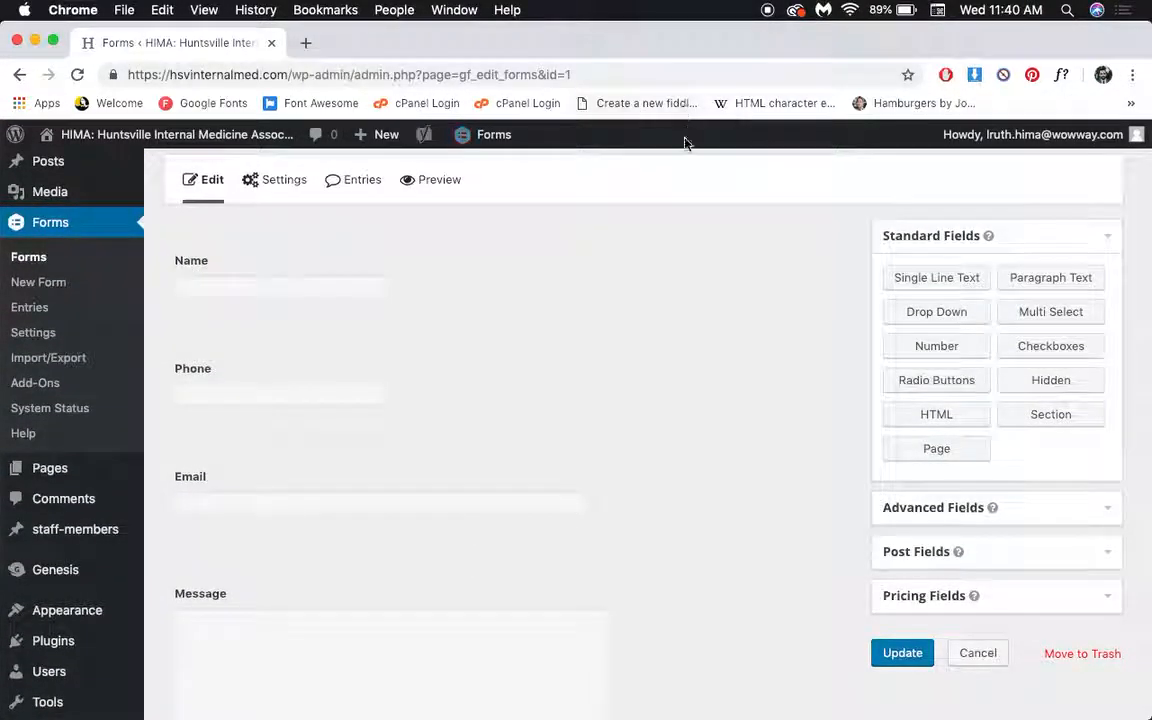
Review the Name field's general settings, collapse them and look over the form's fields
click(560, 231)
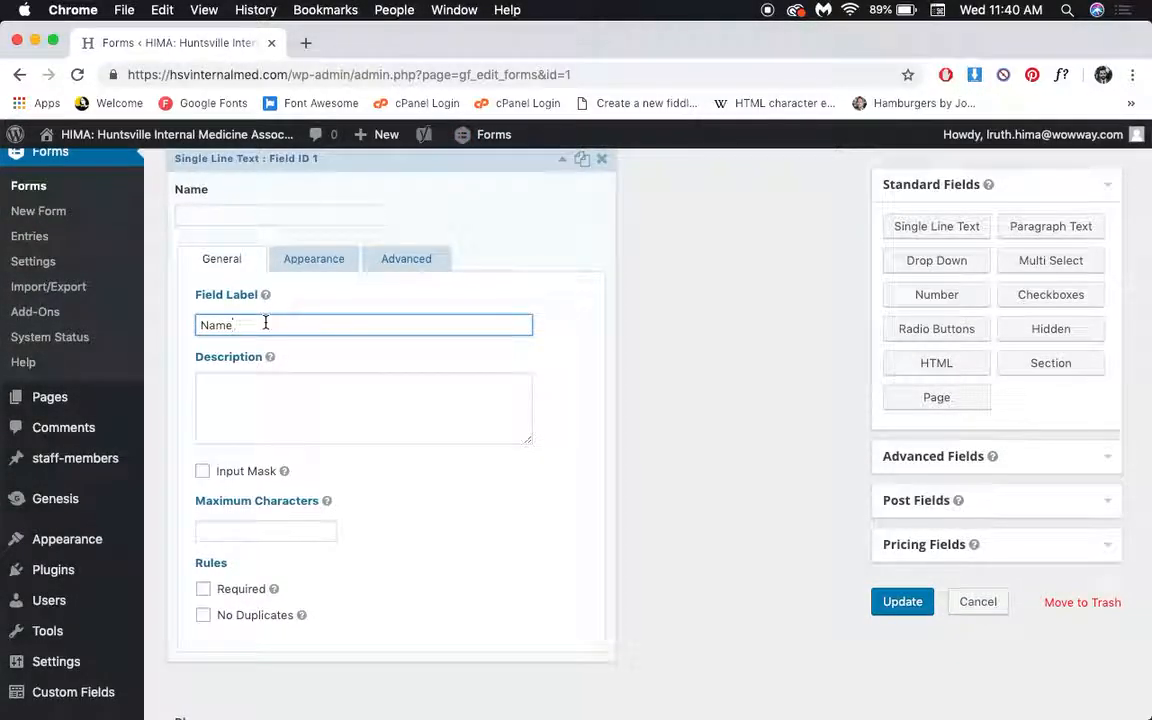
click(557, 164)
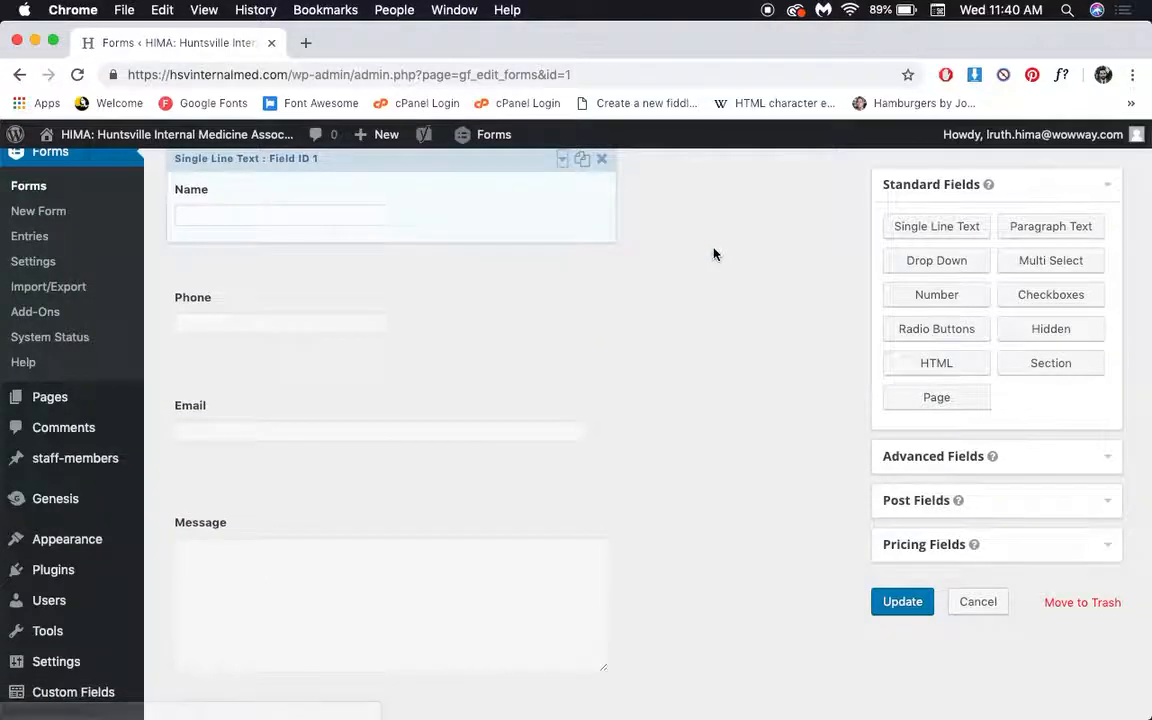
scroll(712, 254, down, 2)
scroll(714, 254, up, 3)
scroll(715, 252, down, 1)
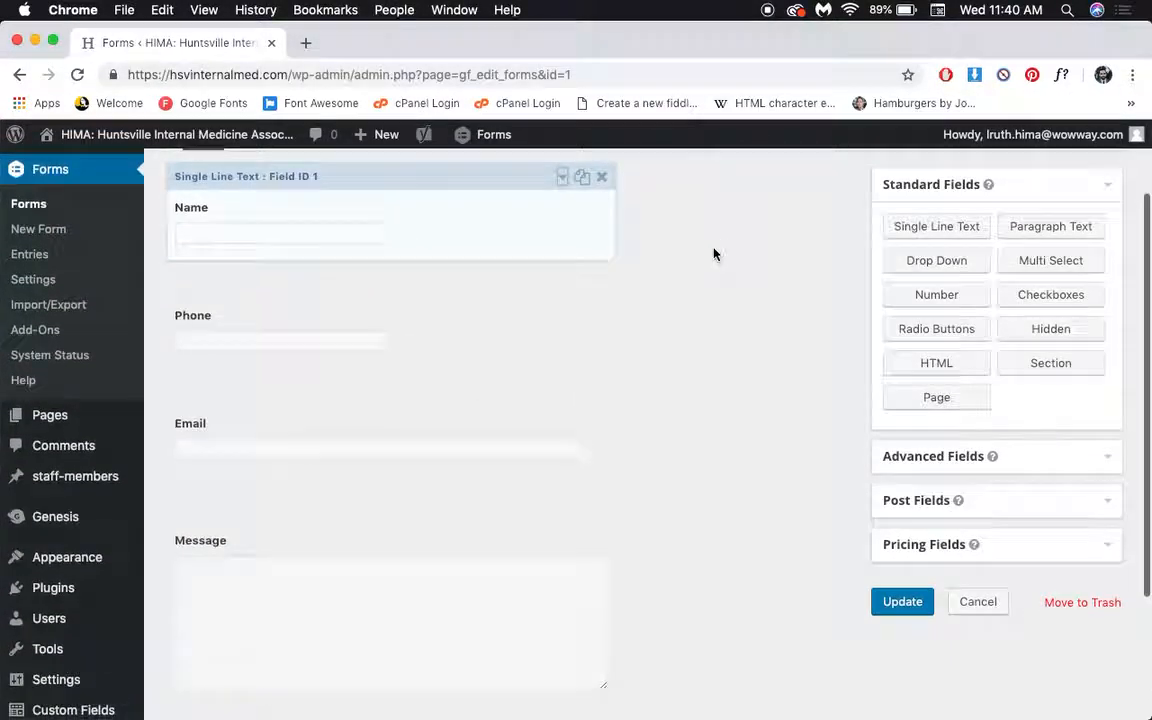
scroll(688, 384, down, 4)
scroll(688, 384, up, 5)
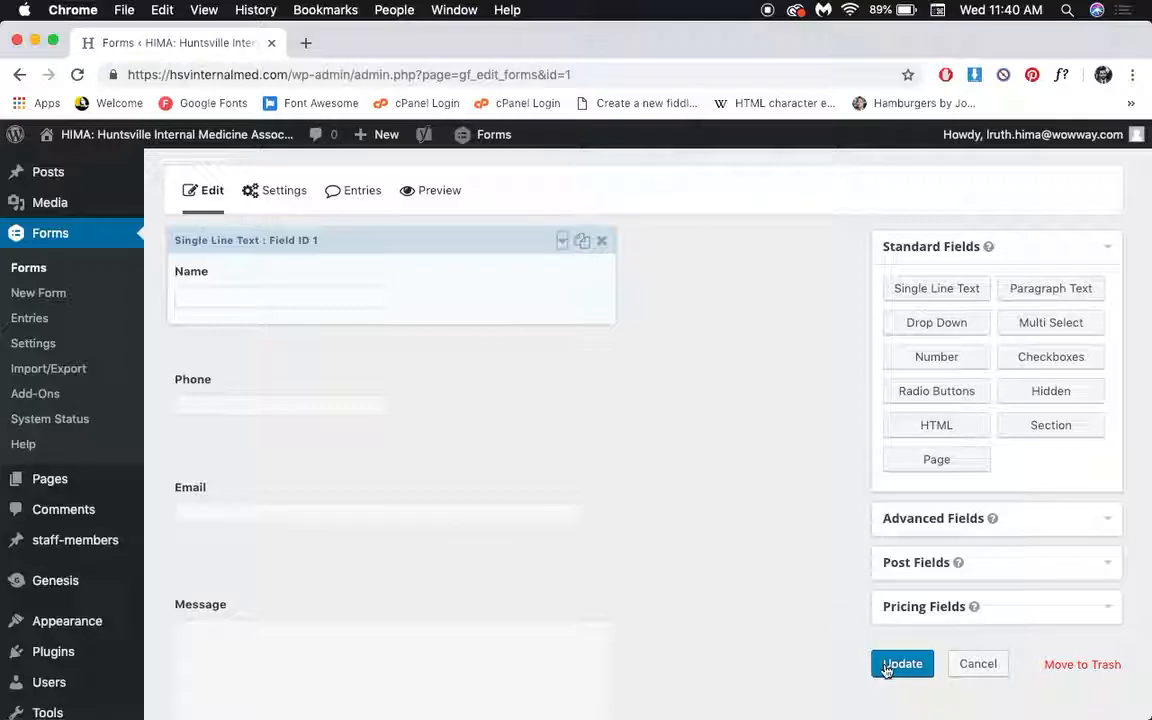
Leave the form editor without saving and open the Home page from the list of pages for editing
scroll(58, 265, down, 1)
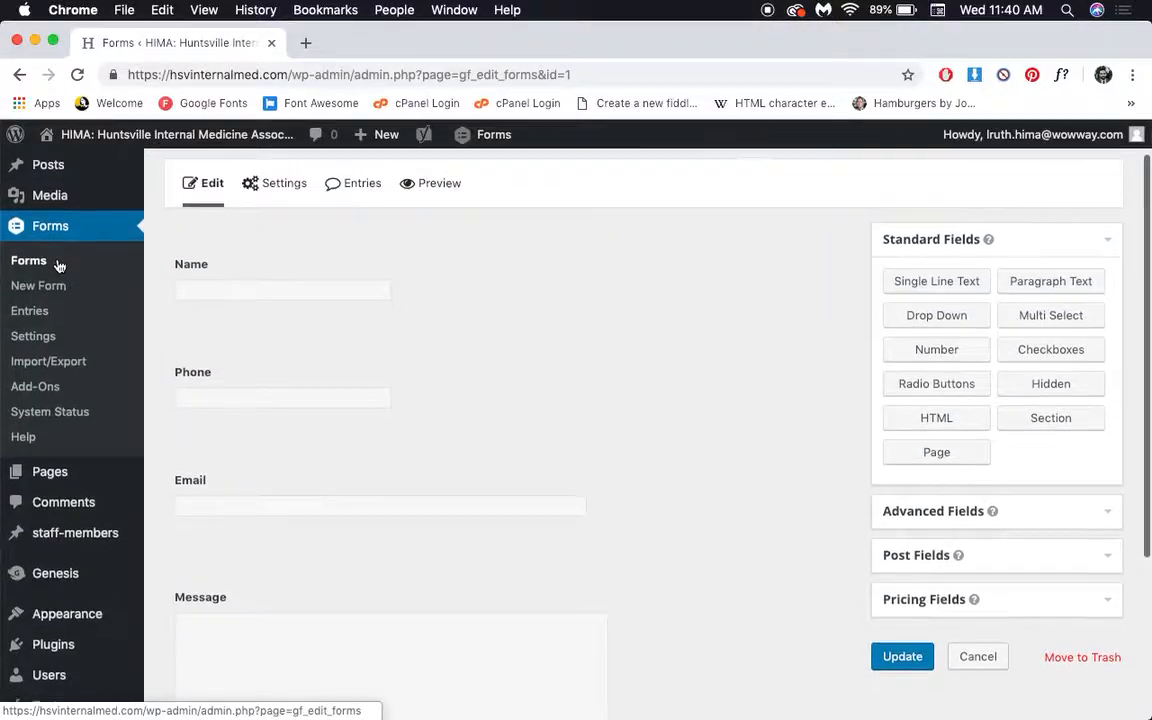
scroll(40, 260, down, 1)
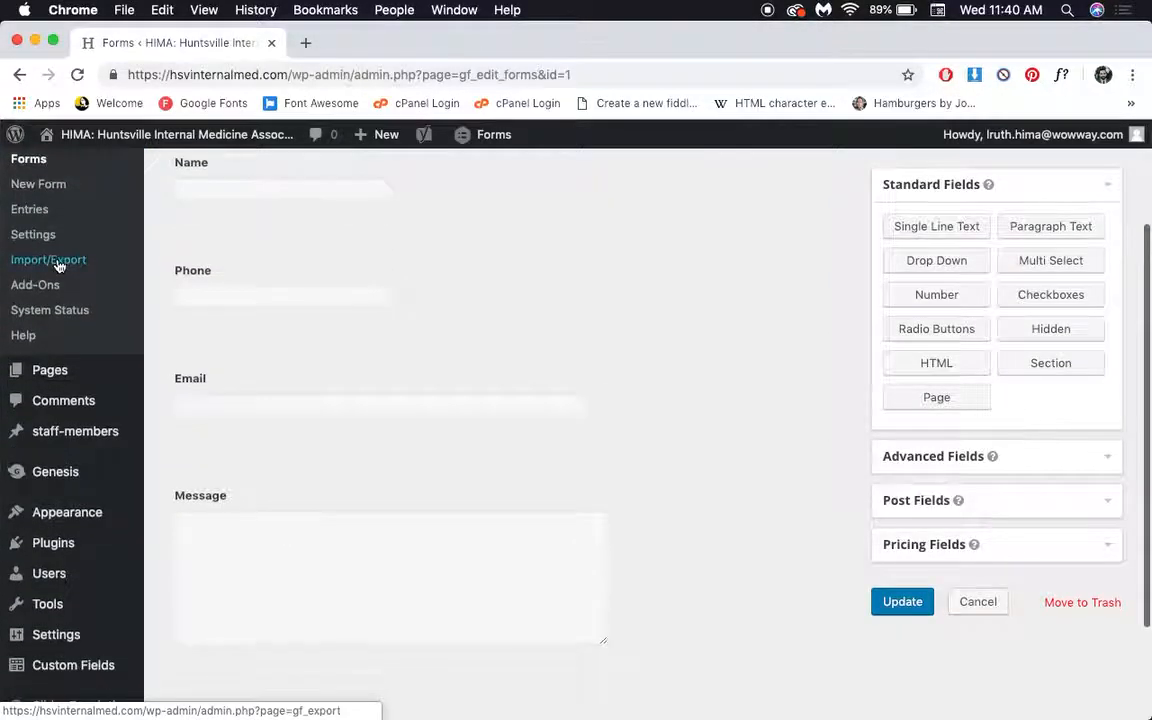
click(86, 371)
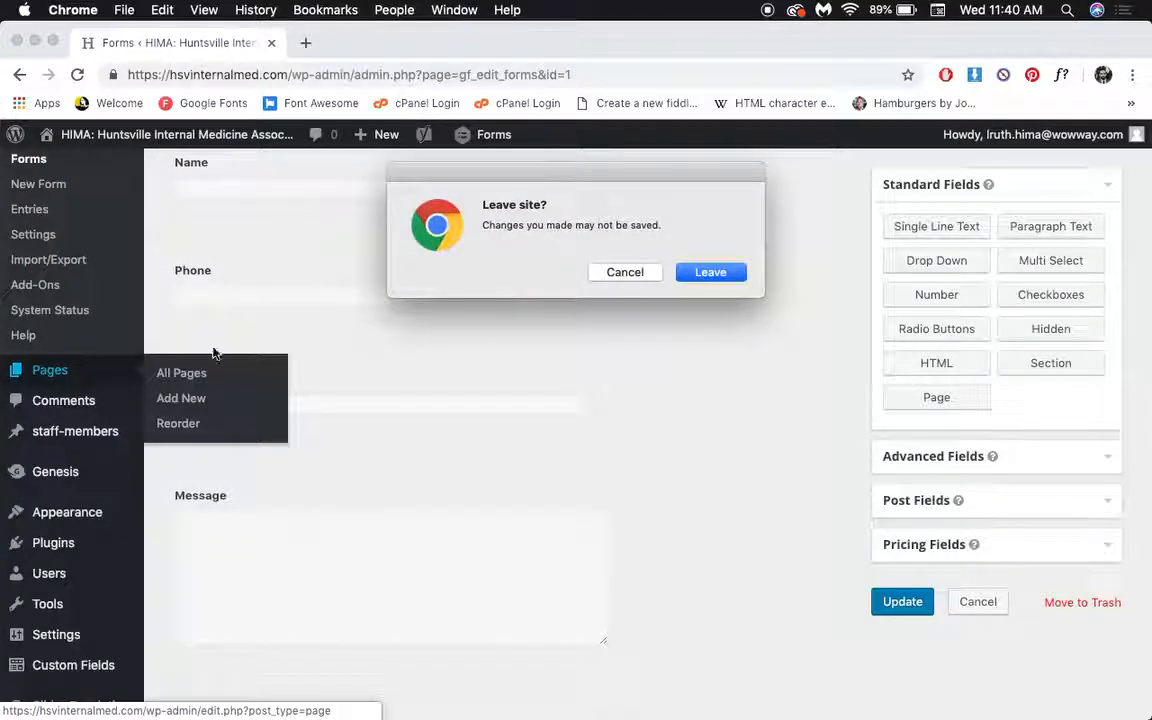
click(736, 278)
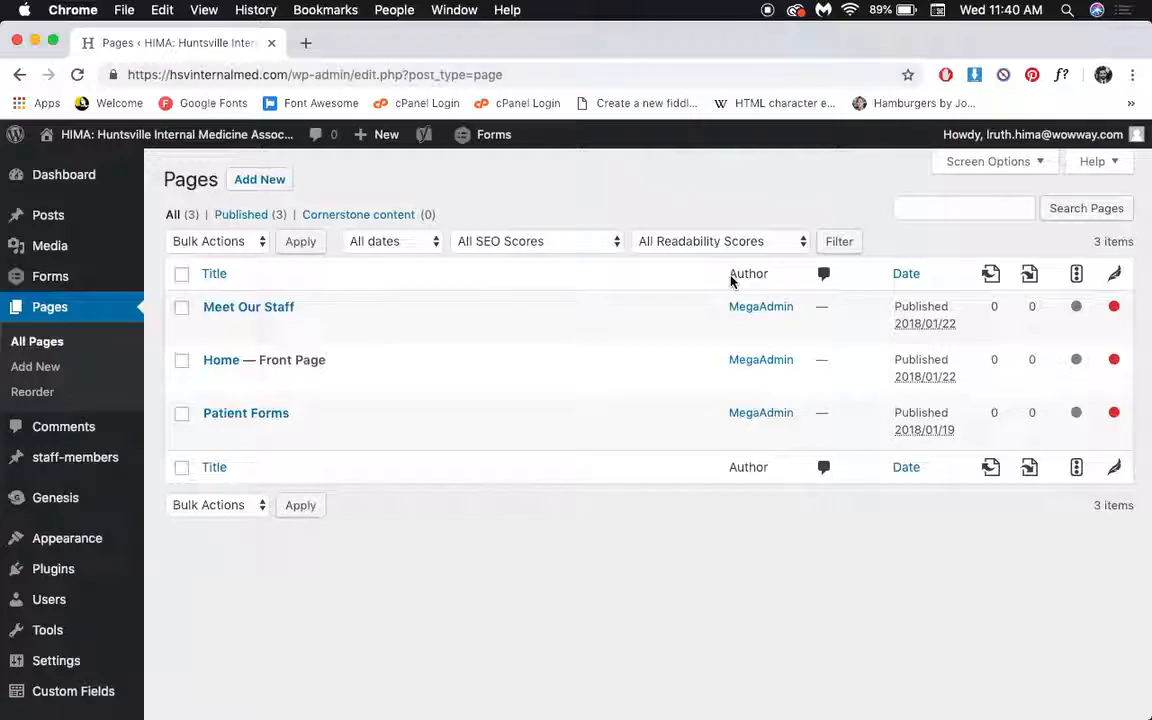
mouse_move(303, 377)
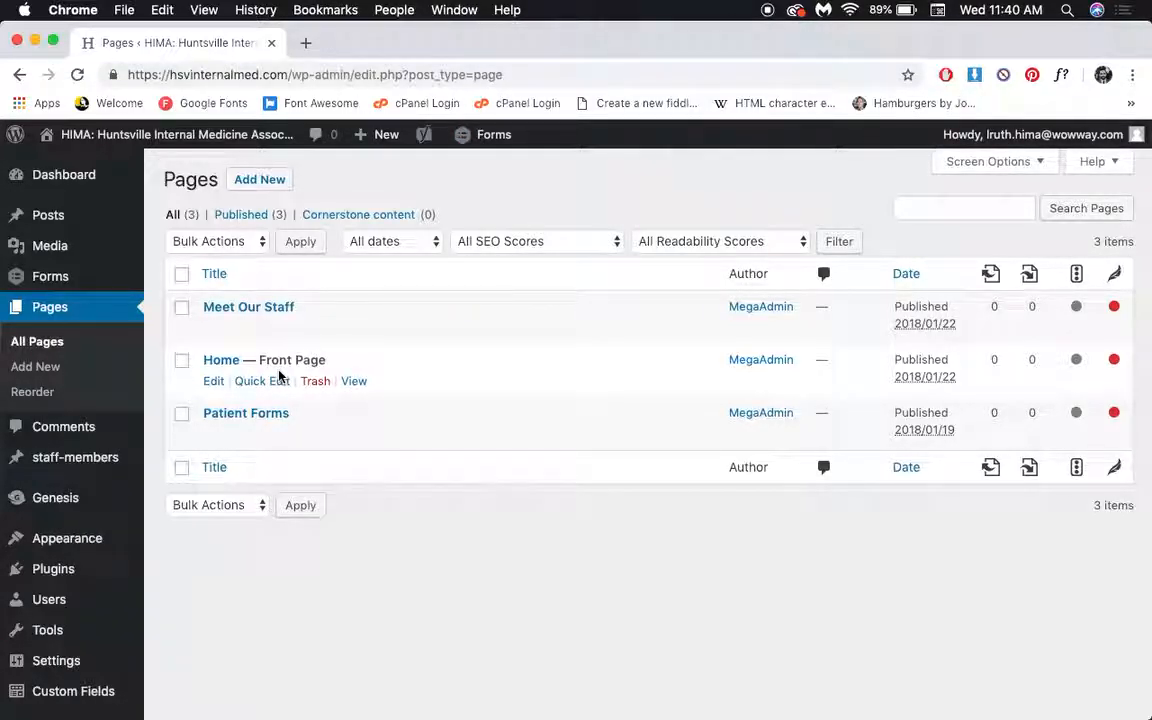
click(222, 362)
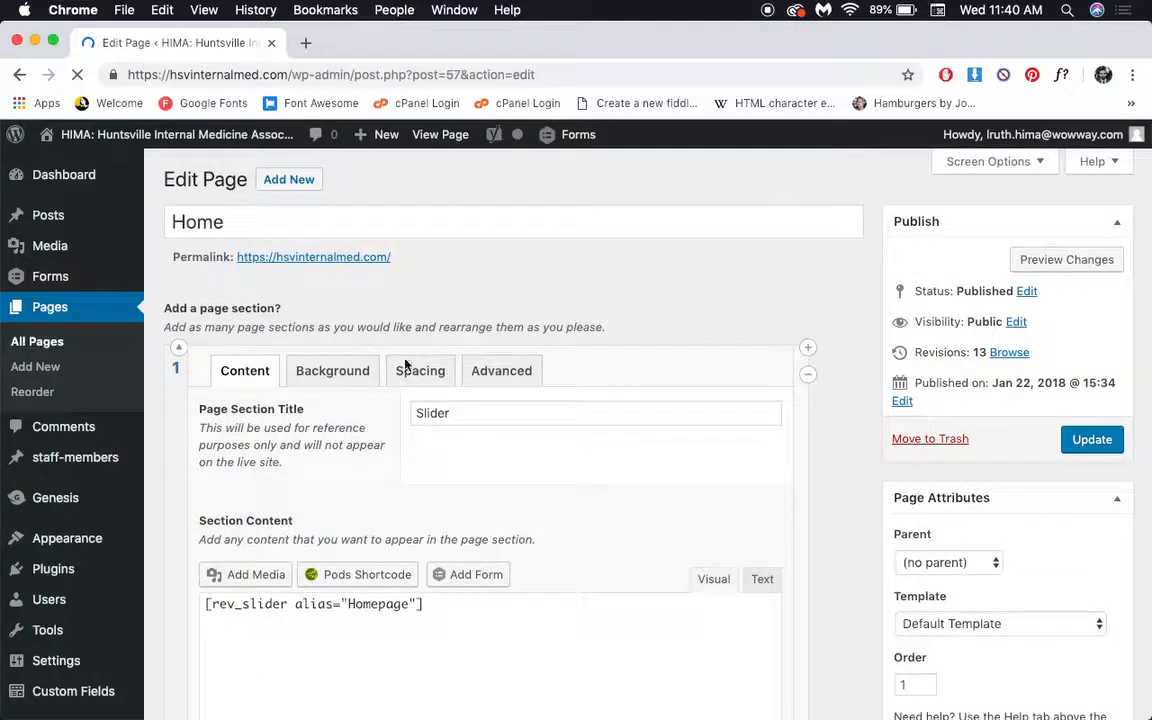
Look through the Home page's sections, from the slider and company description to hours and location and patient forms
scroll(373, 381, down, 5)
scroll(369, 381, down, 8)
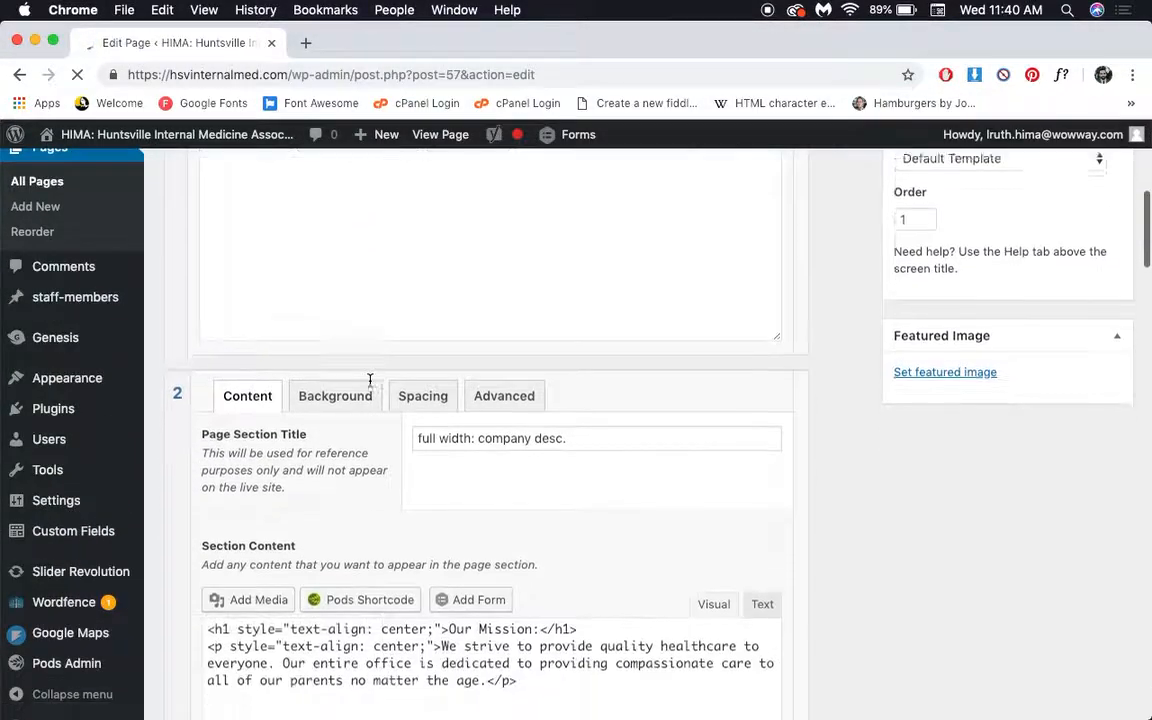
scroll(369, 381, down, 17)
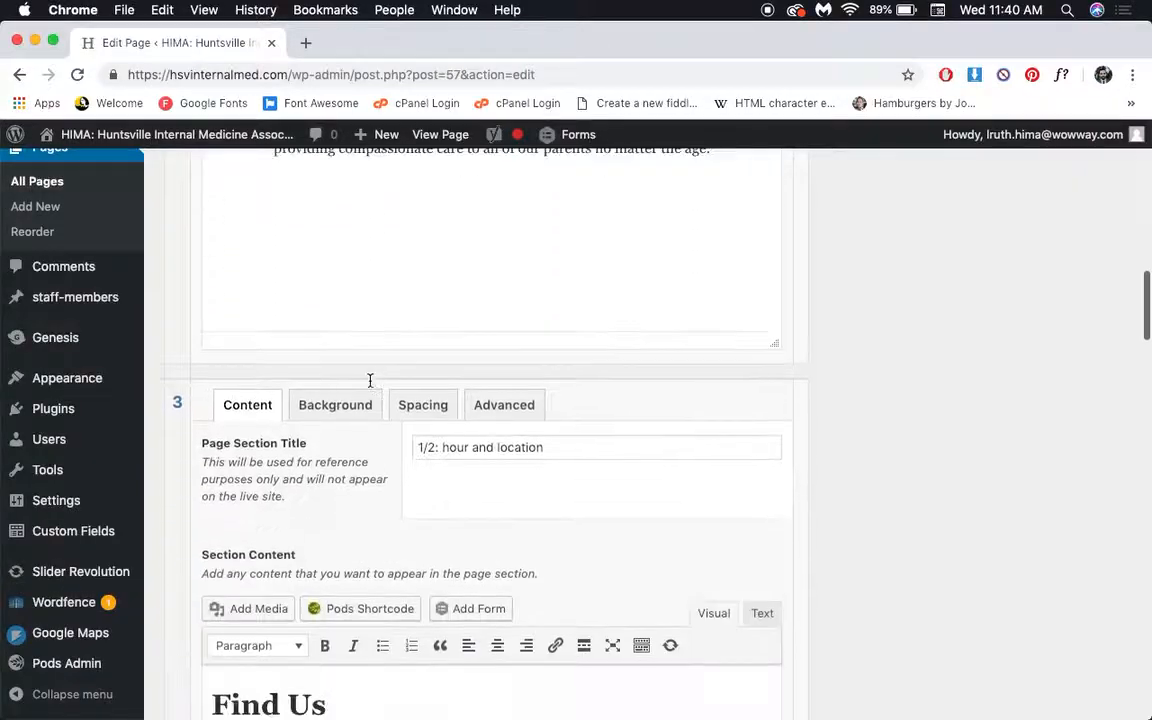
scroll(369, 381, down, 15)
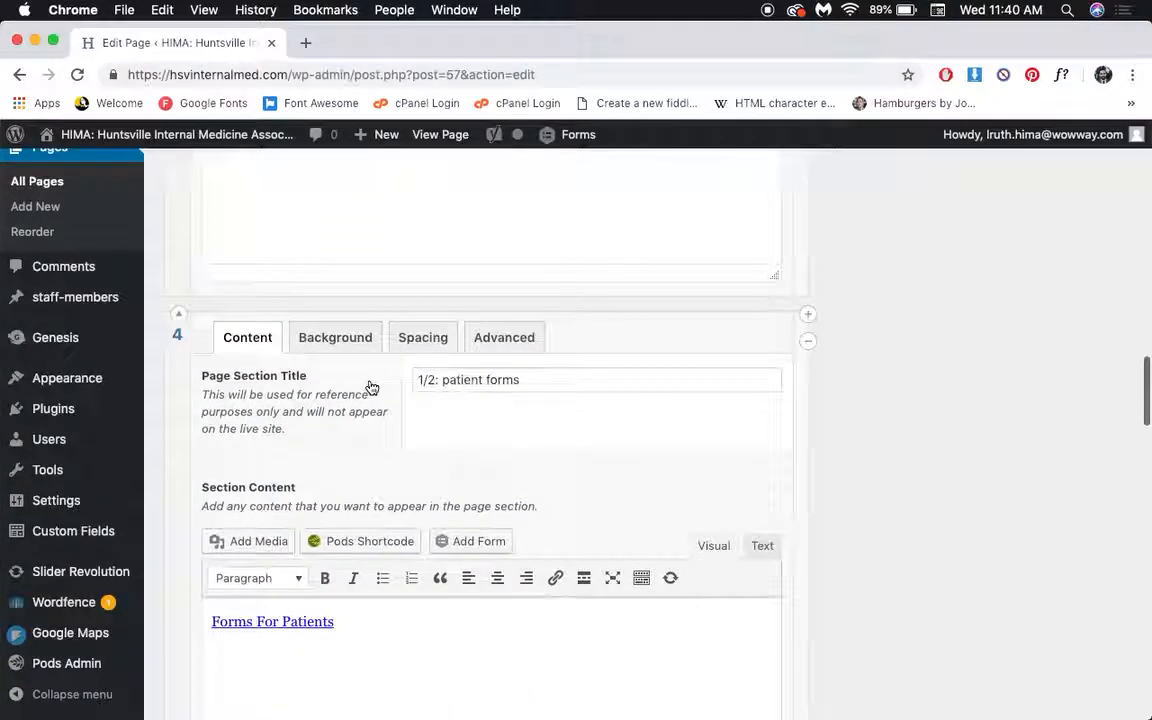
scroll(369, 381, up, 20)
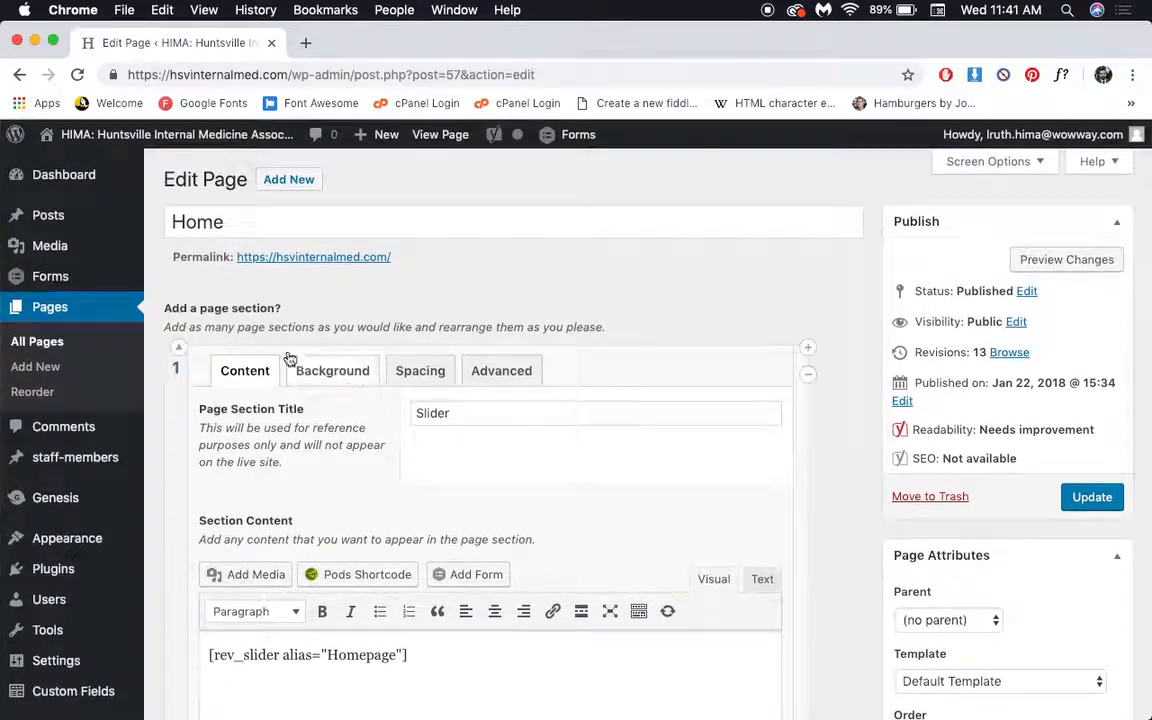
Collapse the Slider section and open a preview of the Home page
click(178, 347)
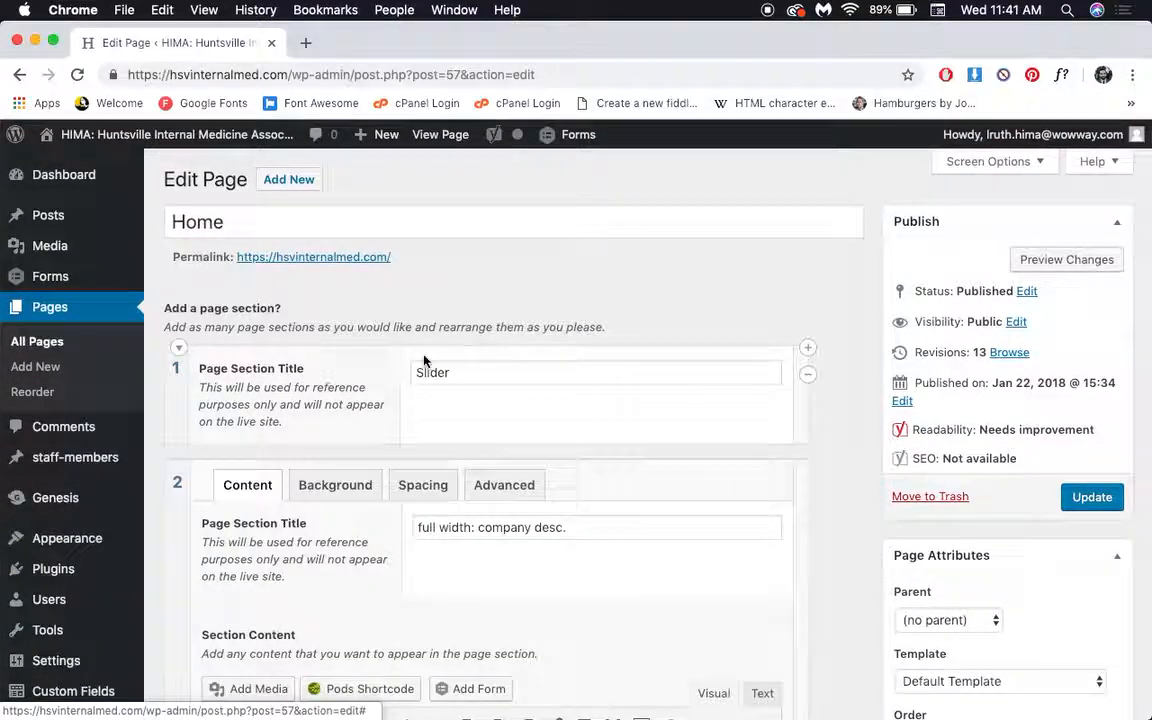
click(1036, 261)
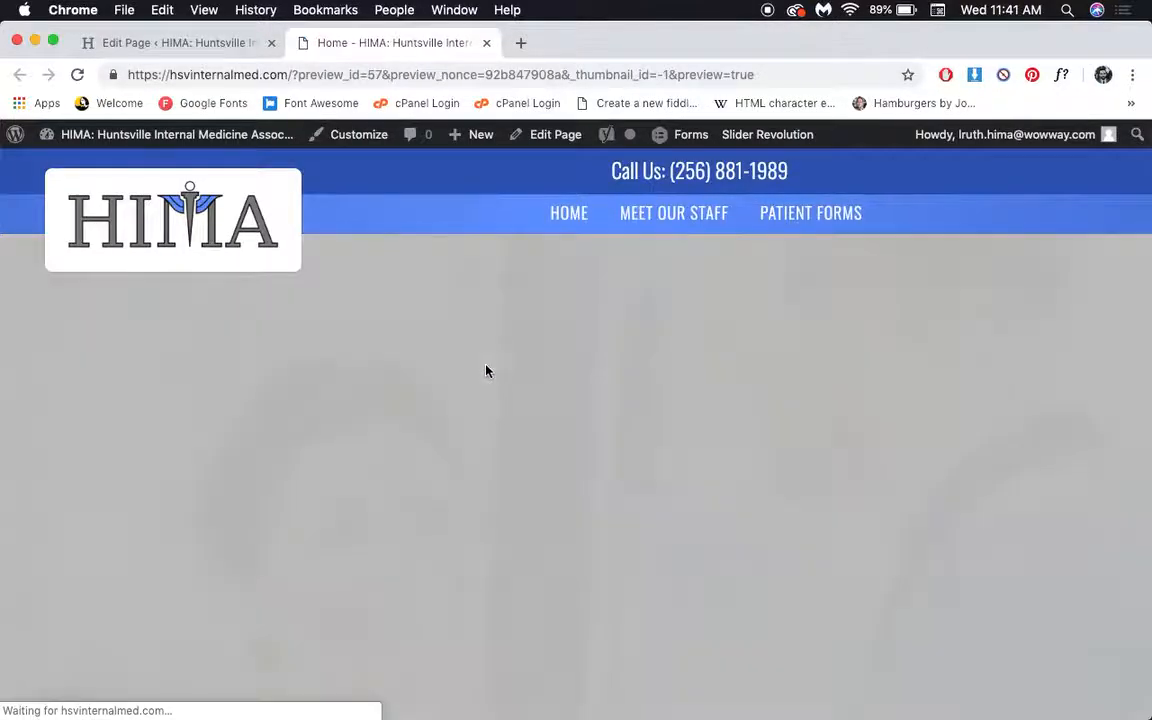
Look over the Home page preview from the slider to the Our Mission section, comparing it with the page editor
scroll(861, 337, down, 5)
scroll(861, 341, down, 2)
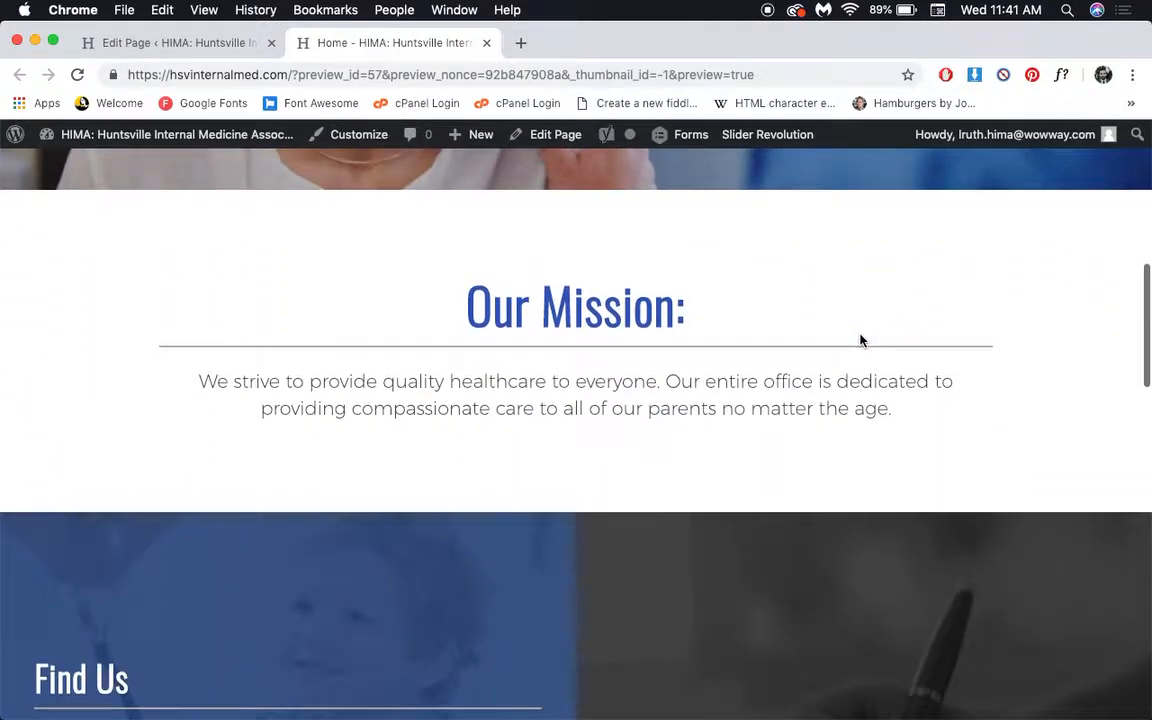
scroll(861, 341, up, 10)
scroll(861, 341, down, 1)
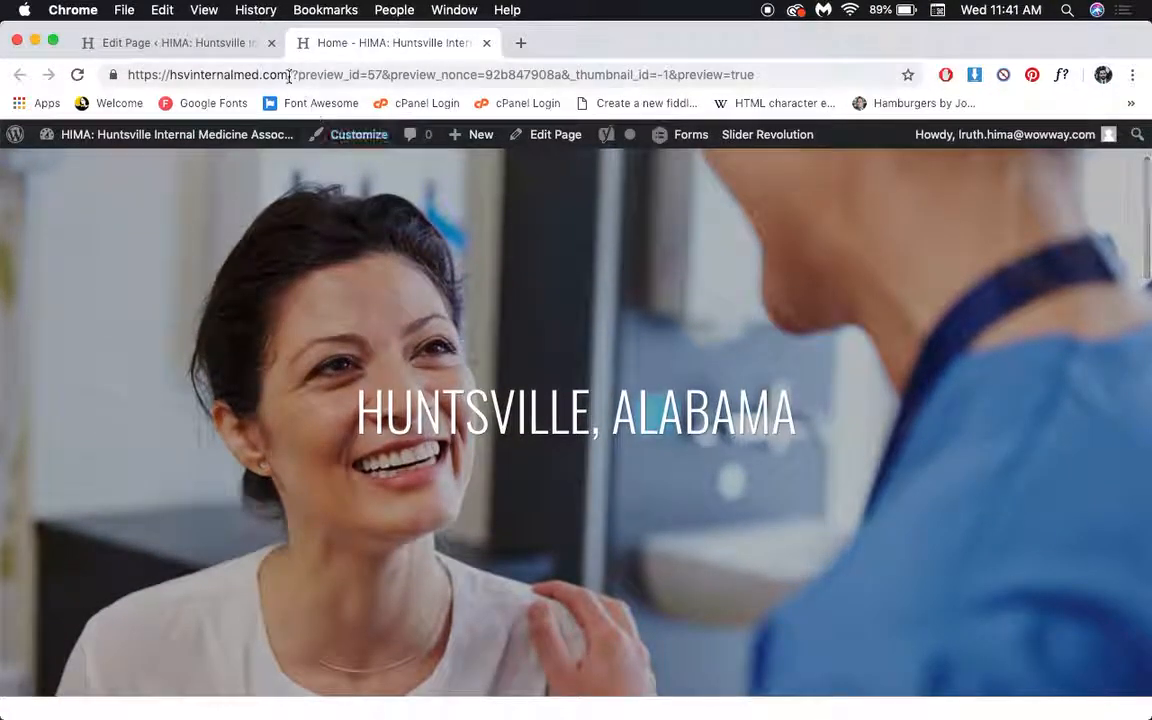
click(230, 44)
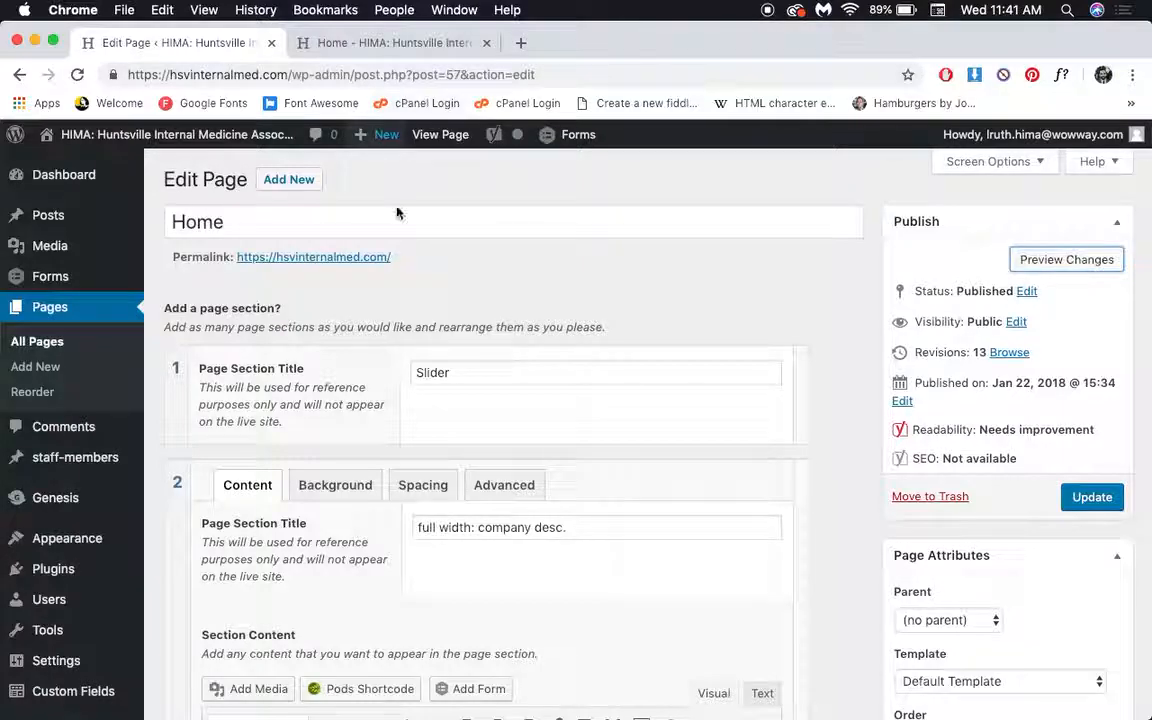
click(426, 44)
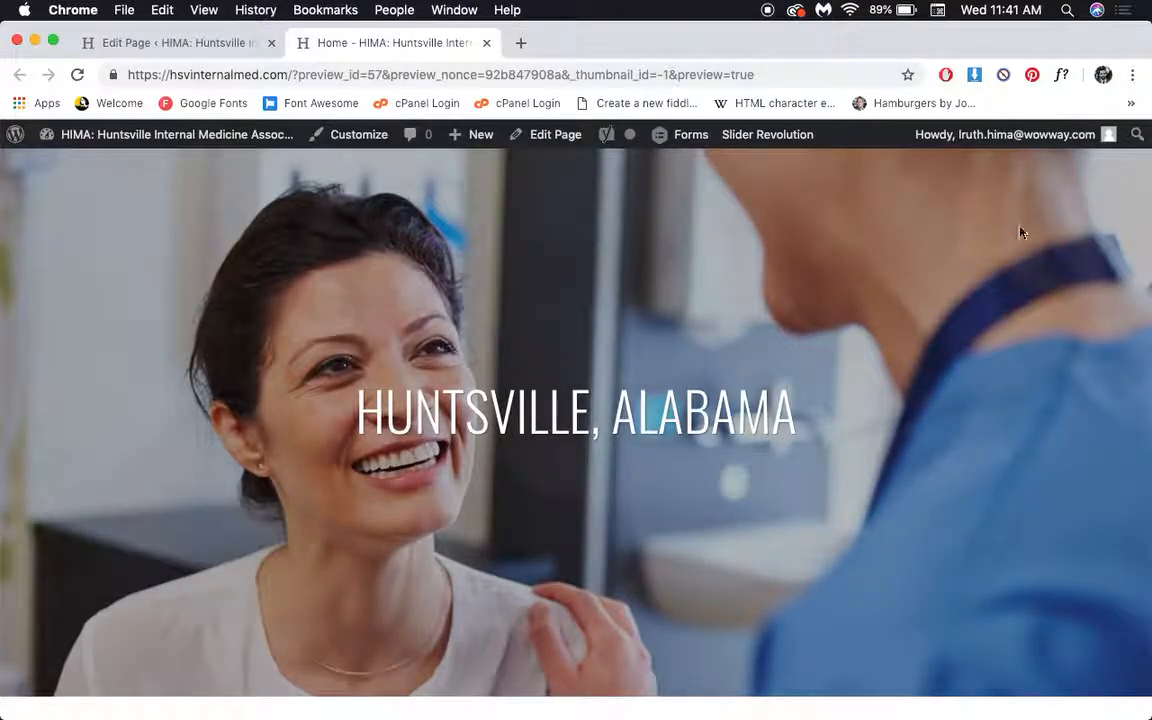
scroll(313, 392, up, 3)
scroll(313, 392, down, 10)
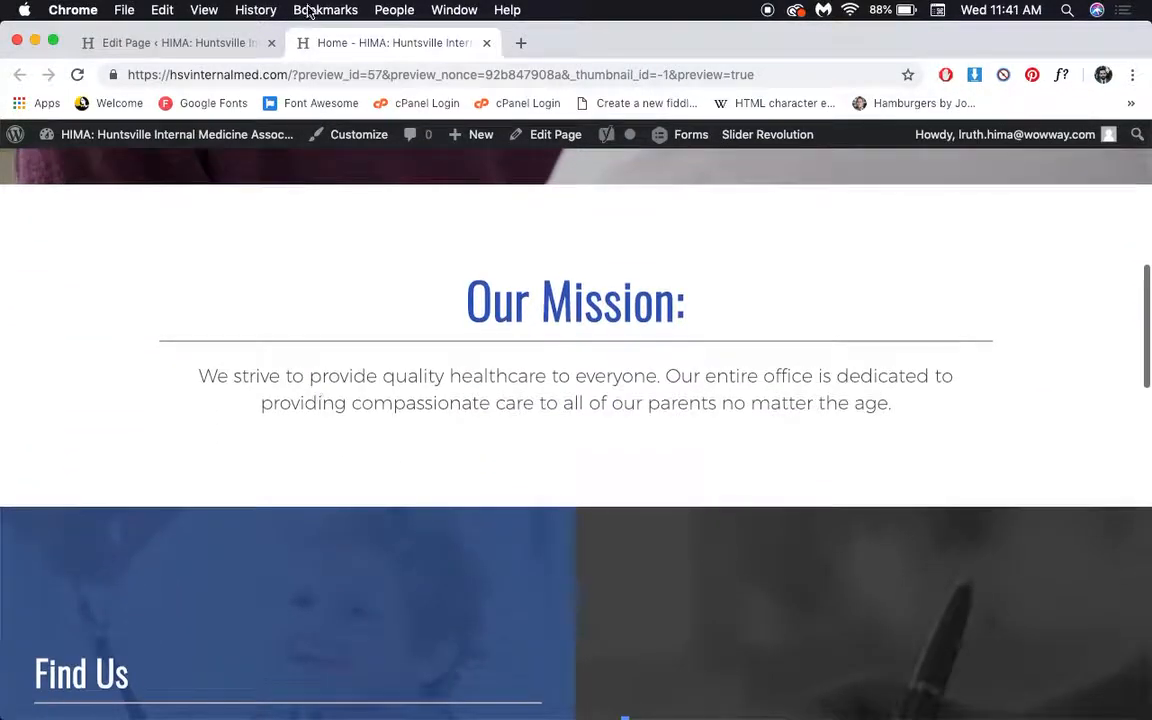
Compare the "full width: company desc." section's content in the page editor with the Our Mission block in the preview
click(185, 43)
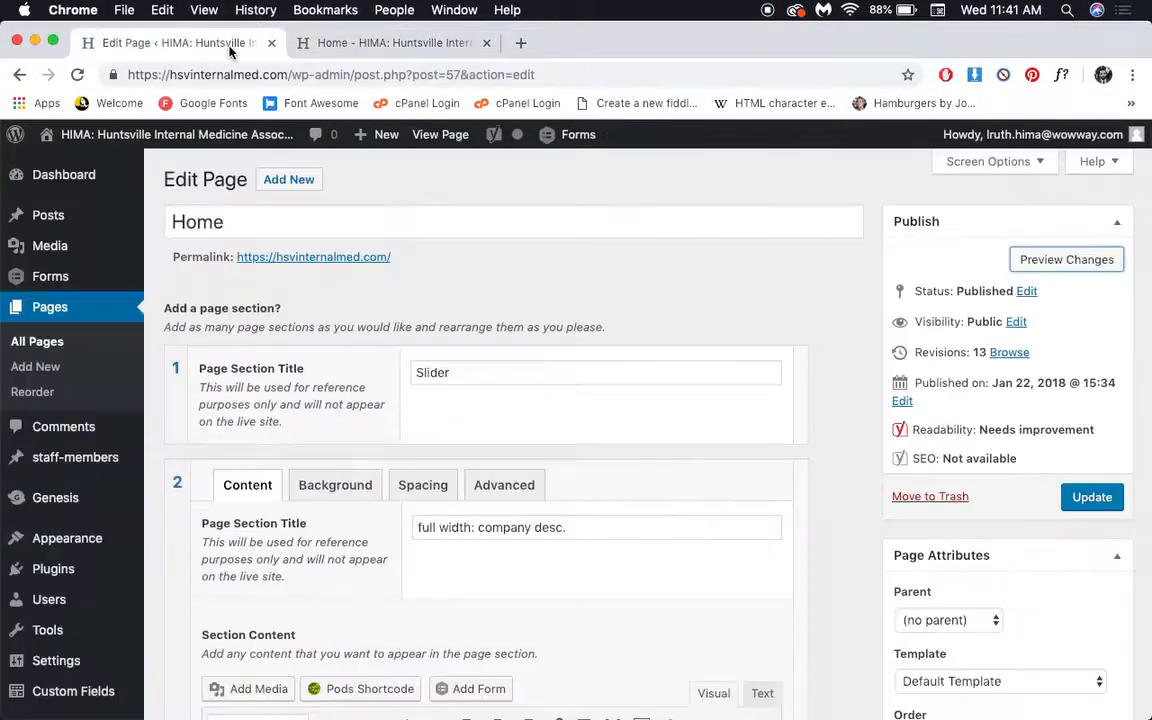
scroll(400, 240, down, 5)
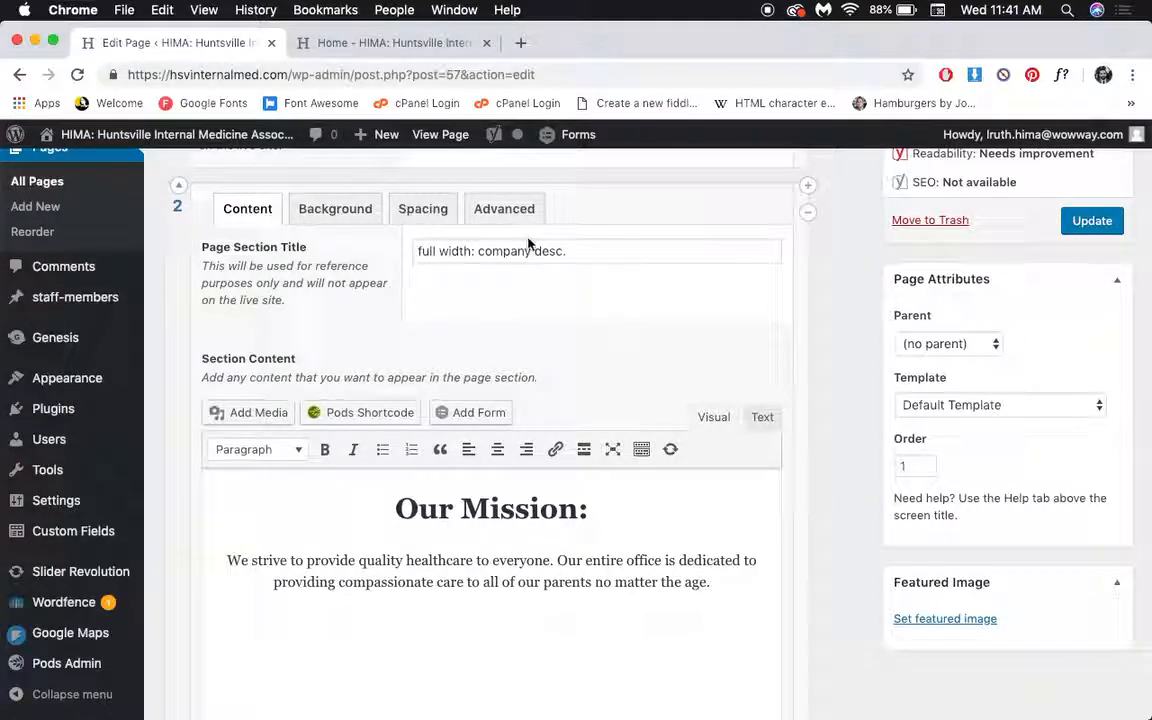
click(440, 44)
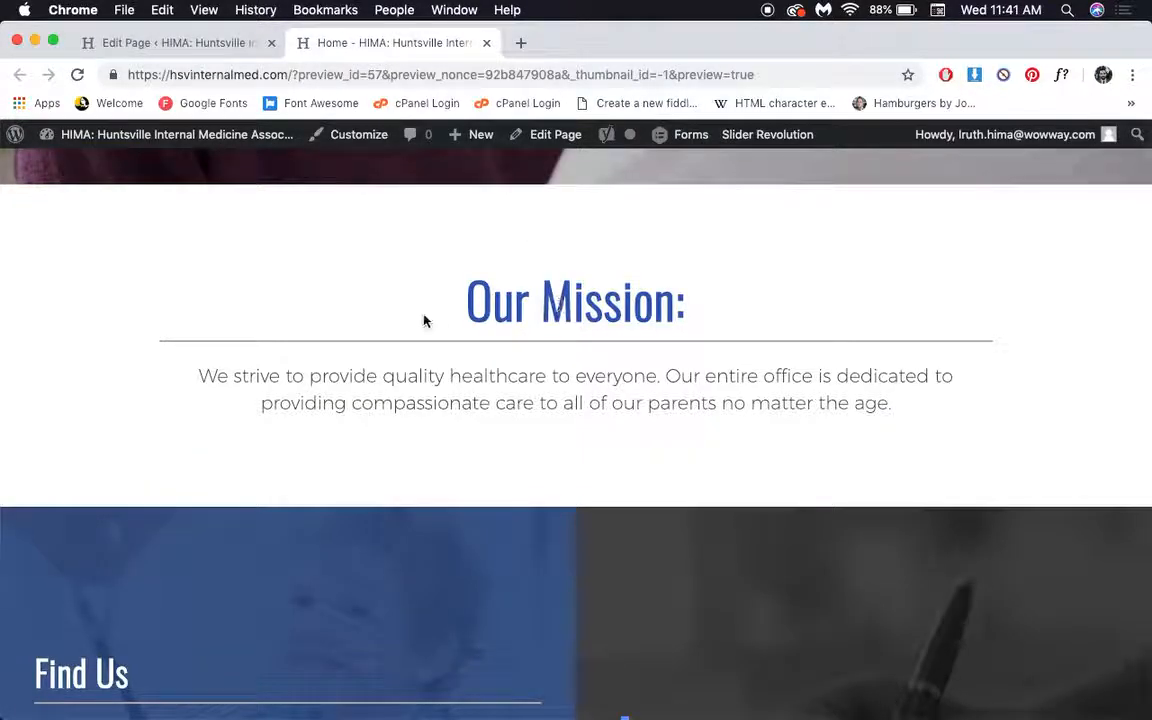
click(216, 45)
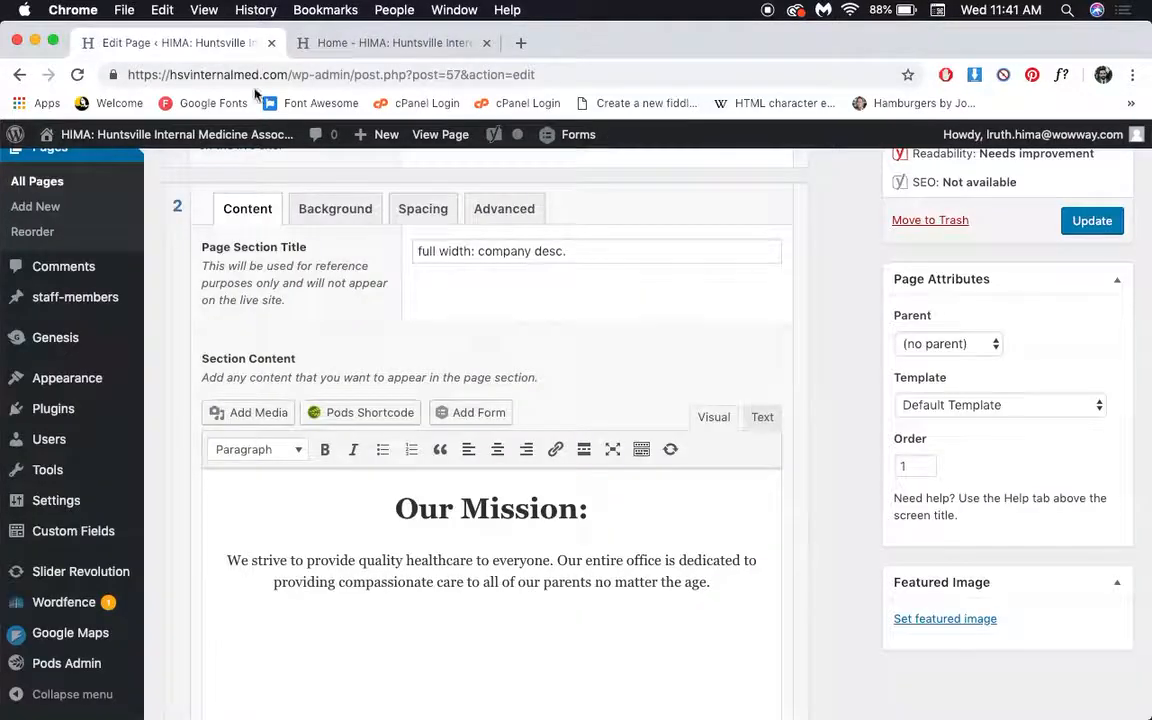
scroll(469, 424, down, 2)
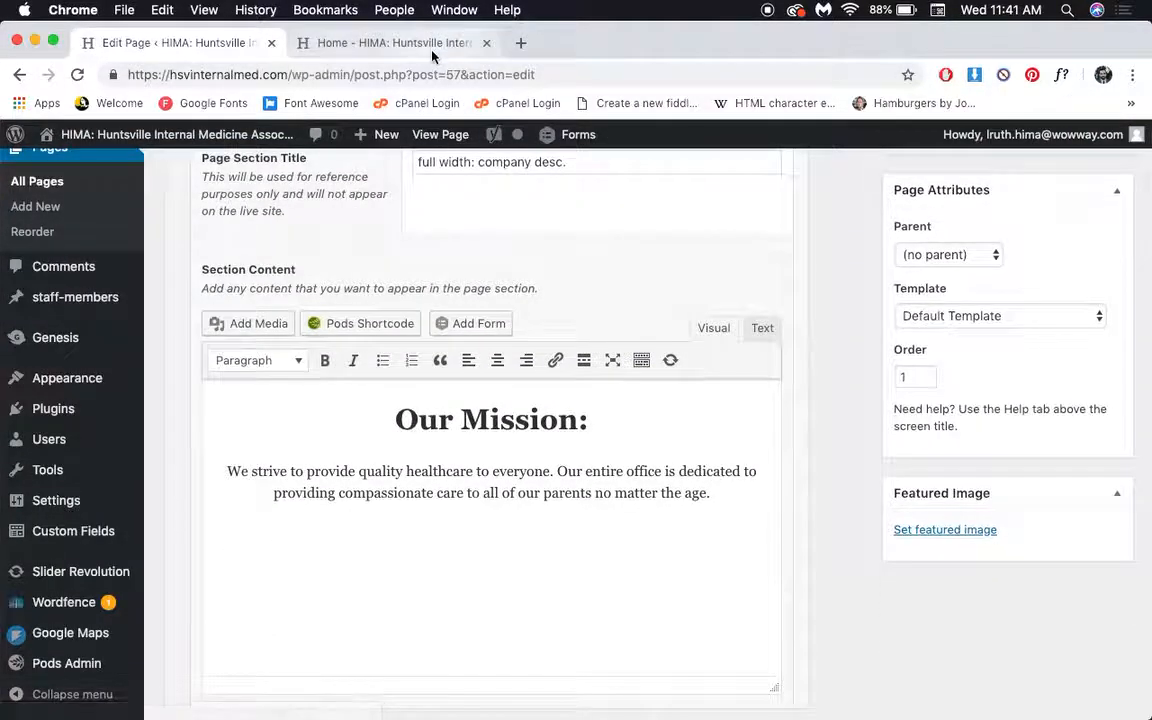
click(388, 44)
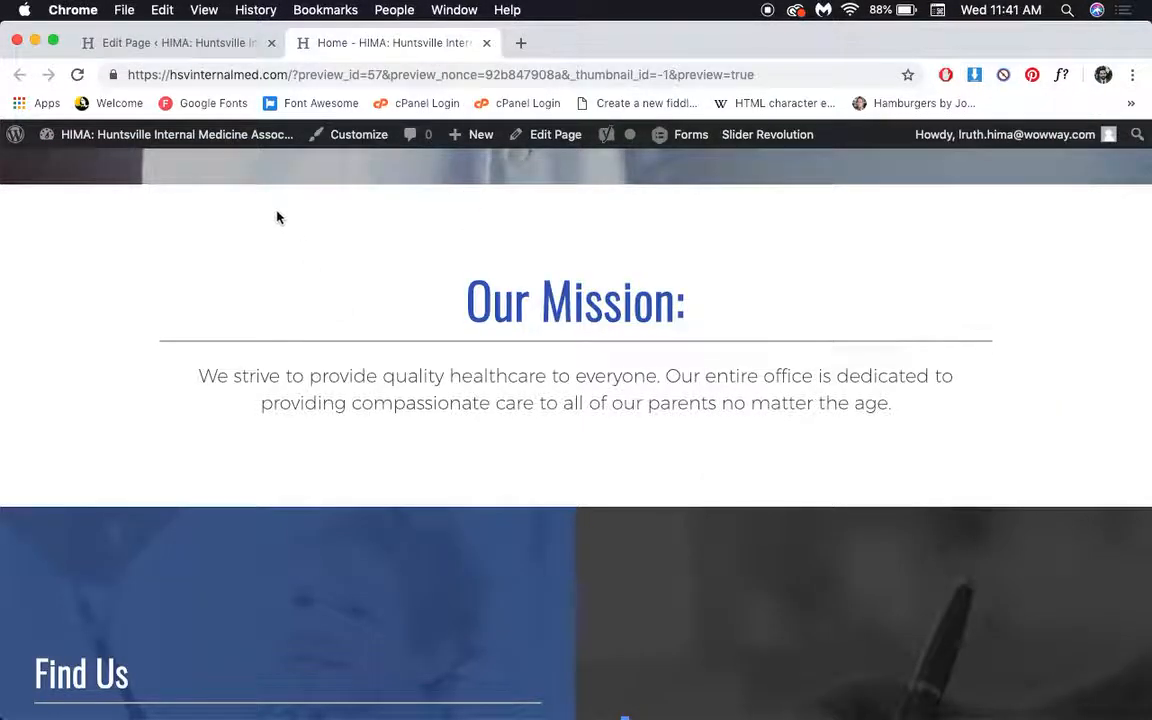
Add "Hello!" to the end of the Our Mission paragraph in the Home page editor
click(193, 45)
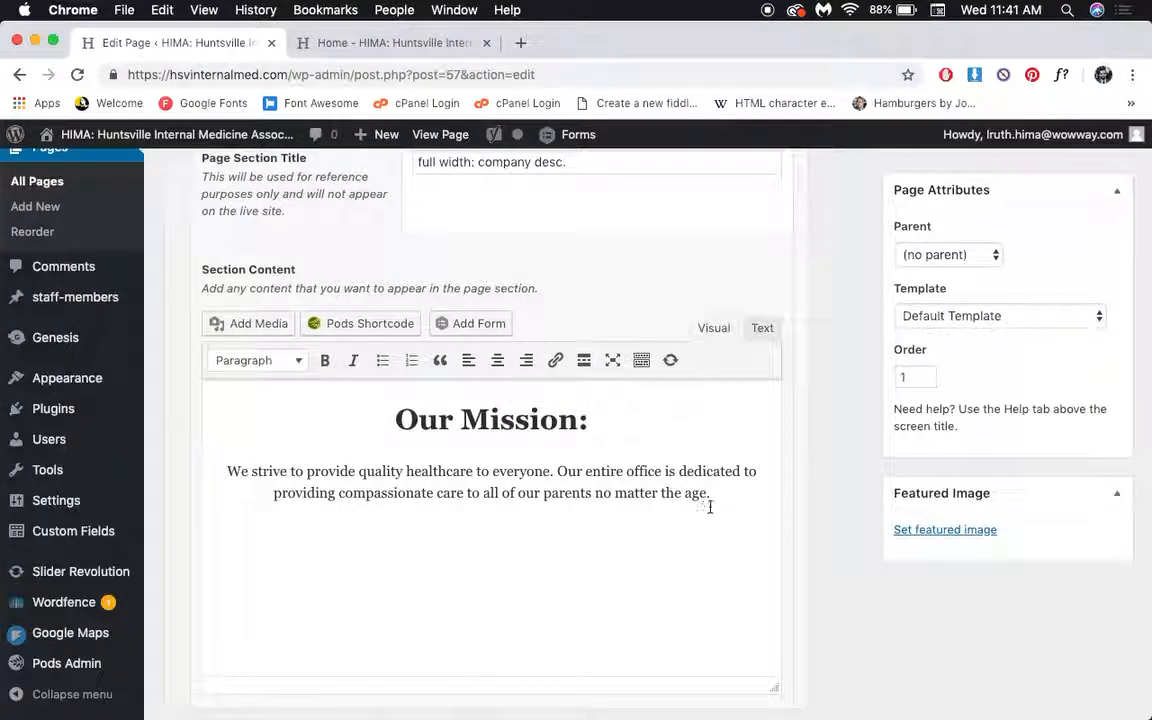
text(Hello)
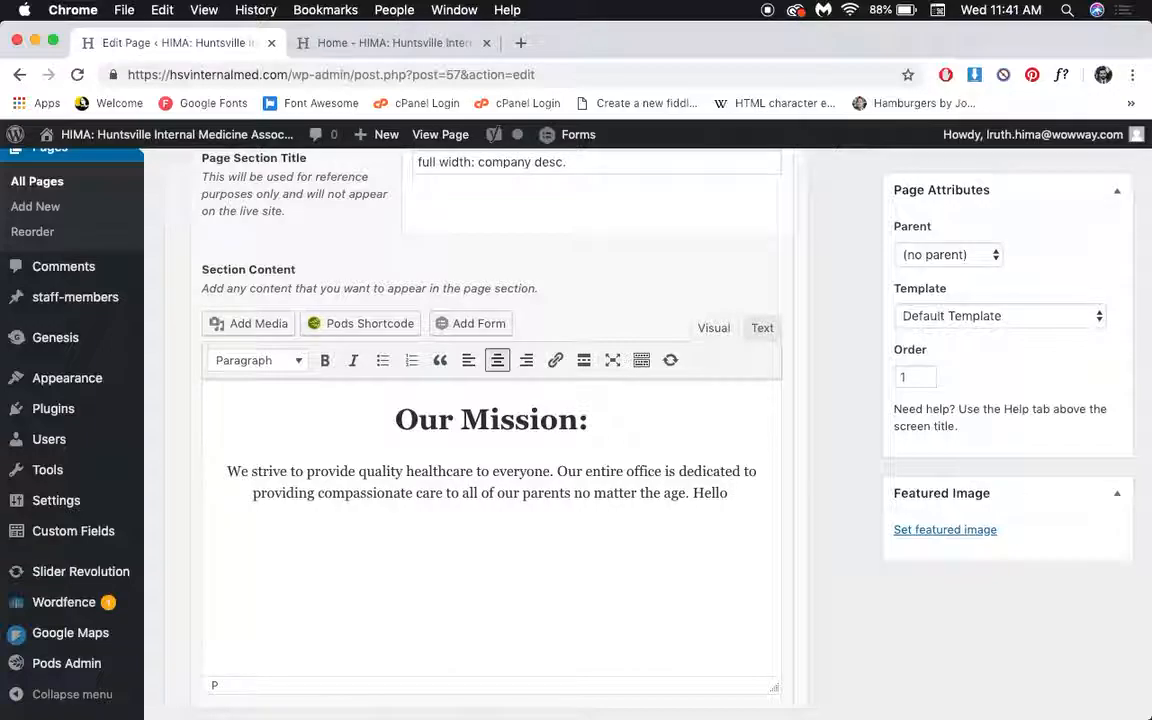
key(BackSpace)
text(!)
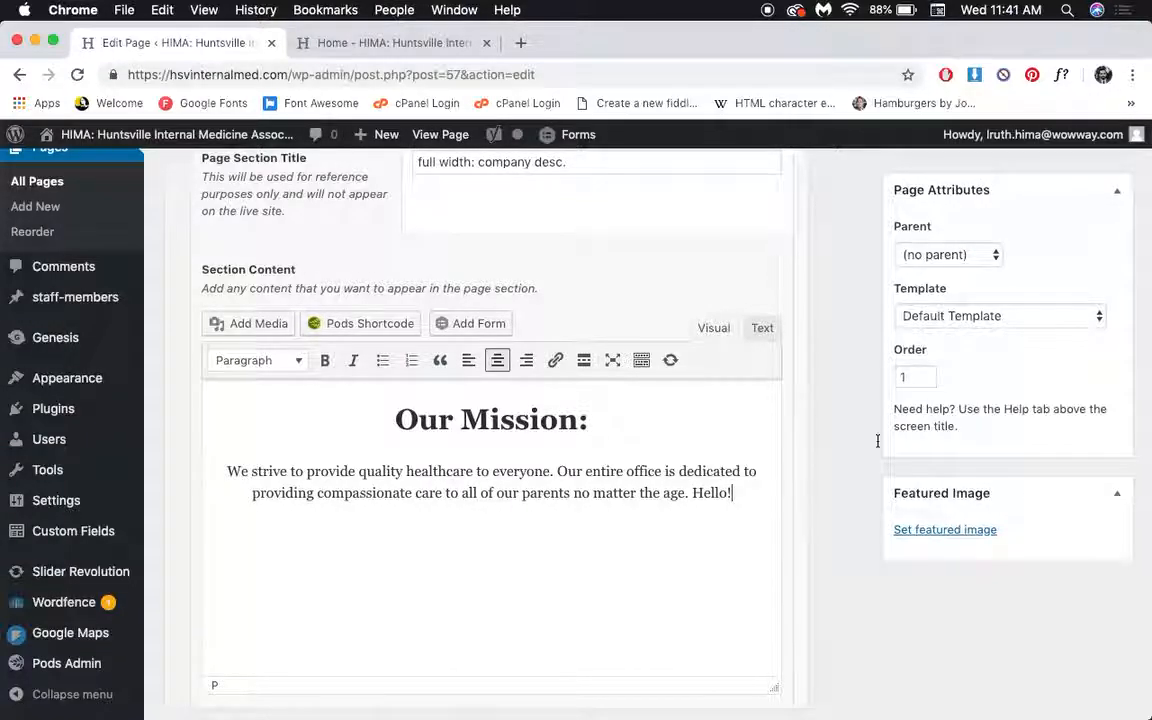
Preview the page changes, check the Our Mission text in the preview and return to that section's content editor
scroll(835, 271, up, 8)
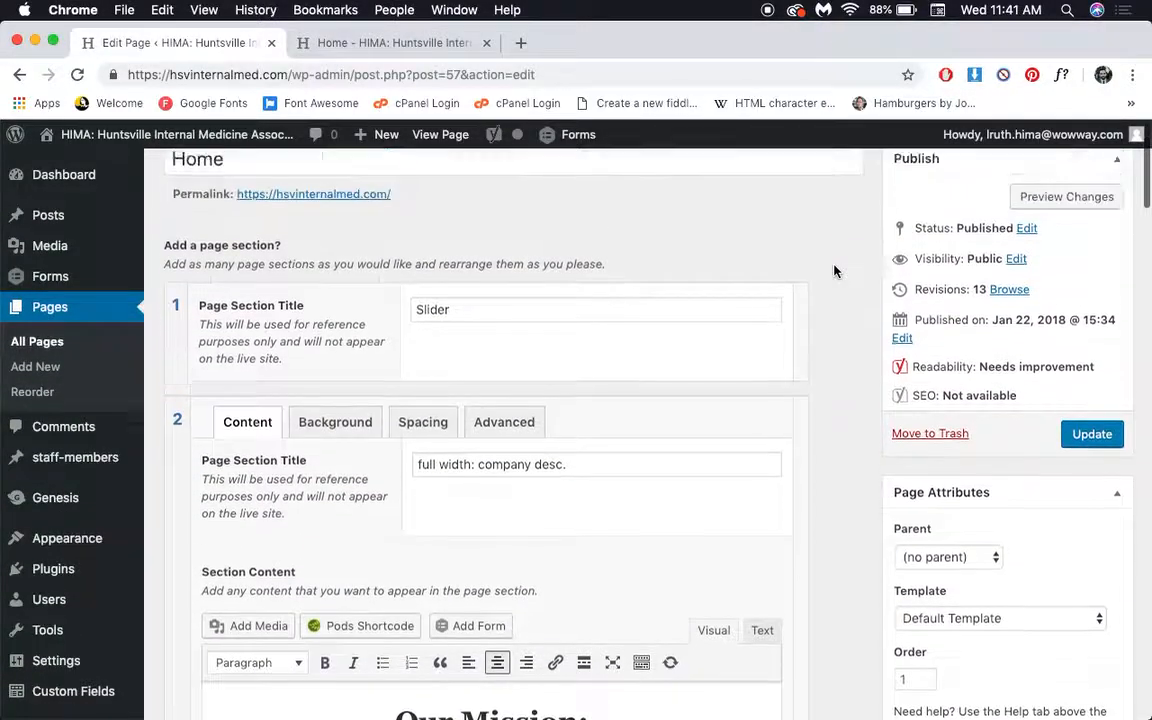
click(1040, 258)
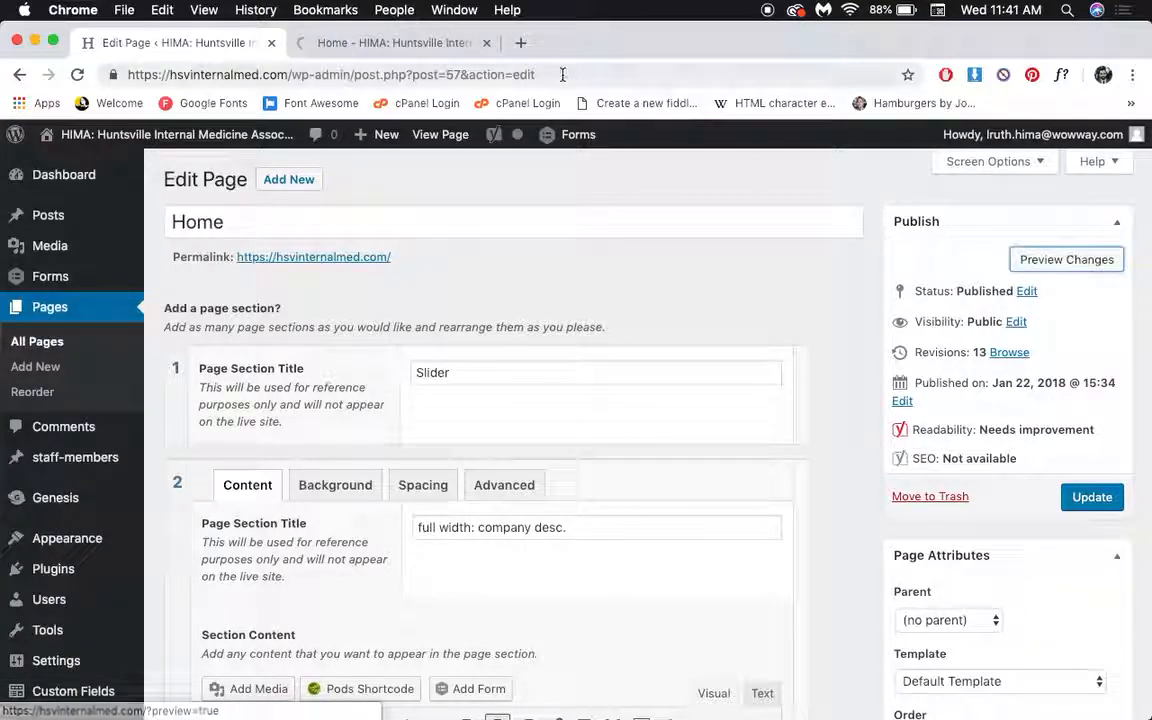
click(432, 40)
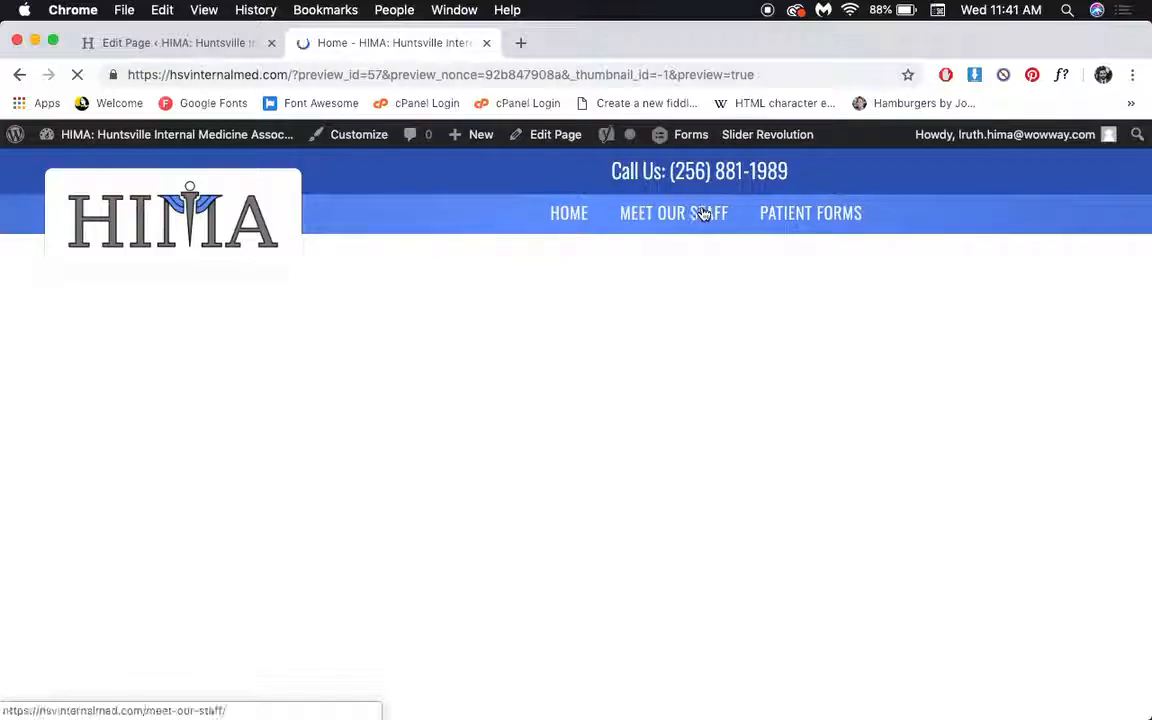
scroll(704, 213, down, 10)
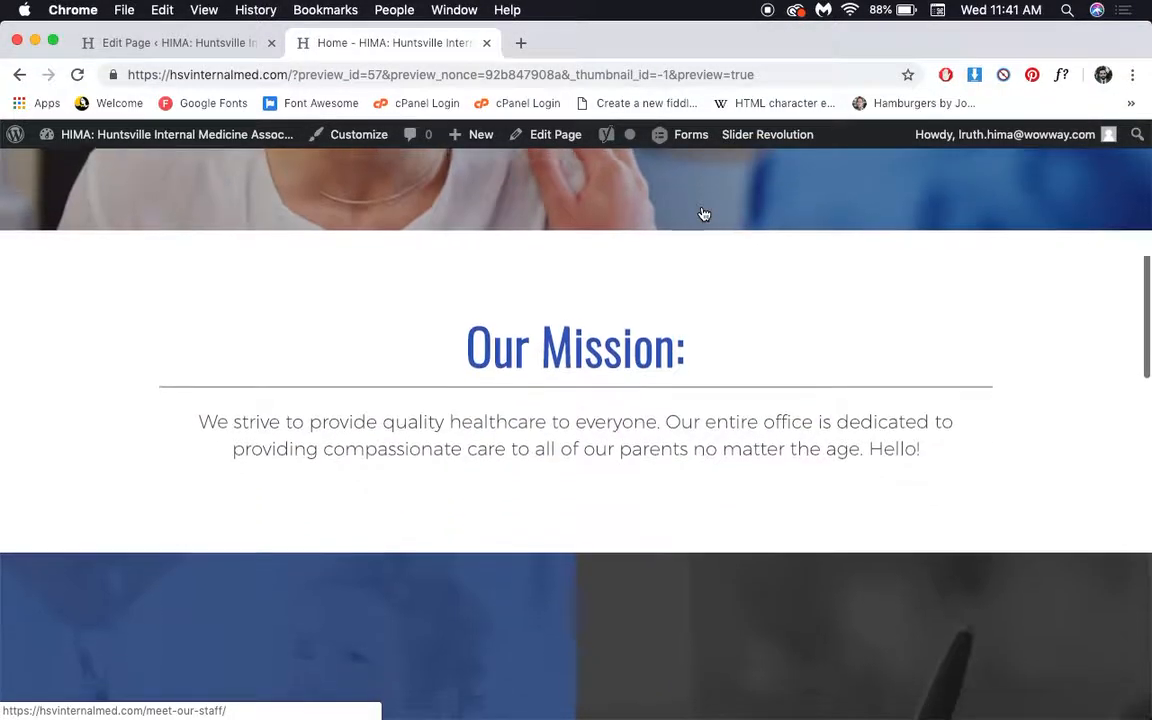
click(167, 42)
scroll(491, 360, down, 5)
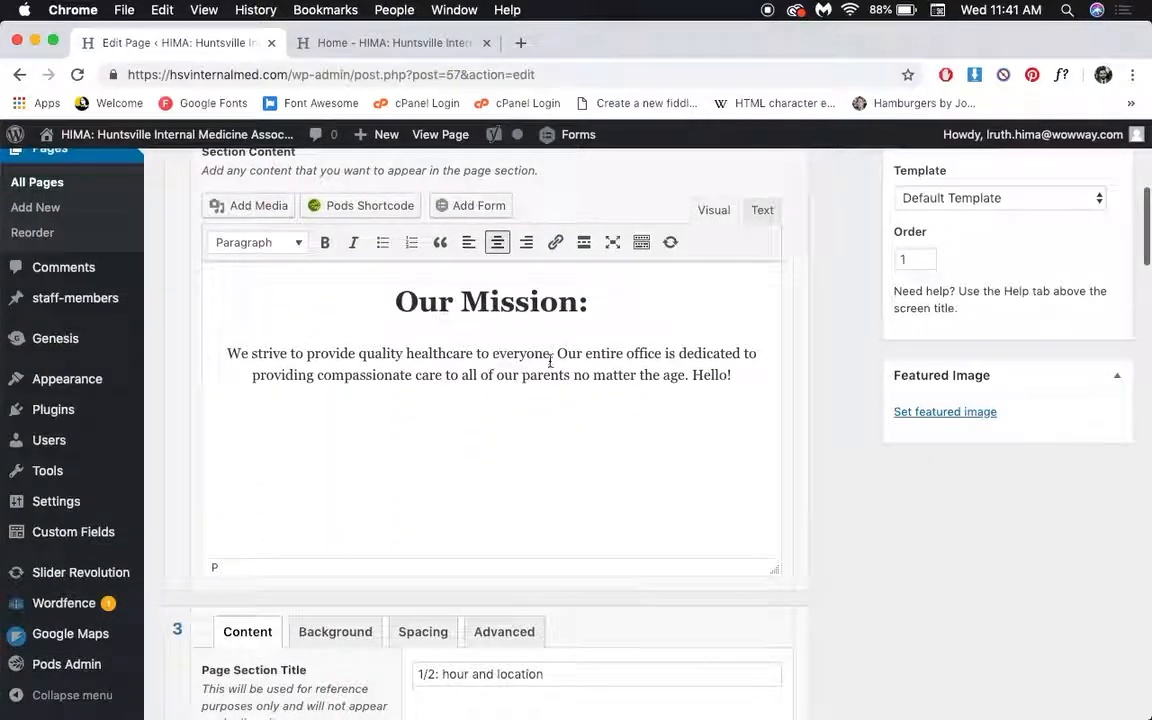
scroll(746, 377, up, 1)
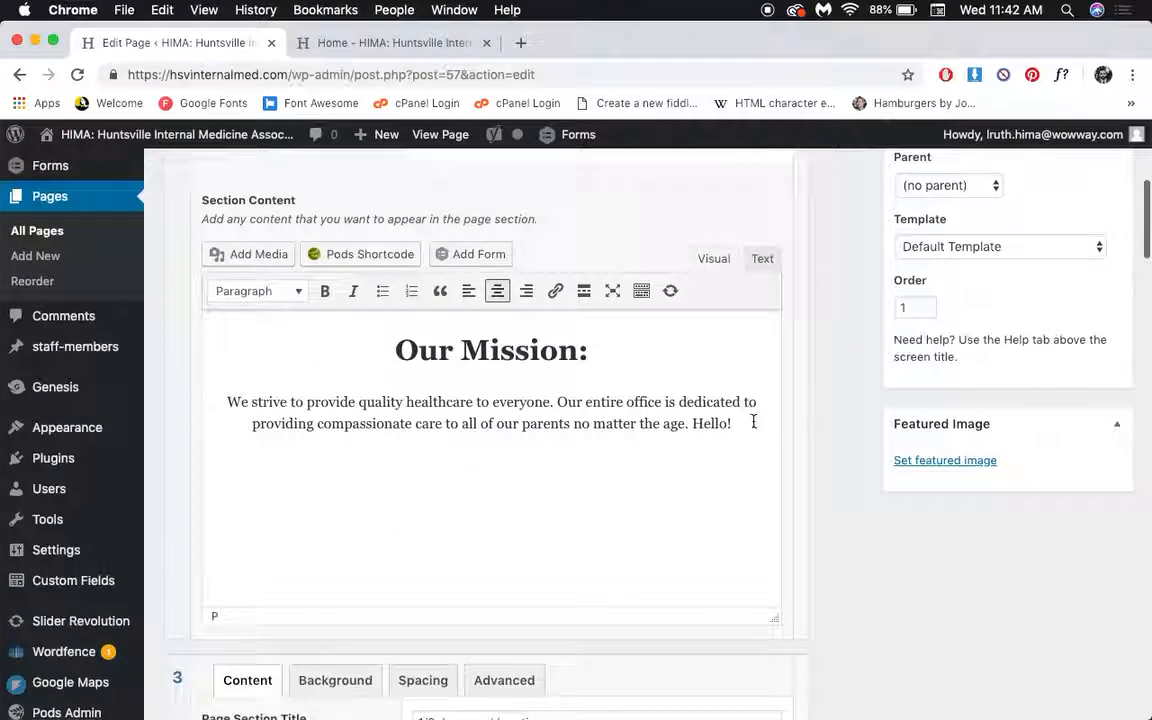
Try bold and italic formatting on the last line of the mission paragraph, switching each off again
click(755, 431)
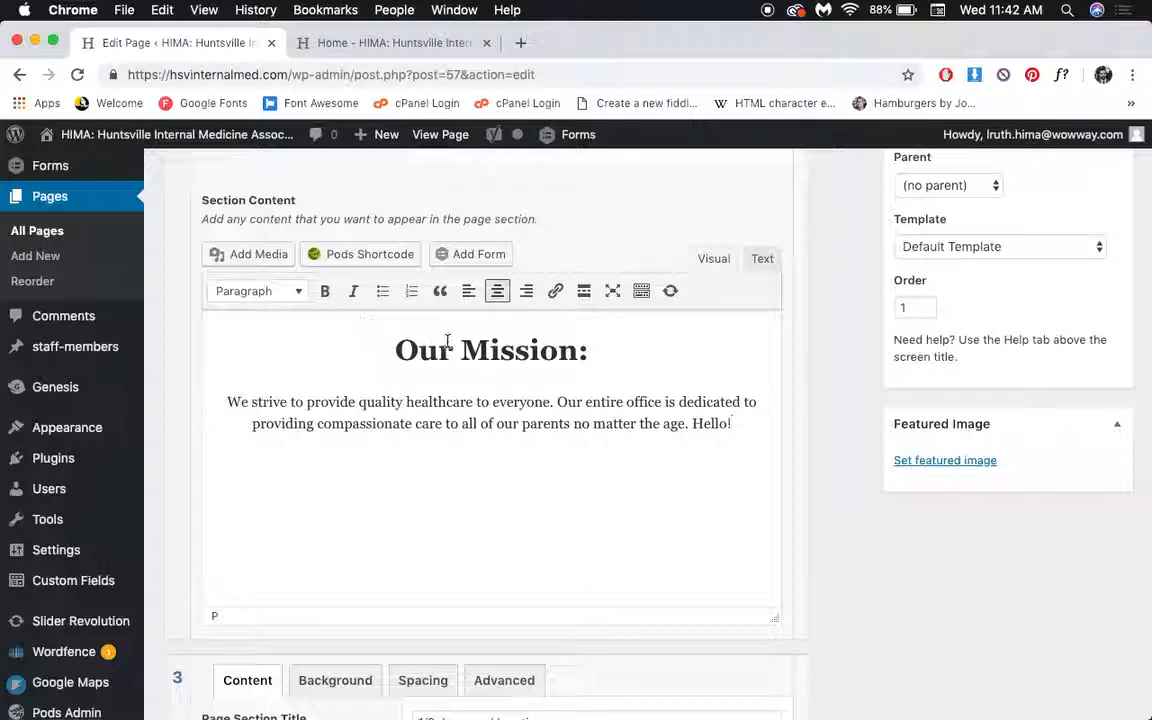
drag(740, 424, 278, 416)
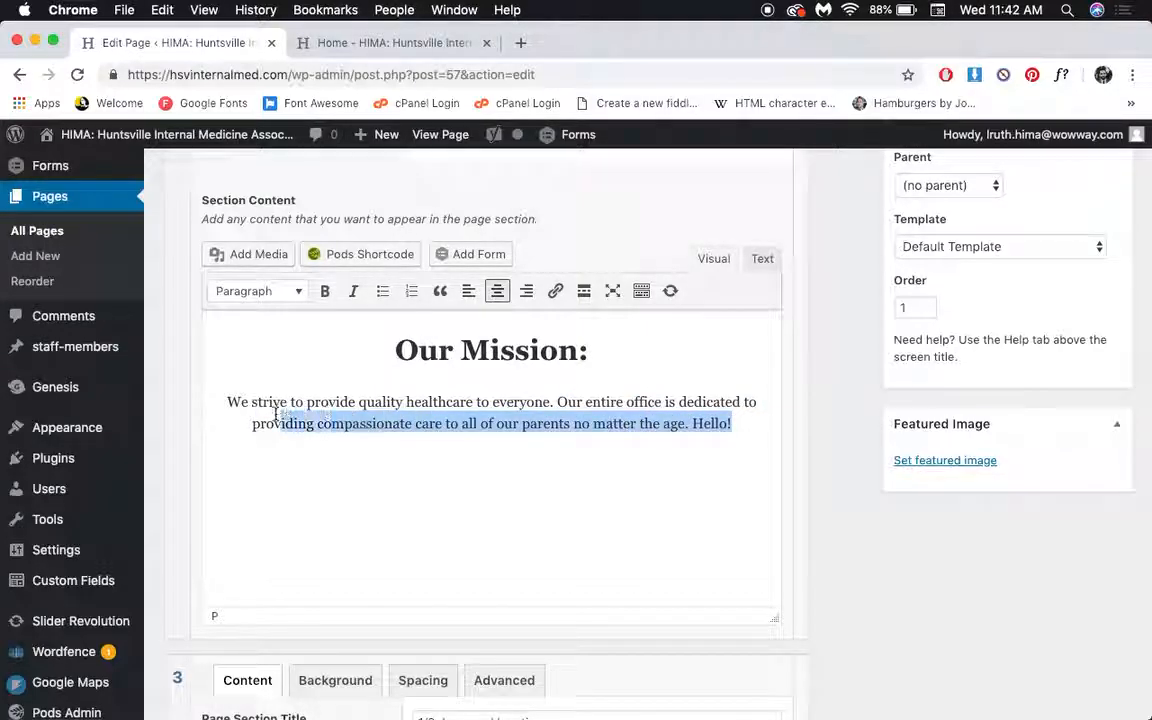
click(324, 292)
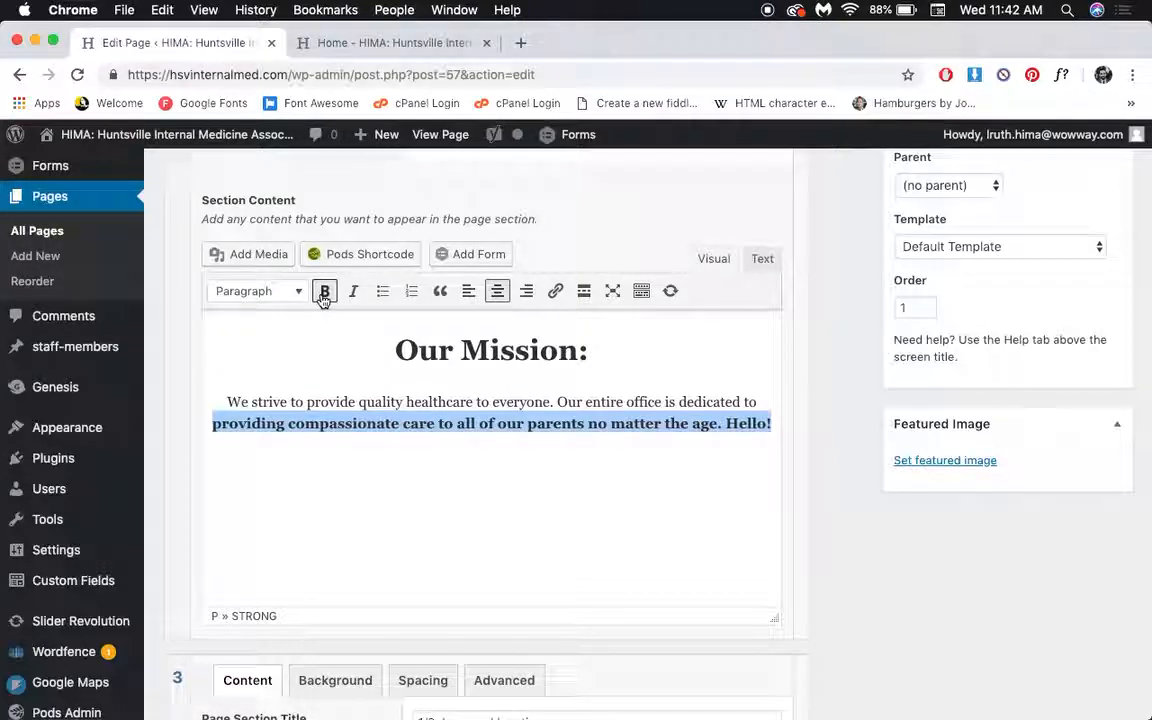
click(323, 297)
click(354, 295)
click(354, 295)
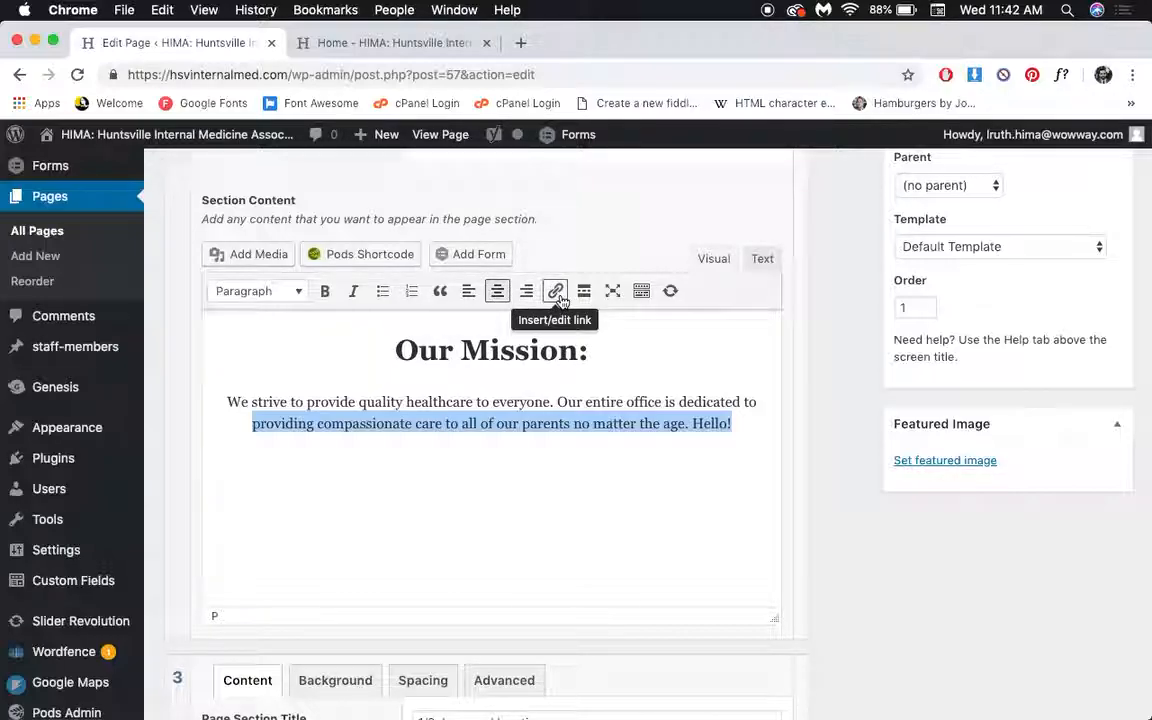
click(737, 422)
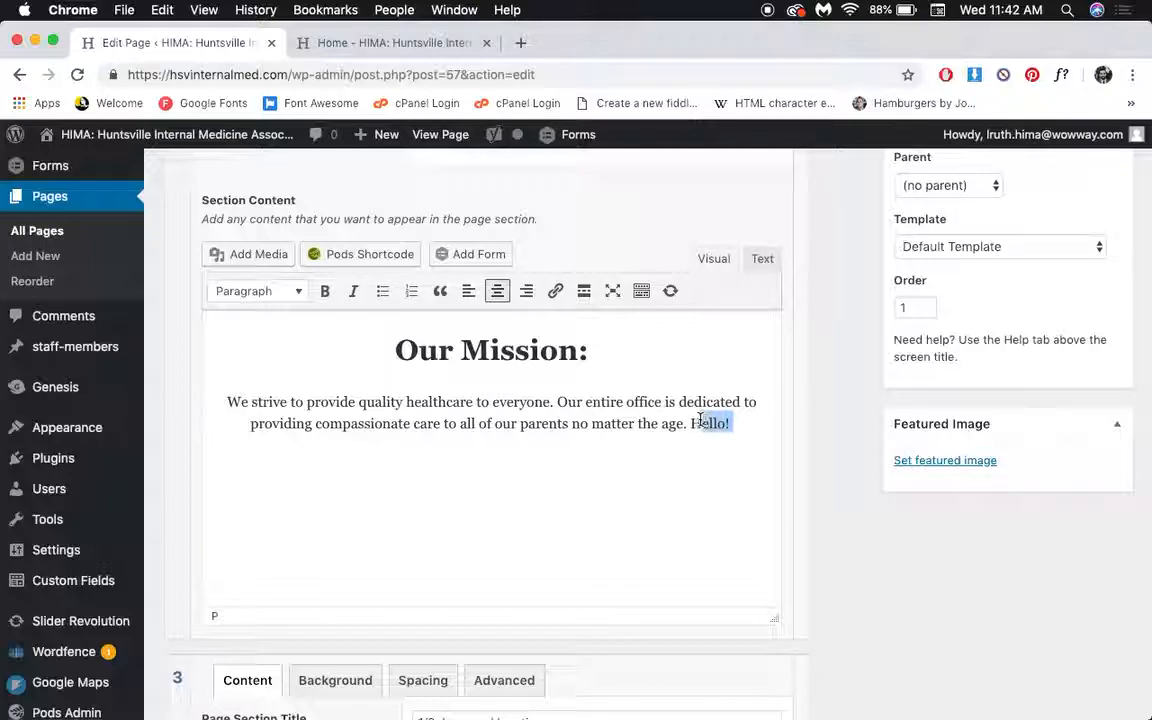
click(553, 291)
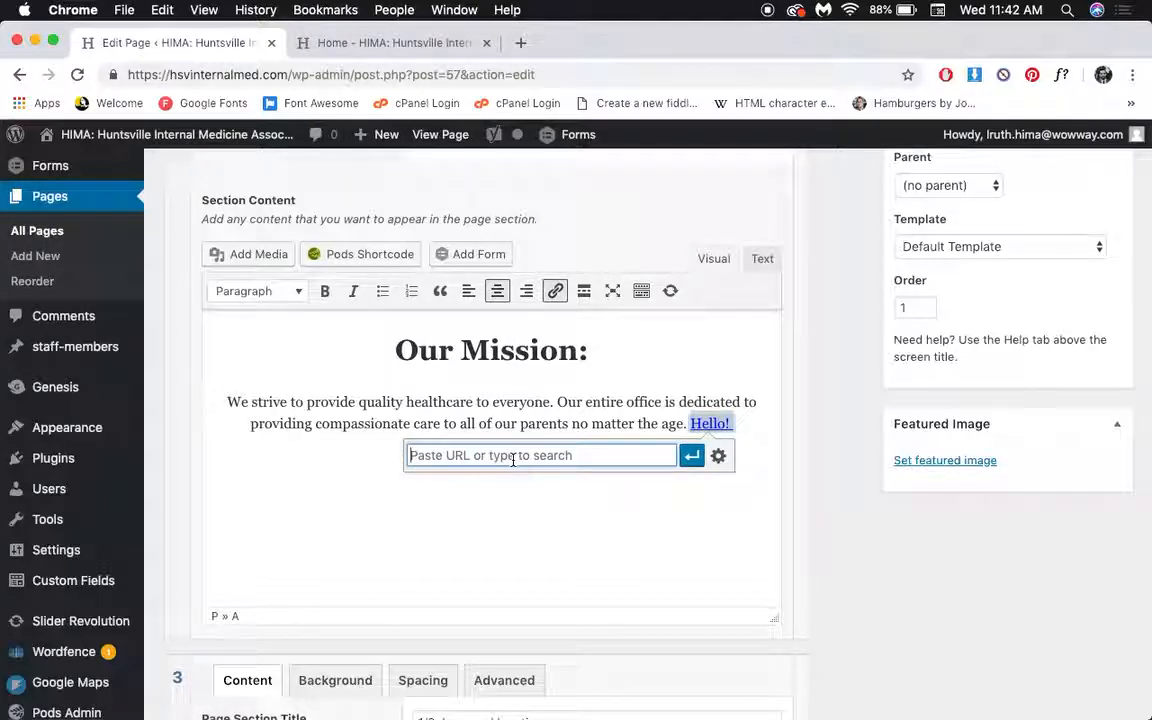
text(http)
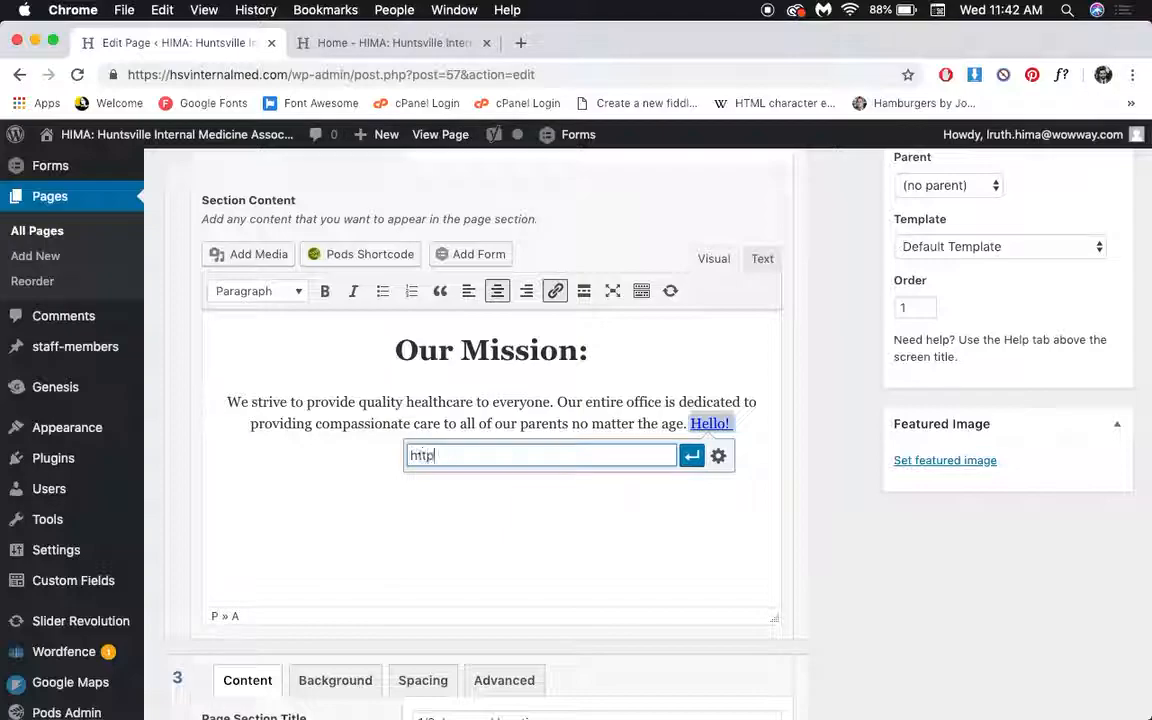
text(://www.google.com/)
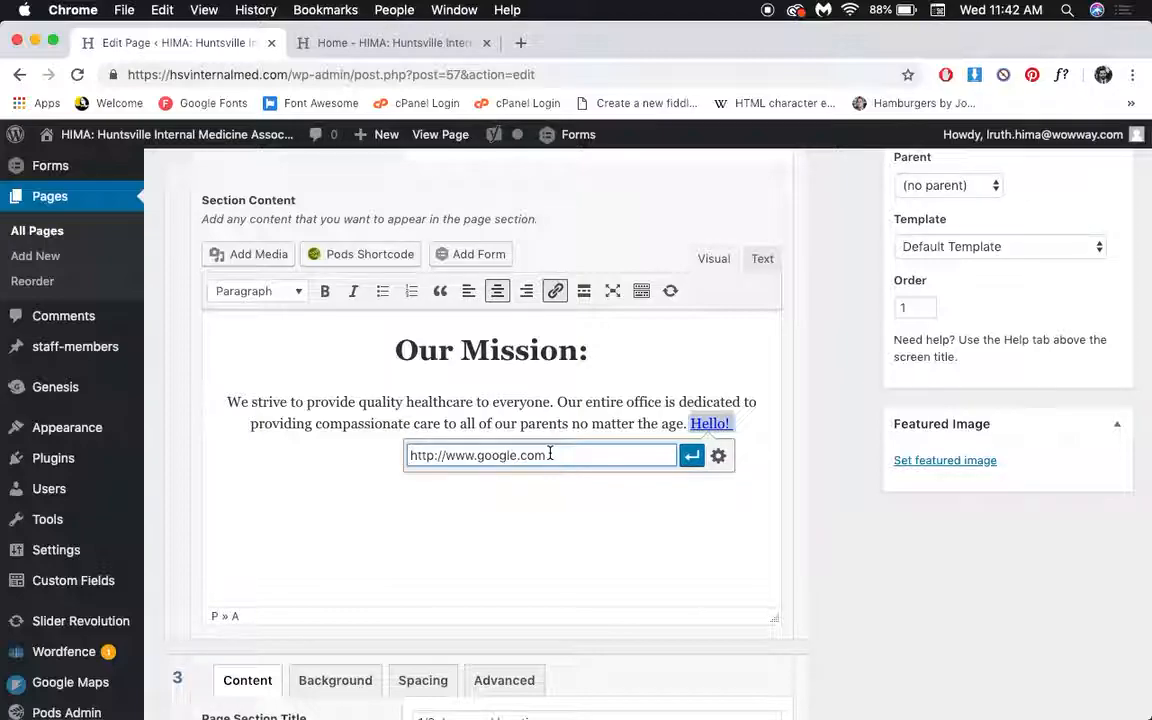
click(692, 456)
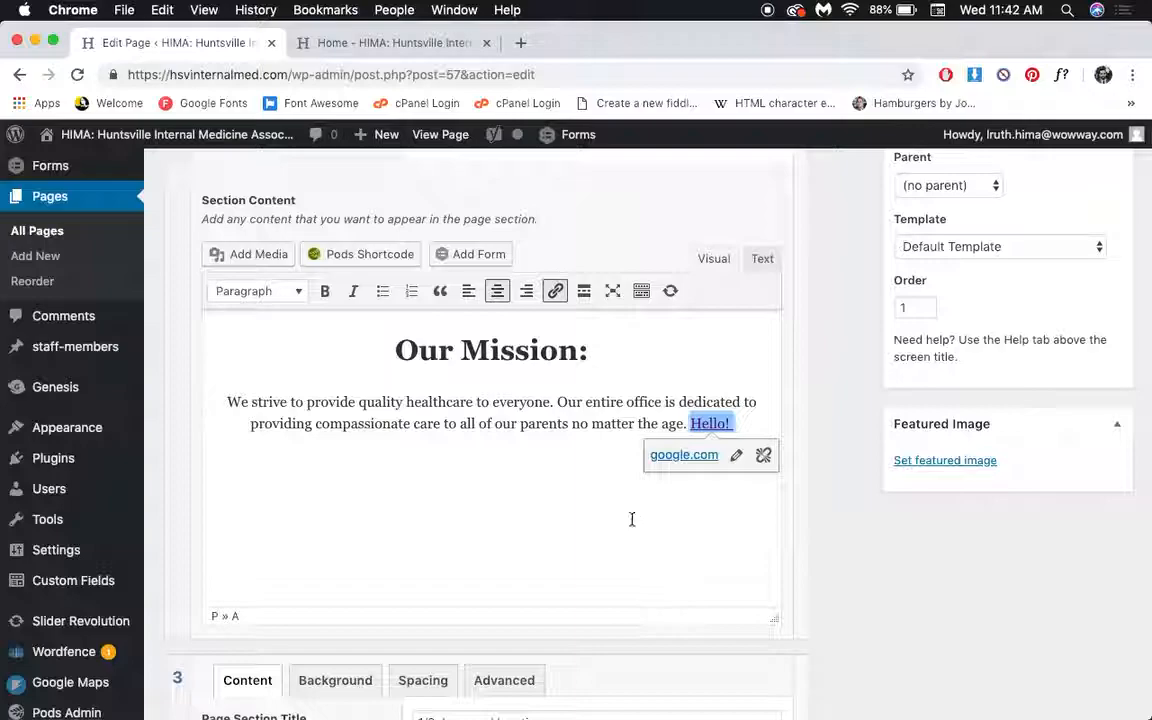
click(622, 431)
Preview the page changes, test the "Hello!" link in the Our Mission section and return to the Home page editor
scroll(806, 382, up, 5)
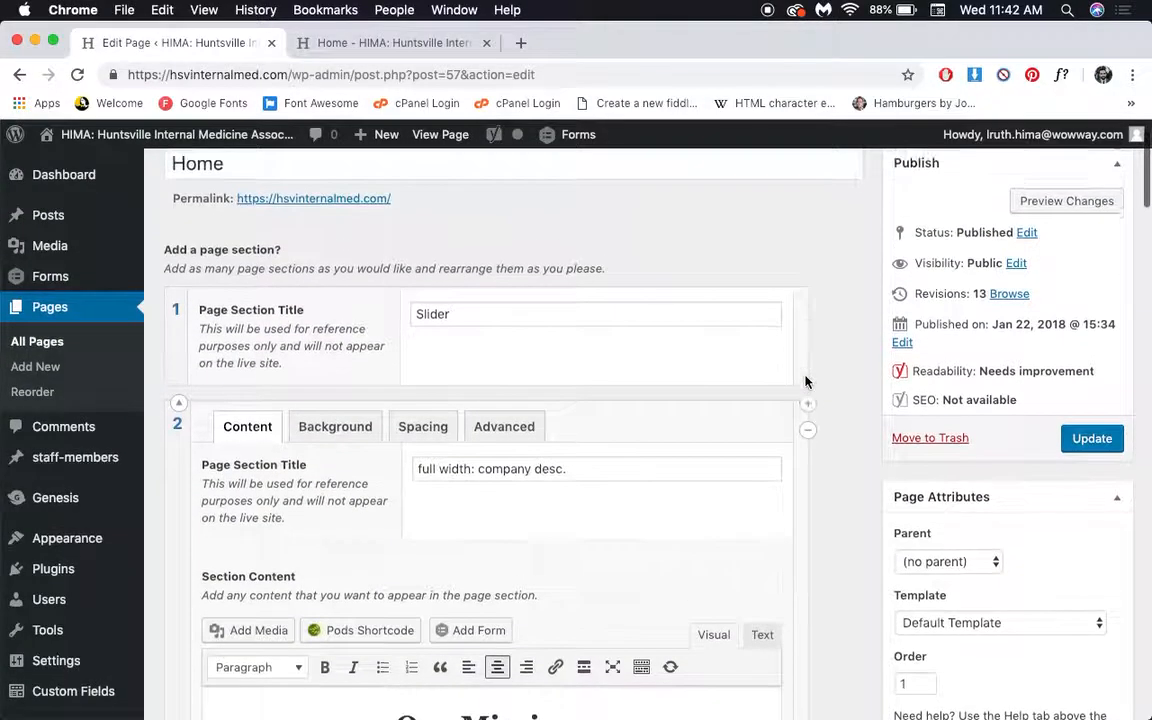
click(1020, 257)
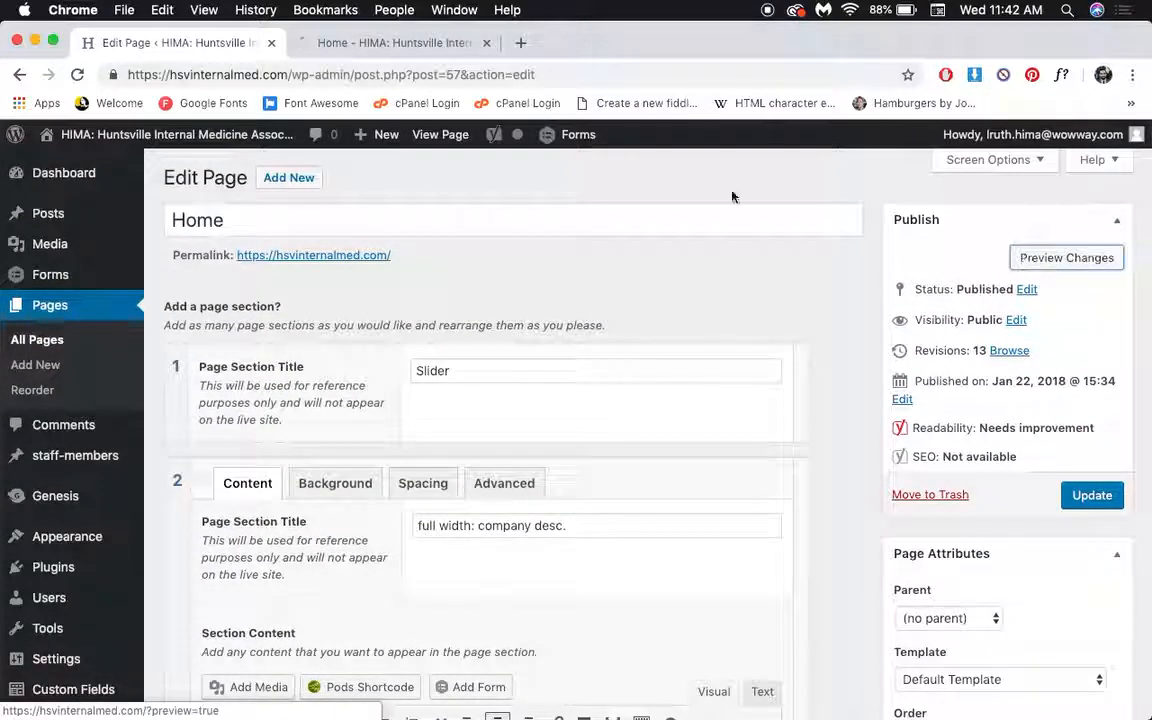
click(378, 48)
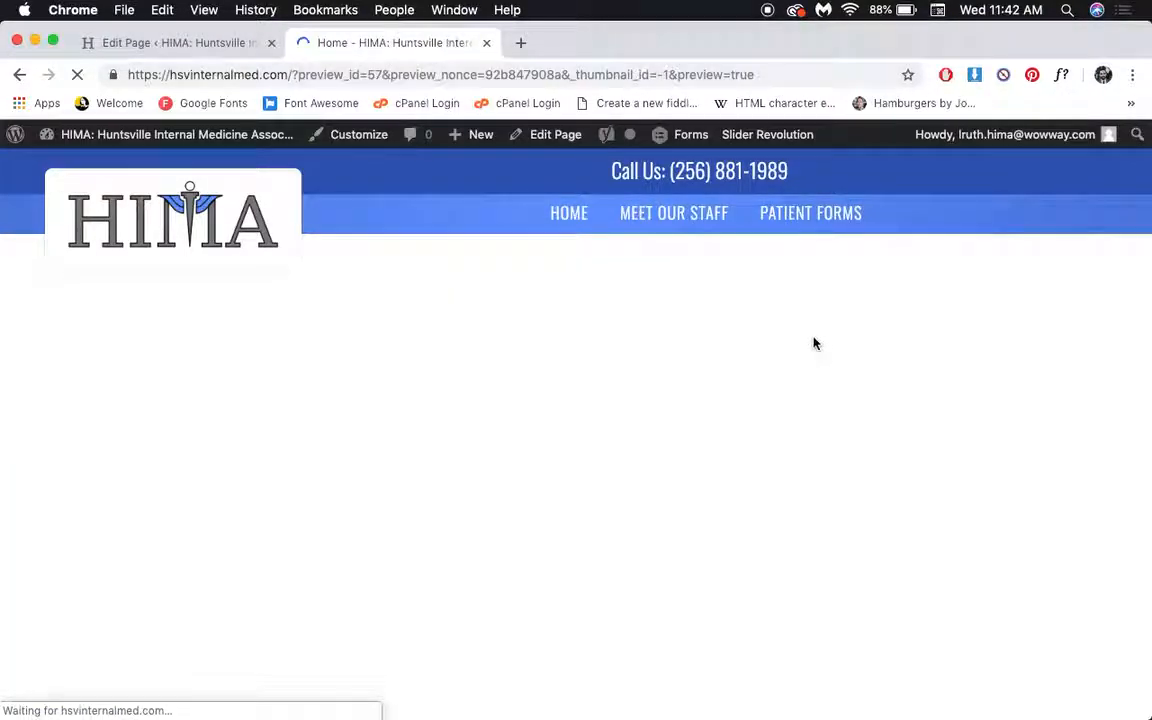
scroll(814, 343, down, 8)
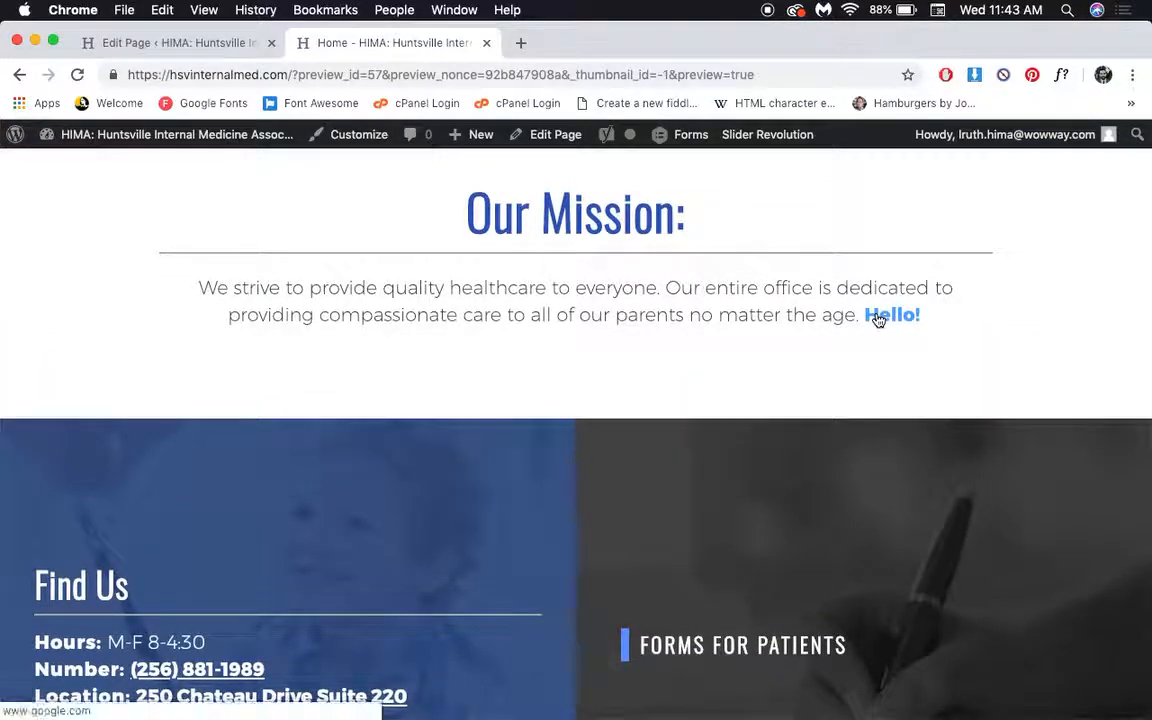
click(877, 316)
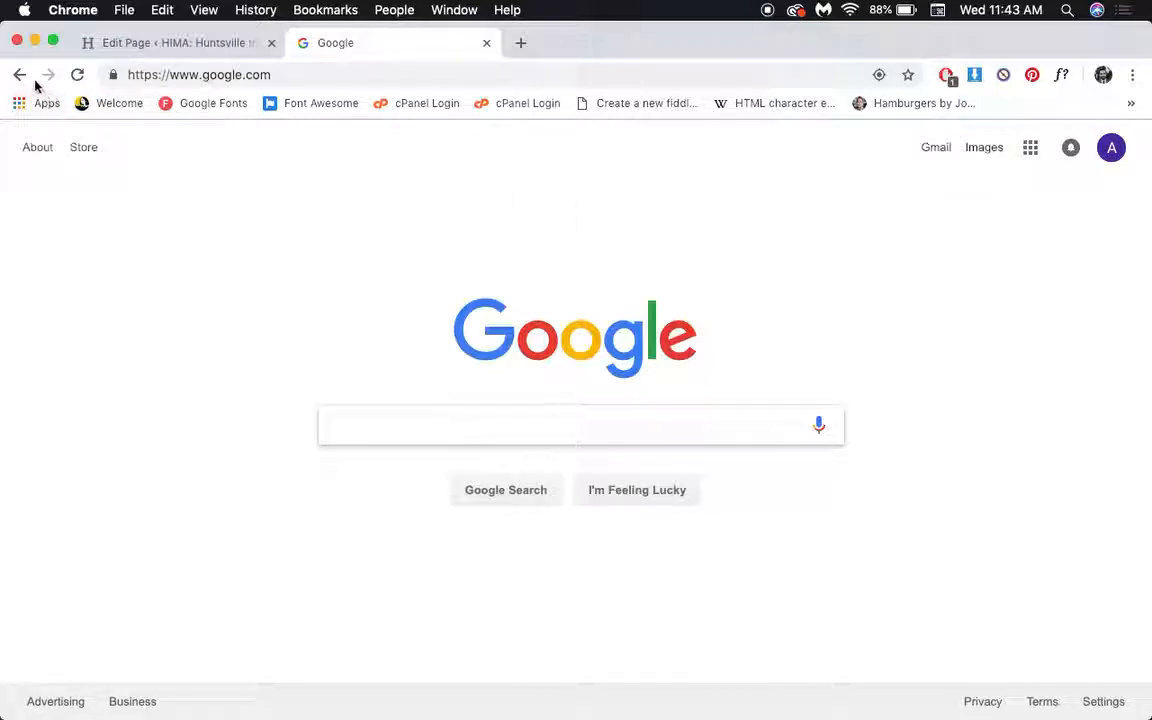
click(19, 74)
click(175, 42)
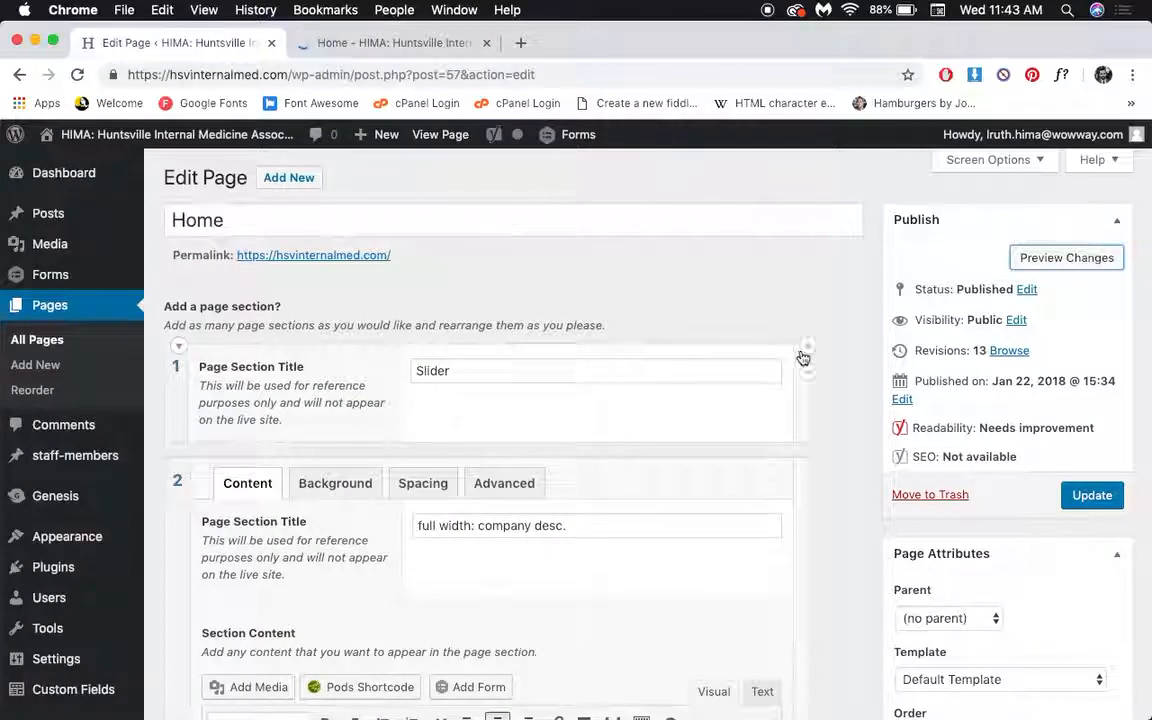
Set the "Hello!" link in the mission paragraph to open in a new tab
scroll(803, 357, down, 5)
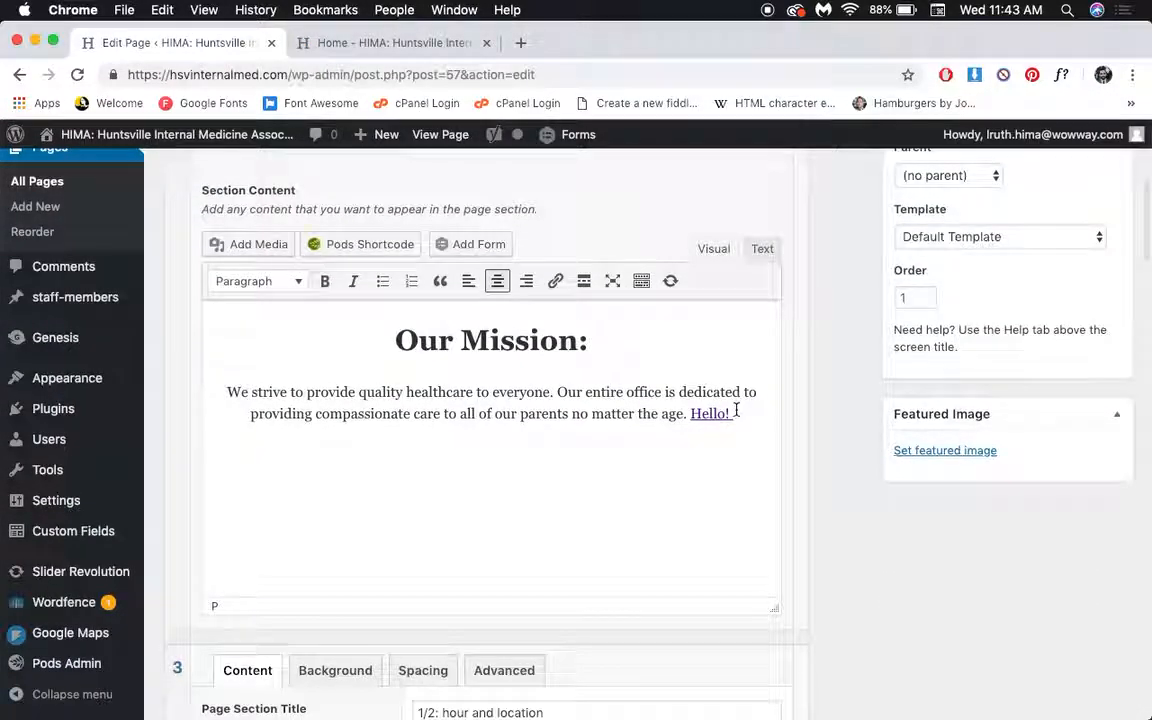
click(734, 412)
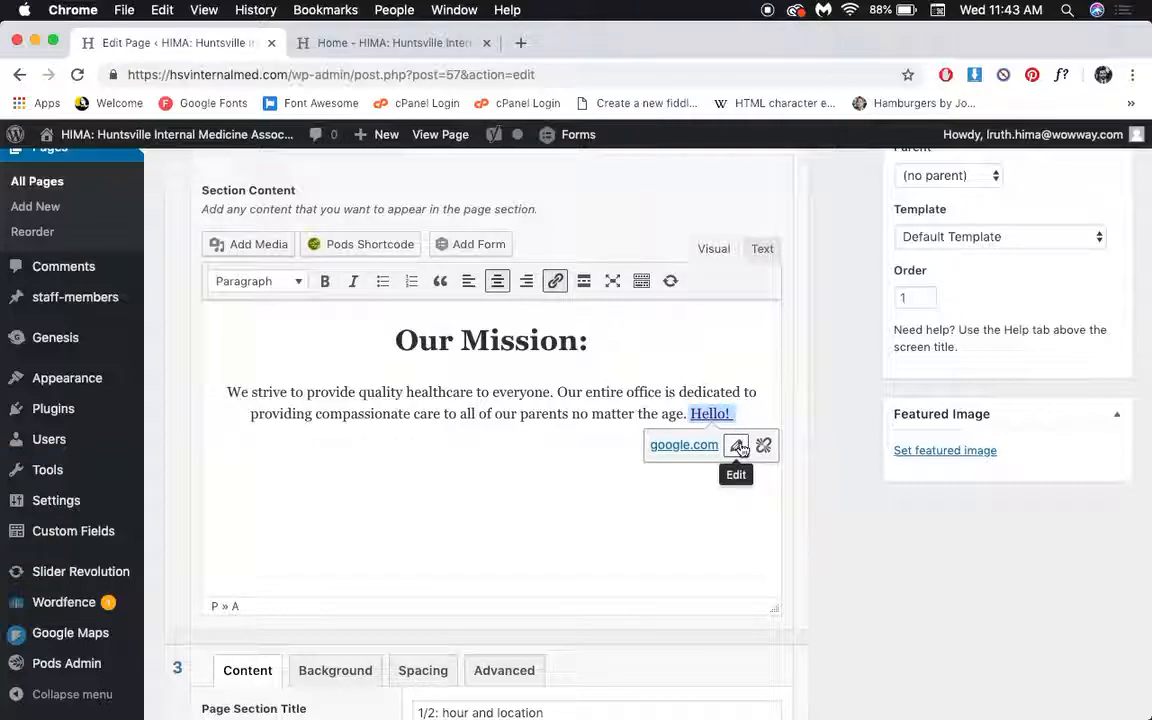
click(741, 449)
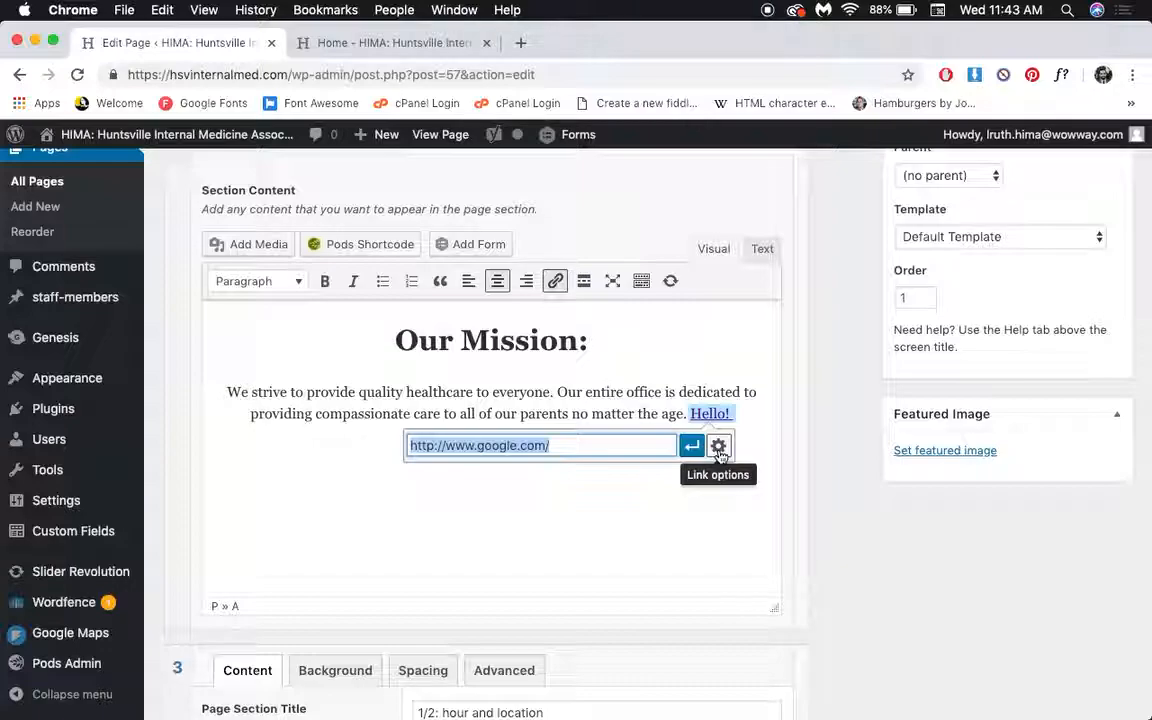
click(719, 449)
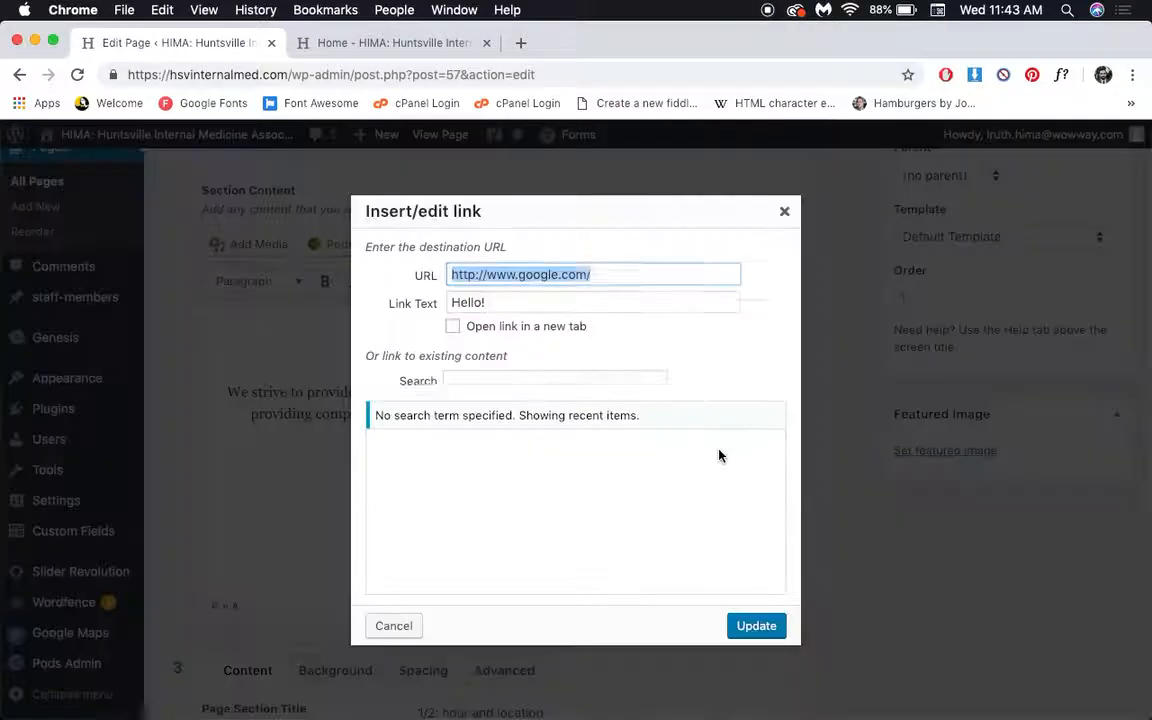
click(451, 328)
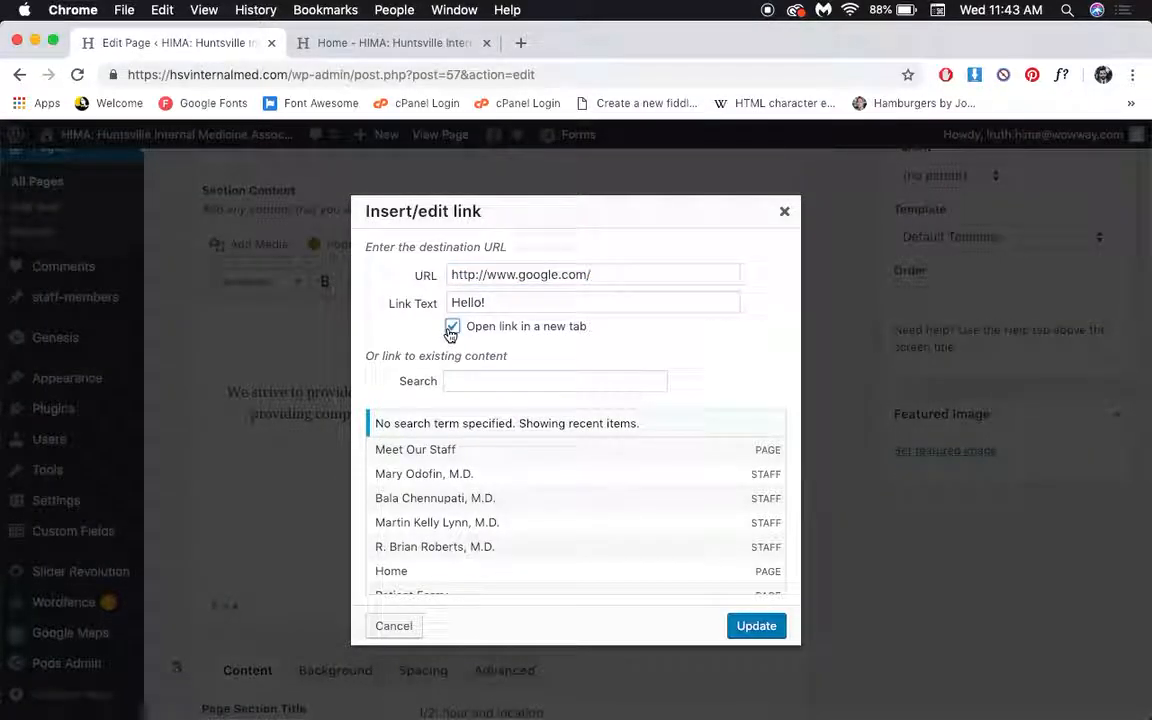
click(757, 626)
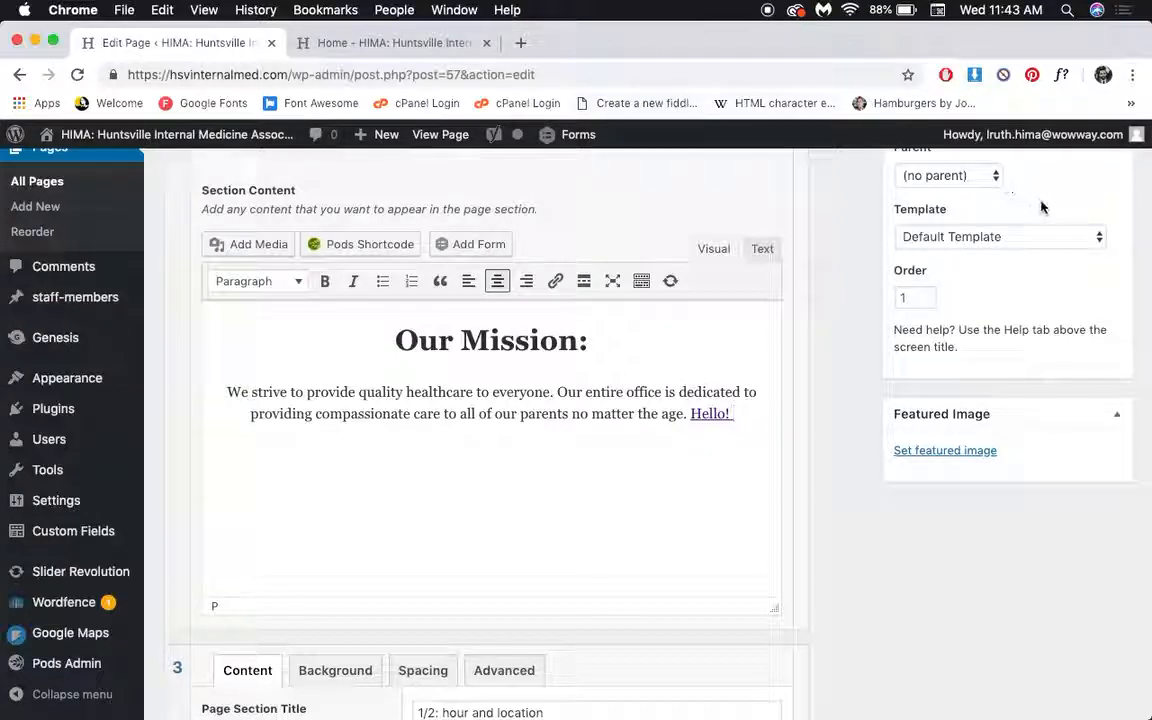
Preview the page changes, test the "Hello!" link from the preview and return to the Home page editor
scroll(1041, 207, up, 5)
click(1028, 258)
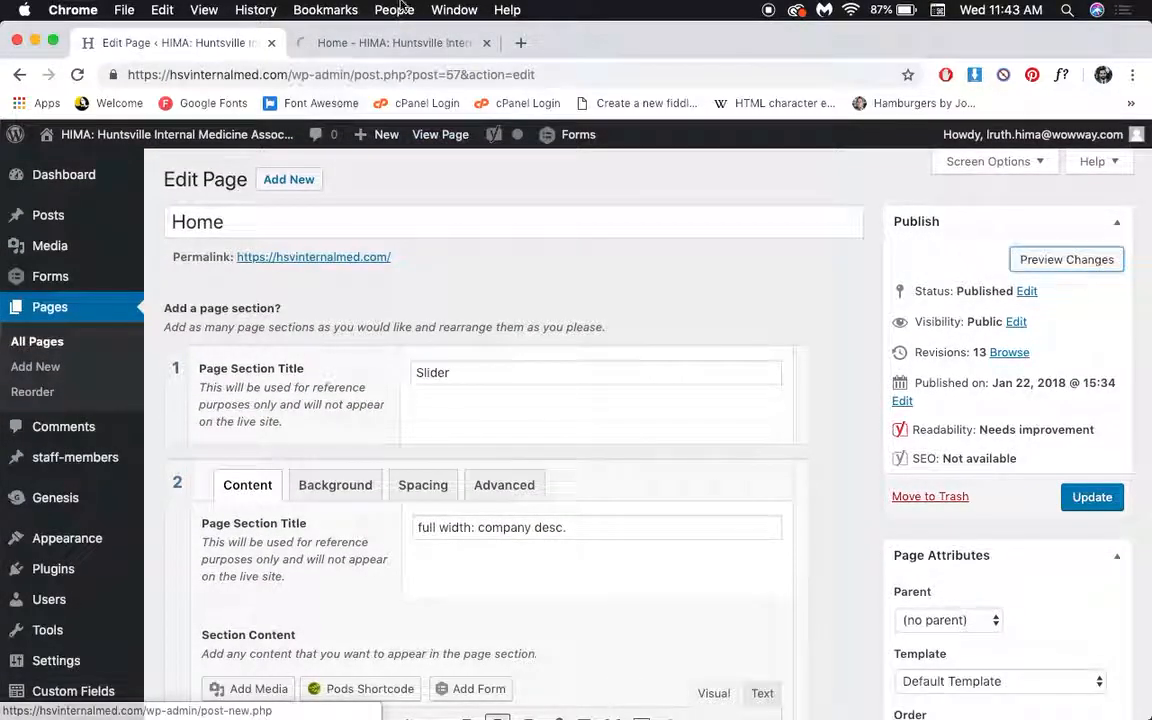
click(404, 46)
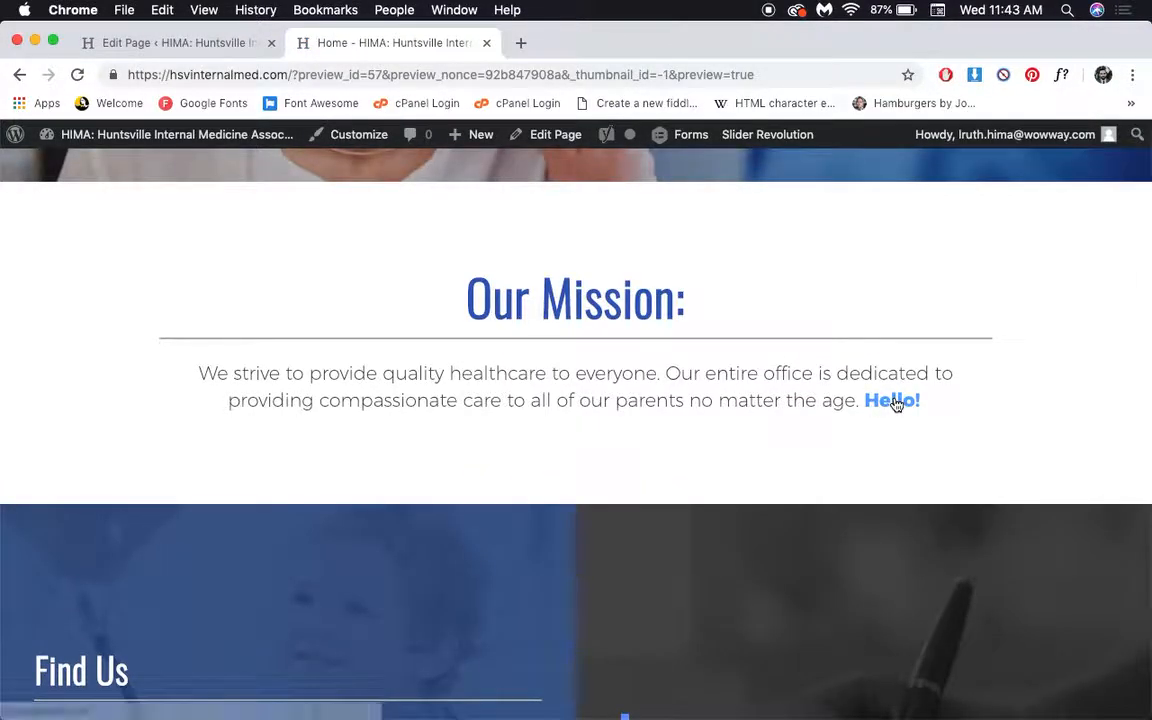
click(893, 401)
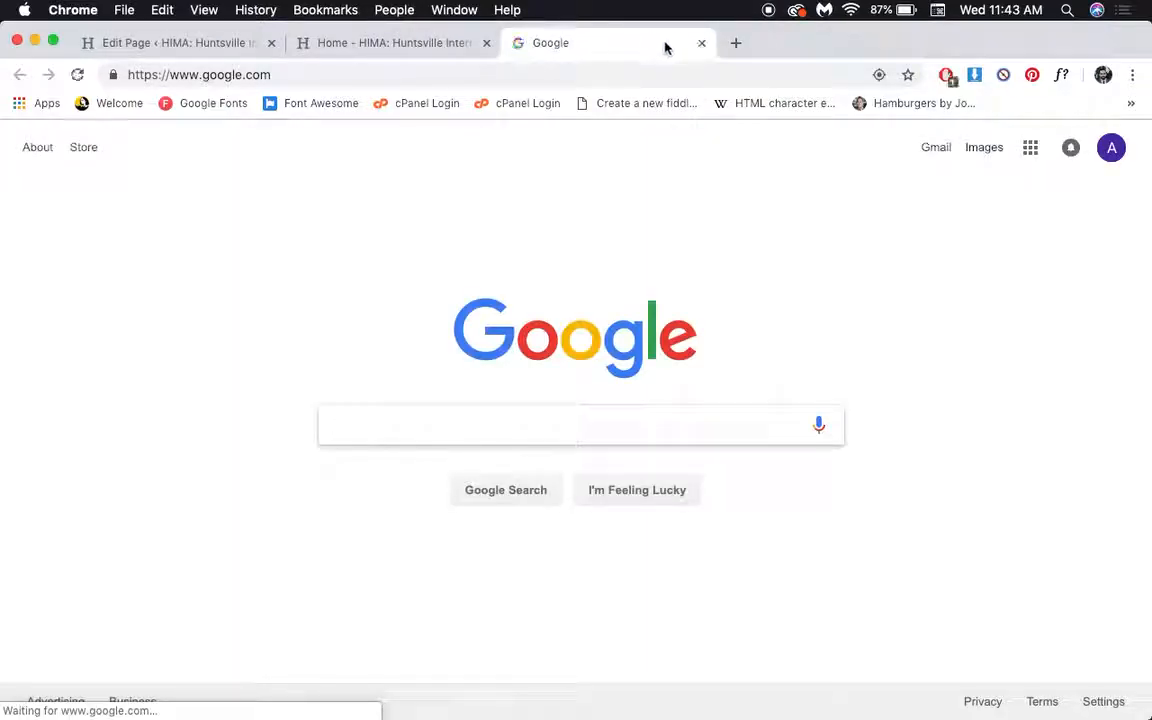
click(703, 44)
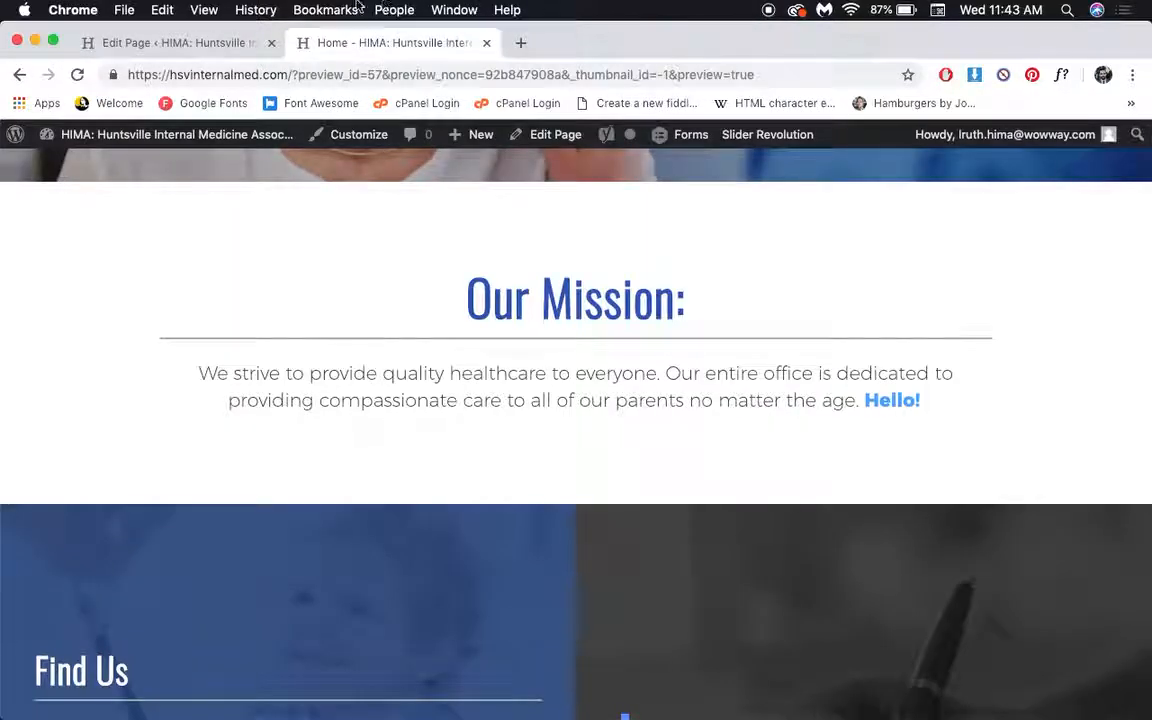
click(231, 42)
Remove the link and trailing space from "Hello!" in the mission paragraph and show the editor's additional formatting options
scroll(812, 363, down, 5)
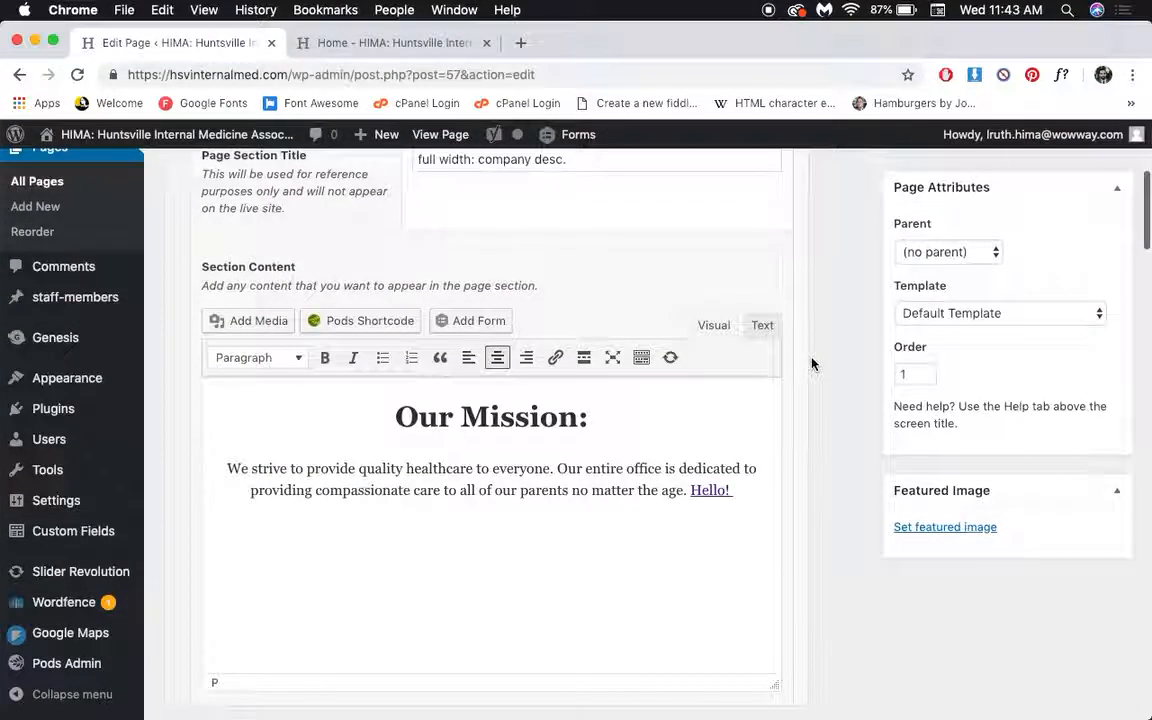
click(718, 492)
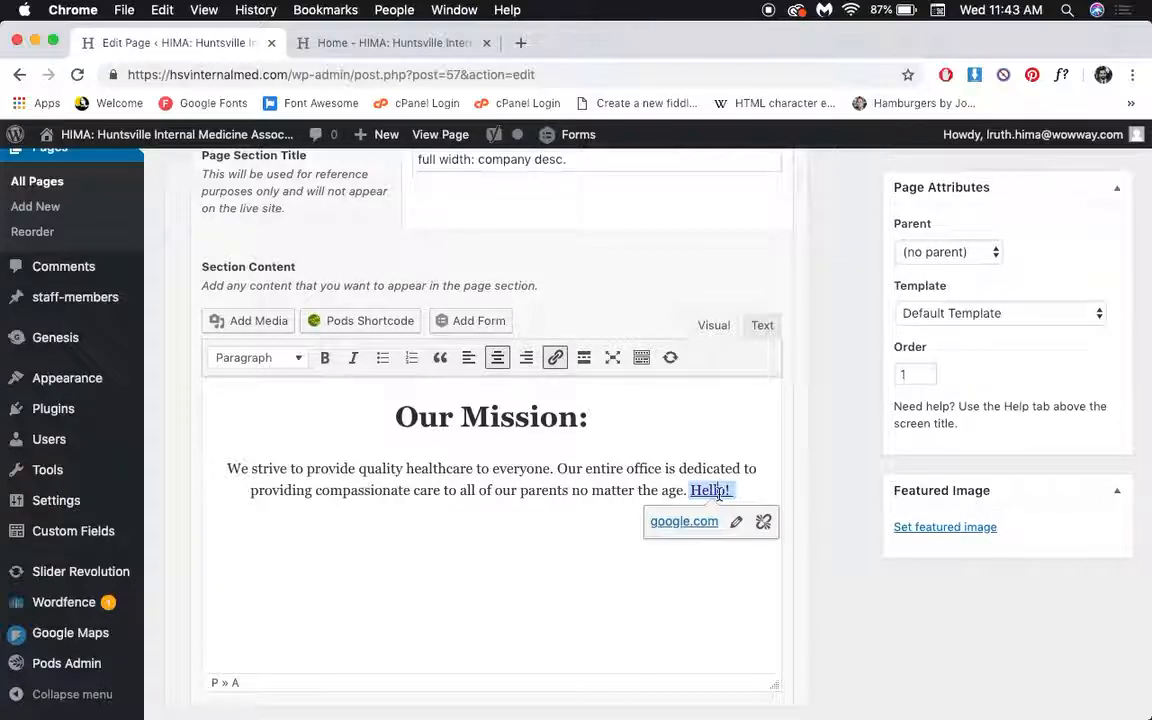
click(764, 522)
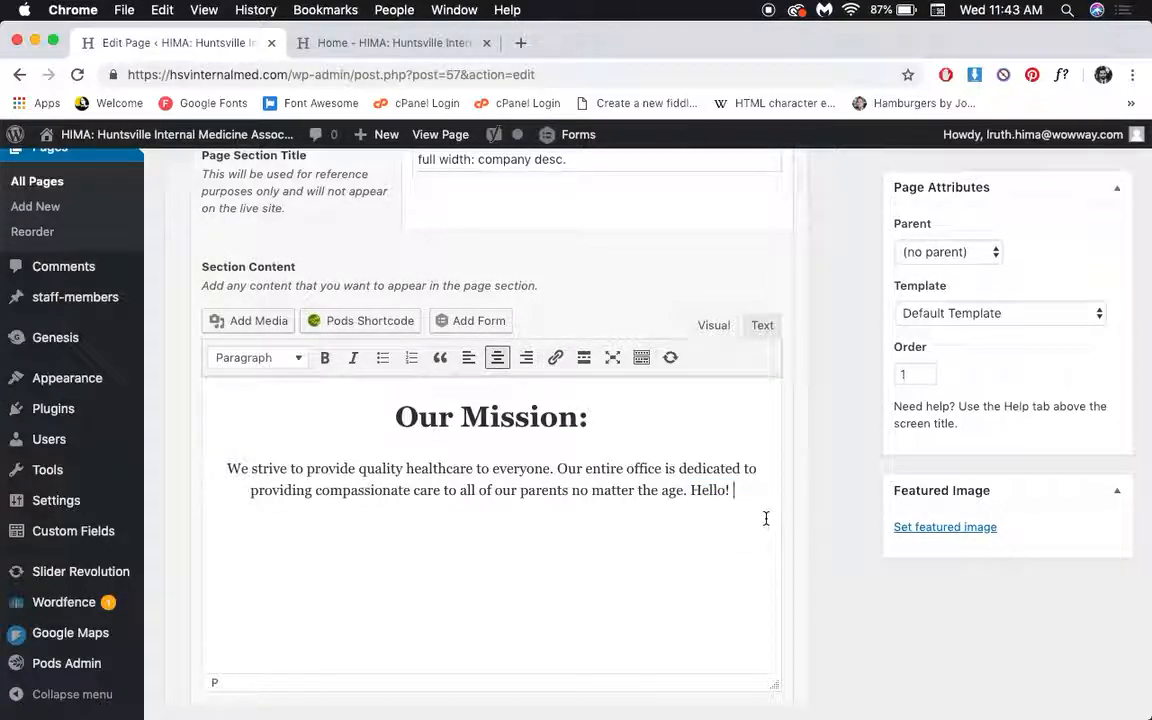
key(BackSpace)
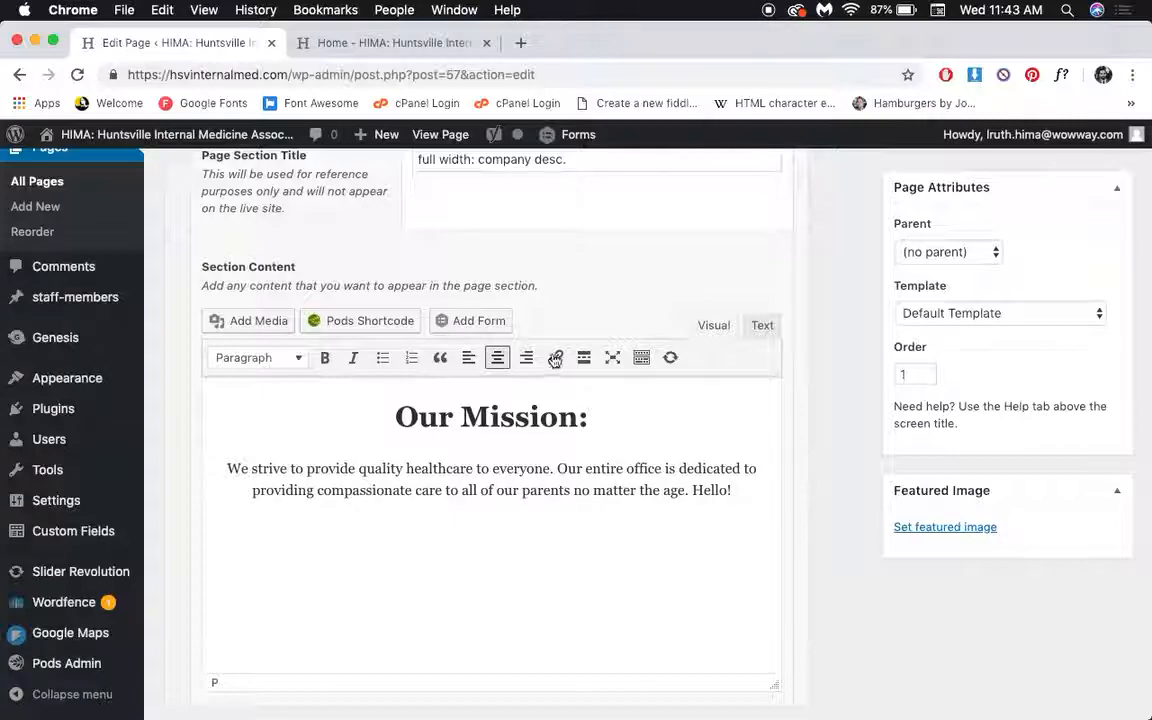
click(640, 360)
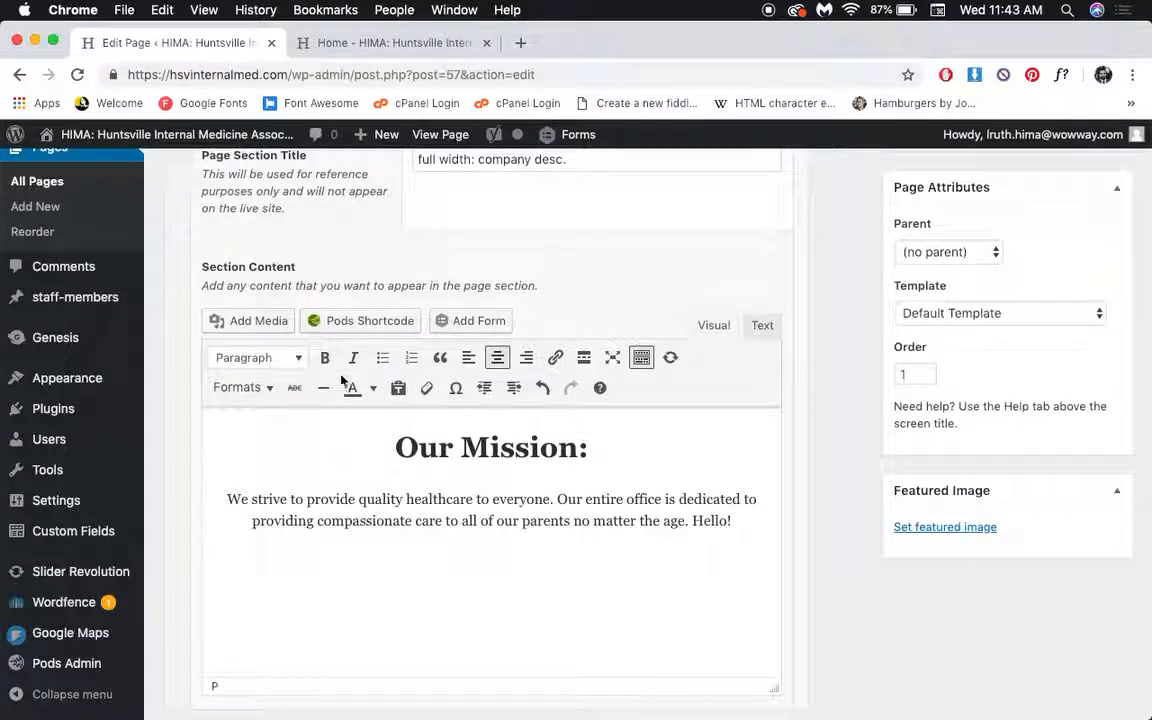
Try strikethrough on "Hello!" and a horizontal line in its place, undoing the changes
drag(770, 528, 688, 527)
click(294, 388)
click(294, 388)
click(323, 390)
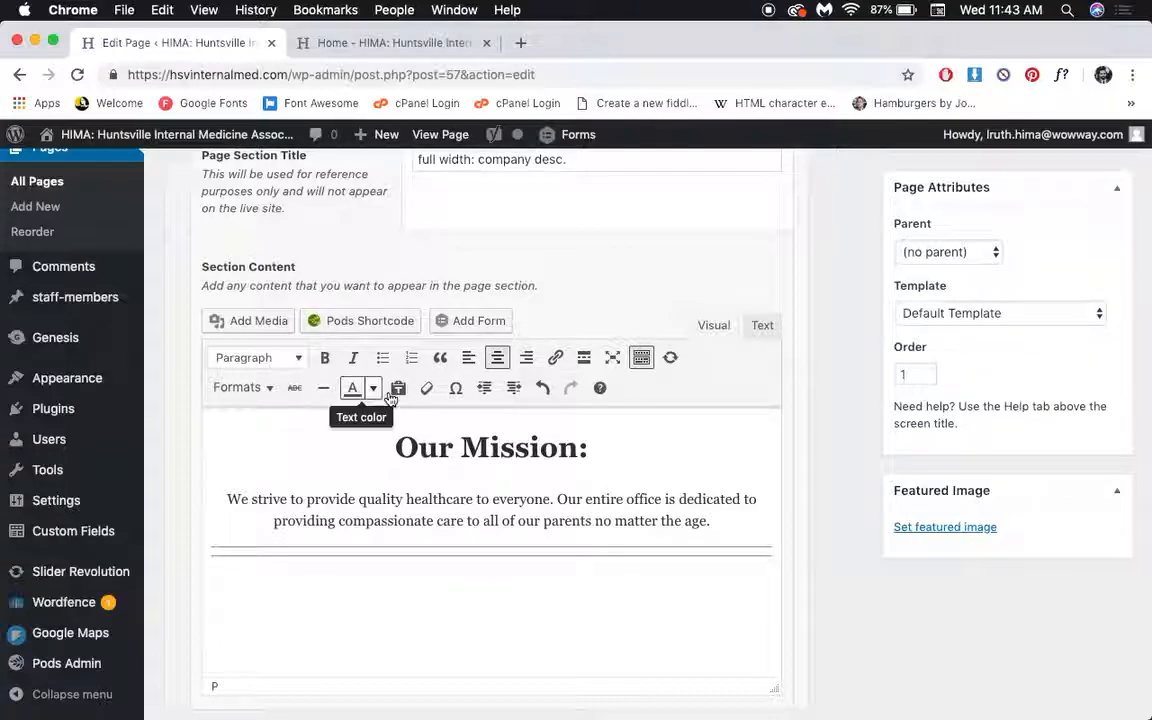
key(super+z)
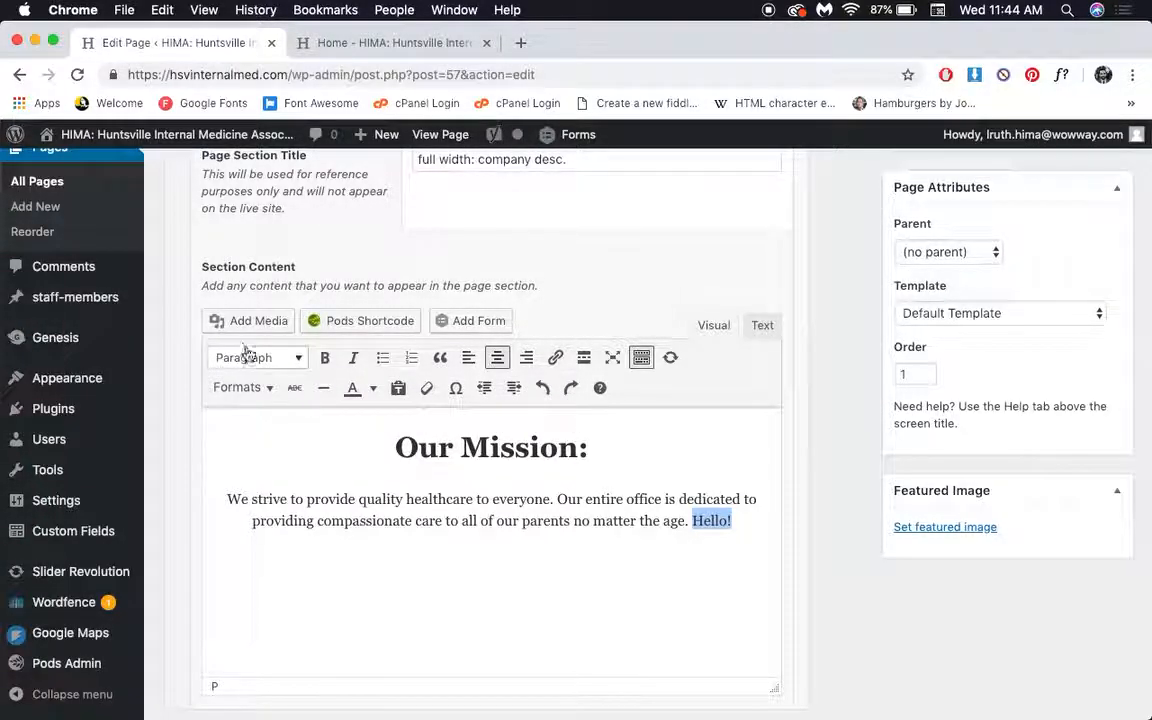
Apply the Button format to "Hello!" and preview the page changes
click(250, 388)
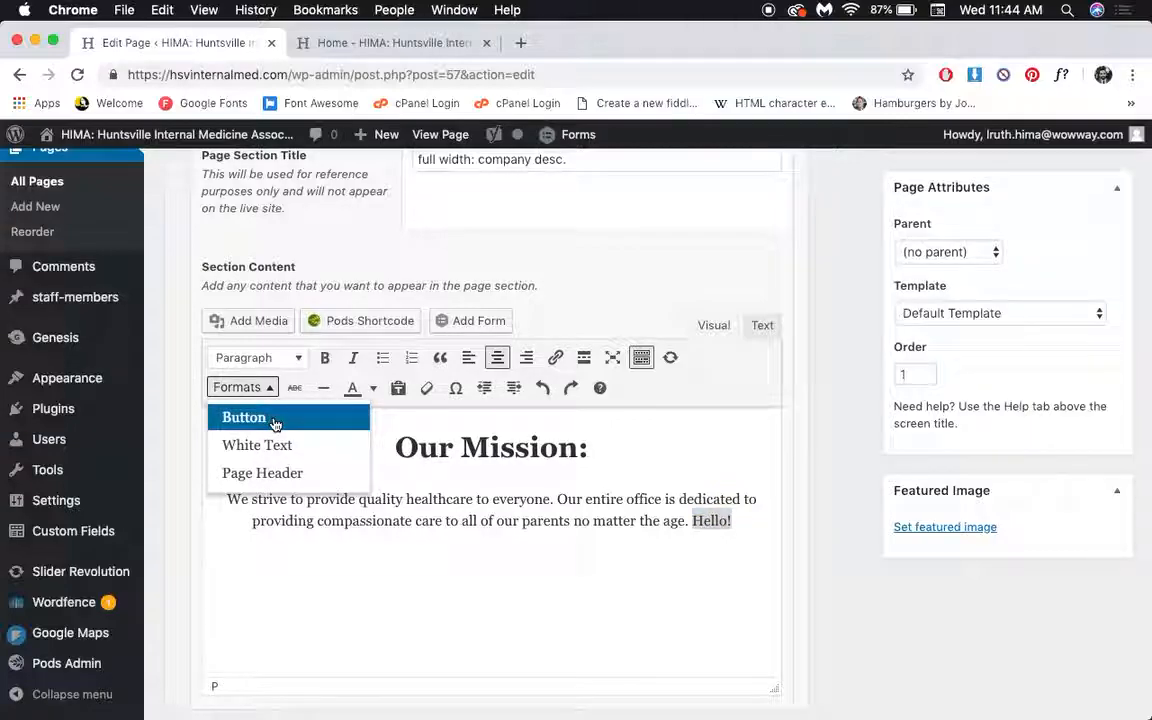
click(272, 417)
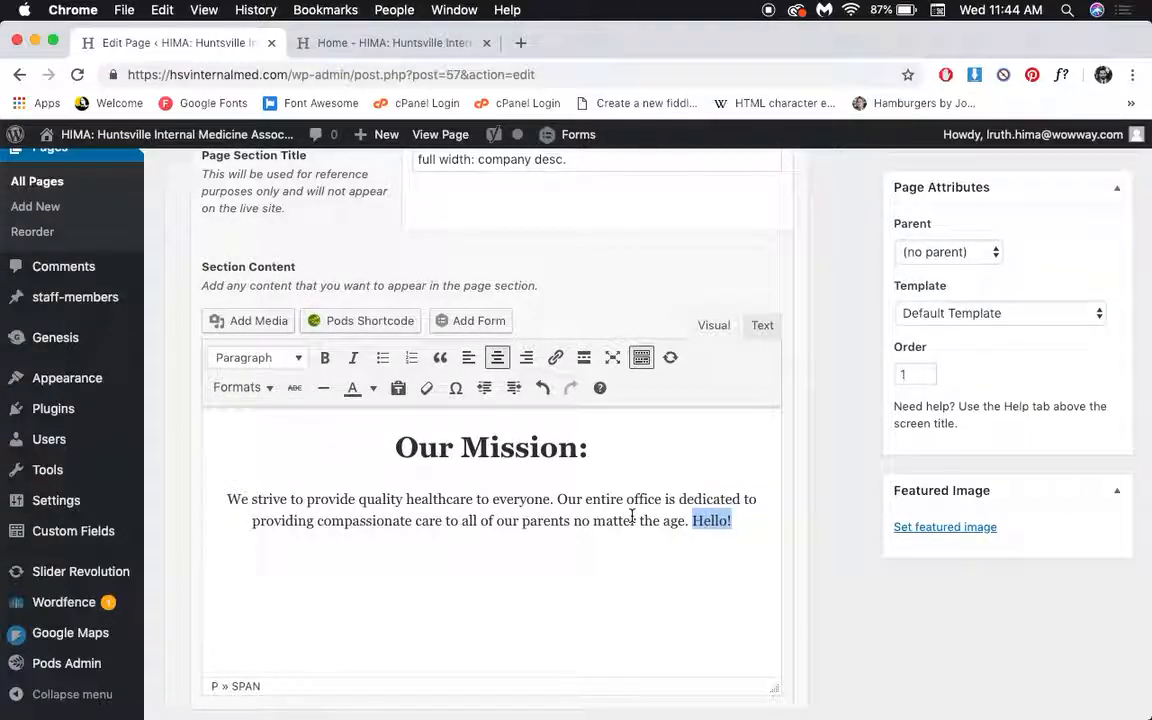
scroll(988, 262, up, 5)
click(1058, 216)
click(432, 42)
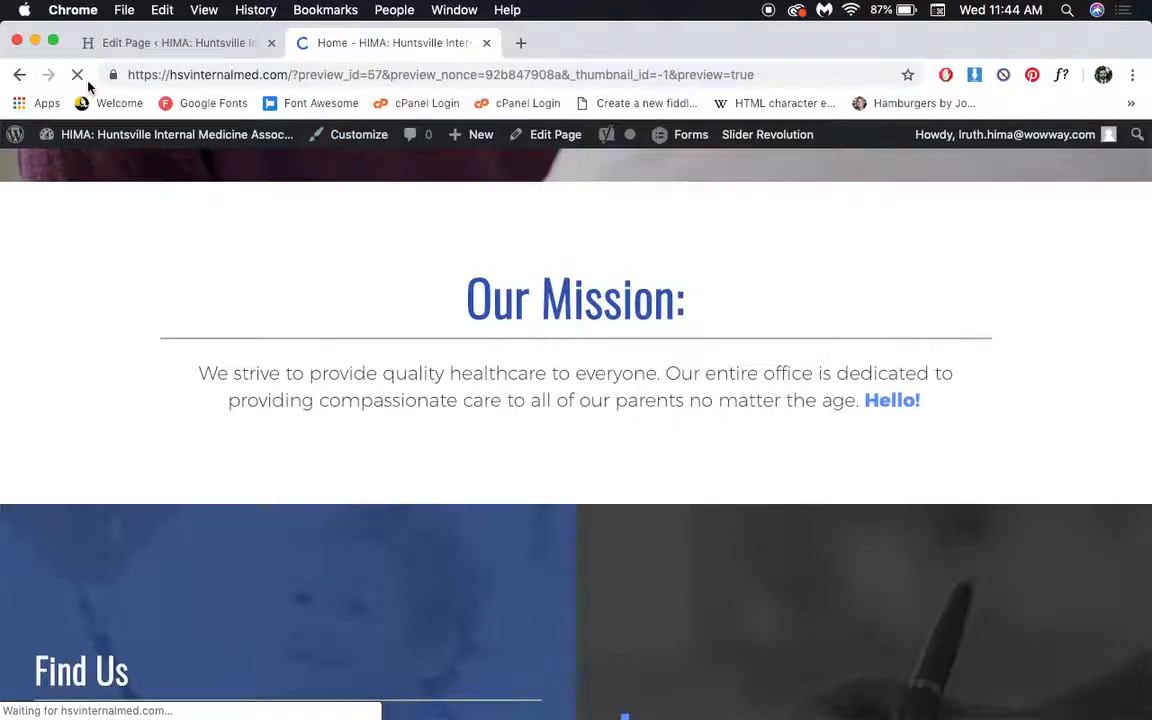
click(240, 44)
click(1040, 216)
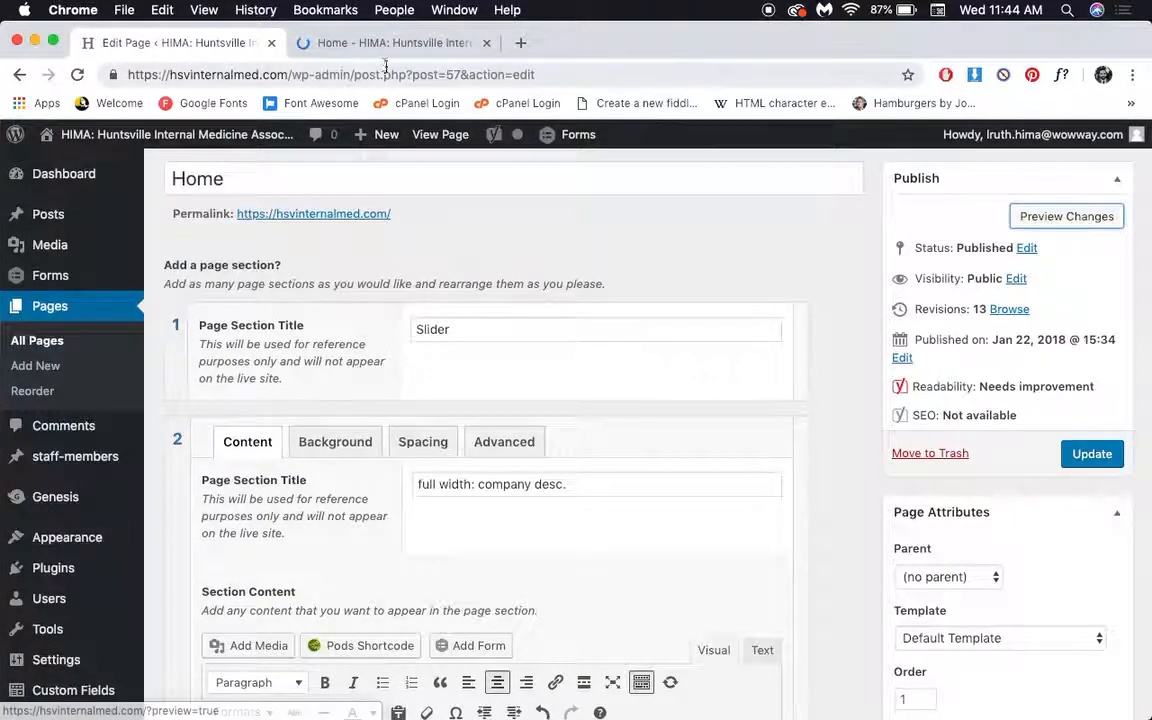
click(345, 41)
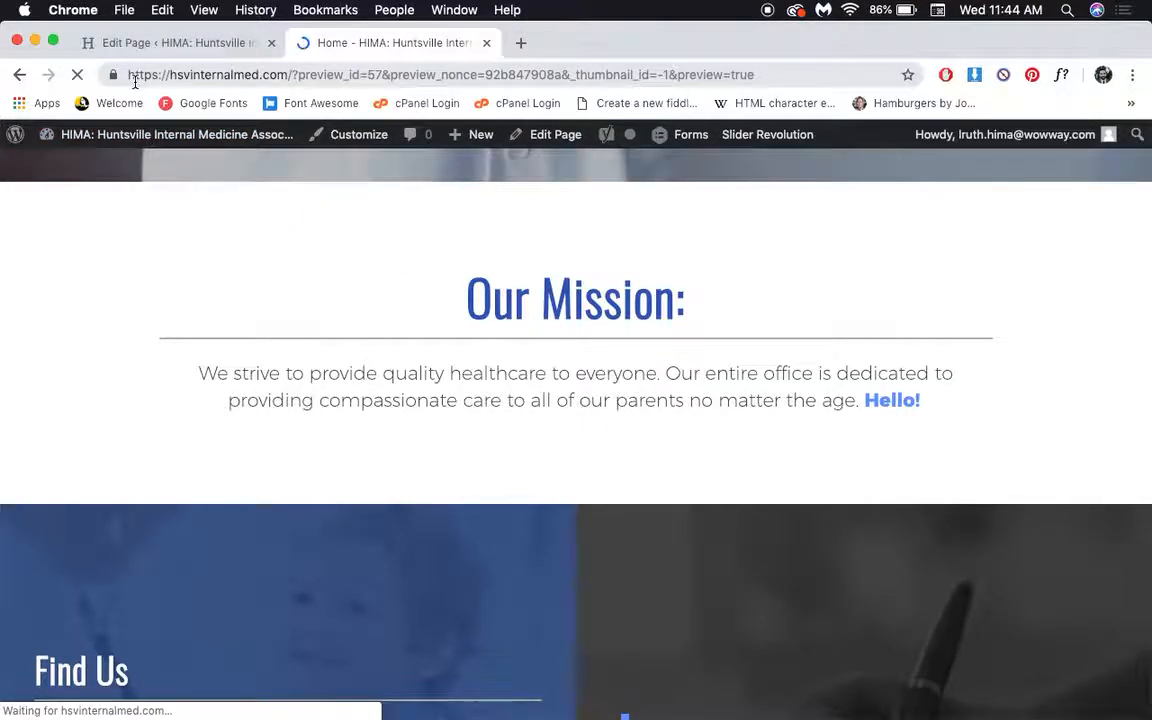
click(175, 45)
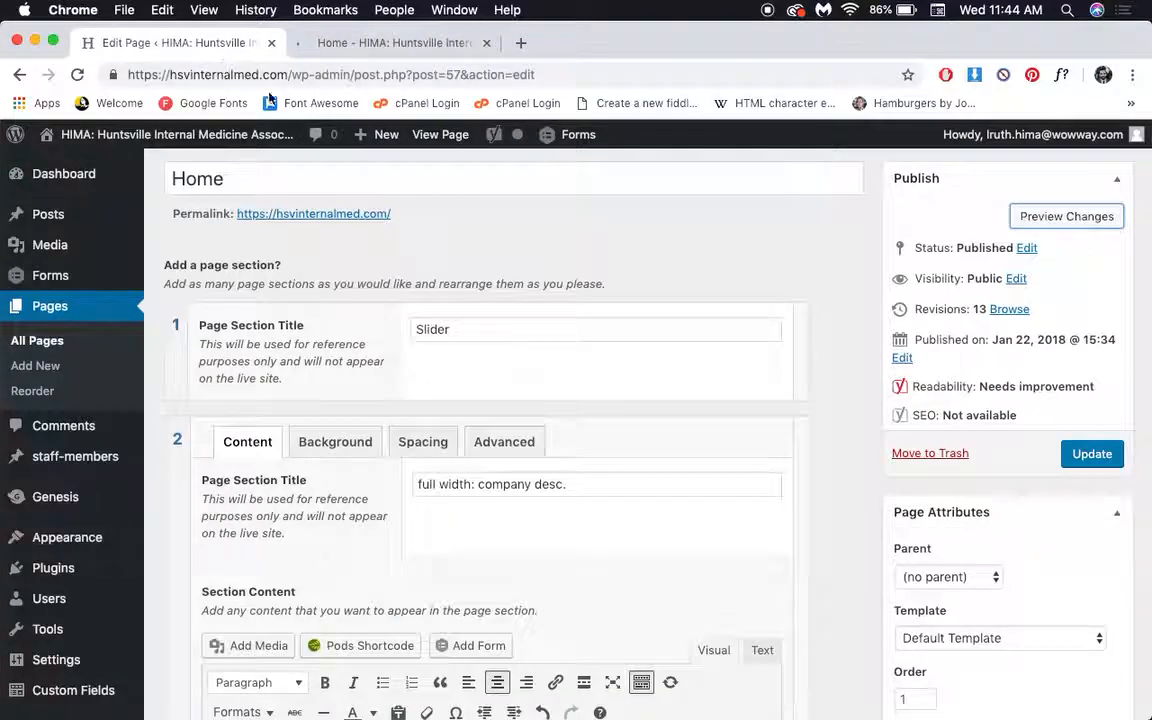
Examine the formatted Our Mission text in the page preview and return to that section's content editor
scroll(797, 514, down, 5)
scroll(799, 512, up, 1)
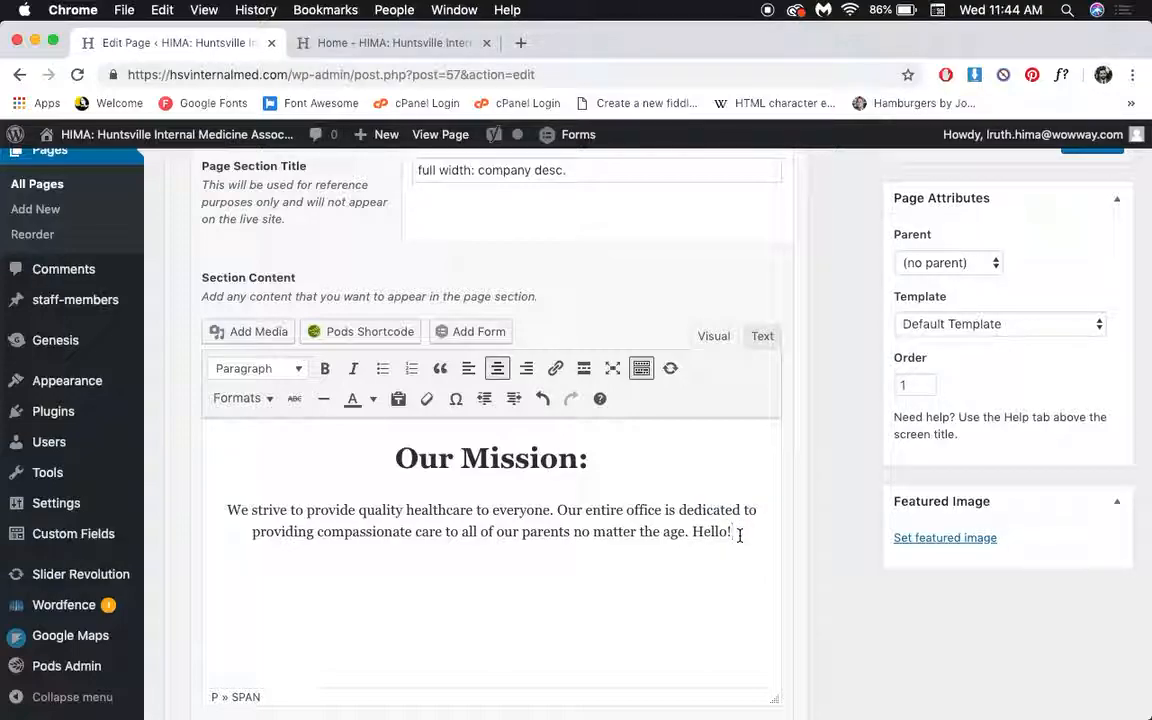
scroll(514, 386, down, 1)
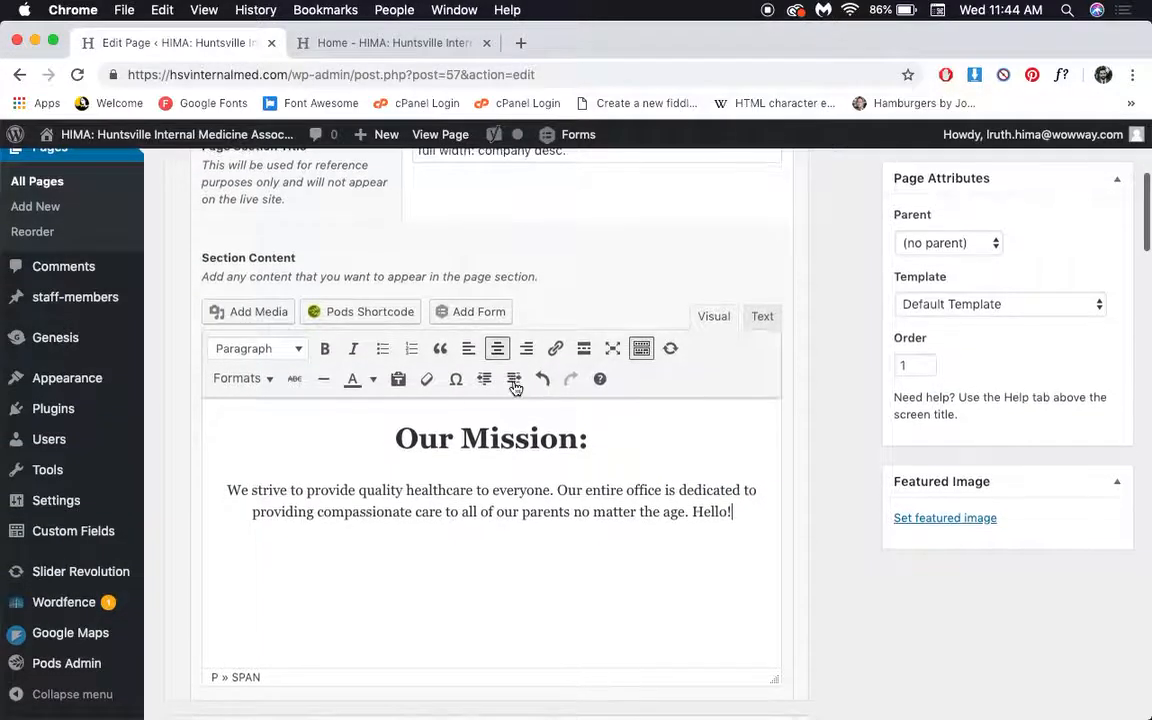
click(373, 42)
scroll(663, 279, down, 5)
scroll(663, 279, down, 3)
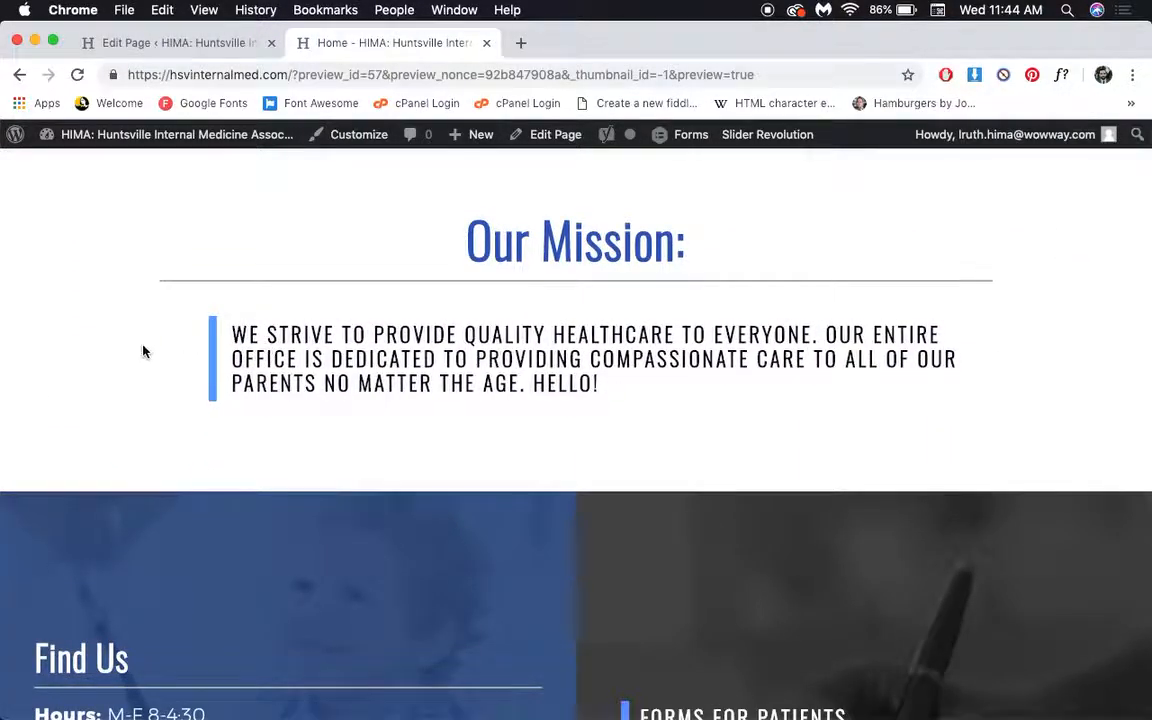
click(200, 42)
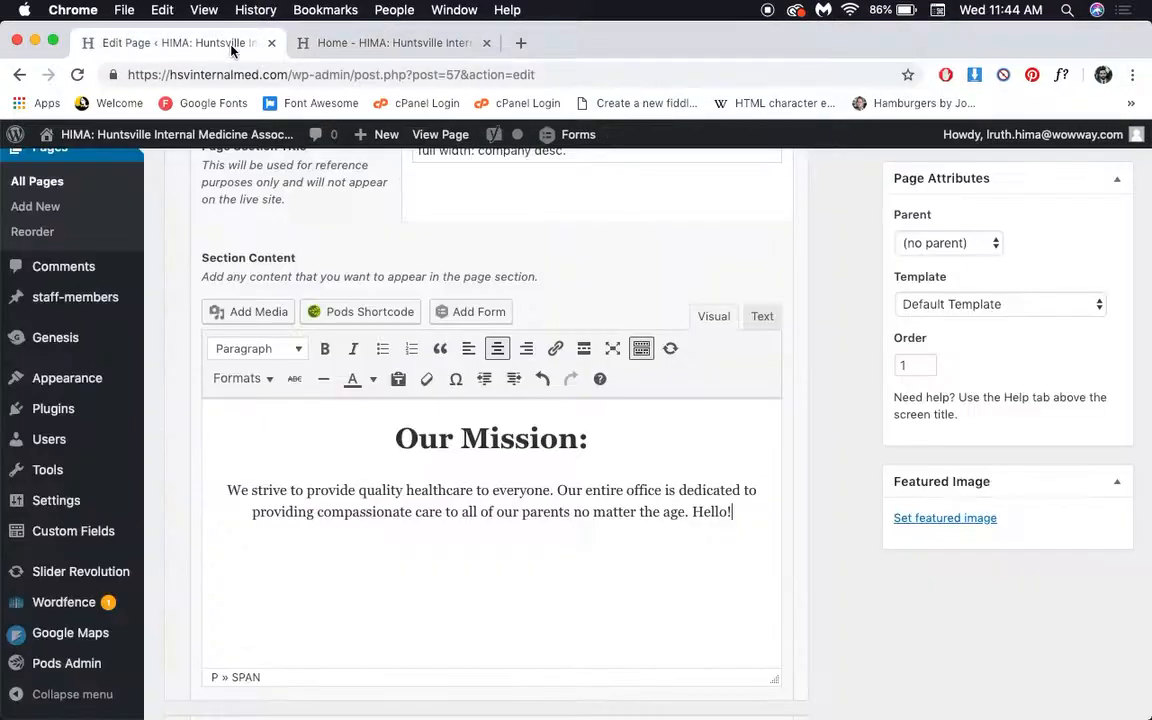
Undo the Button format on "Hello!" in the mission paragraph
click(747, 509)
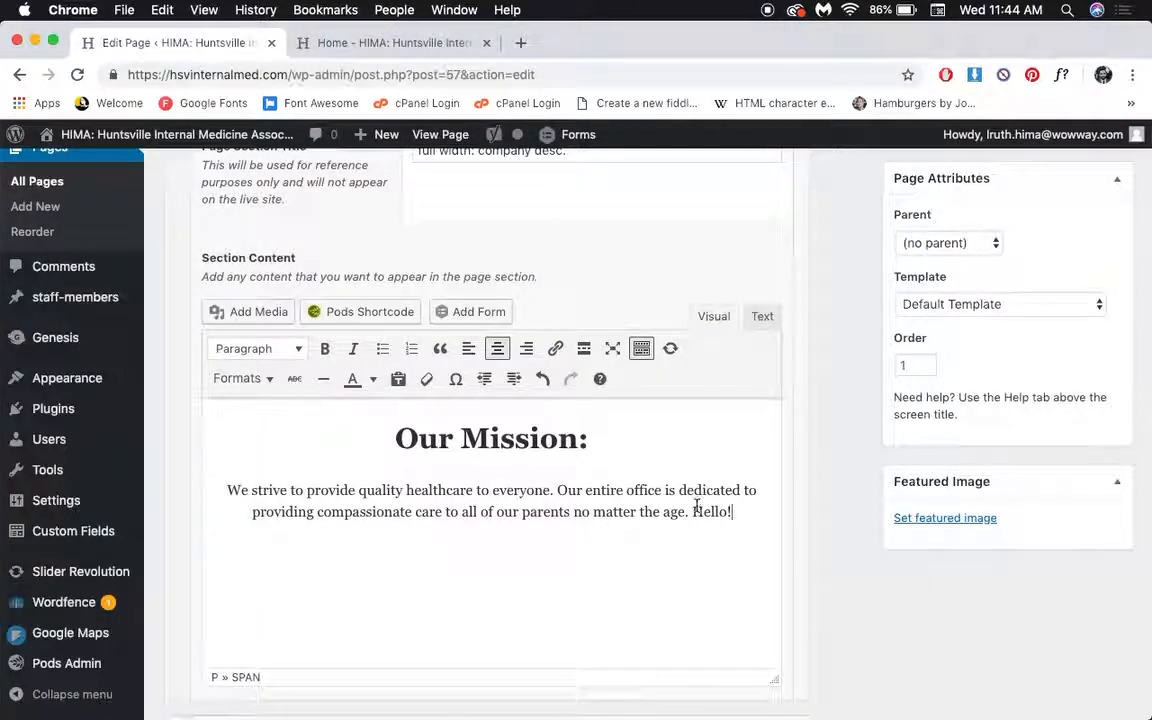
drag(697, 507, 734, 508)
click(748, 507)
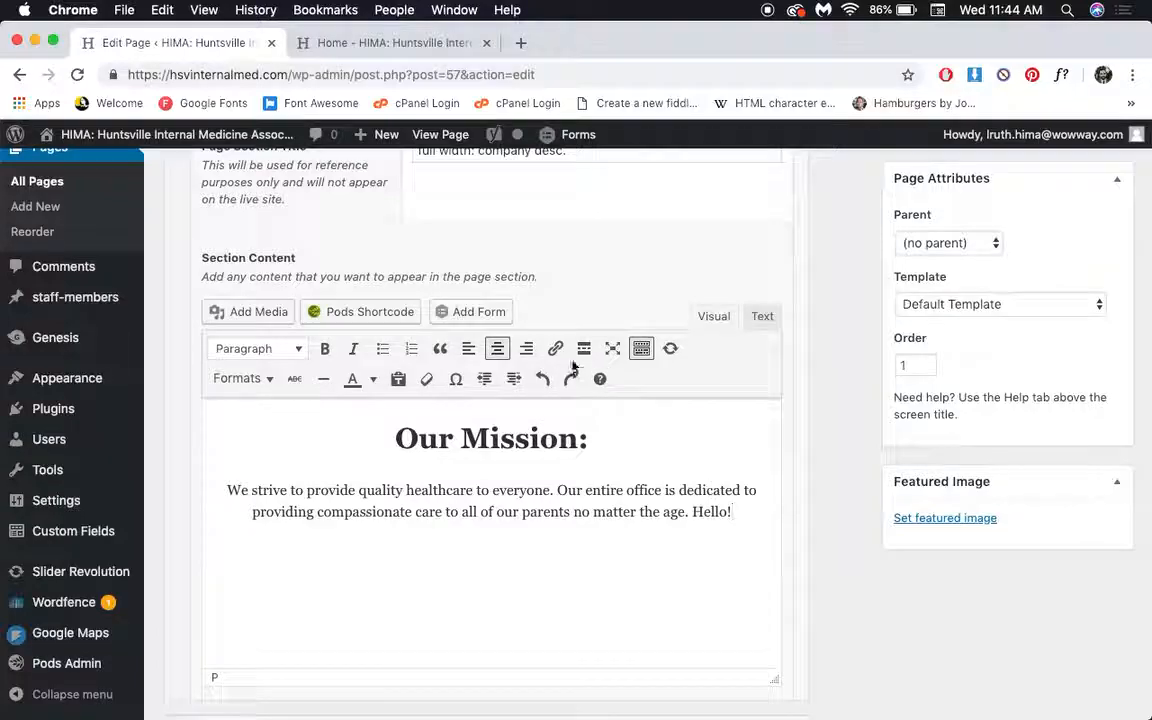
Try out adding the Contact Us form below the mission paragraph, leaving the form dialog without inserting it
scroll(578, 324, up, 1)
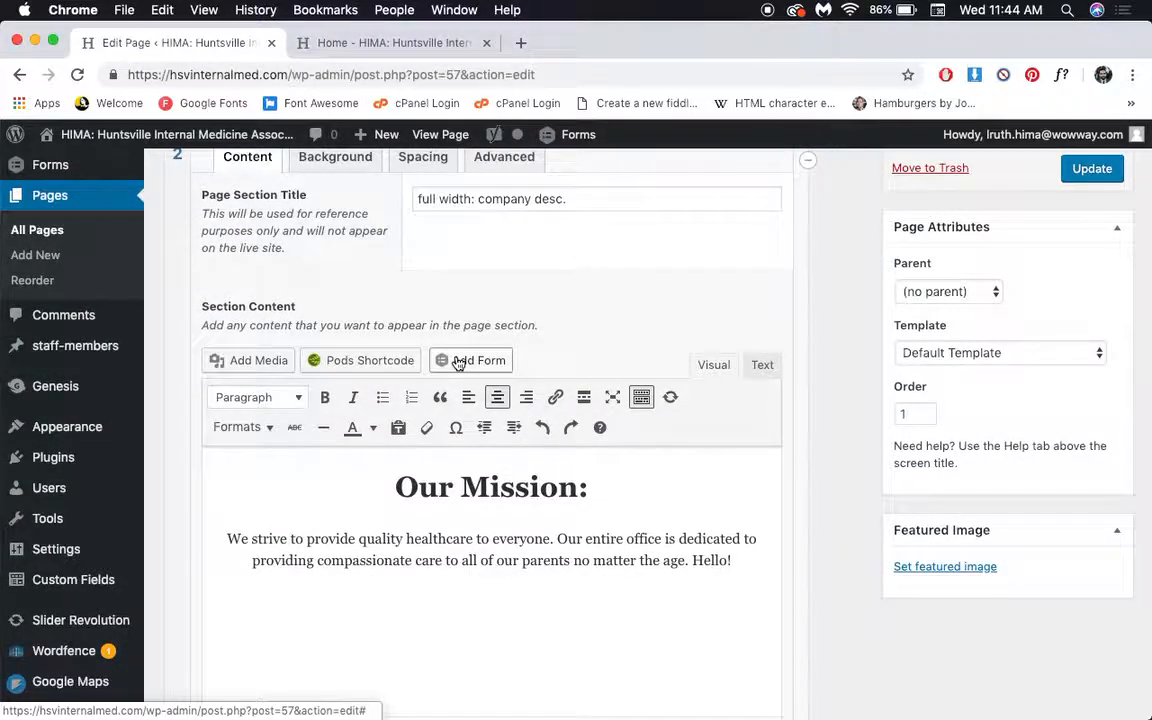
scroll(460, 360, down, 2)
key(Return)
click(494, 259)
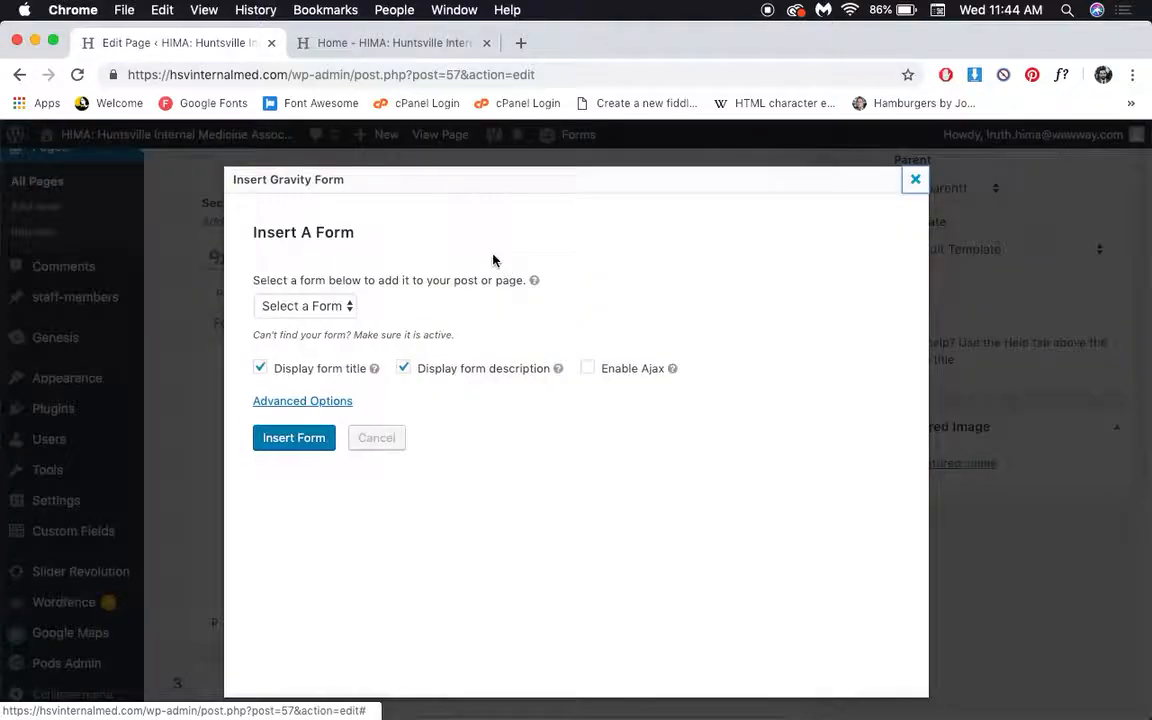
click(301, 306)
click(300, 289)
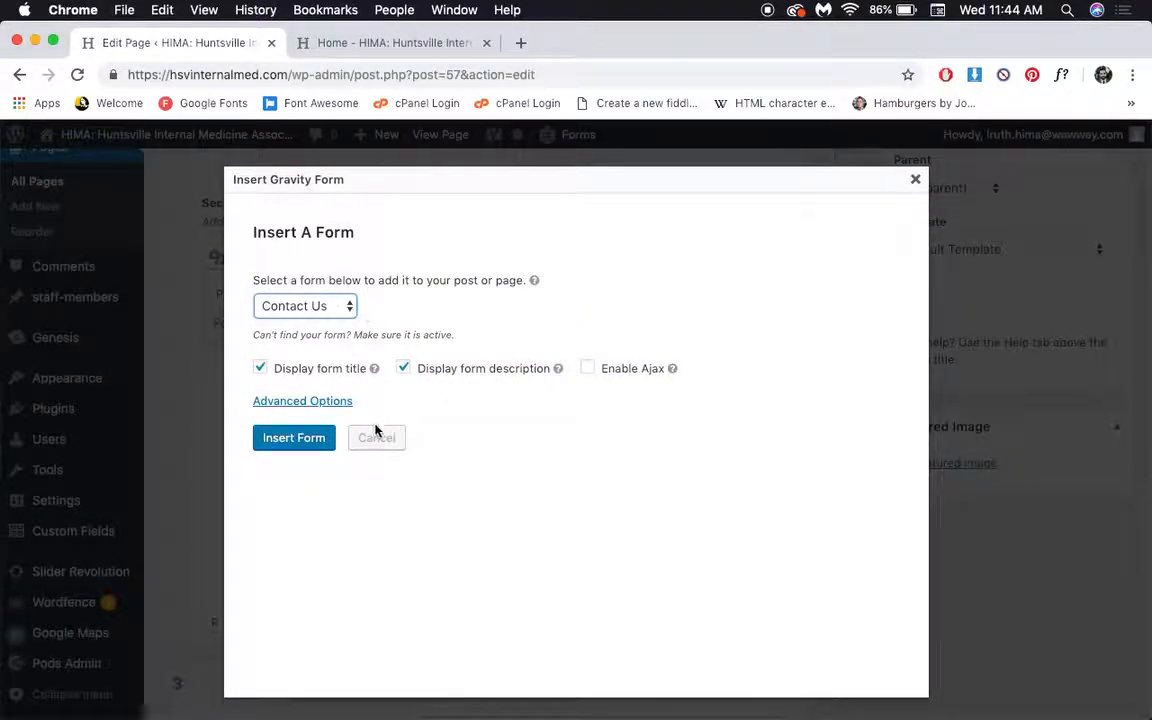
click(915, 179)
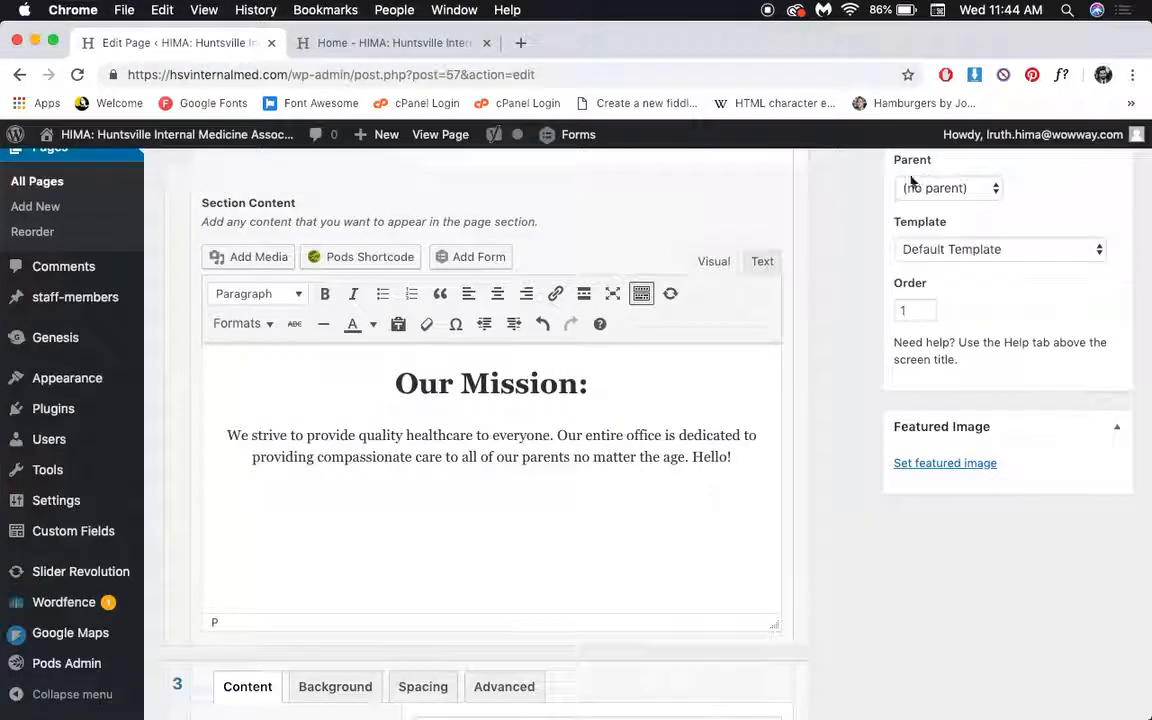
scroll(519, 376, up, 2)
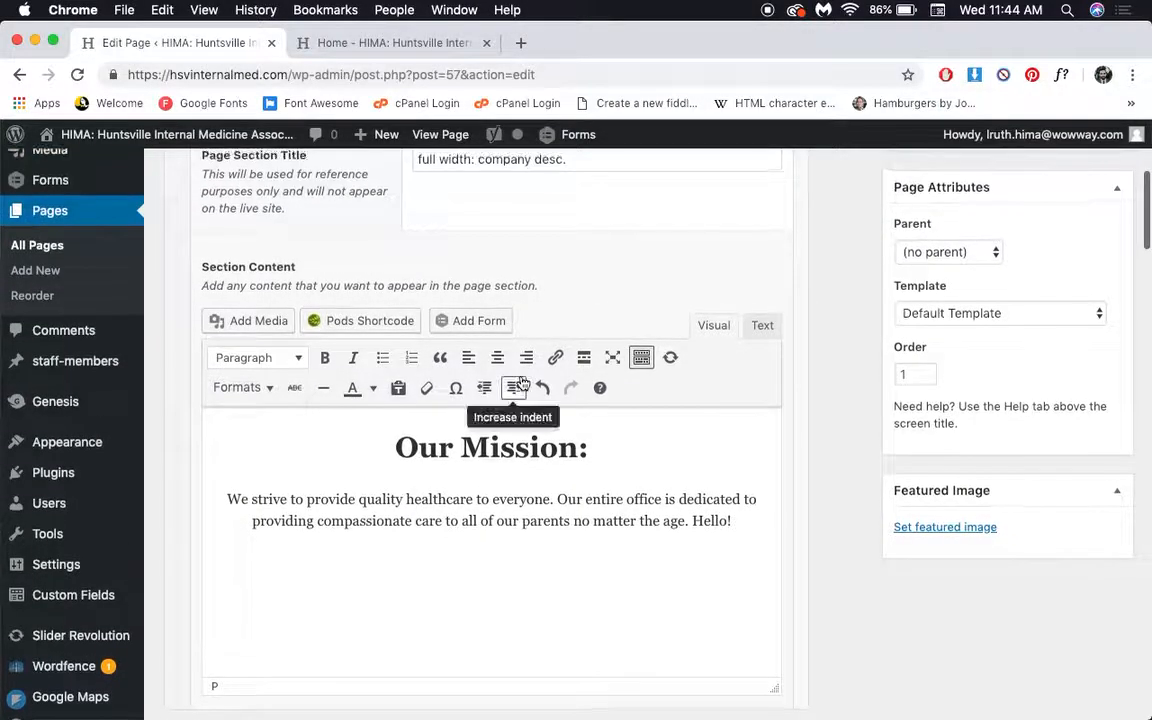
scroll(519, 380, up, 5)
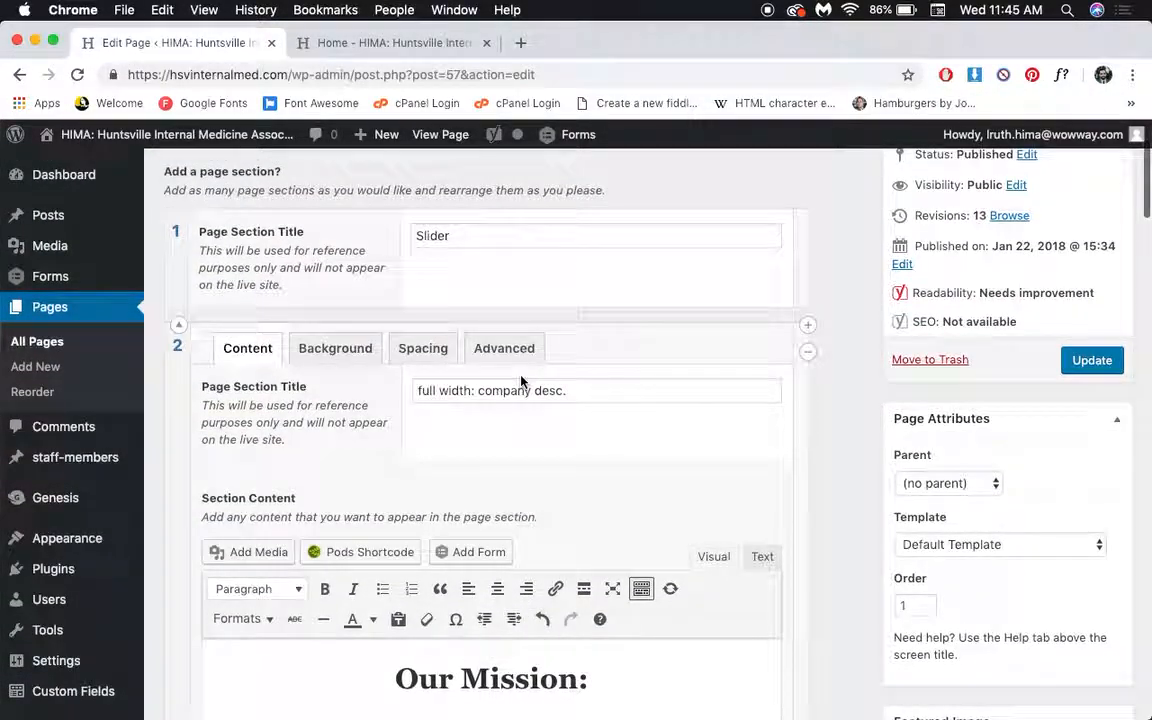
Collapse the Home page's company description, hour and location, patient forms, and meet our staff sections
scroll(520, 380, up, 3)
scroll(522, 370, down, 1)
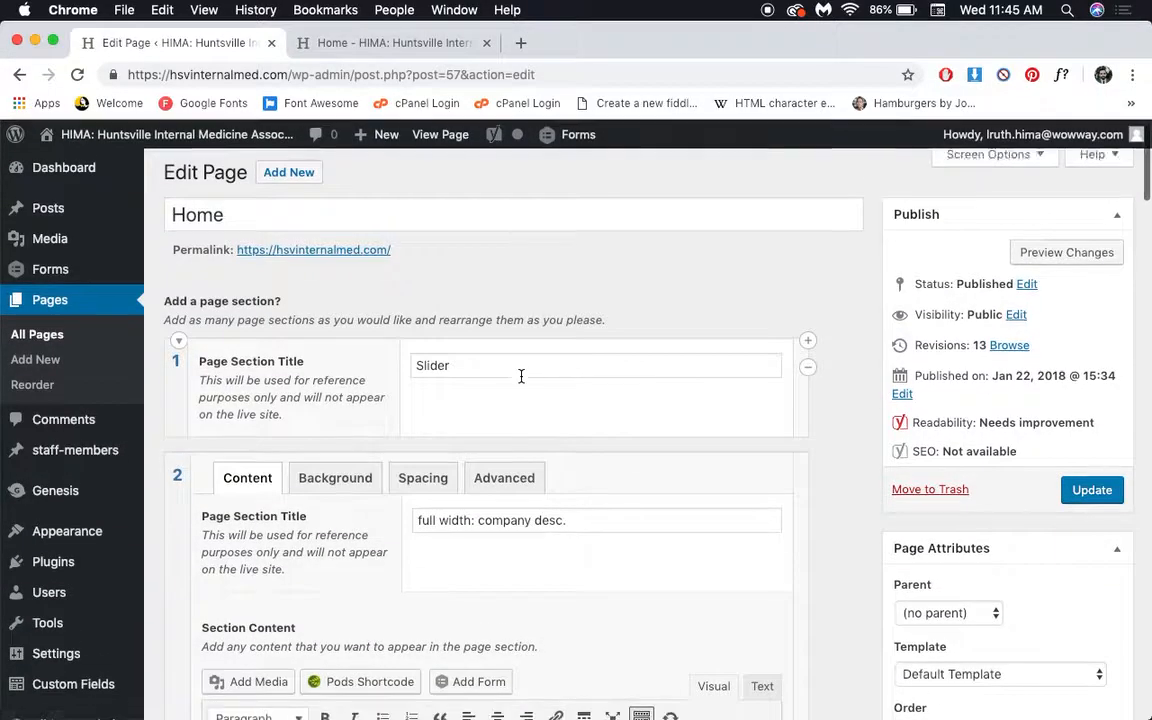
click(177, 418)
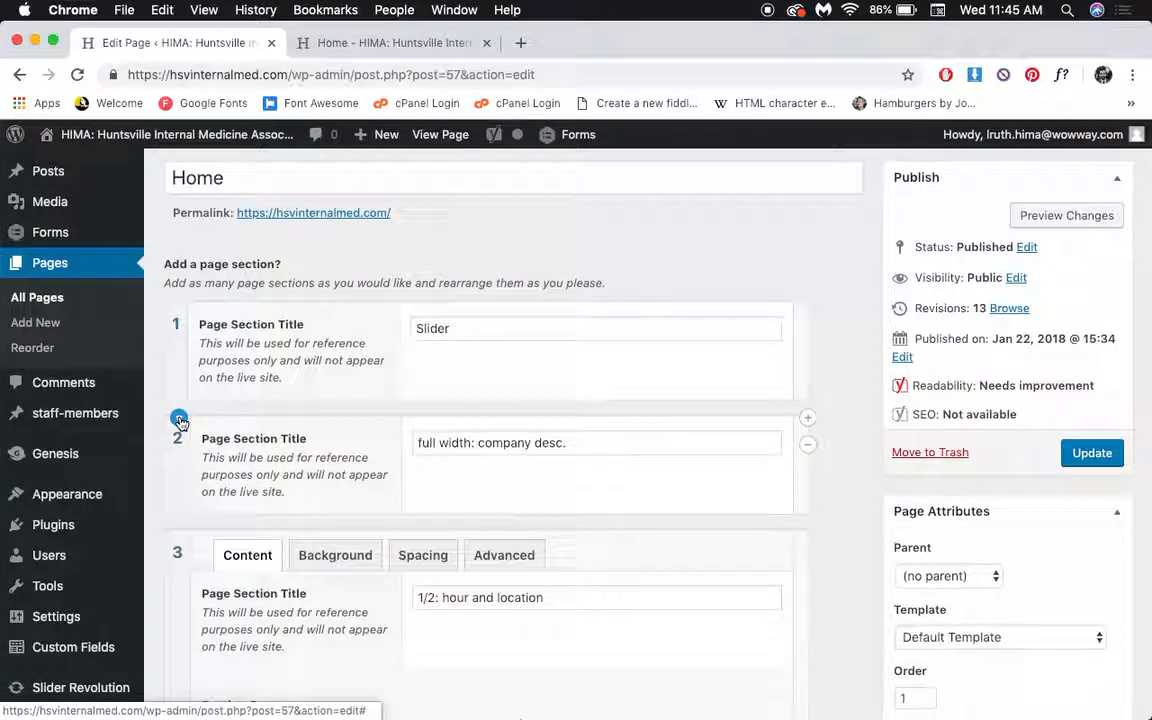
click(183, 534)
scroll(186, 537, down, 4)
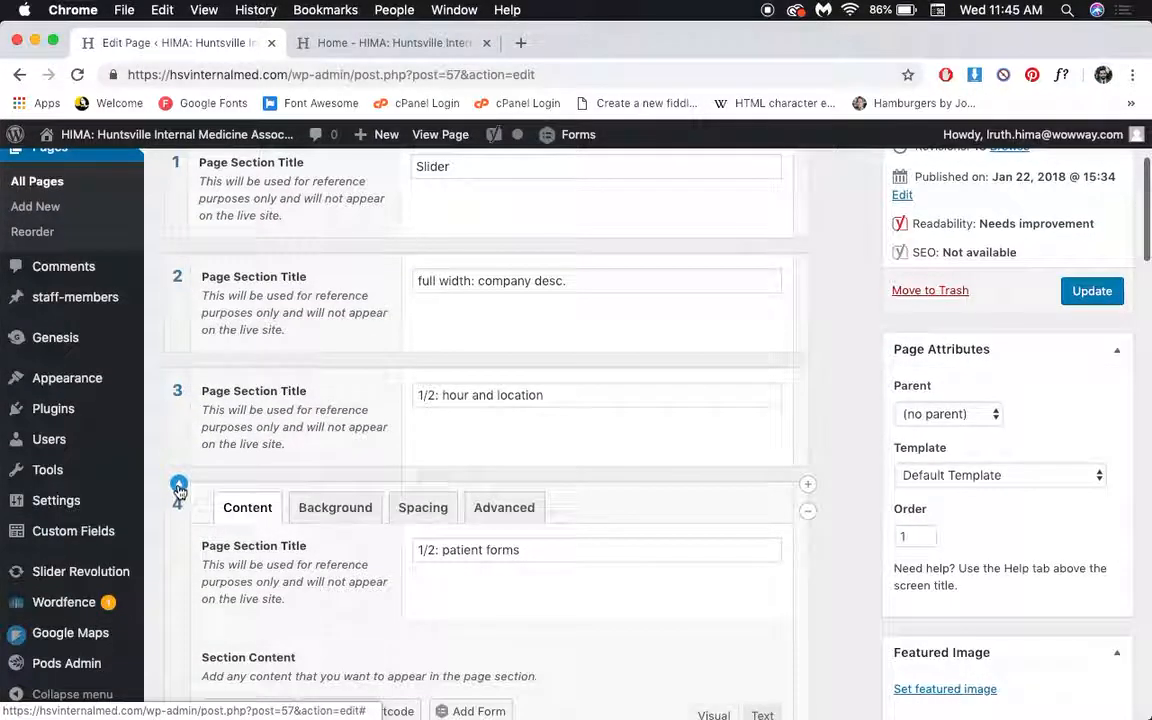
click(180, 487)
scroll(180, 492, down, 1)
scroll(178, 470, down, 2)
click(177, 466)
scroll(182, 470, down, 3)
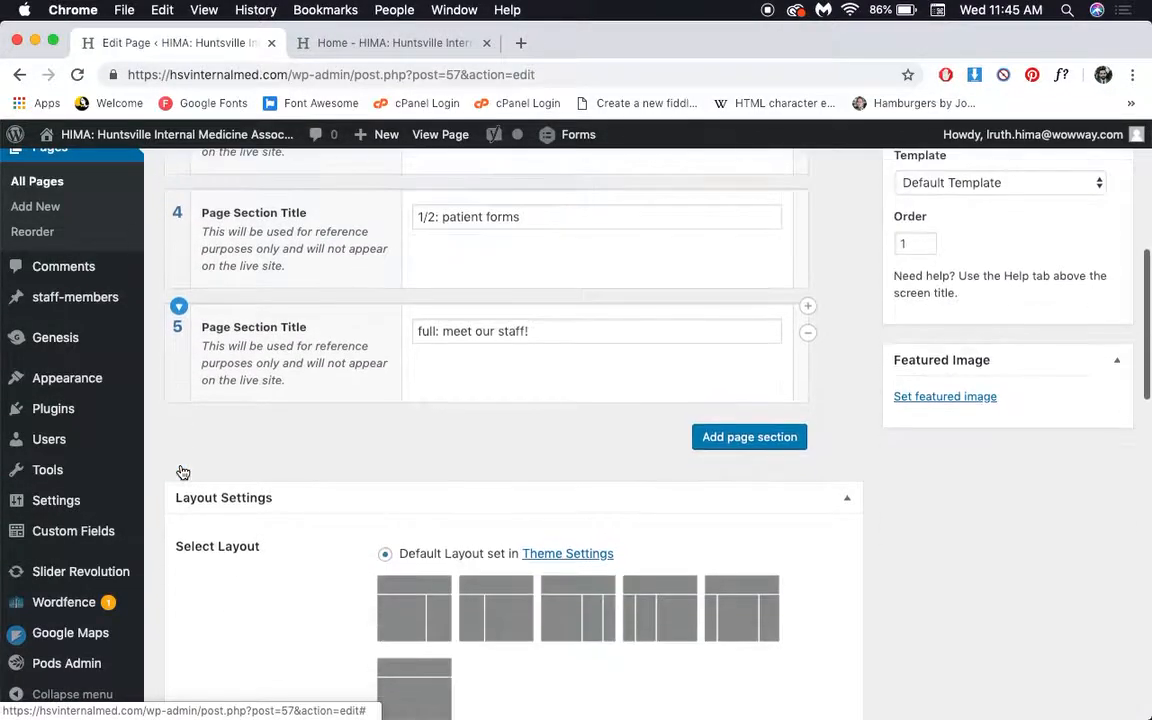
Review the settings boxes below the page sections, and hide the Scripts, Page Attributes and Revolution Slider Options boxes
scroll(183, 467, down, 10)
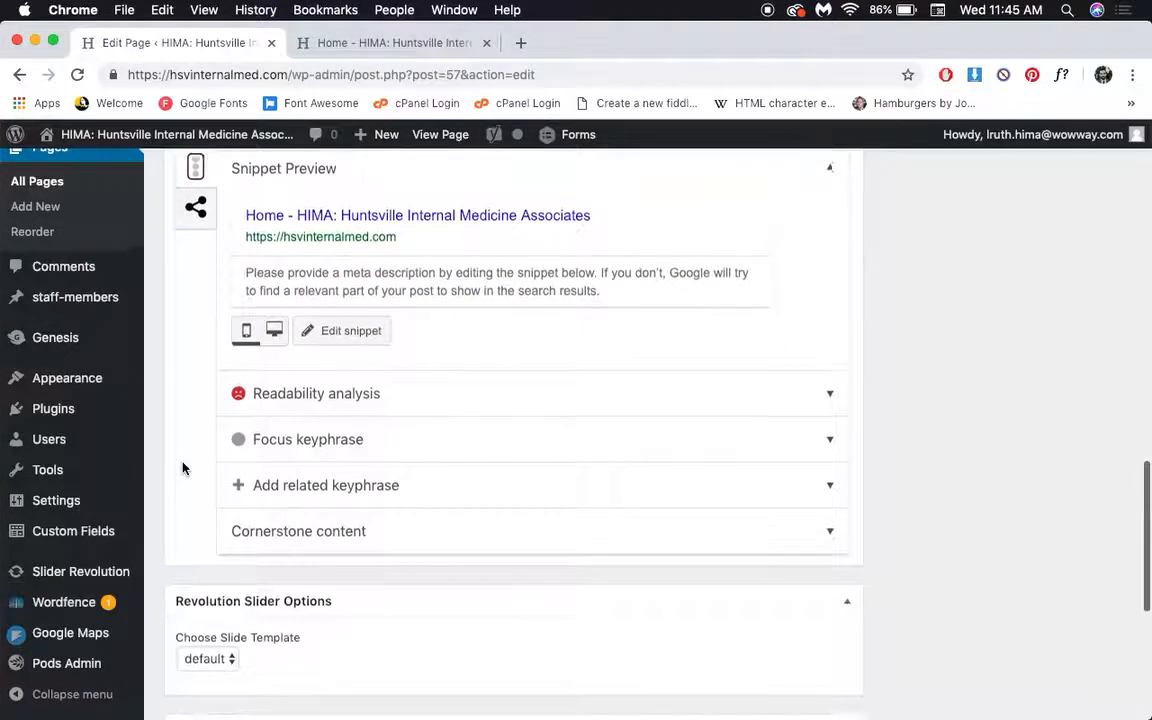
scroll(183, 467, down, 2)
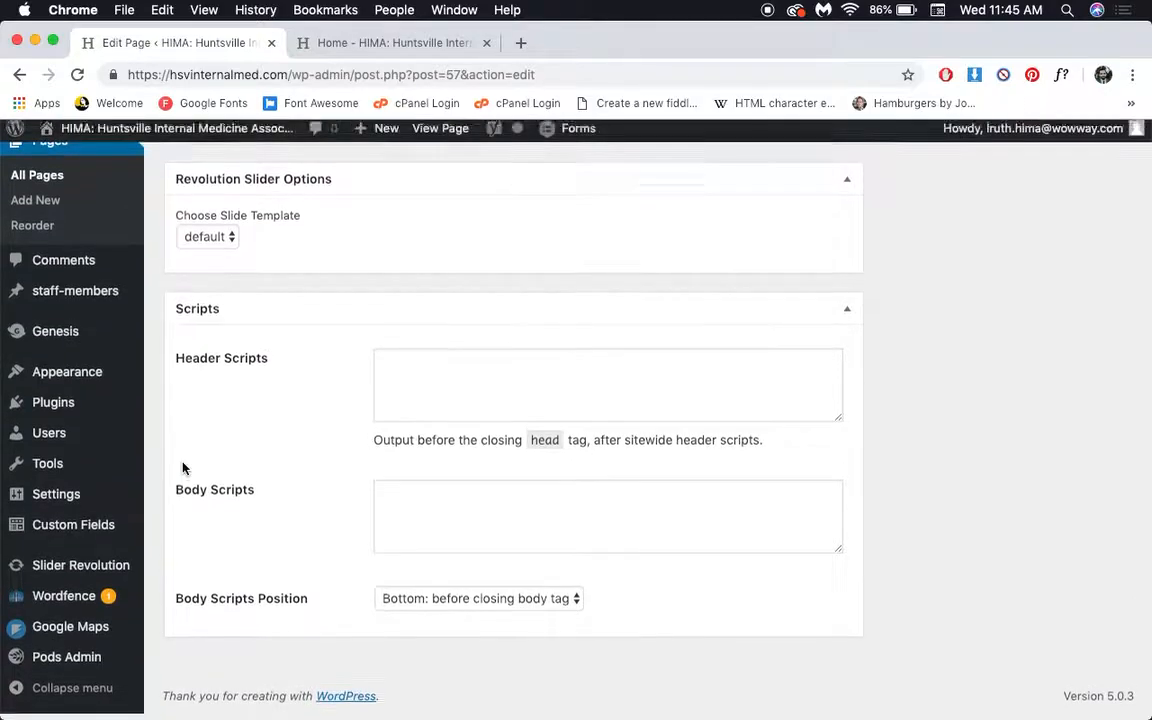
scroll(183, 467, up, 5)
scroll(183, 467, up, 5)
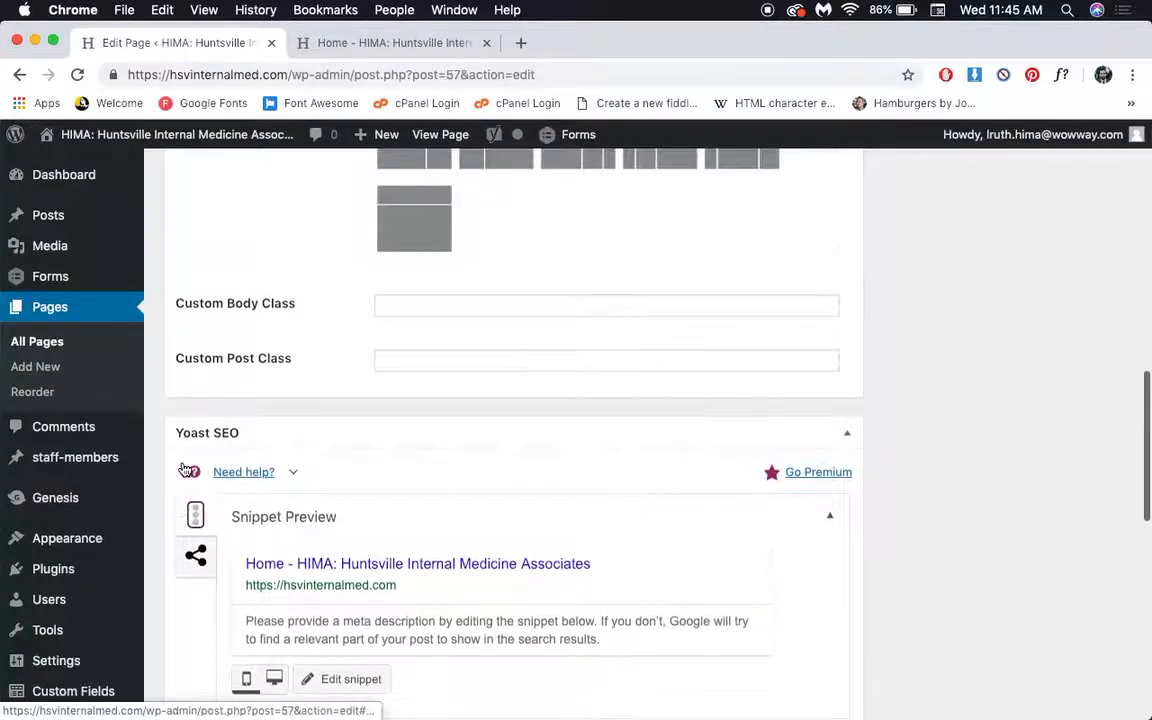
scroll(669, 383, up, 12)
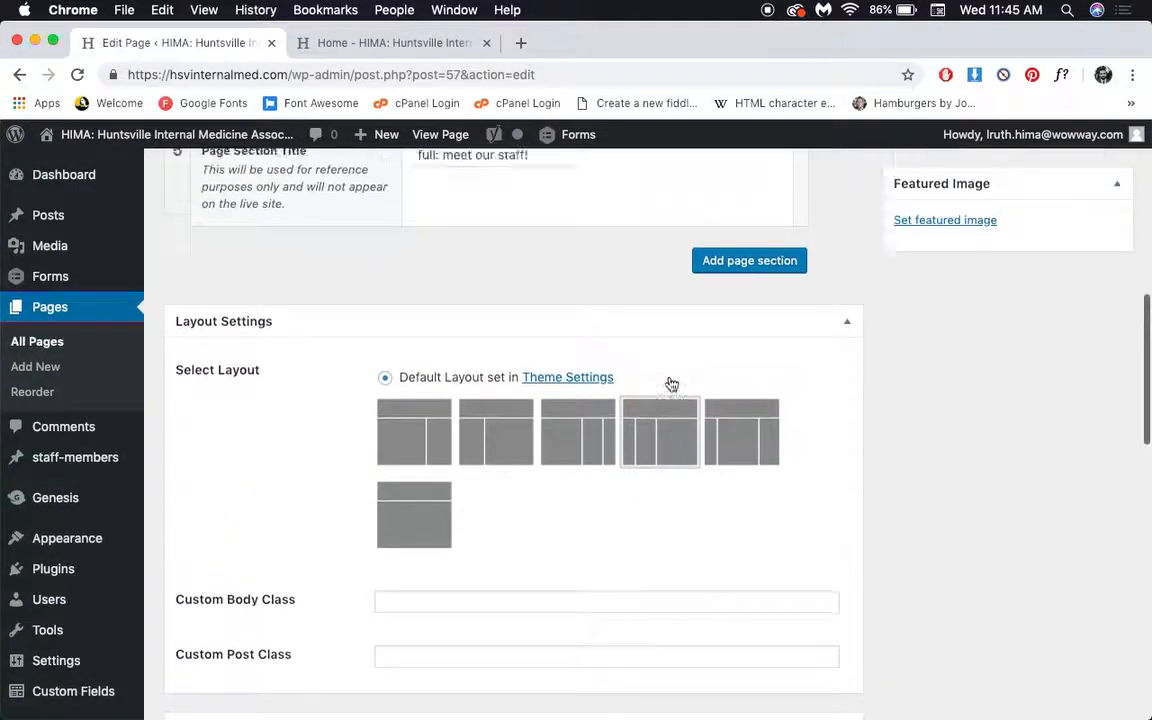
scroll(671, 384, up, 8)
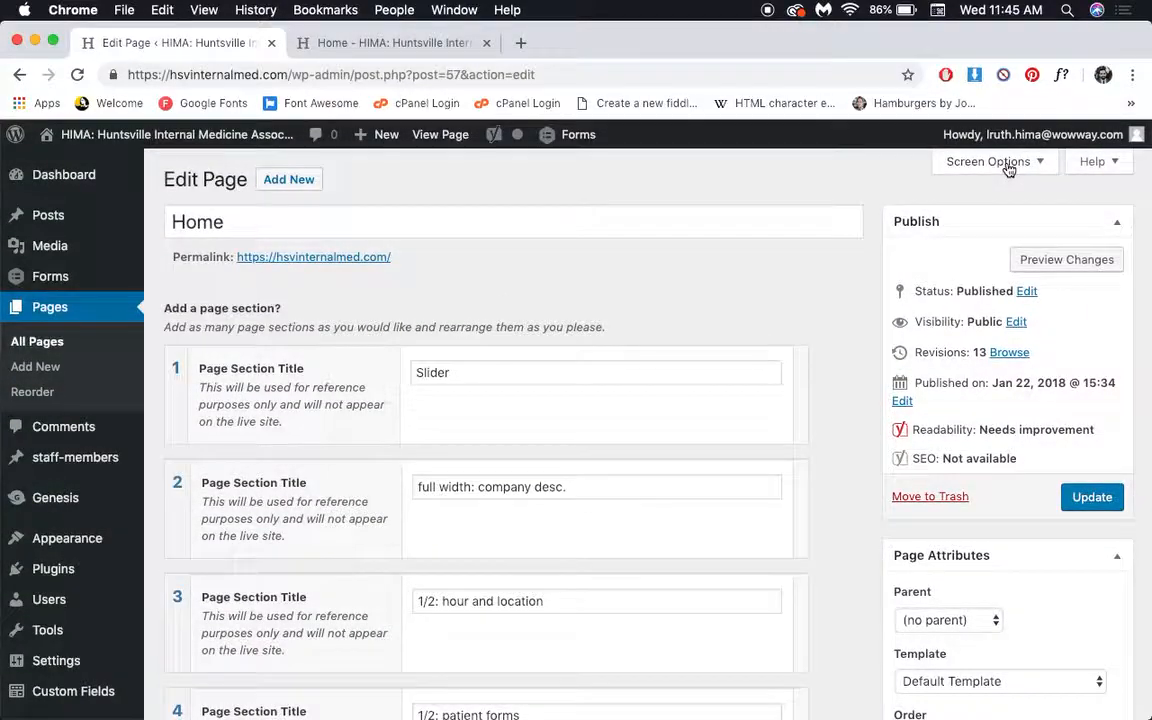
click(1008, 170)
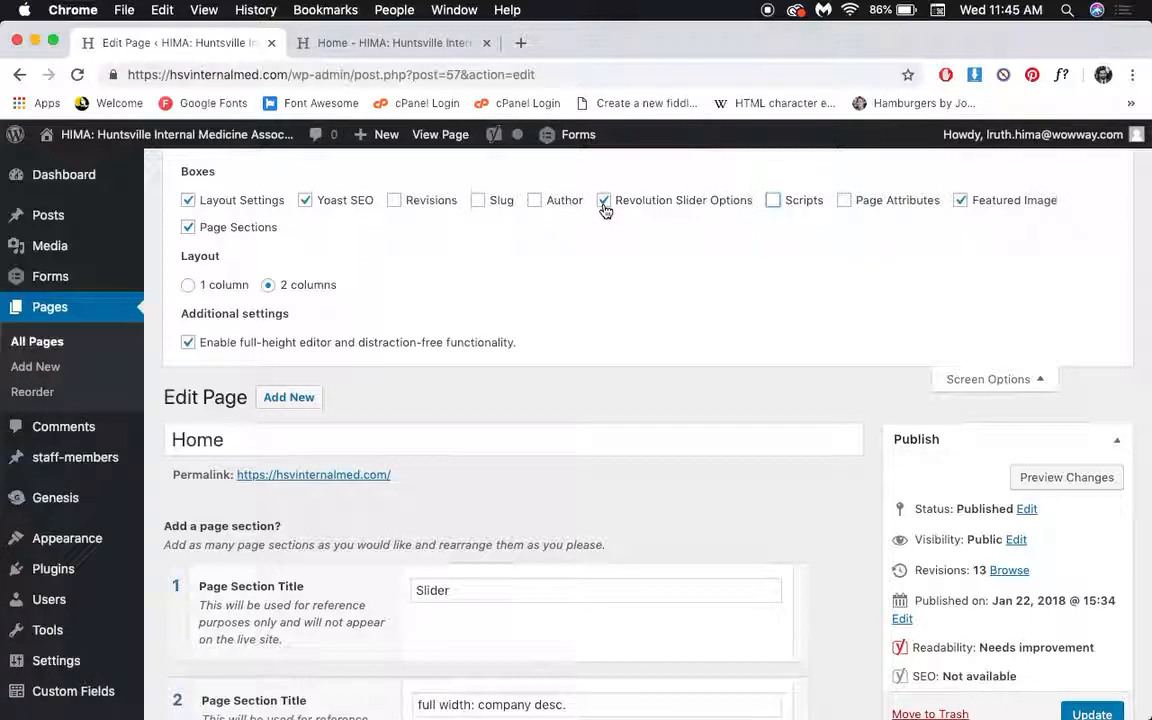
click(1039, 381)
Hide the Layout Settings and Yoast SEO boxes from the Home page editor and check the shortened layout
scroll(810, 355, down, 15)
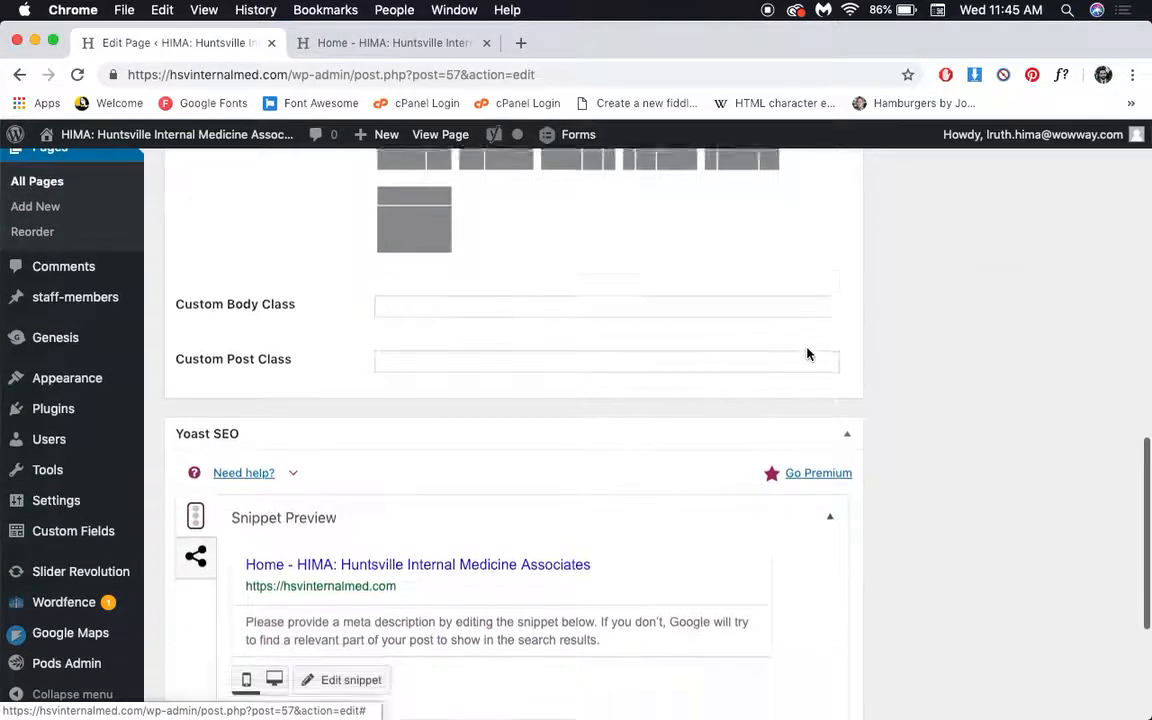
scroll(808, 354, down, 3)
scroll(808, 354, up, 5)
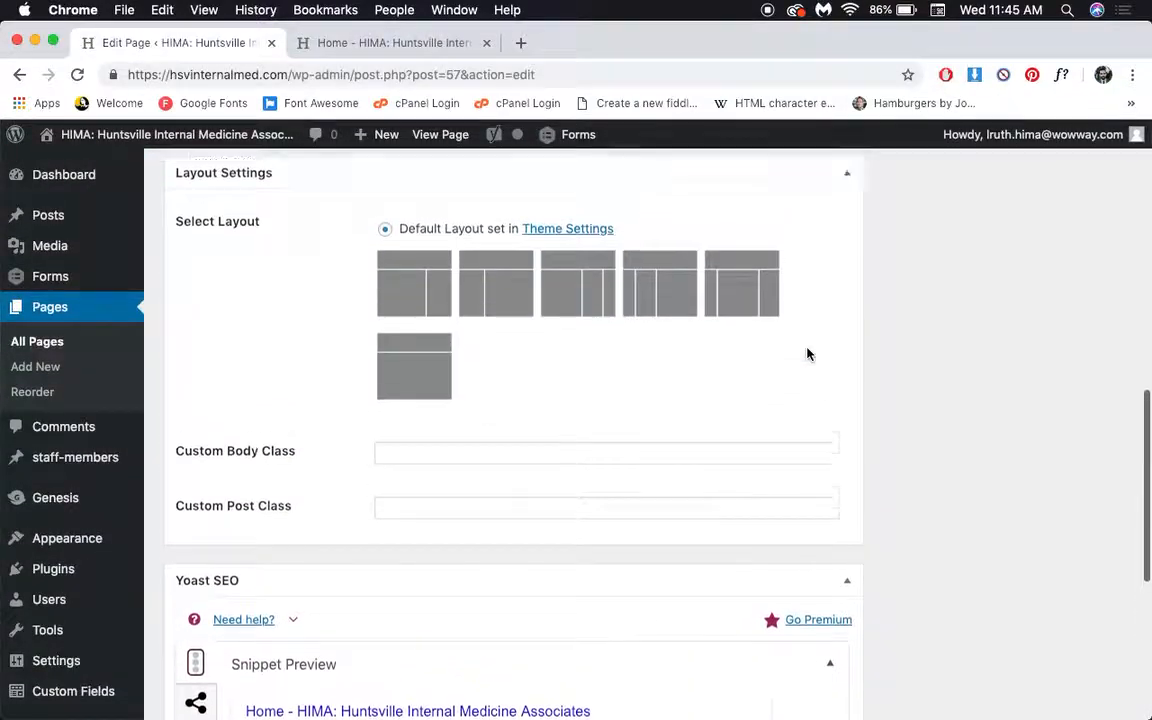
scroll(808, 354, up, 12)
click(1013, 165)
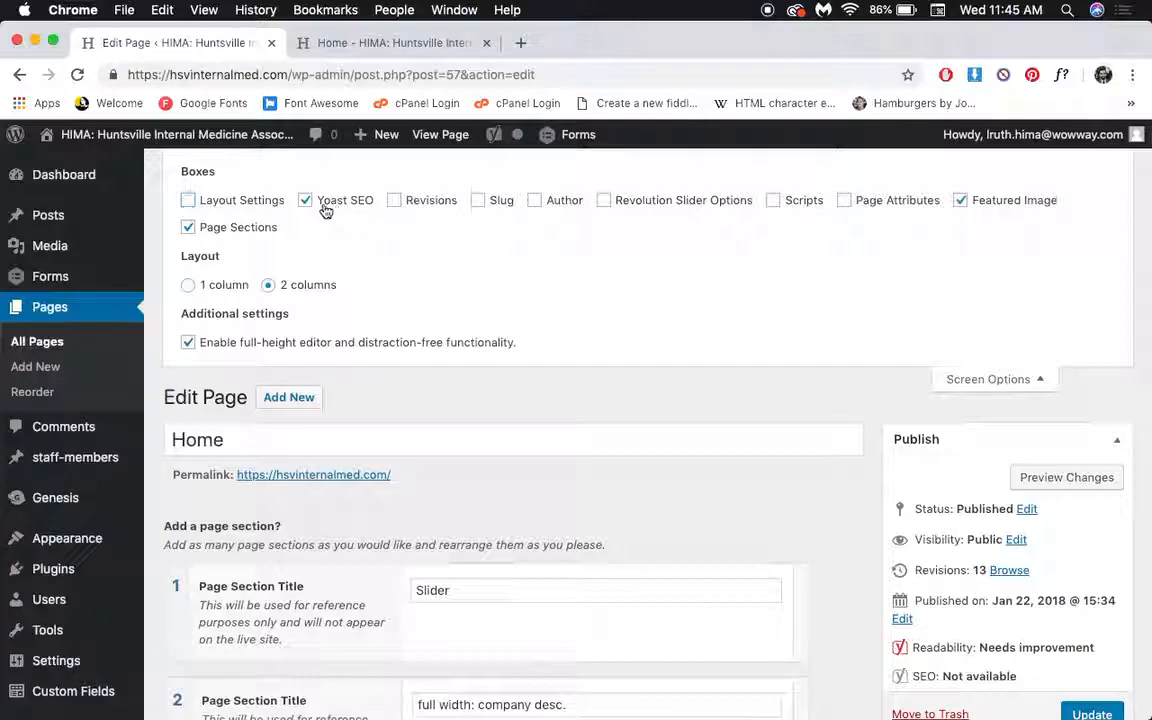
click(970, 386)
scroll(780, 408, down, 5)
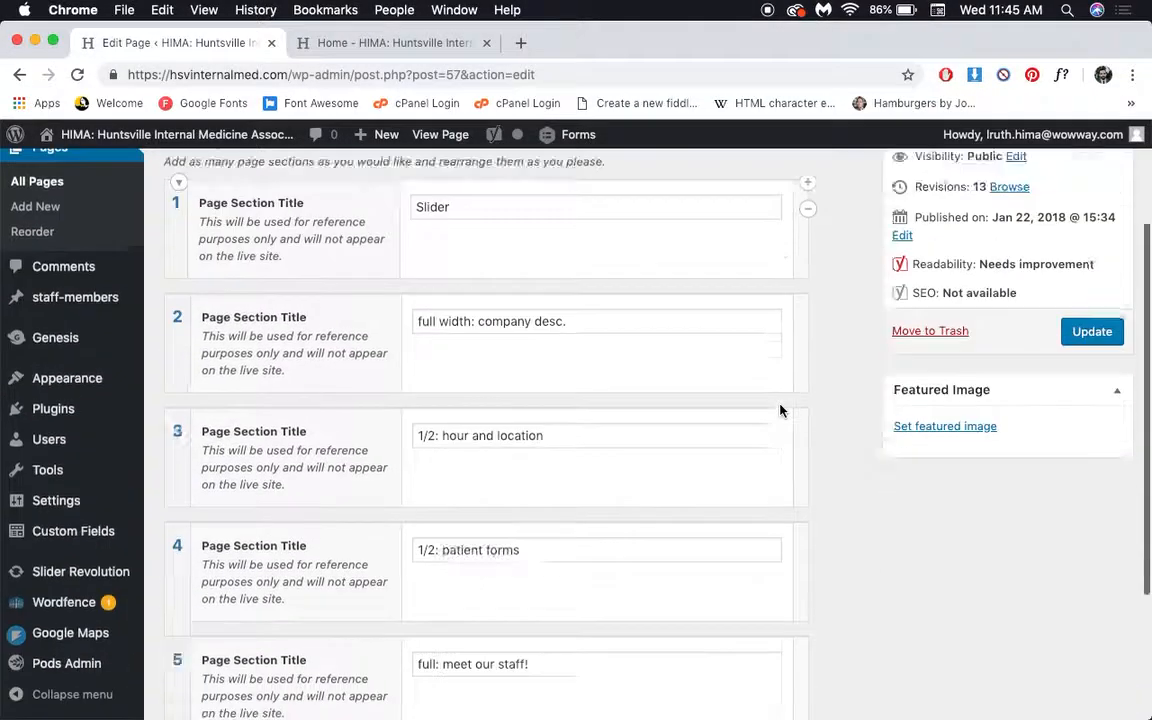
scroll(780, 408, up, 3)
scroll(780, 408, down, 4)
scroll(780, 408, up, 4)
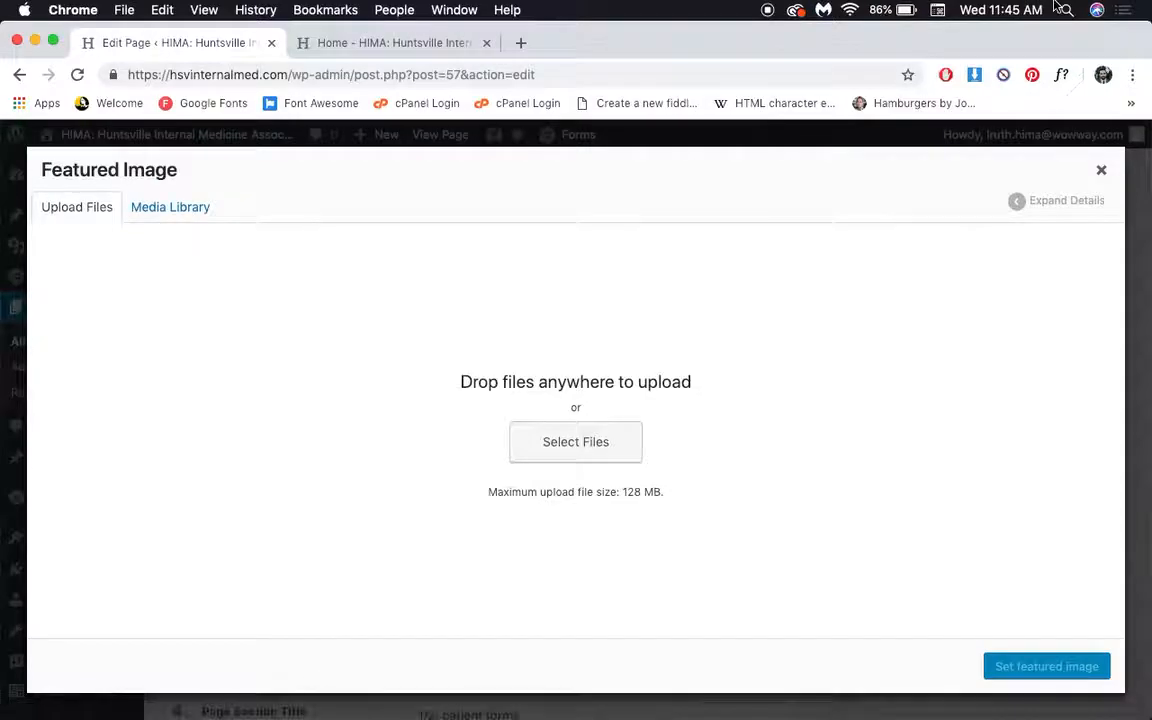
Leave the Featured Image dialog without setting an image, view the header slider in the page preview, and return to the editor
click(1101, 170)
click(399, 42)
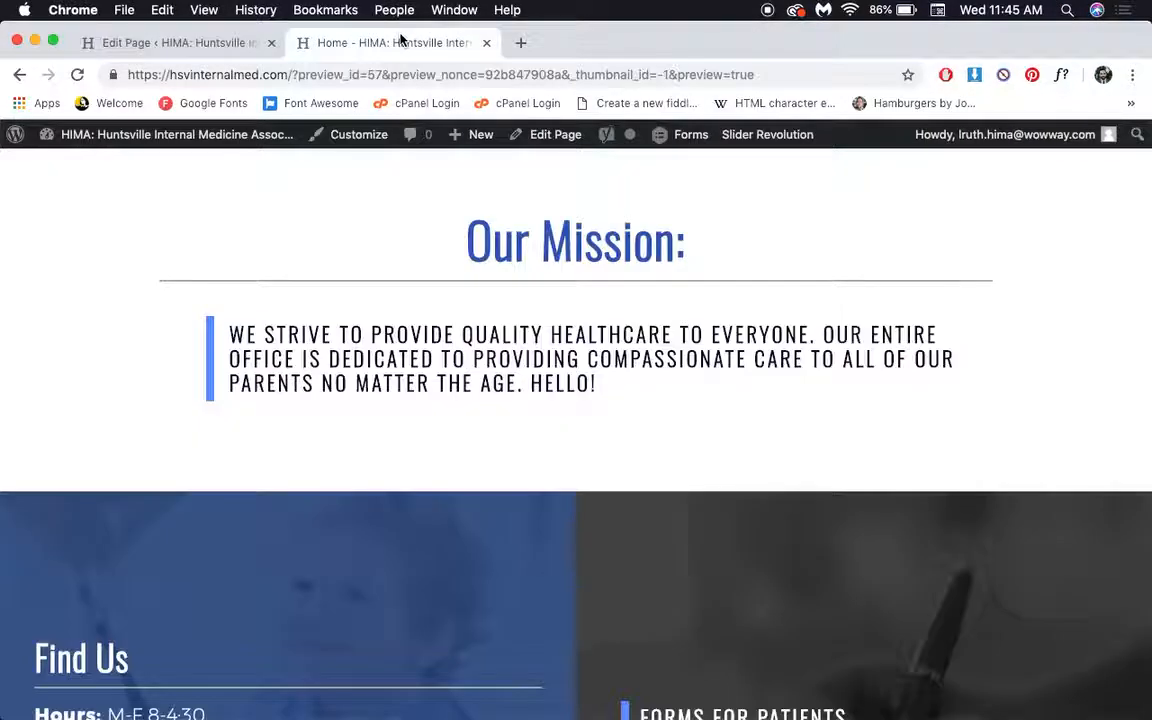
scroll(348, 290, up, 10)
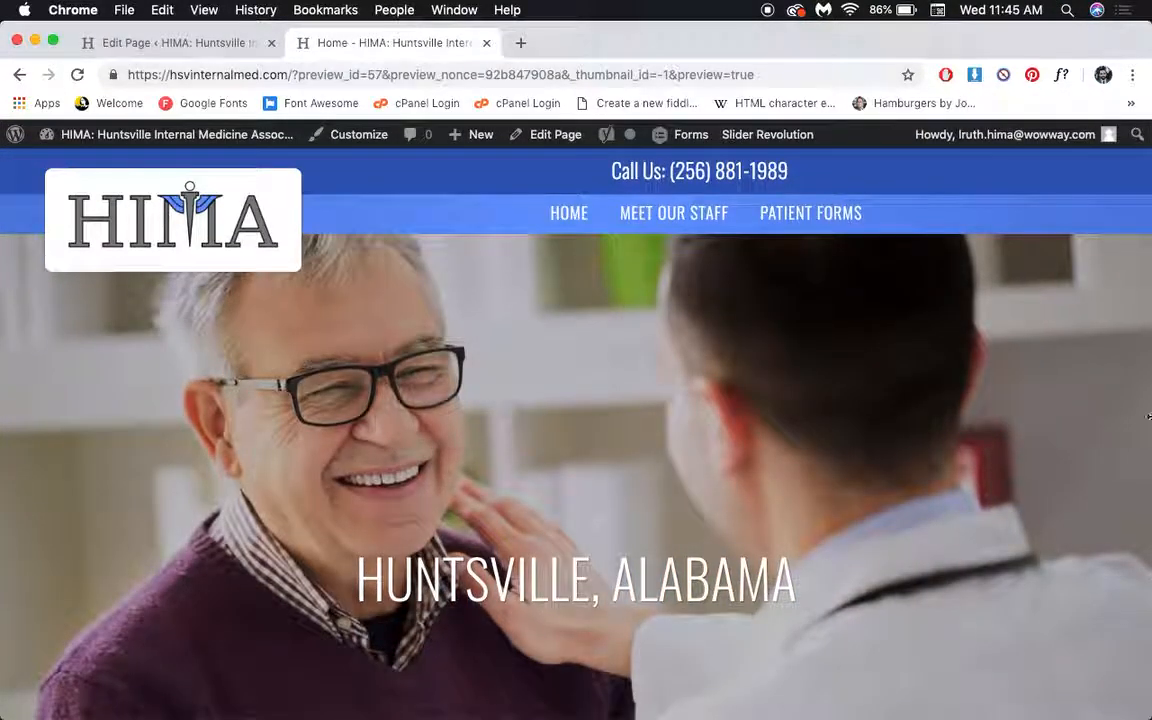
scroll(148, 310, down, 4)
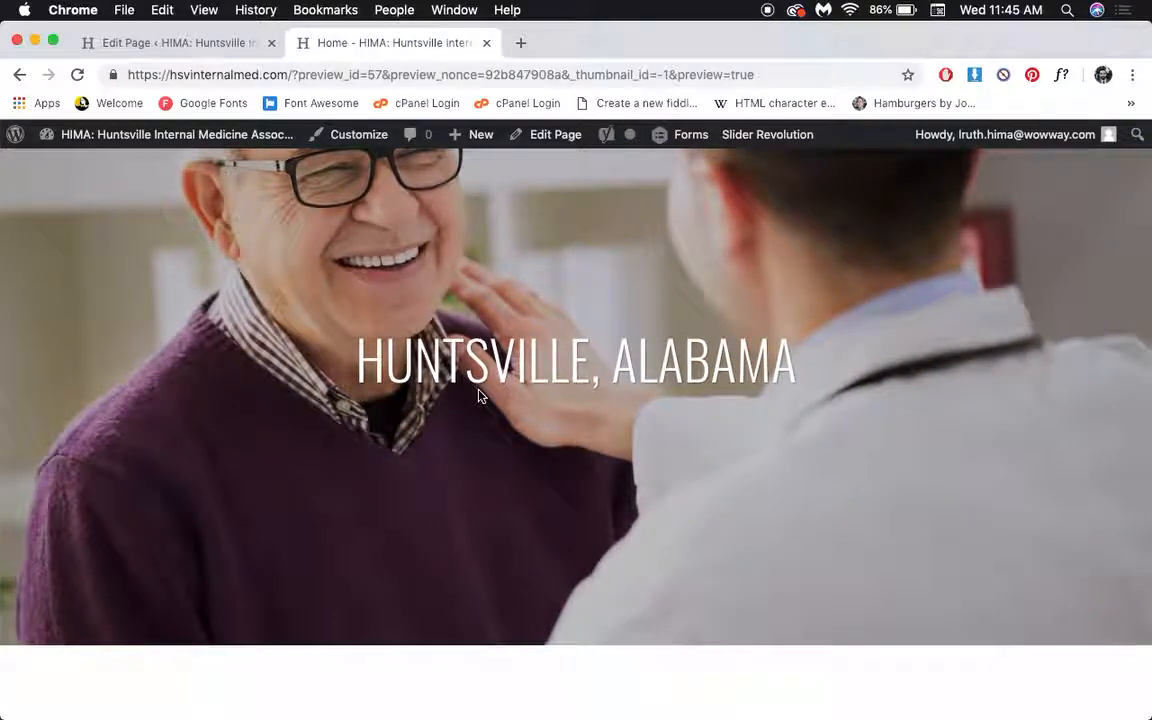
scroll(430, 350, up, 3)
click(180, 43)
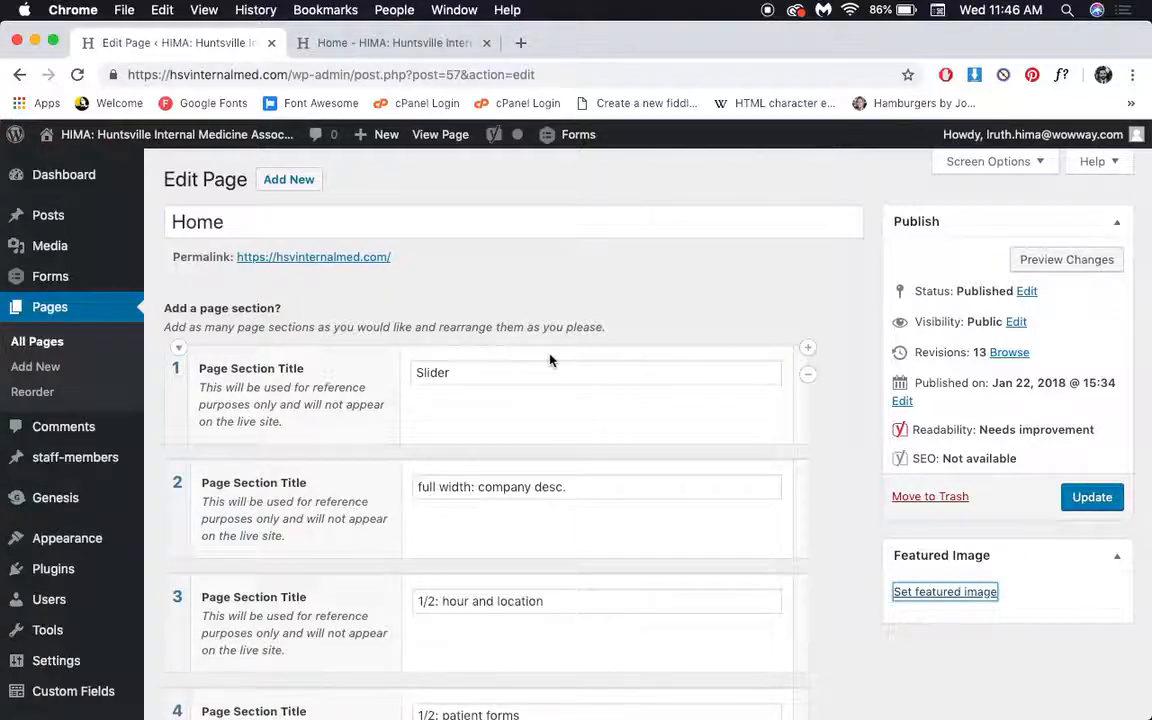
Leave the Home page editor for the list of all pages, and open the staff-members list
click(60, 343)
click(726, 271)
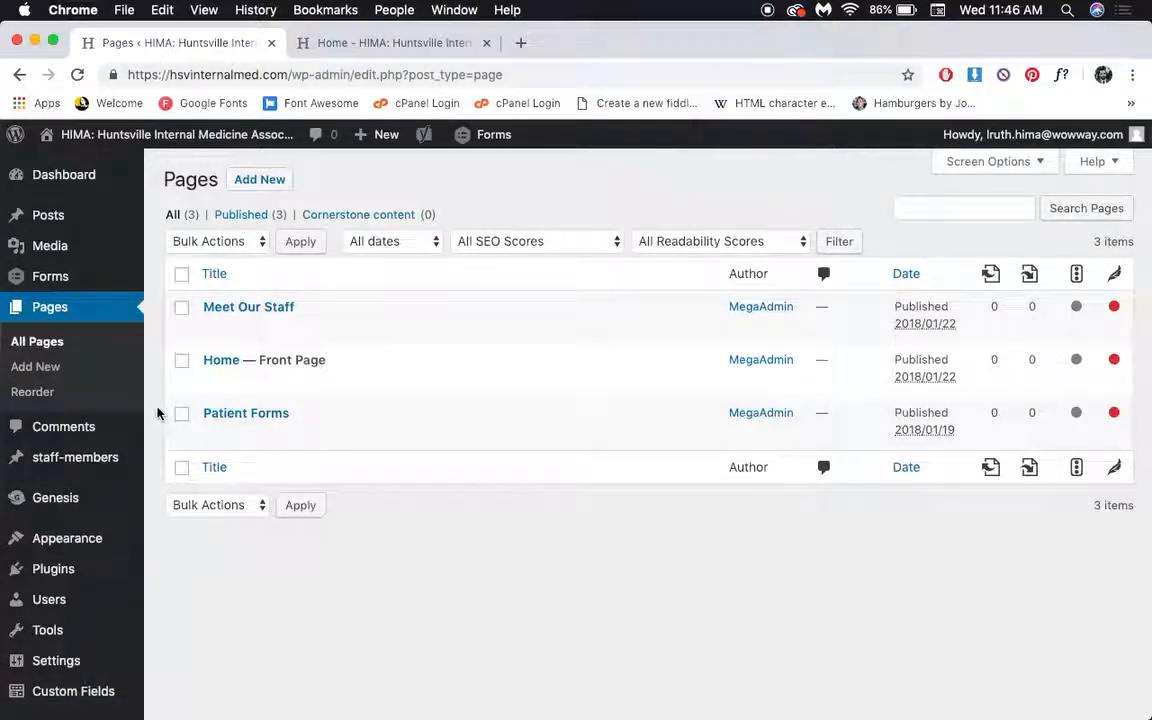
scroll(75, 393, down, 2)
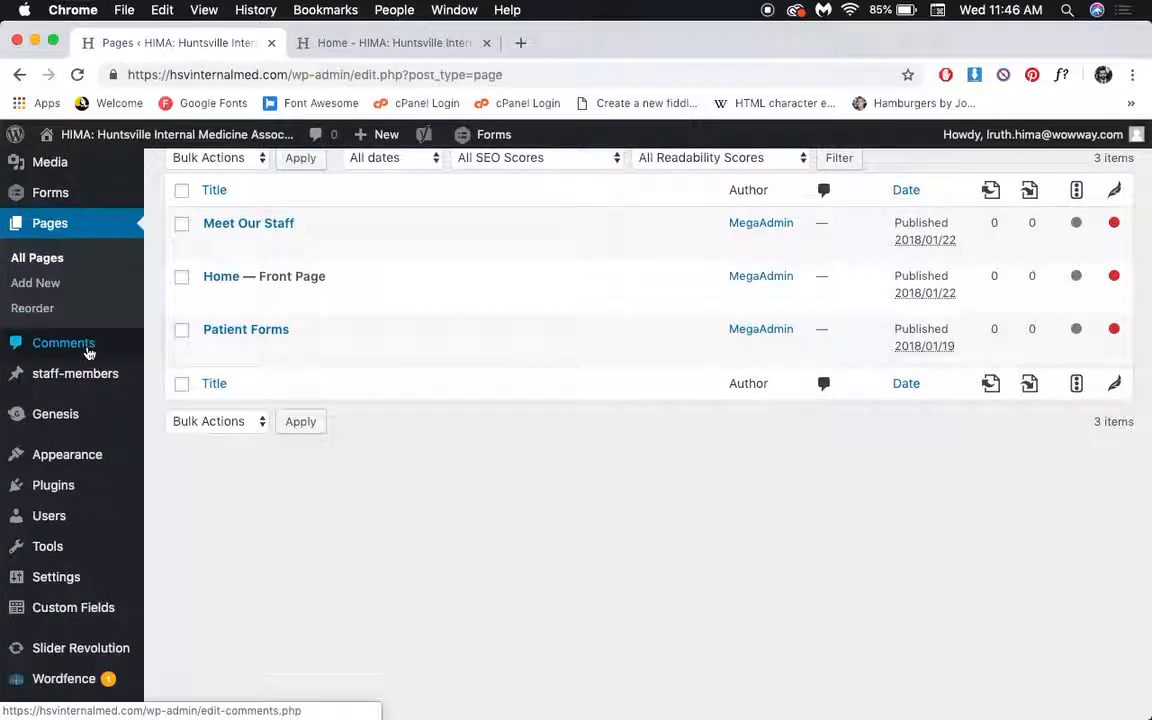
click(78, 387)
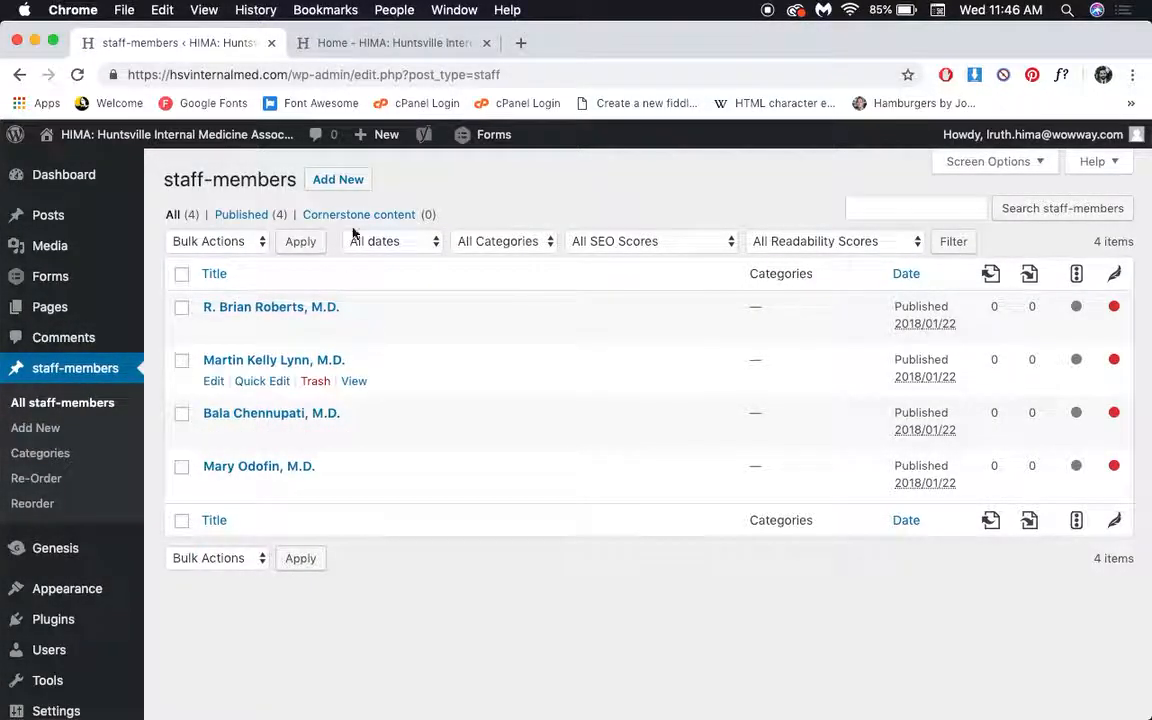
Examine the physician bios on the live Meet Our Staff page and return to the staff-members list
click(398, 44)
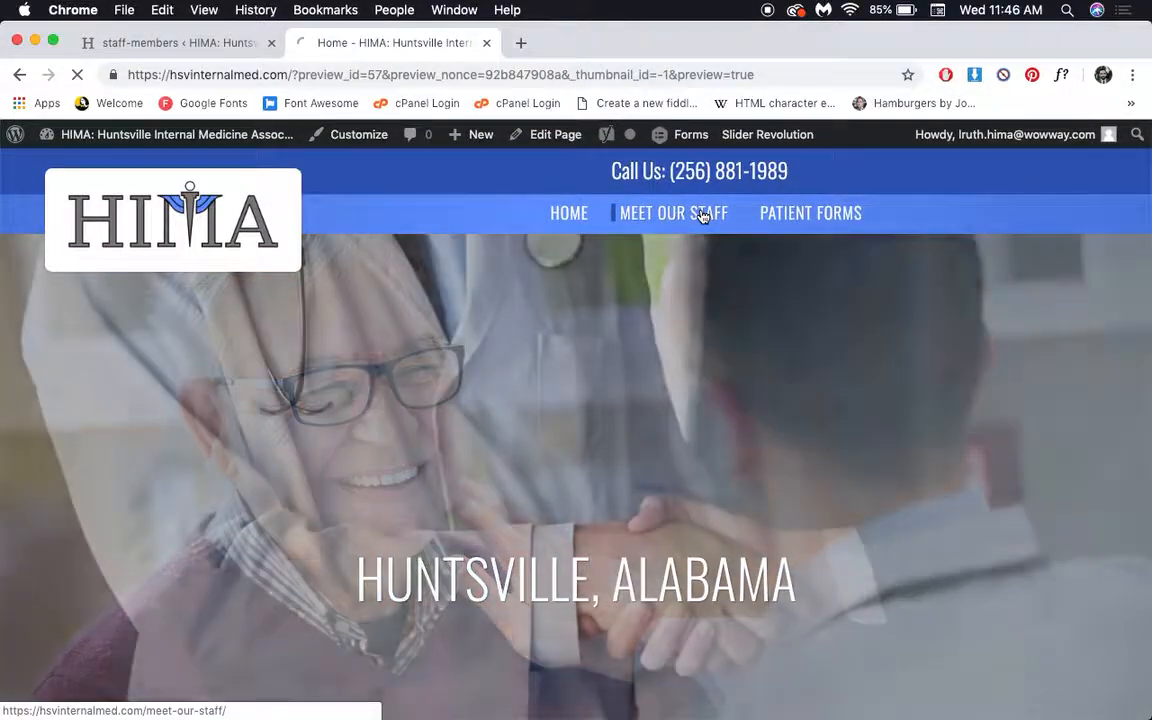
click(700, 213)
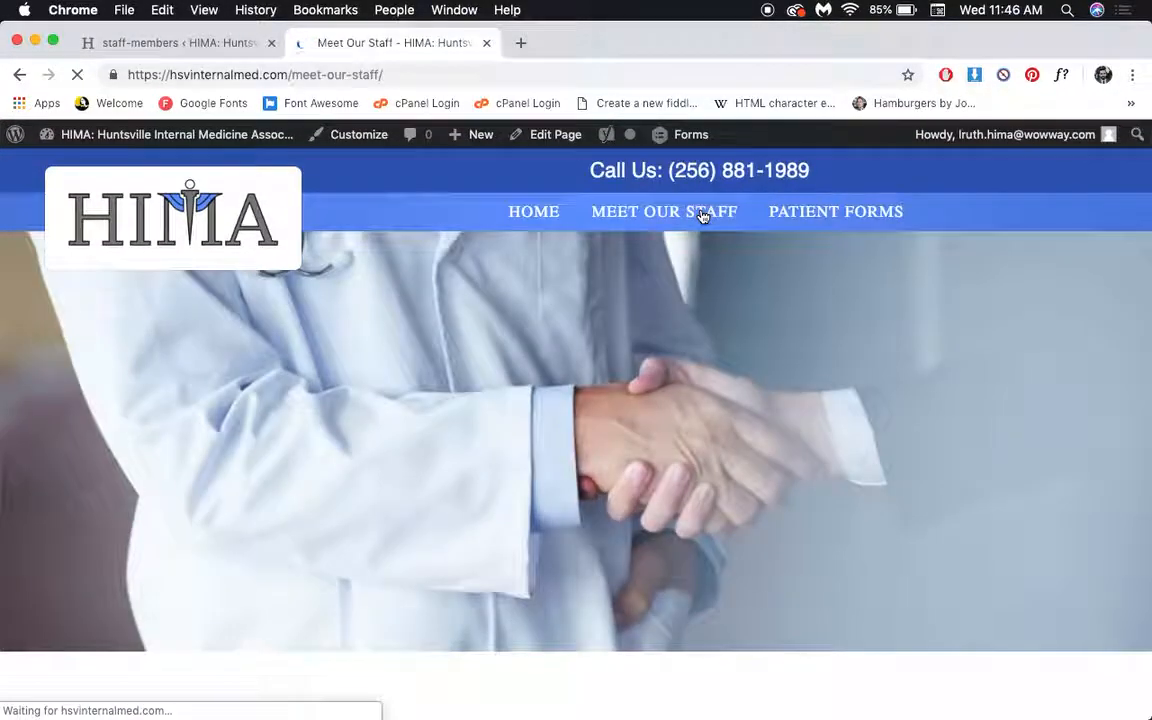
scroll(640, 408, down, 10)
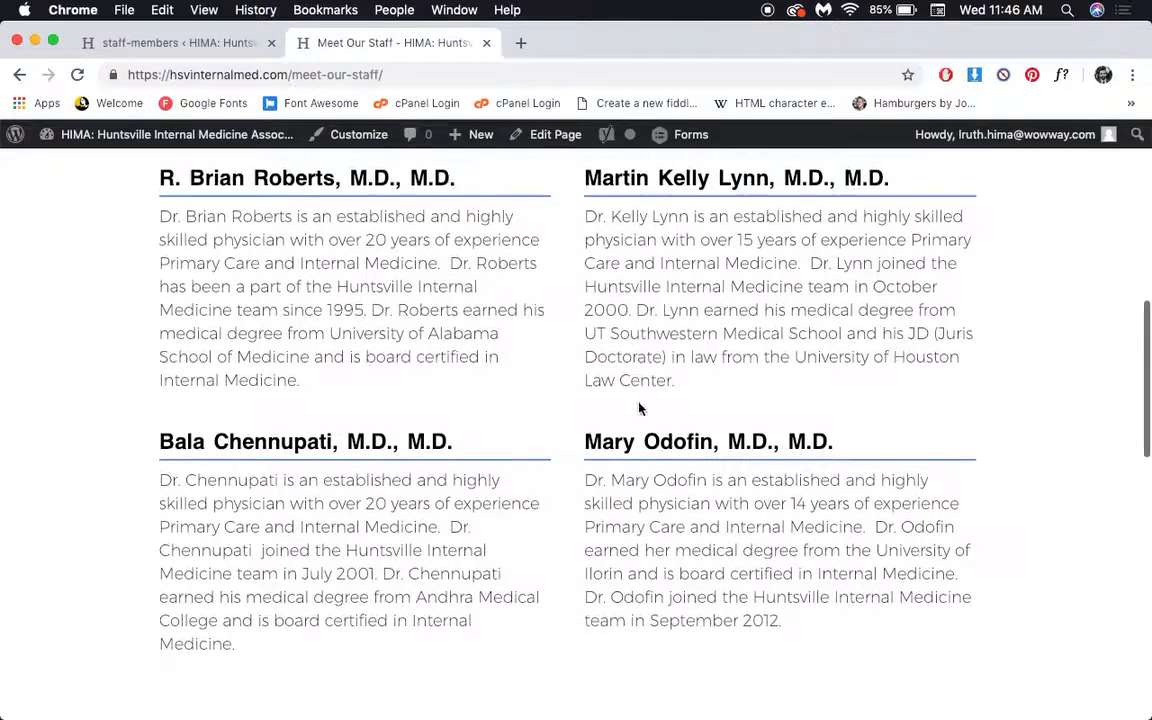
scroll(640, 408, up, 1)
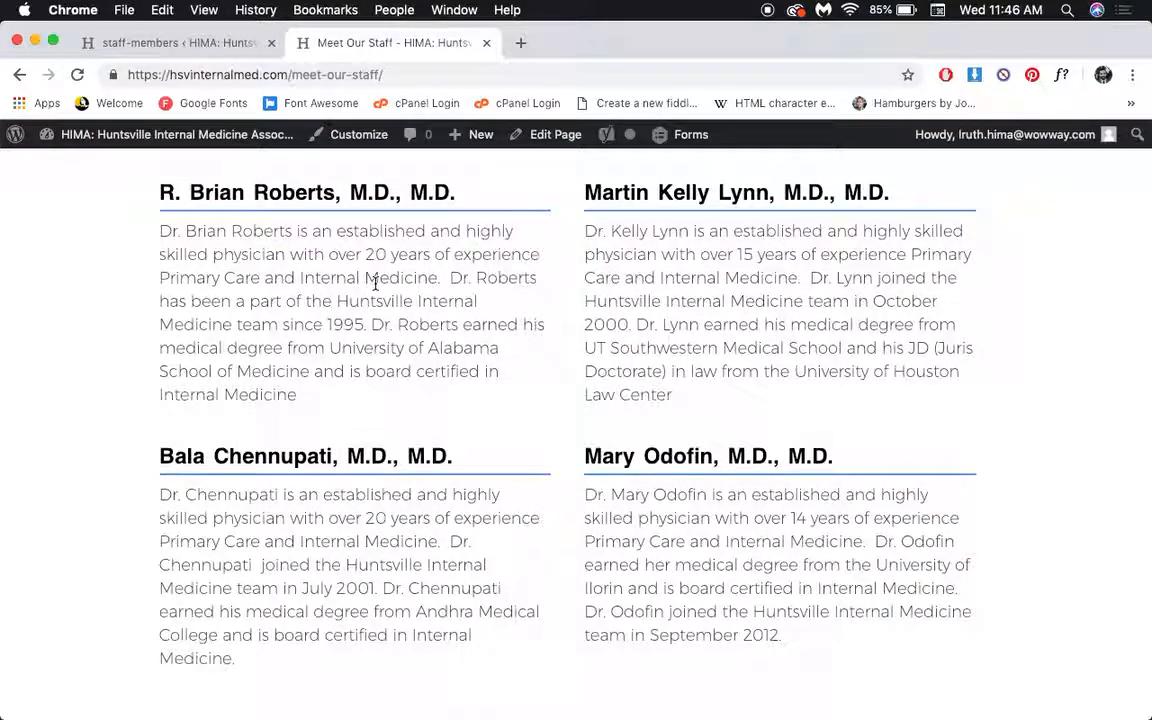
scroll(376, 284, down, 4)
scroll(376, 284, up, 1)
click(186, 42)
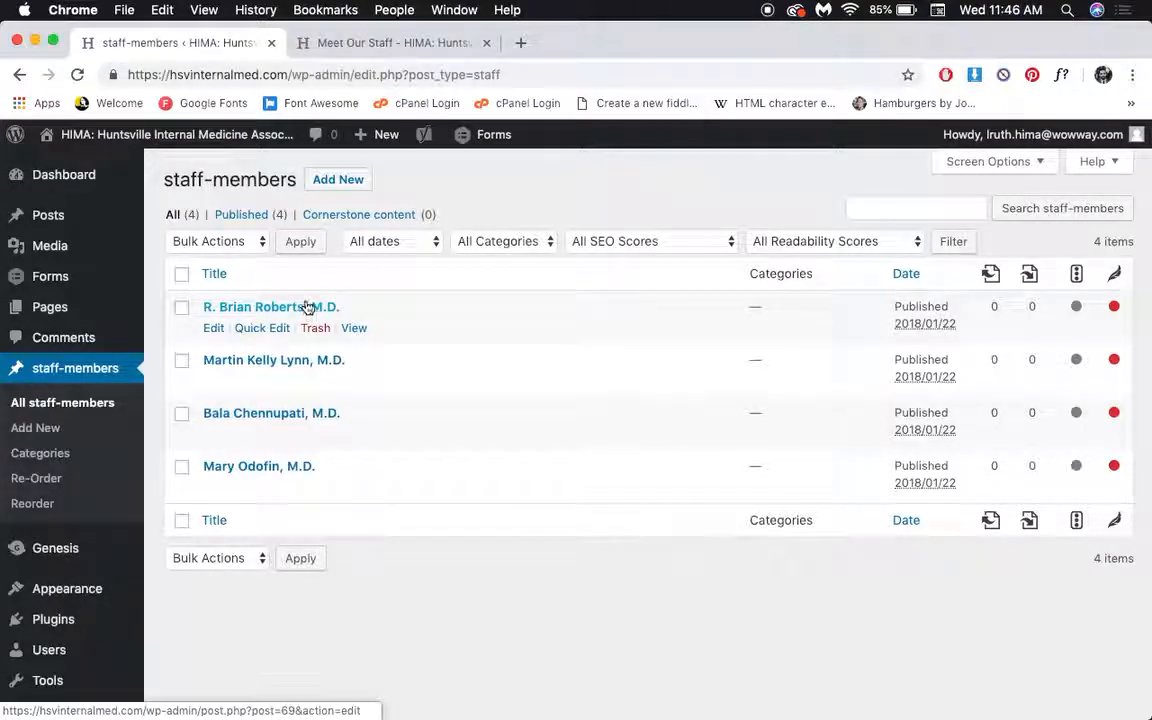
Start a new staff-member entry and examine its name, position title, bio, contact and photo fields, comparing with the Meet Our Staff page
click(338, 182)
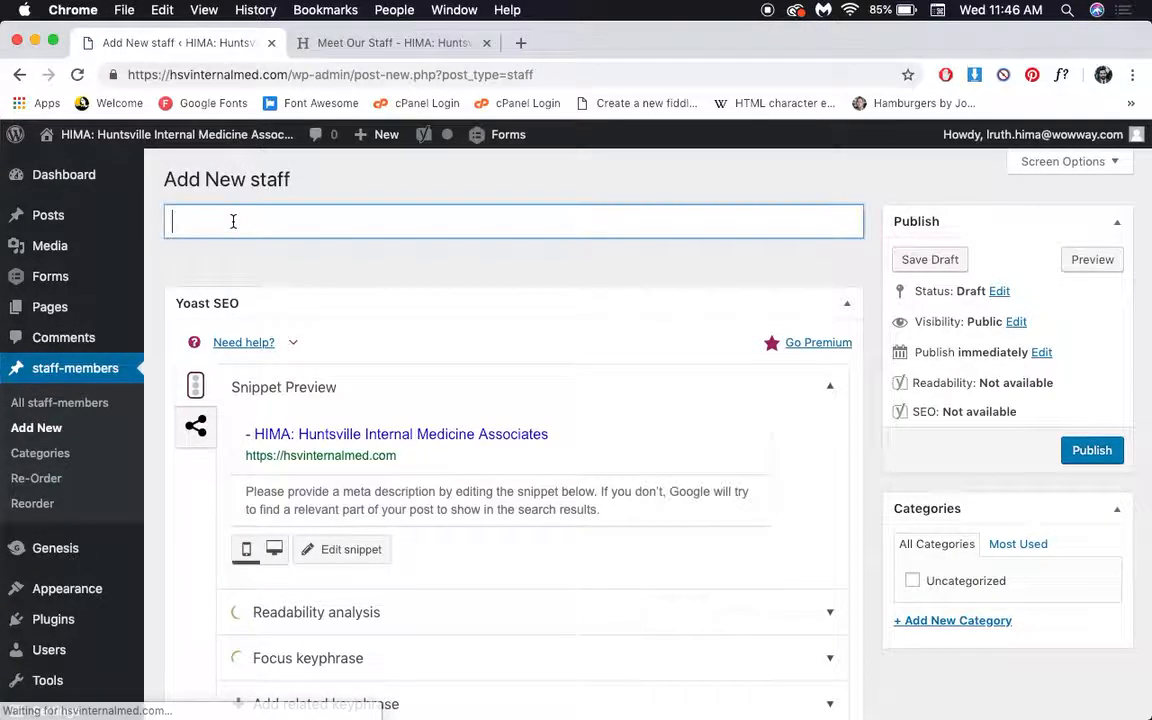
scroll(232, 222, down, 6)
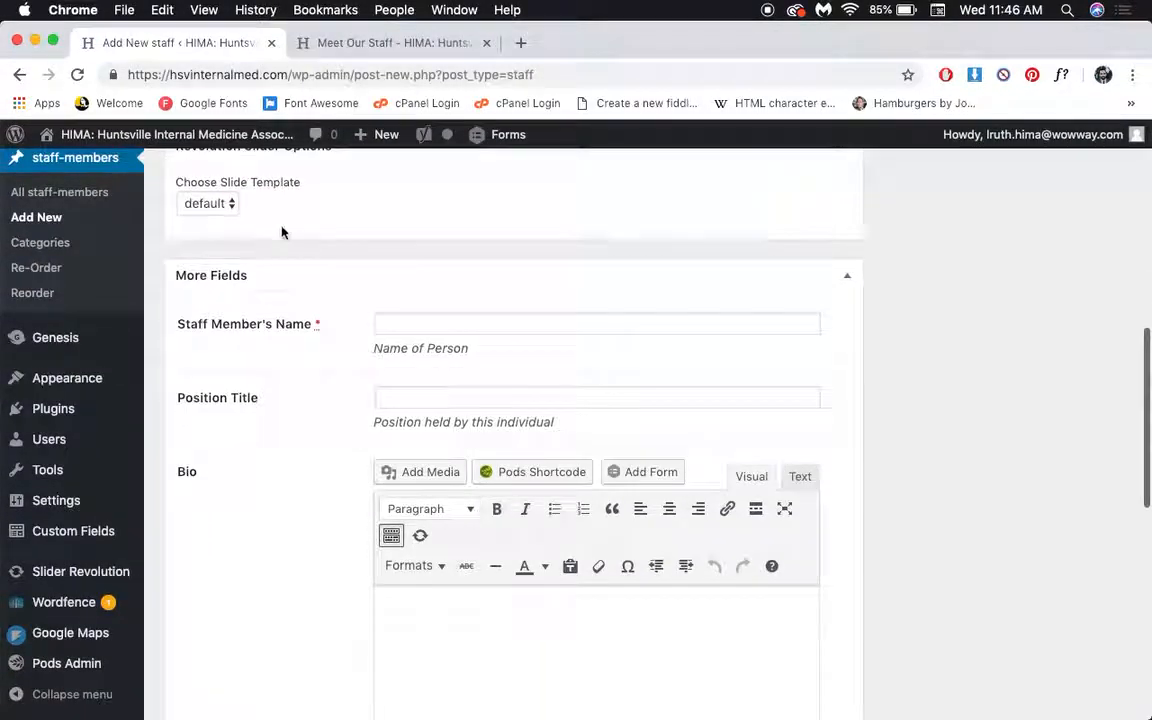
click(479, 324)
click(566, 360)
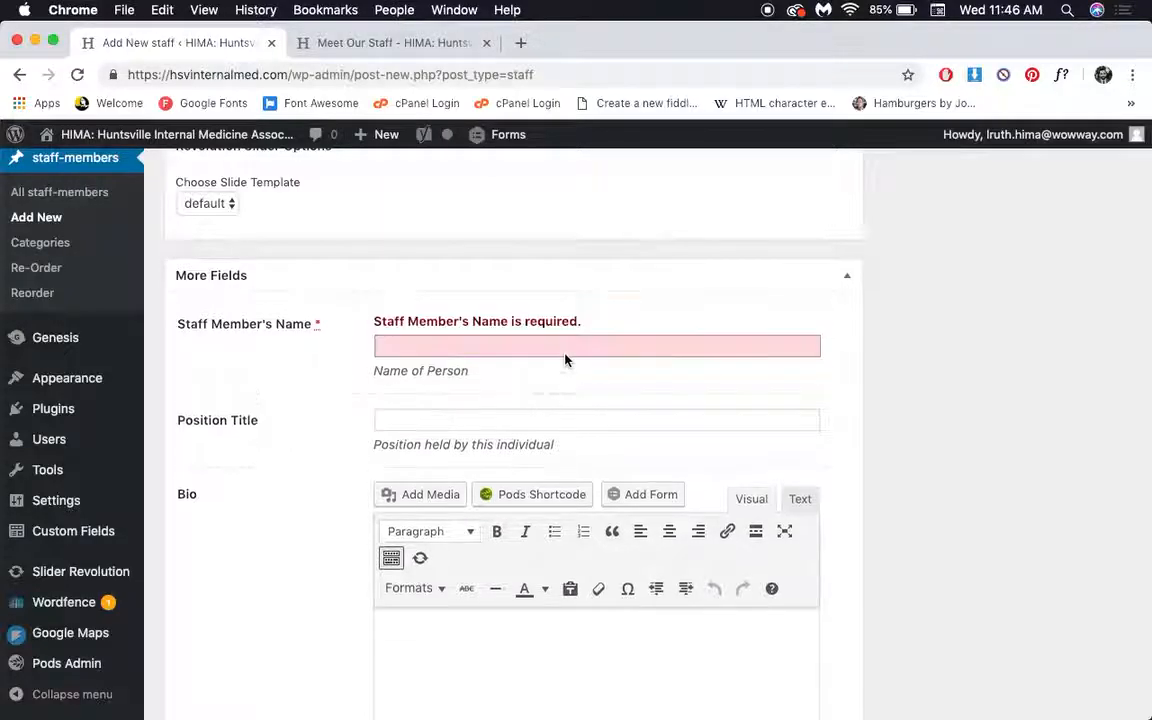
scroll(565, 360, down, 2)
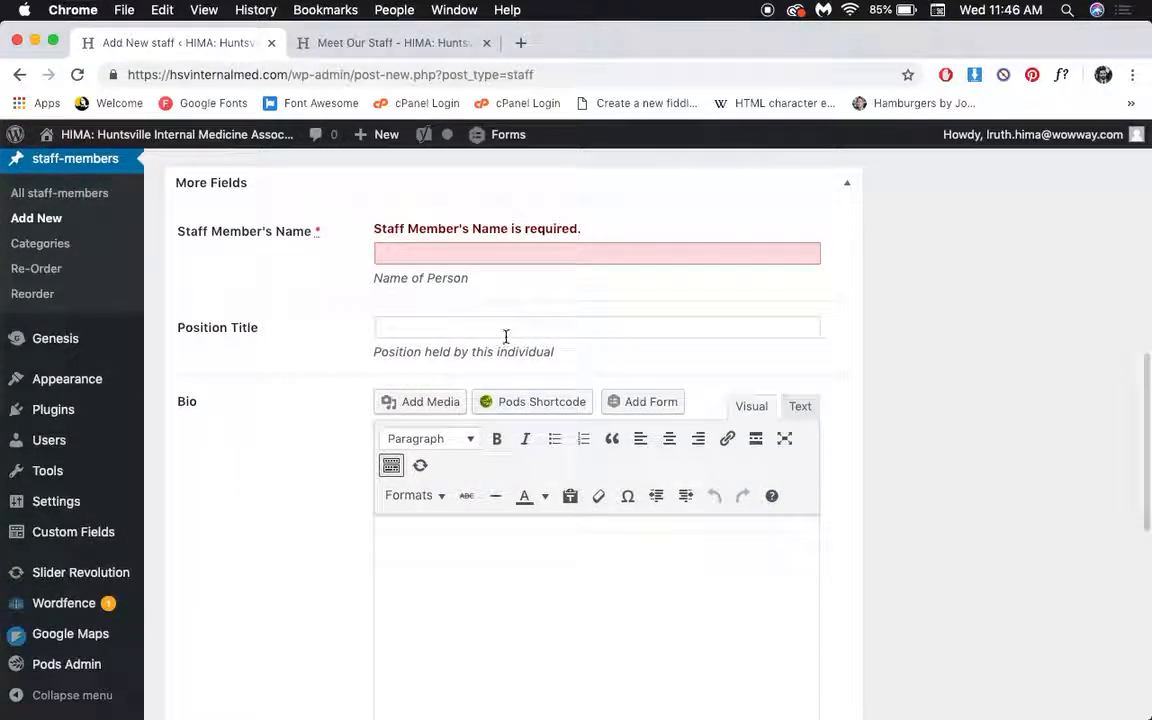
click(503, 328)
click(539, 307)
scroll(543, 301, down, 2)
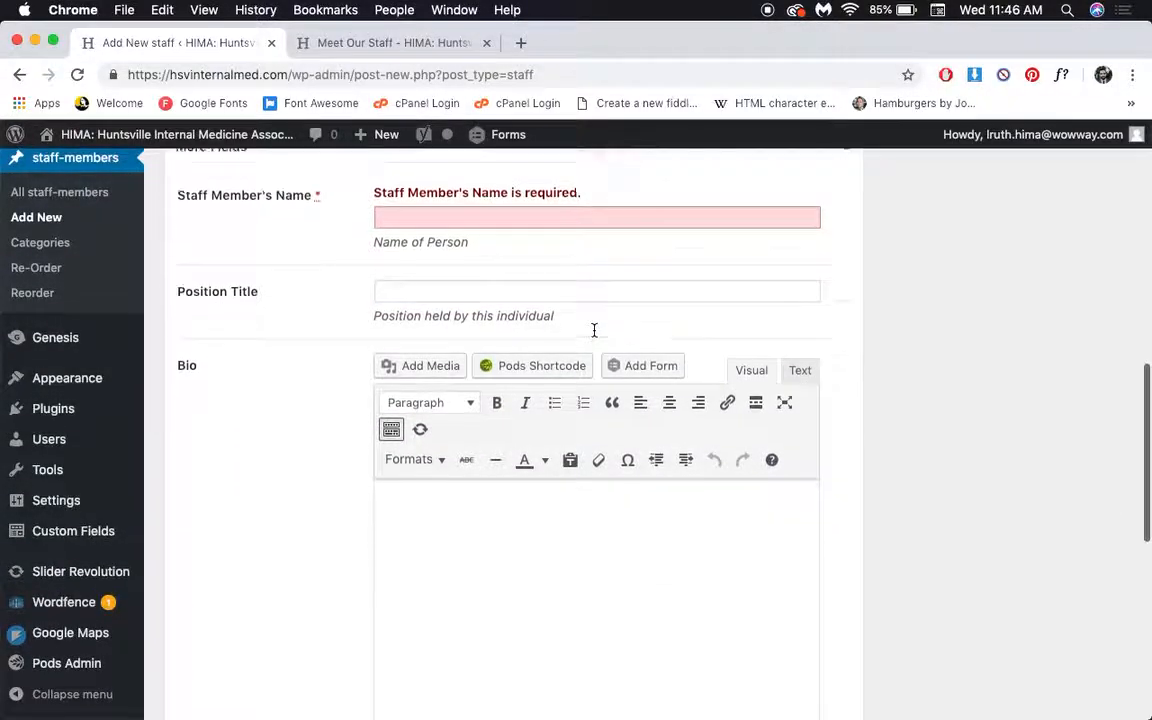
click(544, 377)
scroll(544, 377, down, 5)
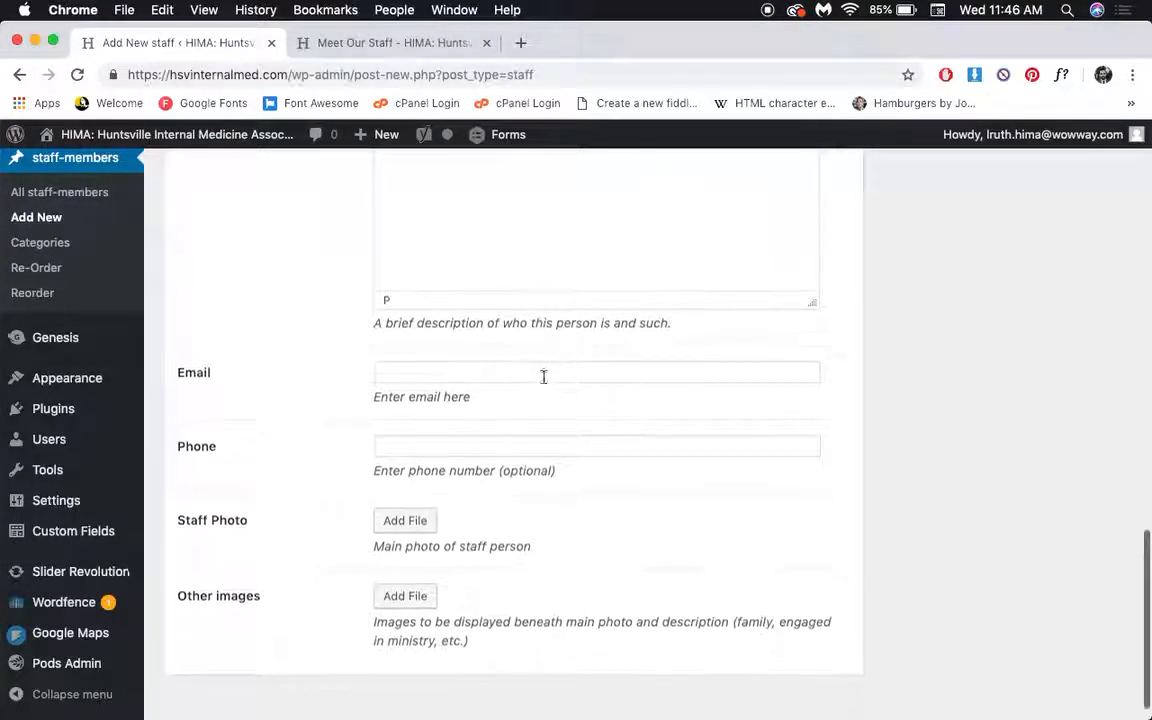
click(381, 44)
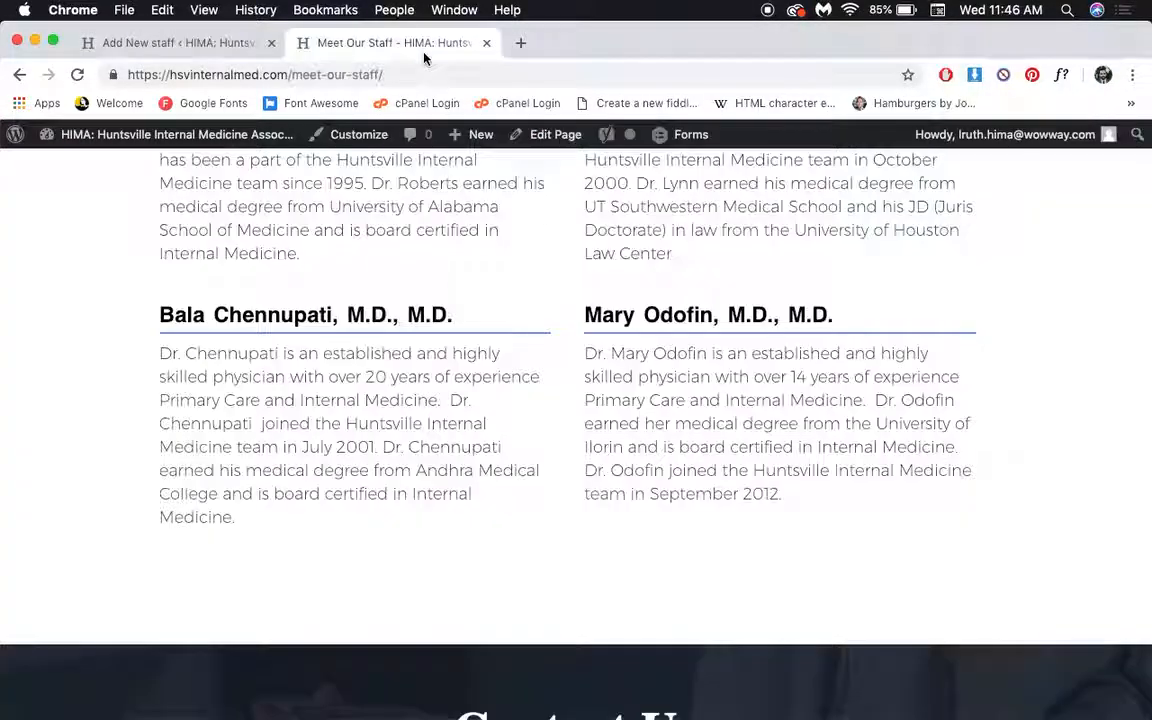
click(250, 52)
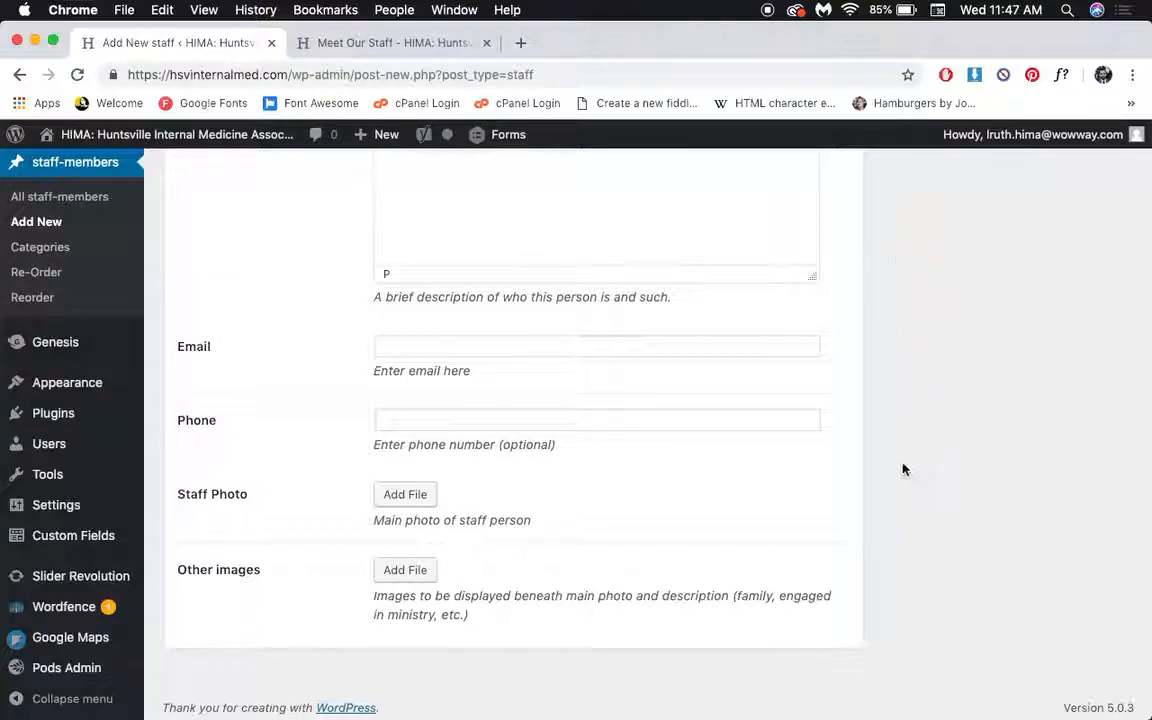
Review the publishing options of the new staff entry, leave it unpublished for the staff-members list, and glance at the Meet Our Staff page
scroll(924, 383, up, 15)
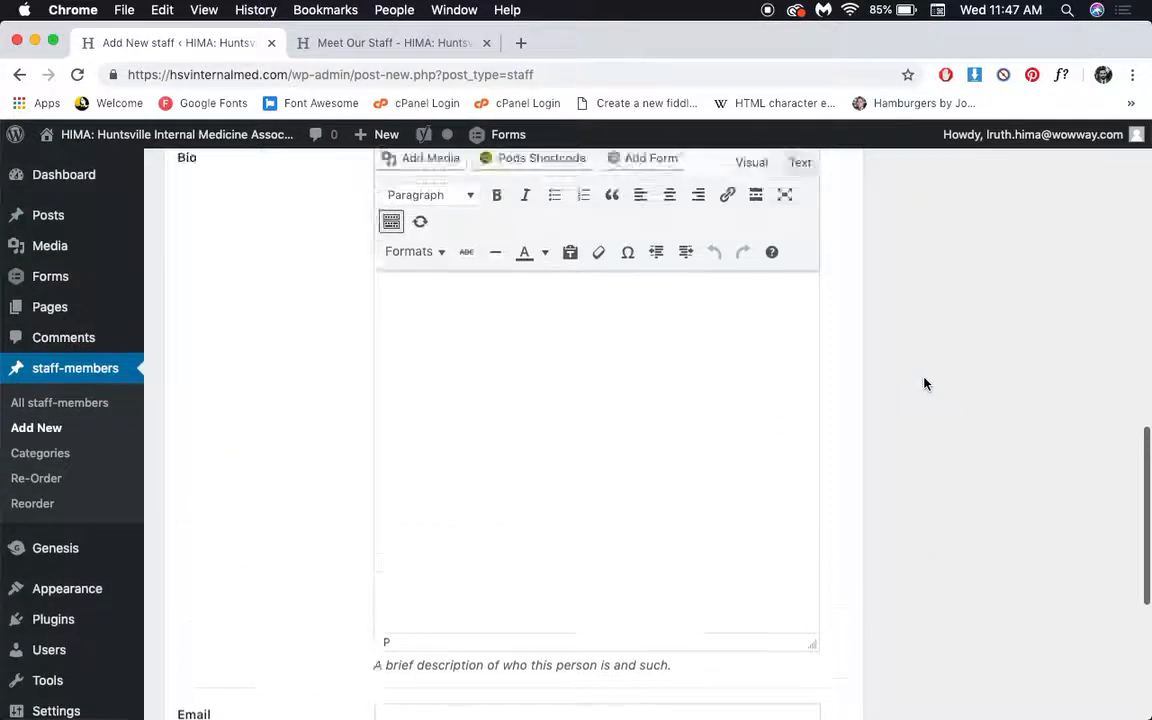
scroll(924, 383, up, 4)
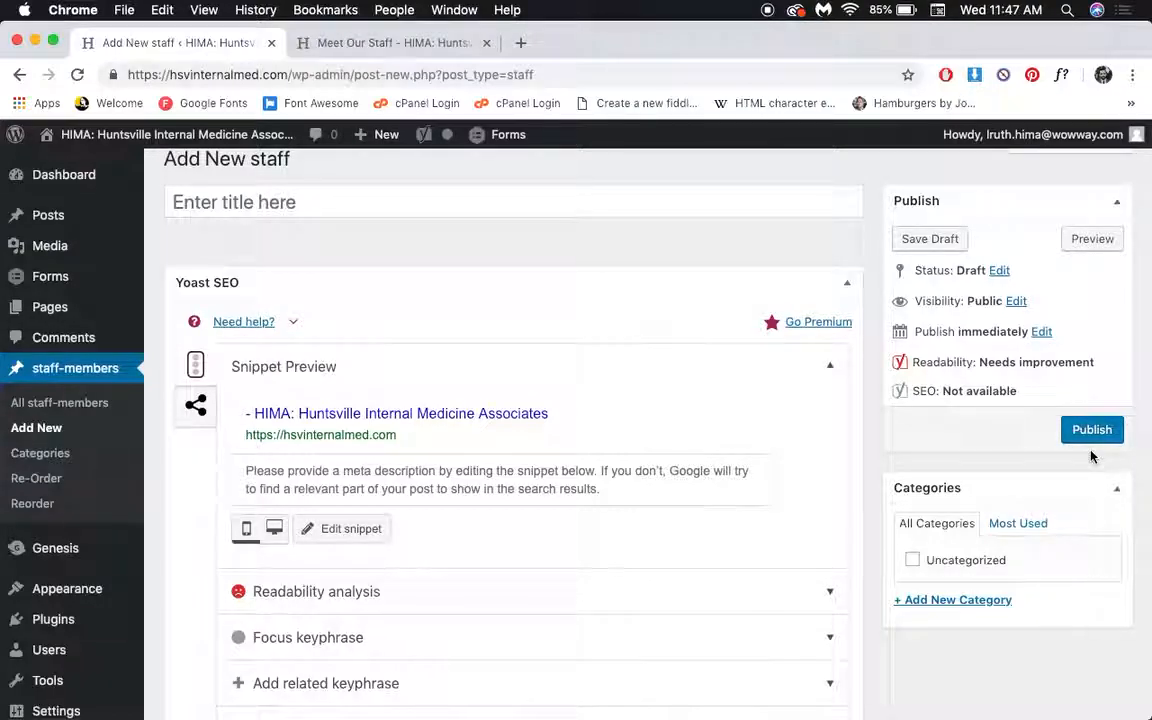
click(48, 403)
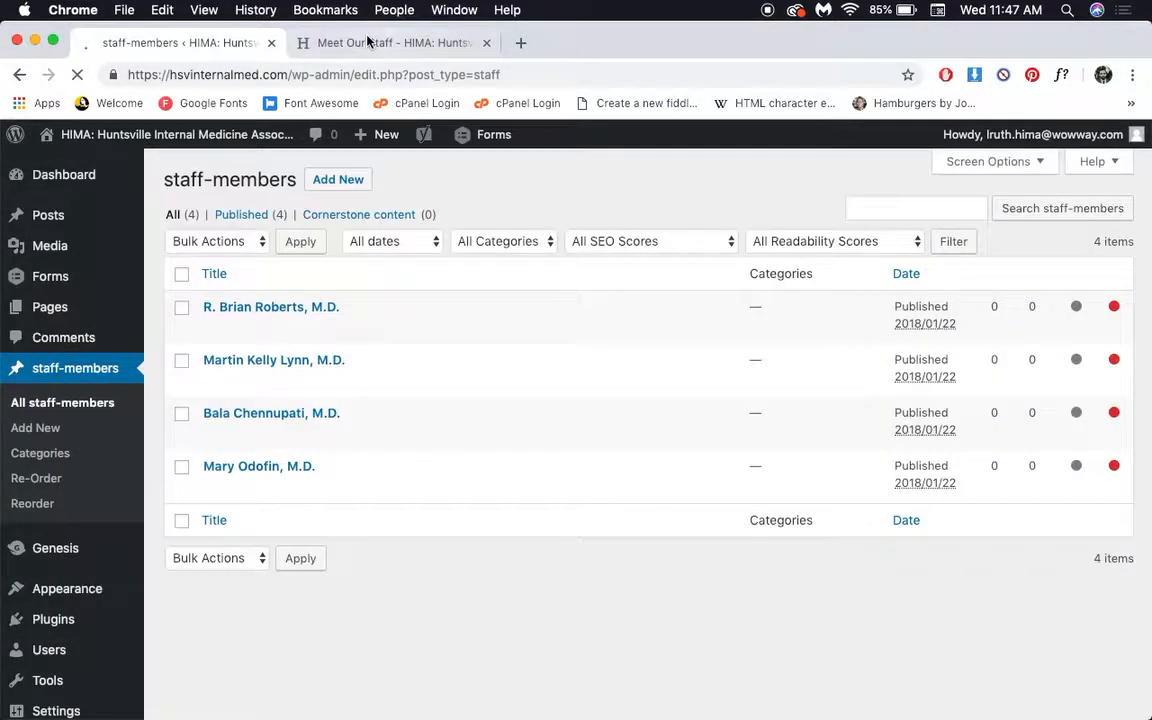
click(373, 42)
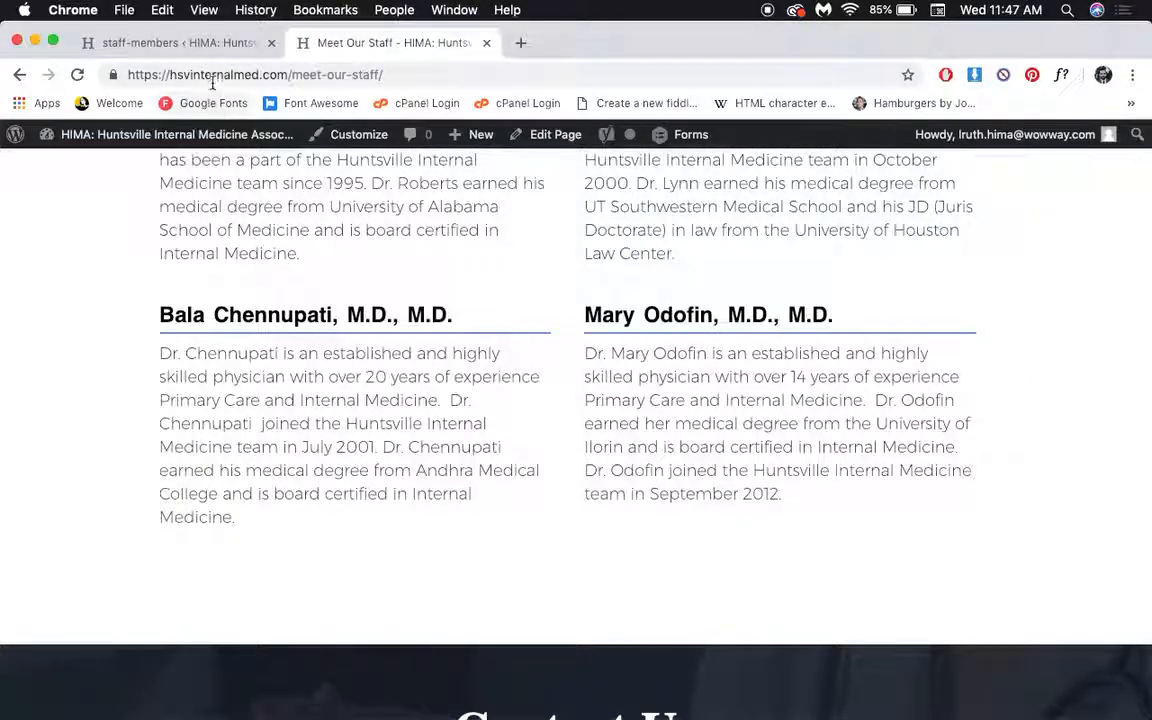
click(206, 42)
Open the first listed physician's staff entry for editing and examine its name, position title, bio and update options
mouse_move(247, 334)
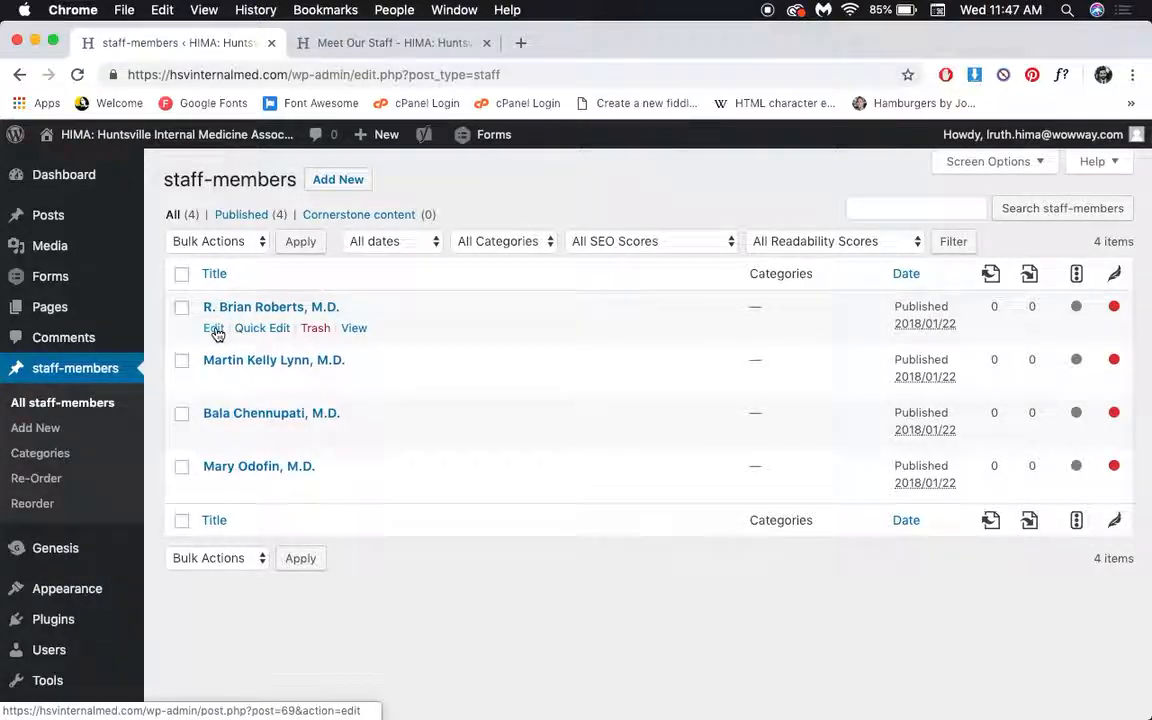
click(214, 329)
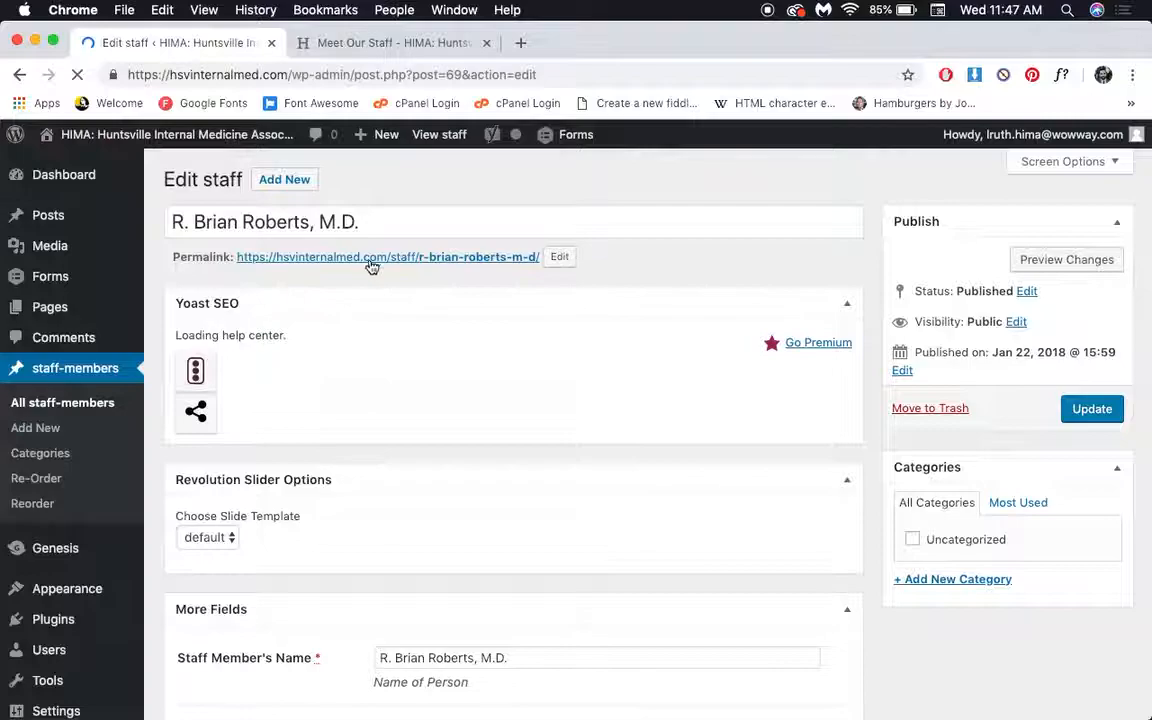
scroll(412, 233, down, 10)
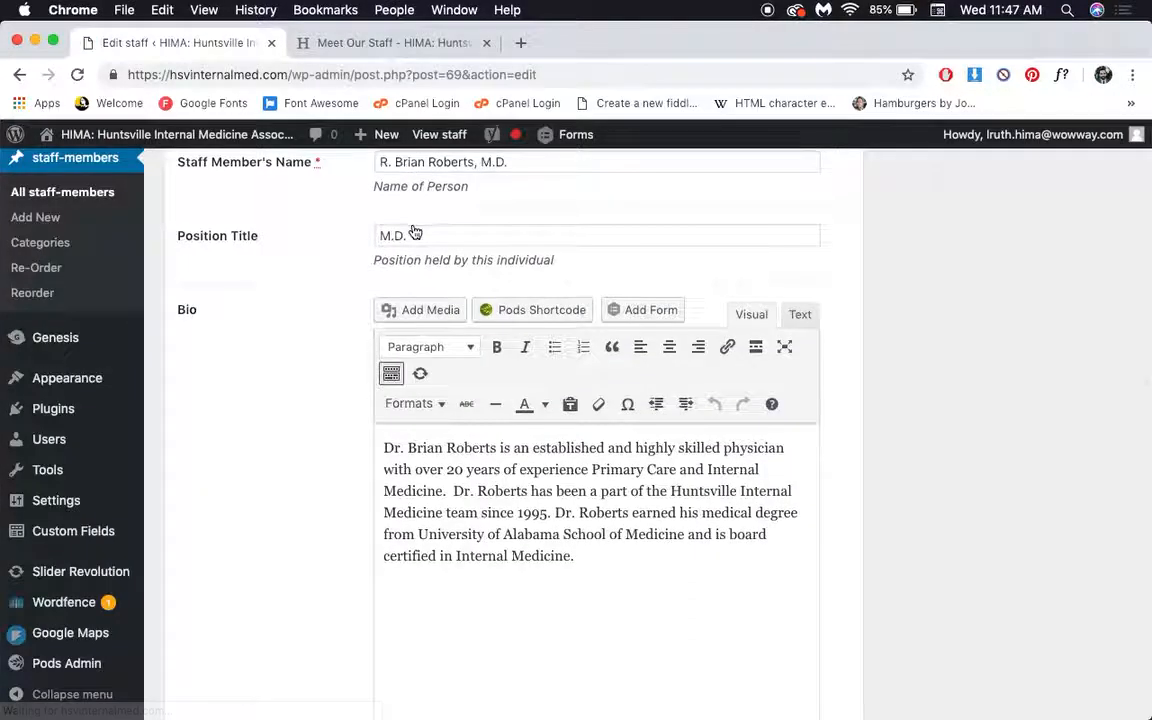
scroll(455, 255, down, 3)
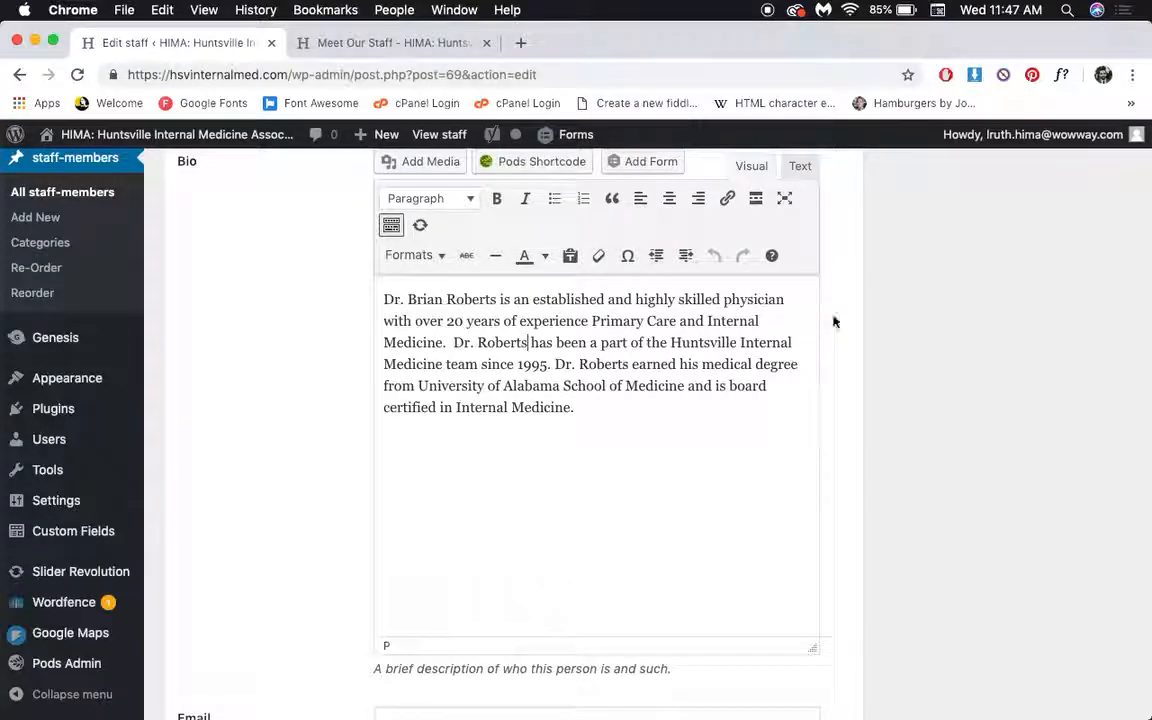
scroll(836, 558, down, 5)
scroll(833, 560, up, 10)
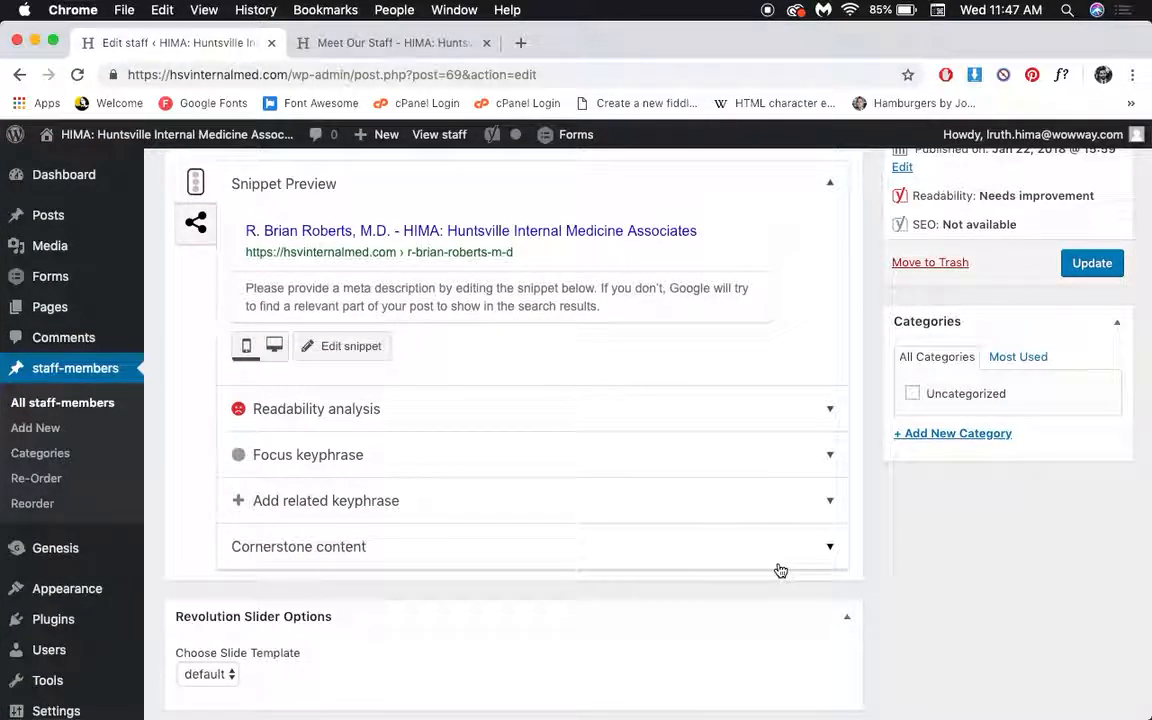
scroll(124, 430, down, 3)
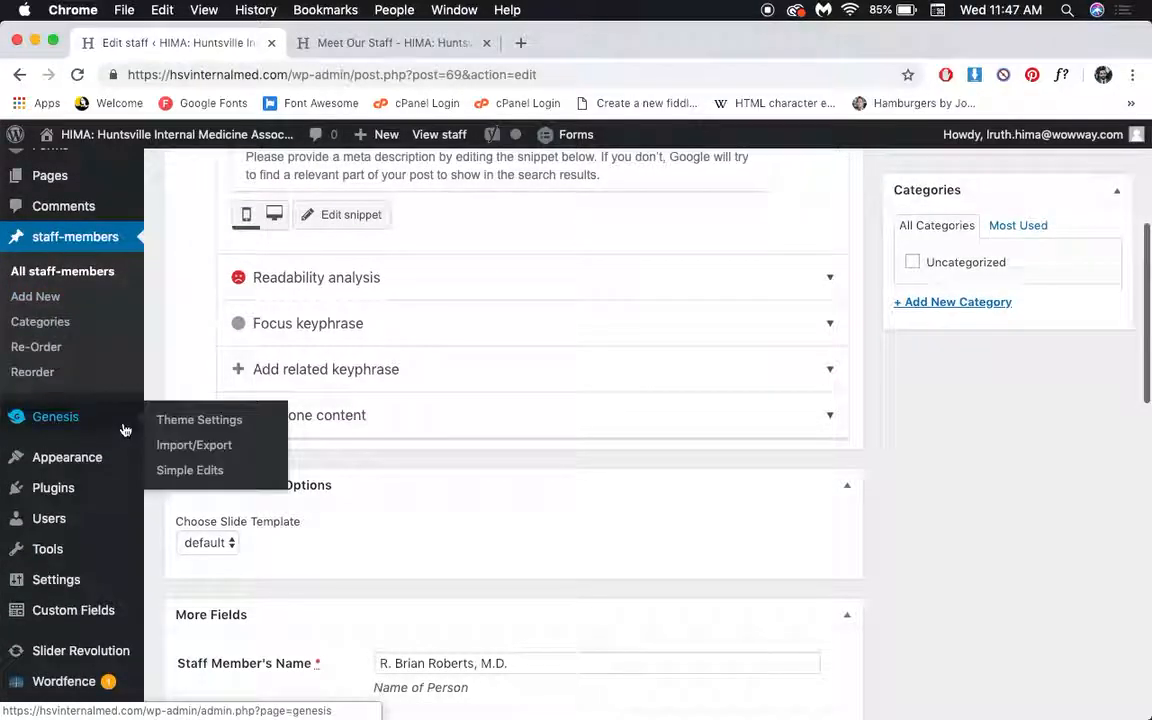
Open the Widgets admin page, examine the header and Contact Us footer on the live Meet Our Staff page, and return to the widgets
mouse_move(88, 460)
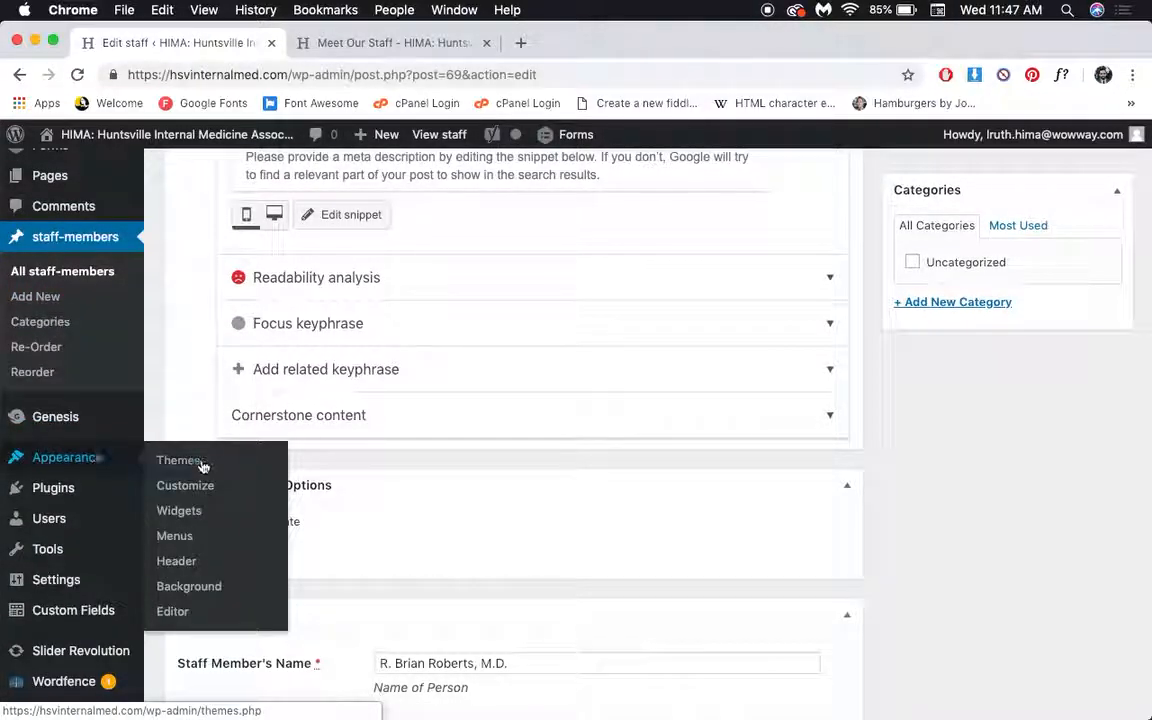
click(195, 519)
click(408, 42)
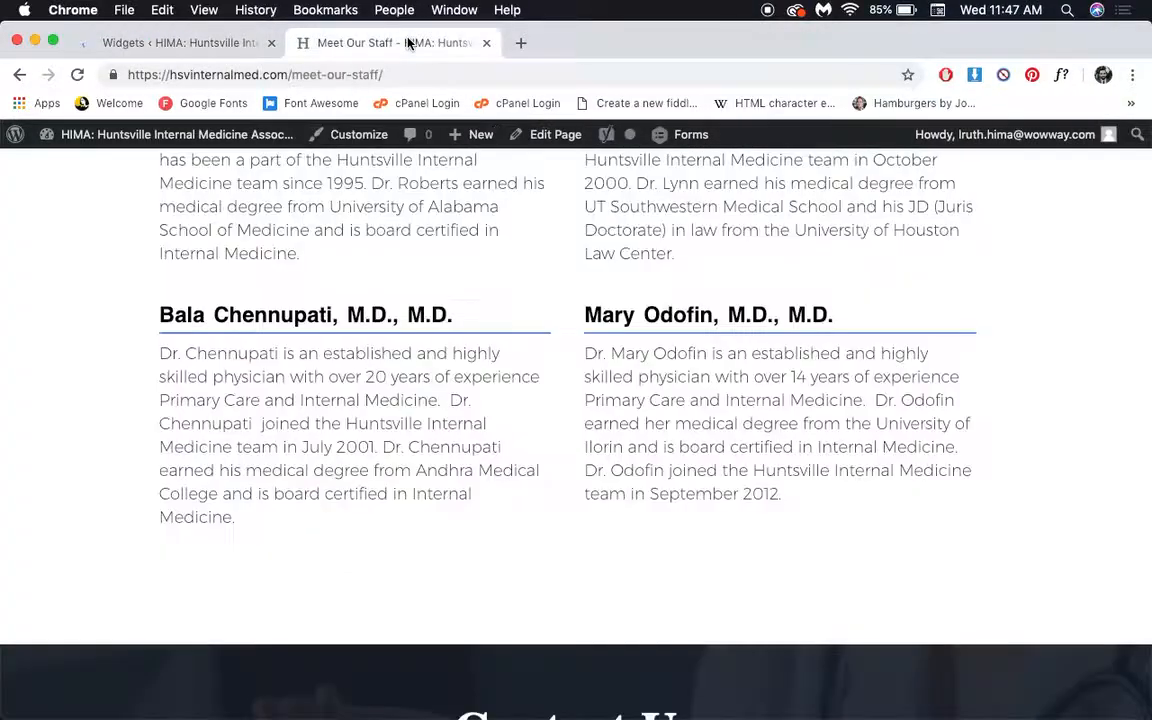
scroll(392, 341, up, 15)
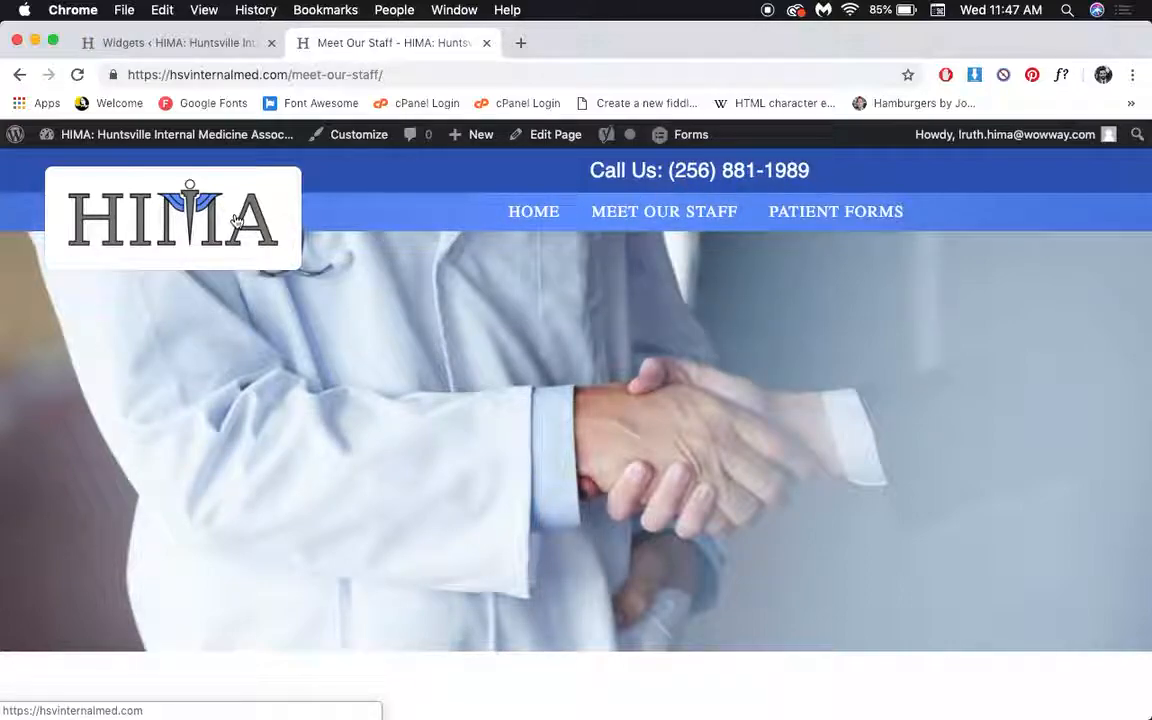
scroll(553, 242, down, 15)
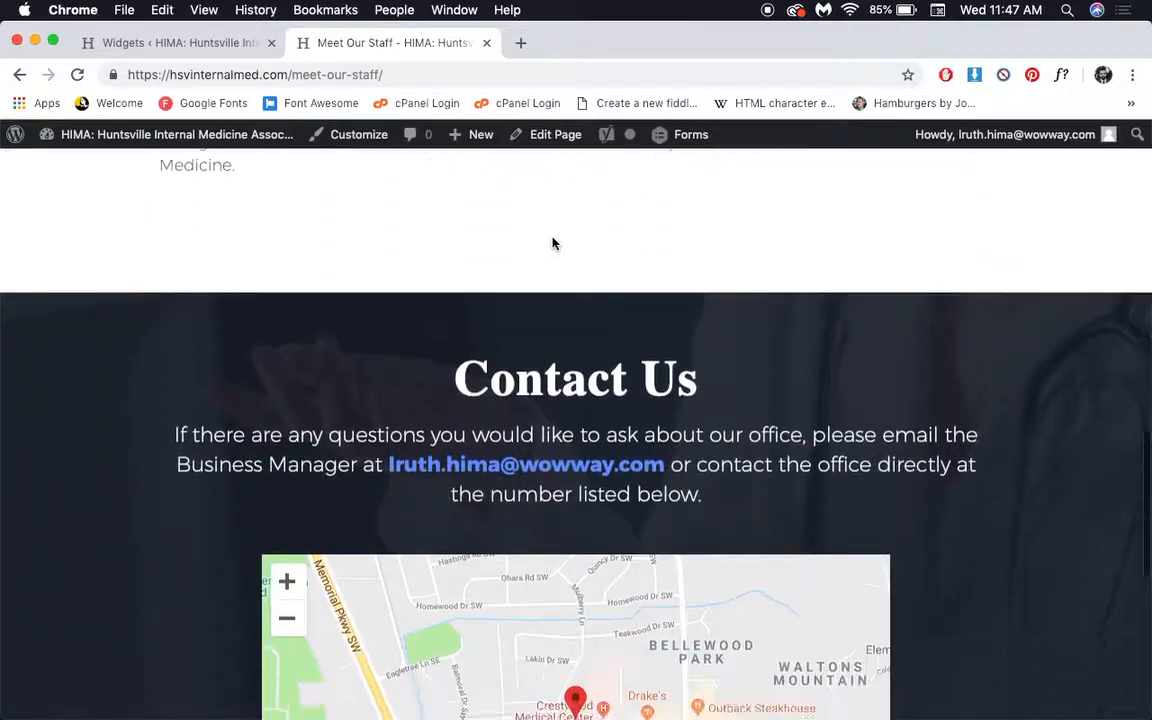
scroll(930, 358, up, 3)
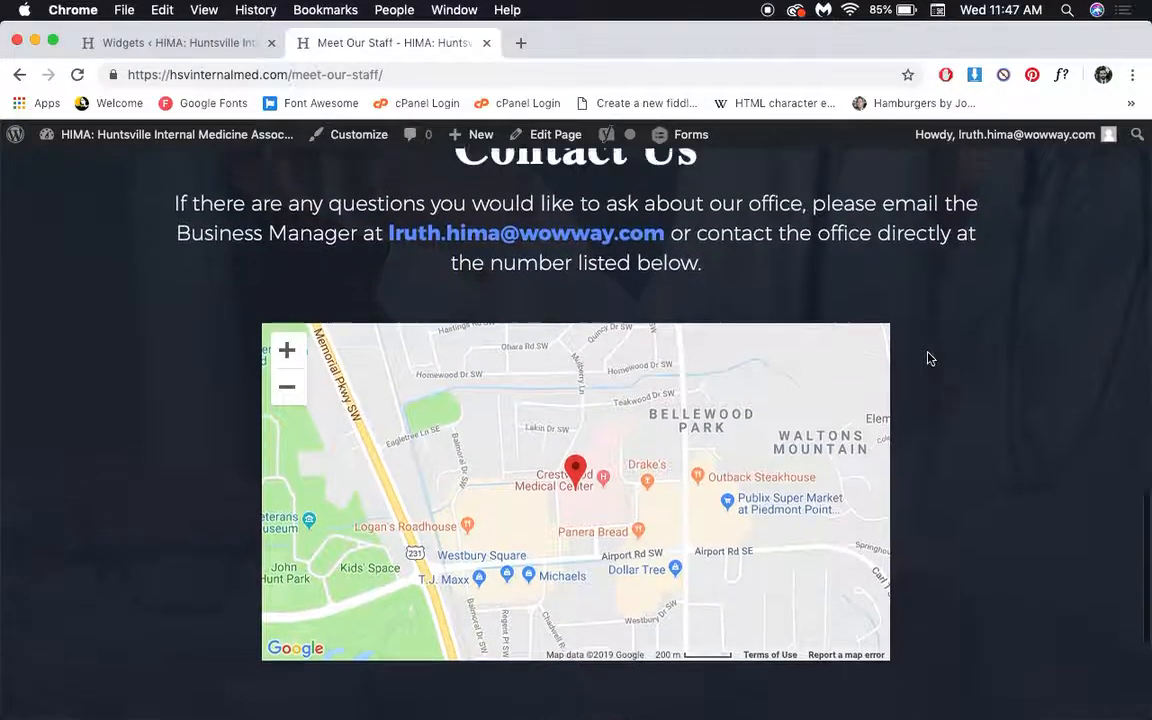
scroll(930, 358, down, 6)
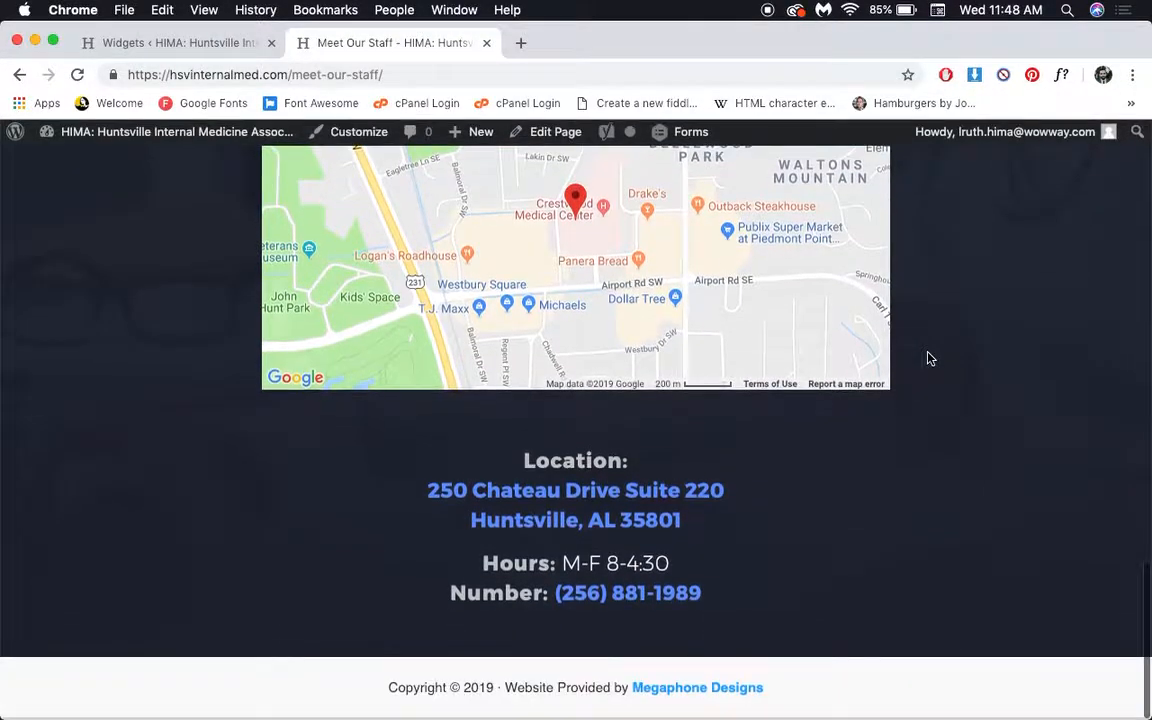
click(212, 46)
Expand the Footer 1 area and inspect the Image and Navigation Menu widgets in Header Right, collapsing each again
scroll(608, 217, down, 1)
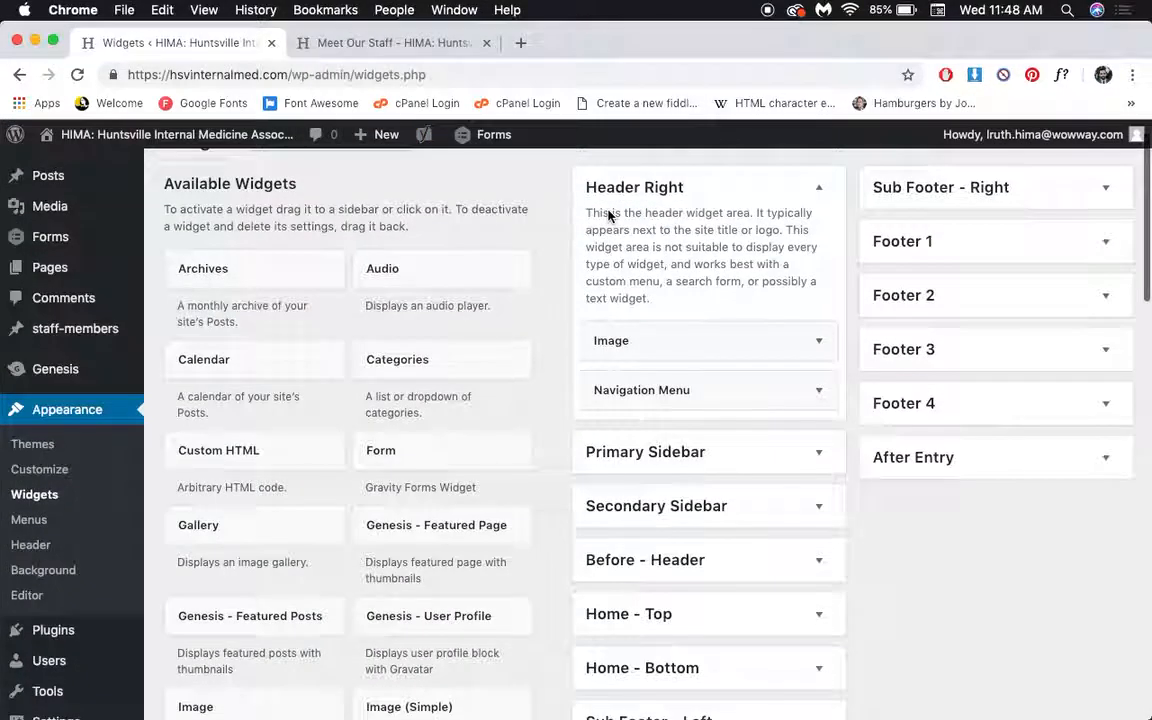
click(1068, 247)
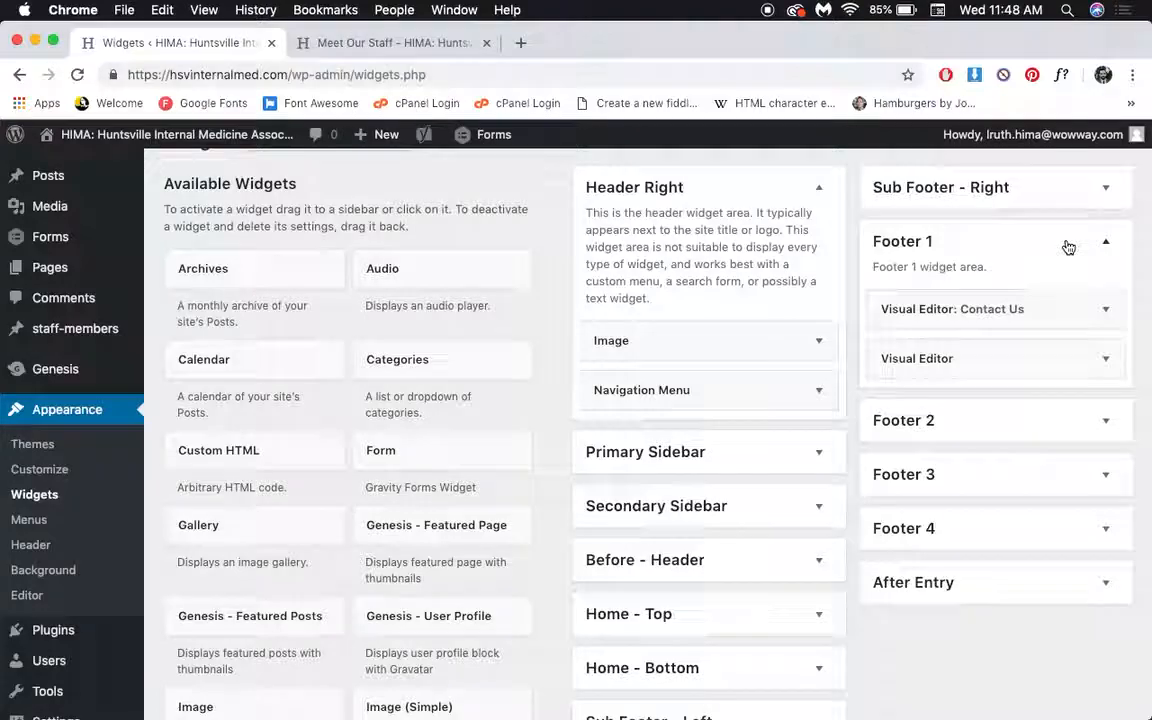
click(818, 339)
click(795, 341)
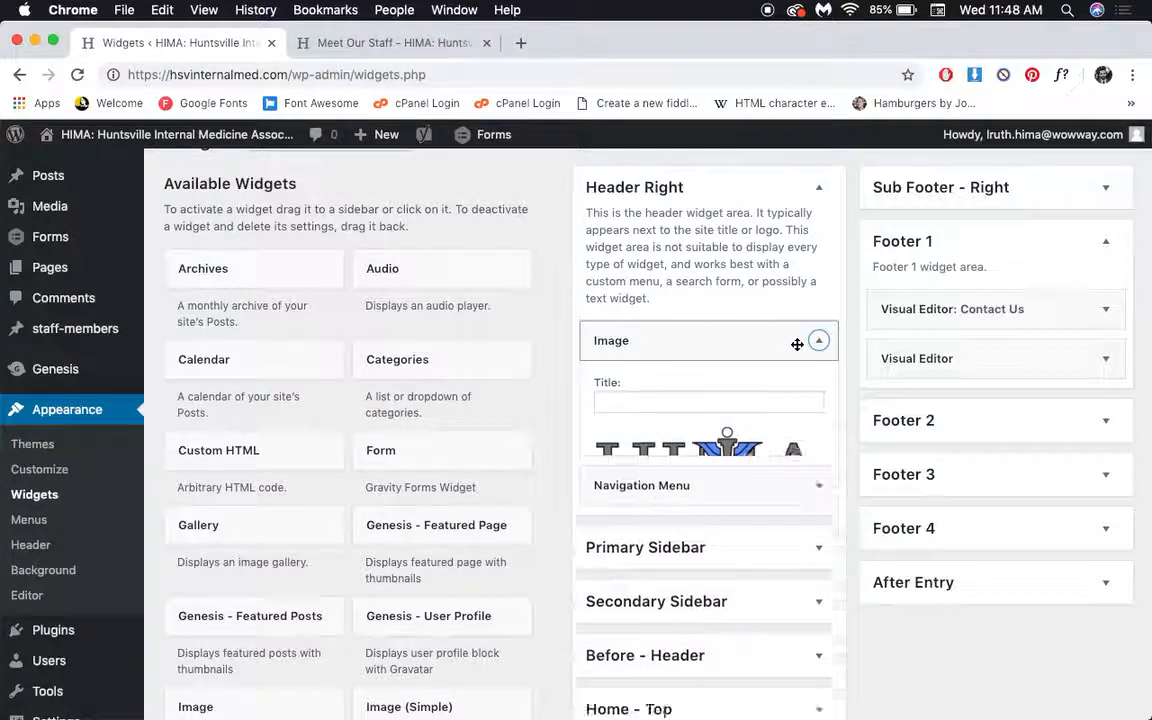
click(818, 390)
scroll(817, 392, down, 2)
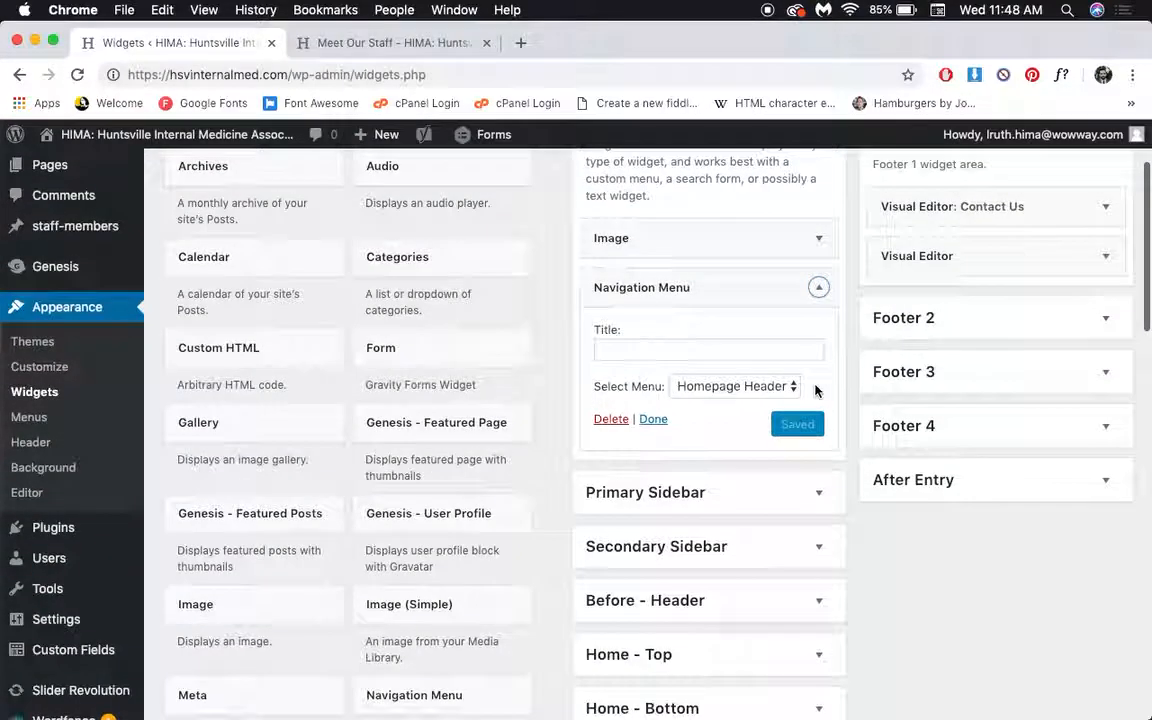
click(818, 288)
scroll(864, 279, up, 2)
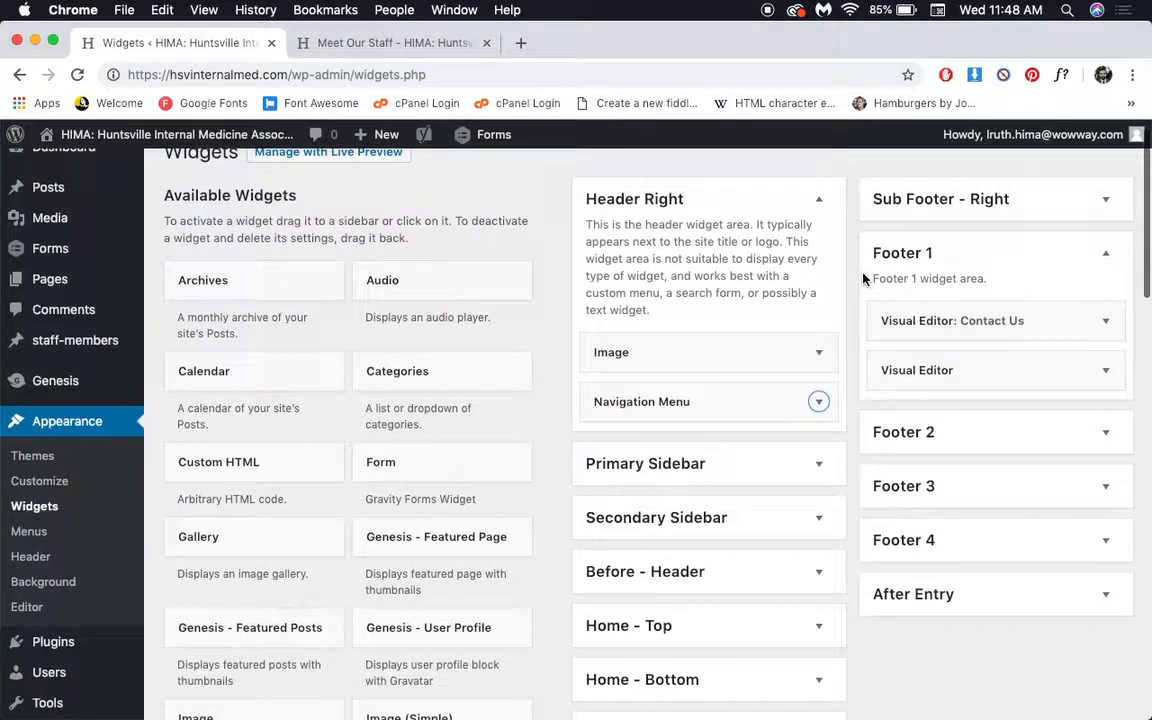
Open the Contact Us widget in Footer 1, compare its text with the live page's Contact Us section, and collapse it
click(330, 42)
scroll(432, 187, up, 2)
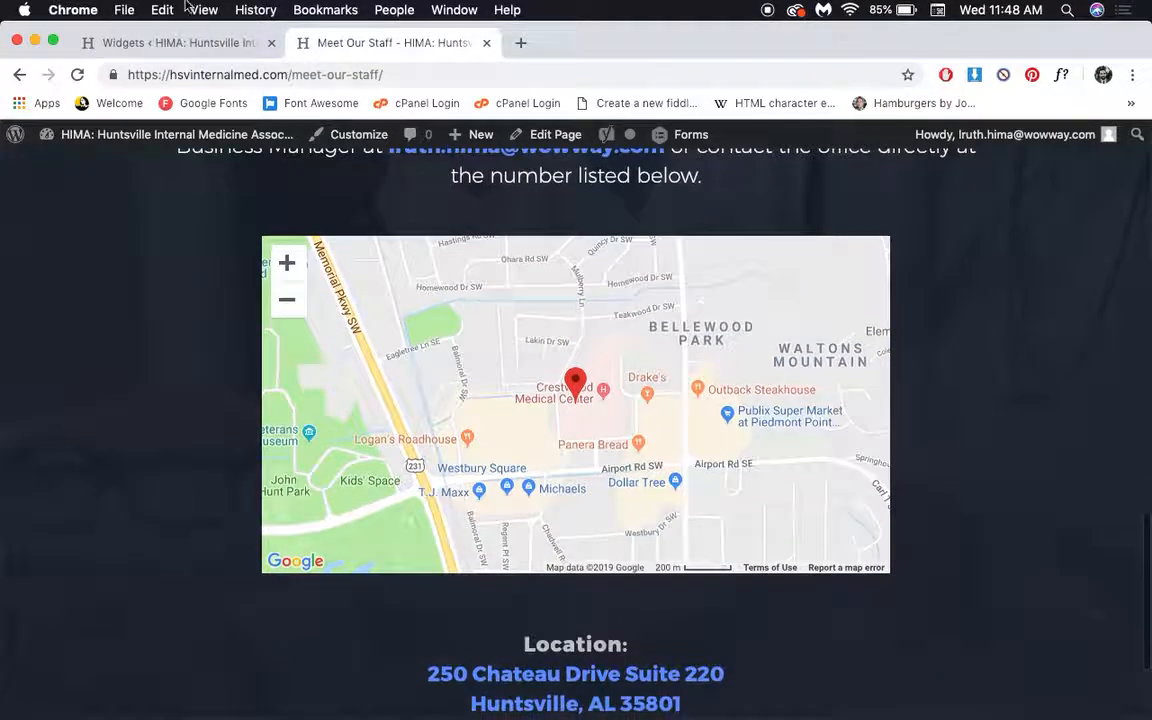
click(175, 43)
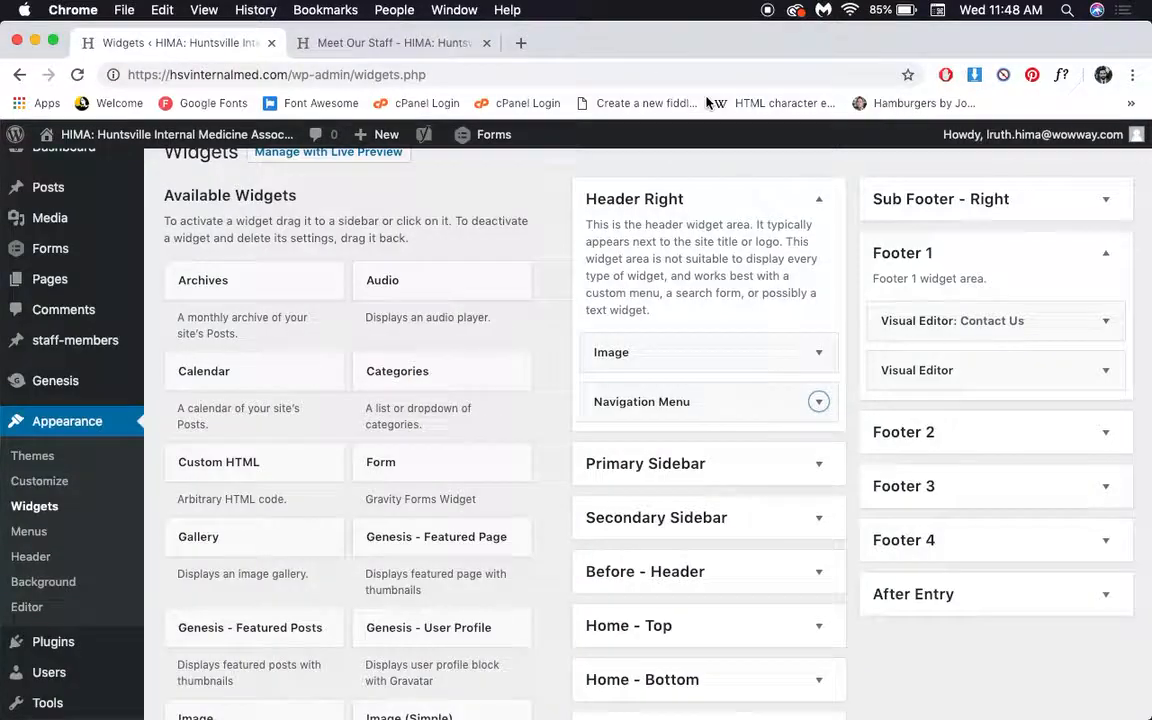
click(1107, 322)
scroll(800, 410, down, 2)
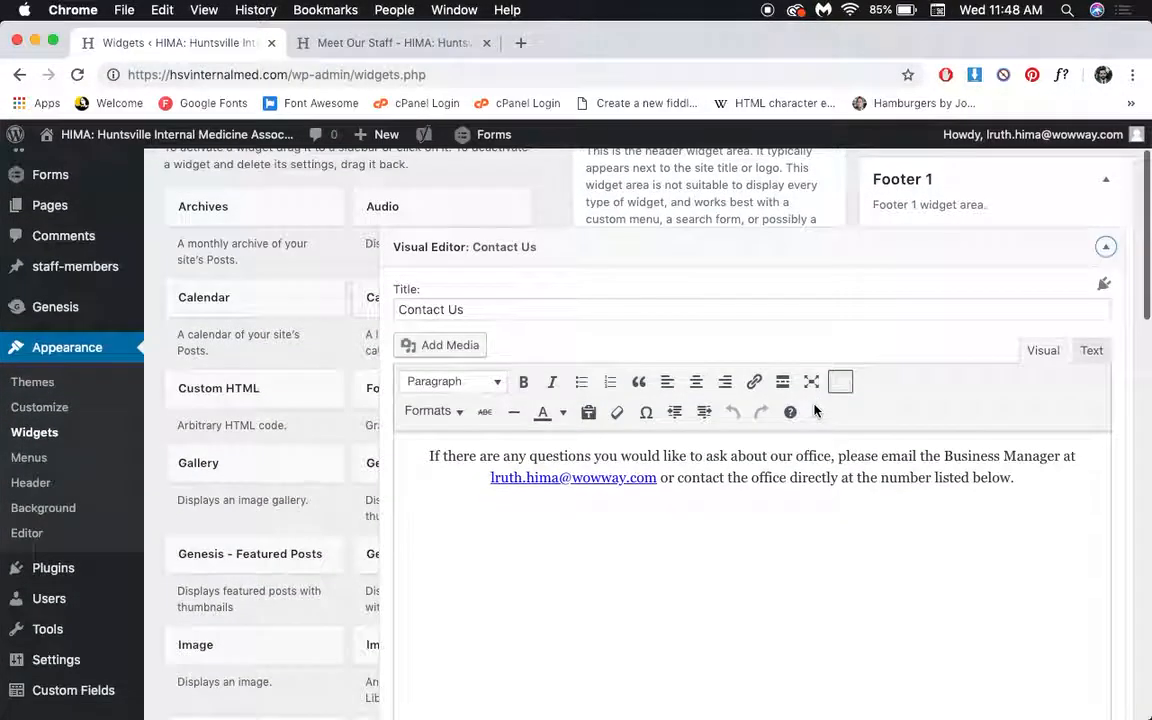
click(324, 46)
scroll(366, 149, up, 2)
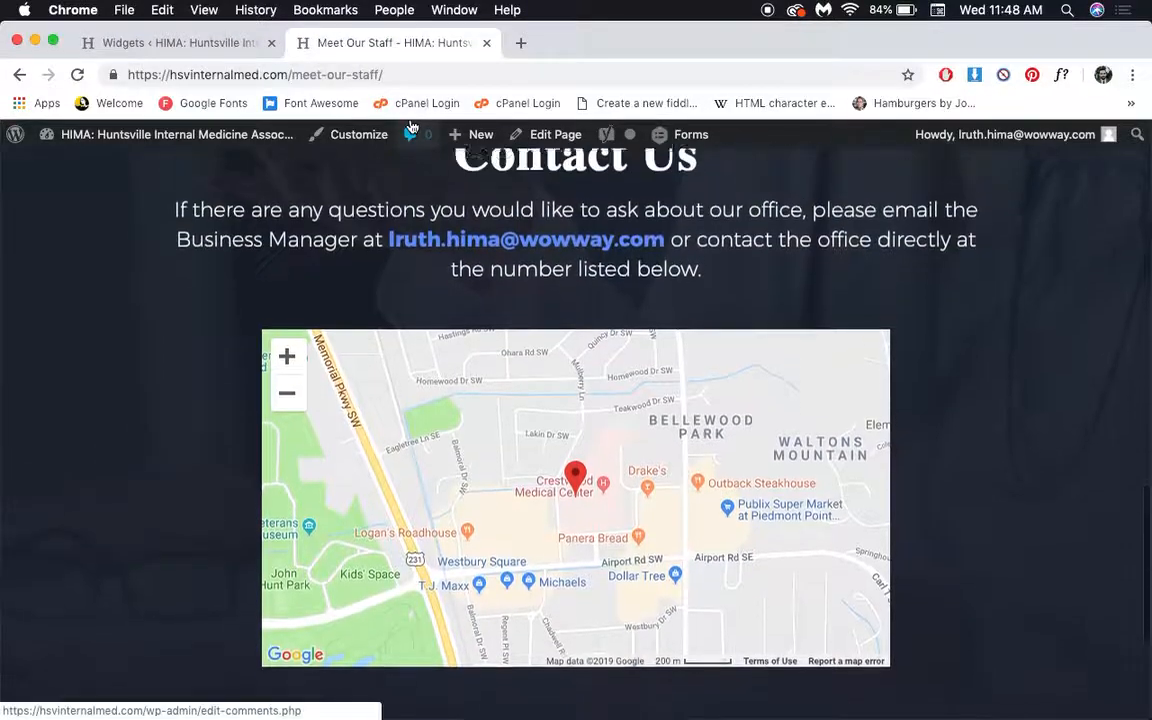
click(211, 44)
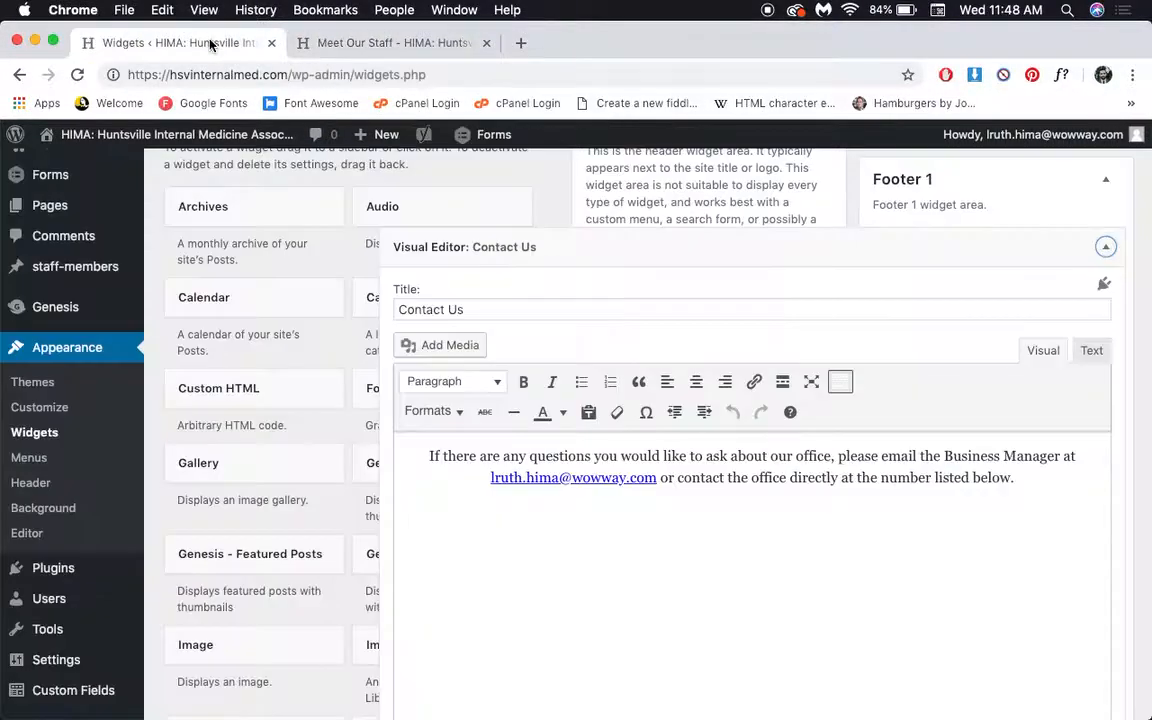
click(1104, 246)
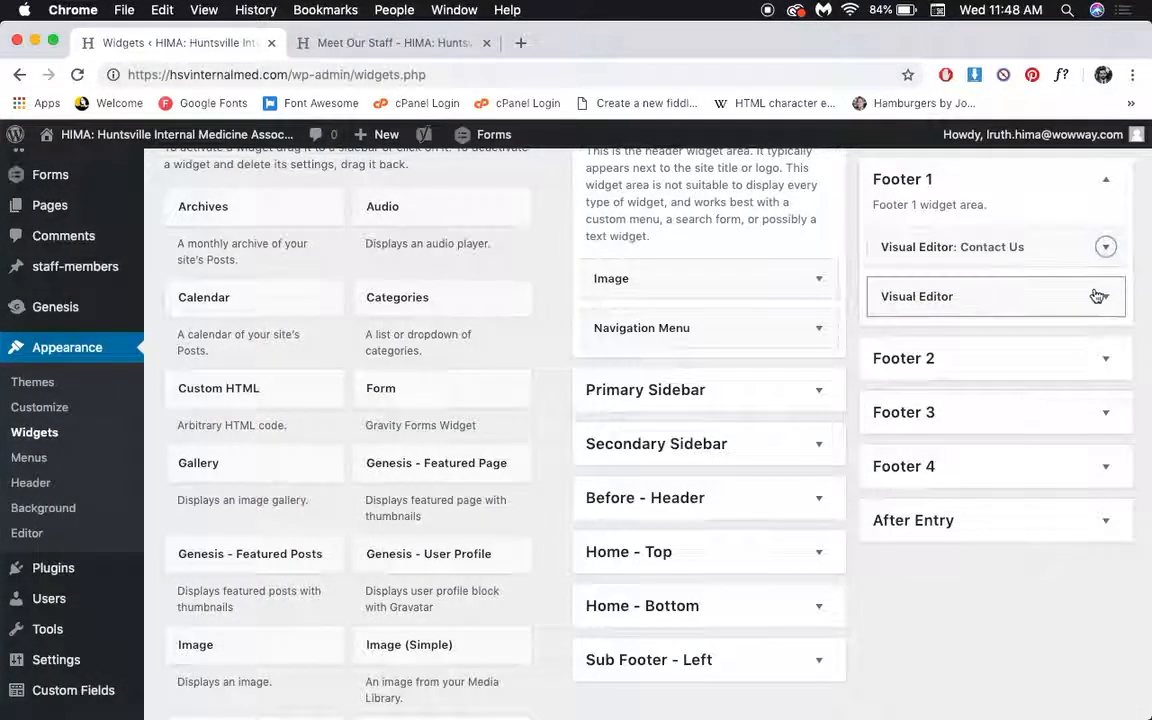
Compare the map shortcode, location and hours in Footer 1's untitled Visual Editor widget with the live footer, and recheck the Contact Us widget
click(1105, 297)
scroll(1100, 299, down, 2)
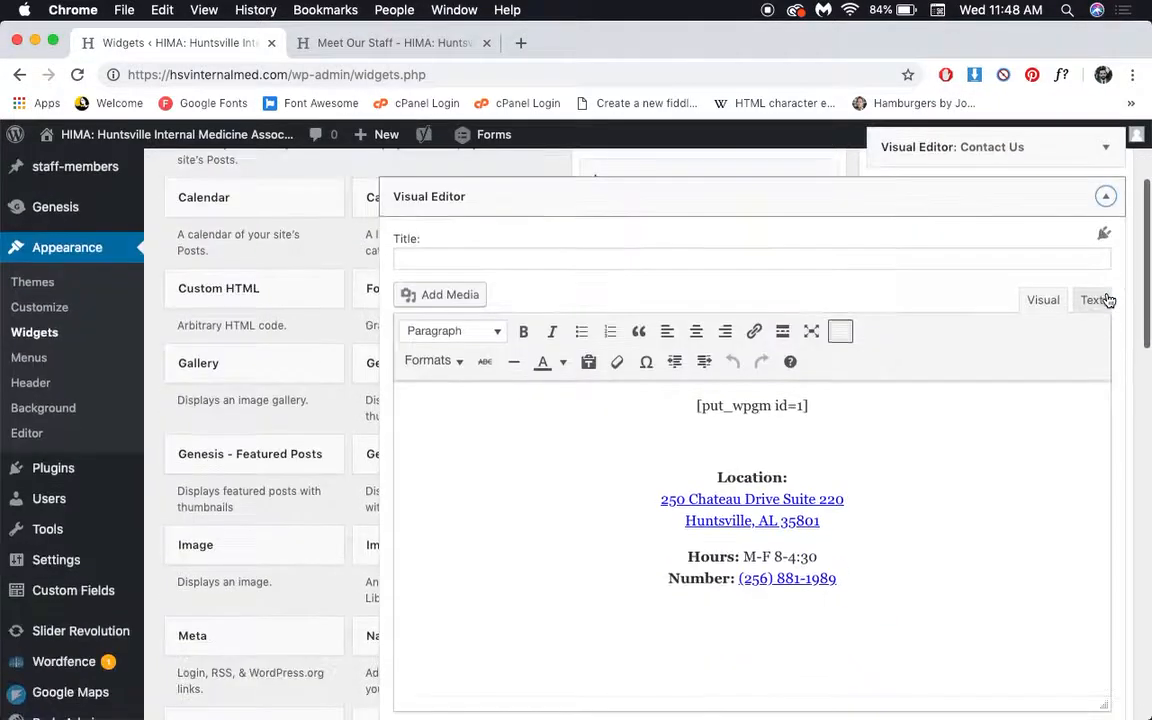
drag(806, 406, 675, 408)
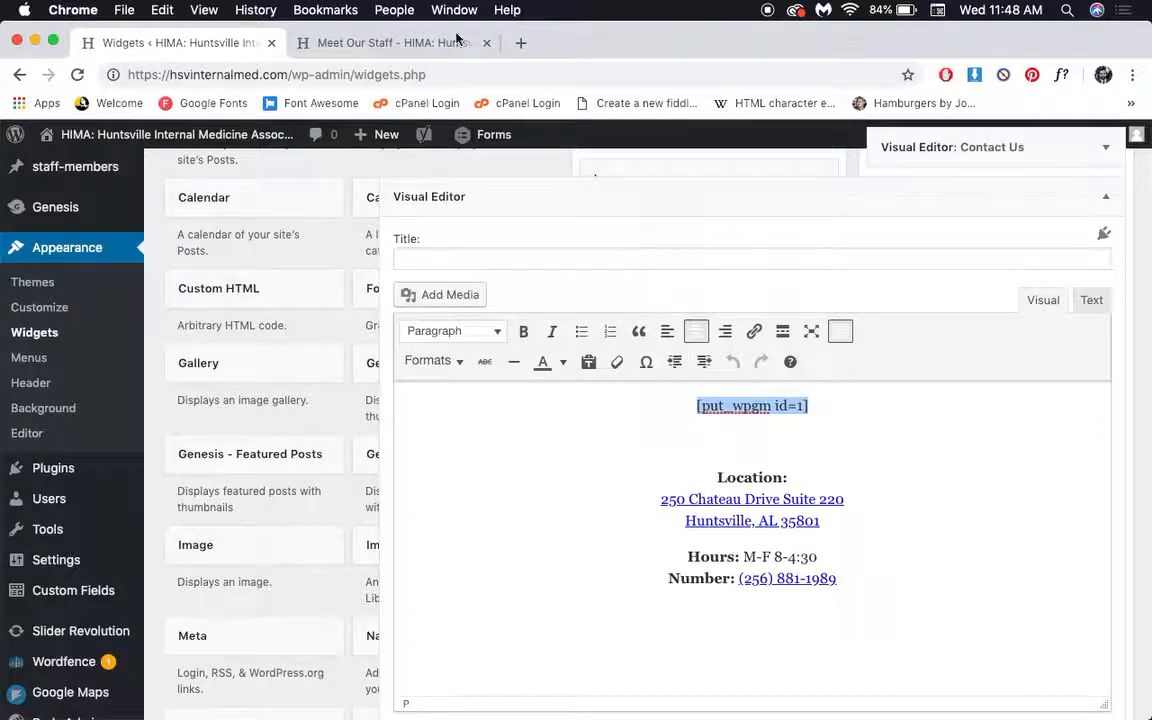
click(384, 40)
scroll(495, 245, down, 5)
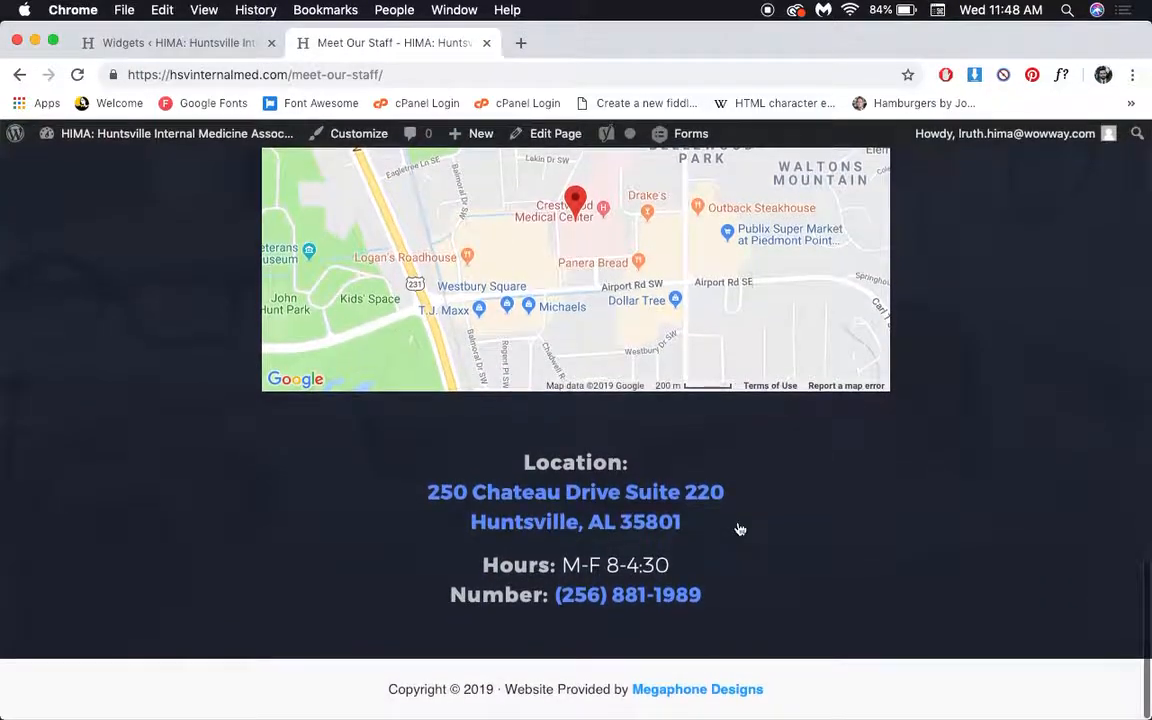
scroll(570, 377, up, 3)
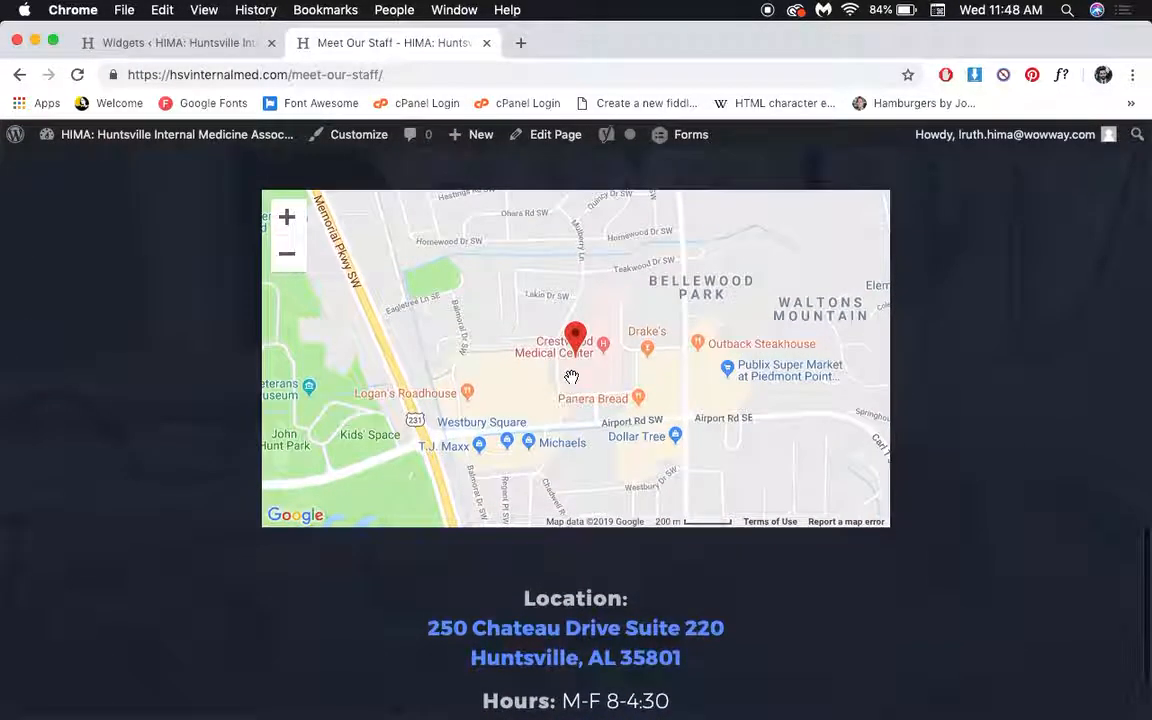
click(236, 48)
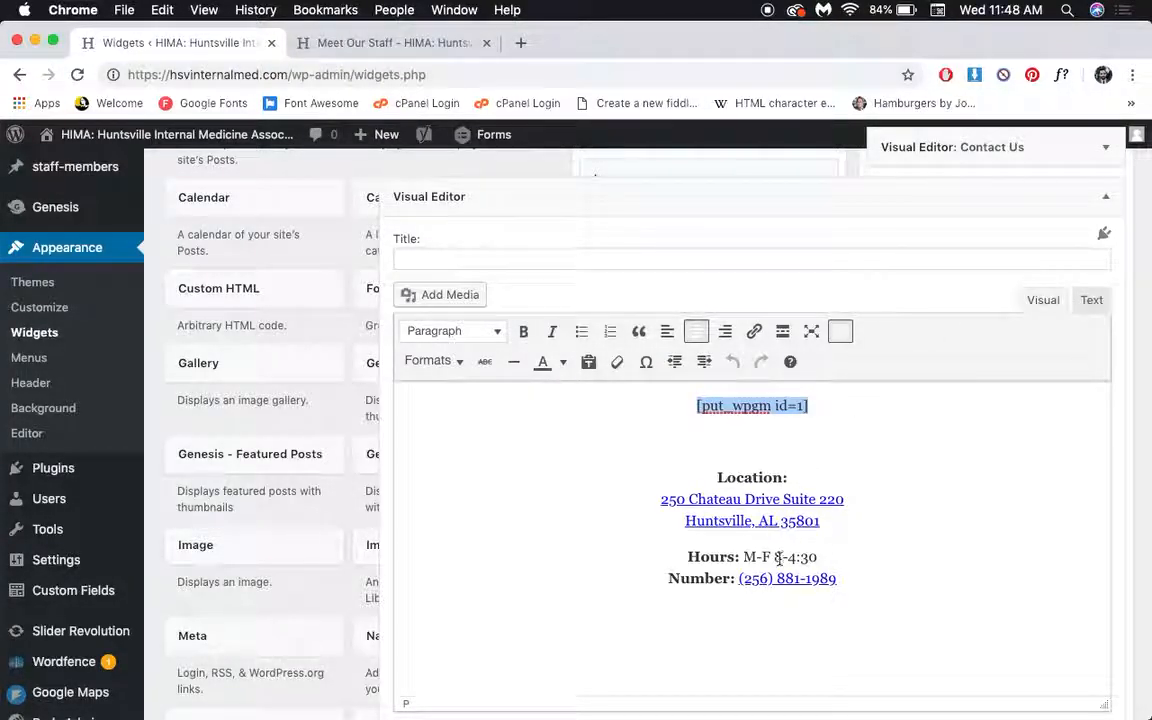
click(1106, 198)
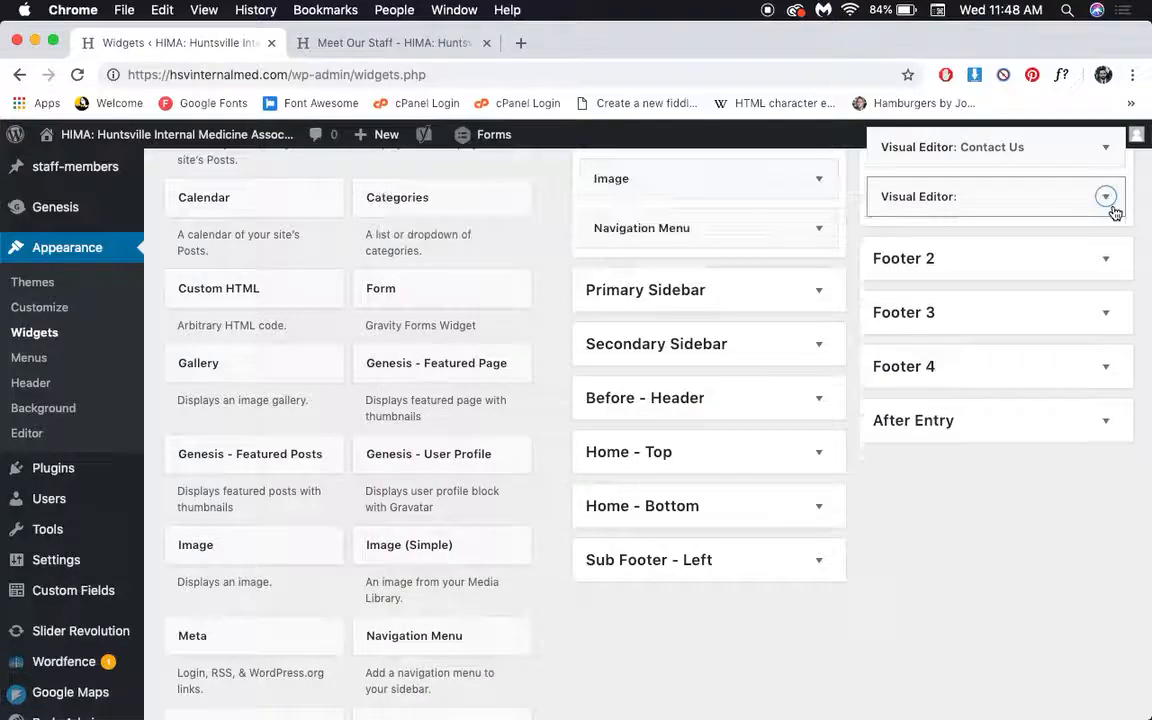
click(1105, 148)
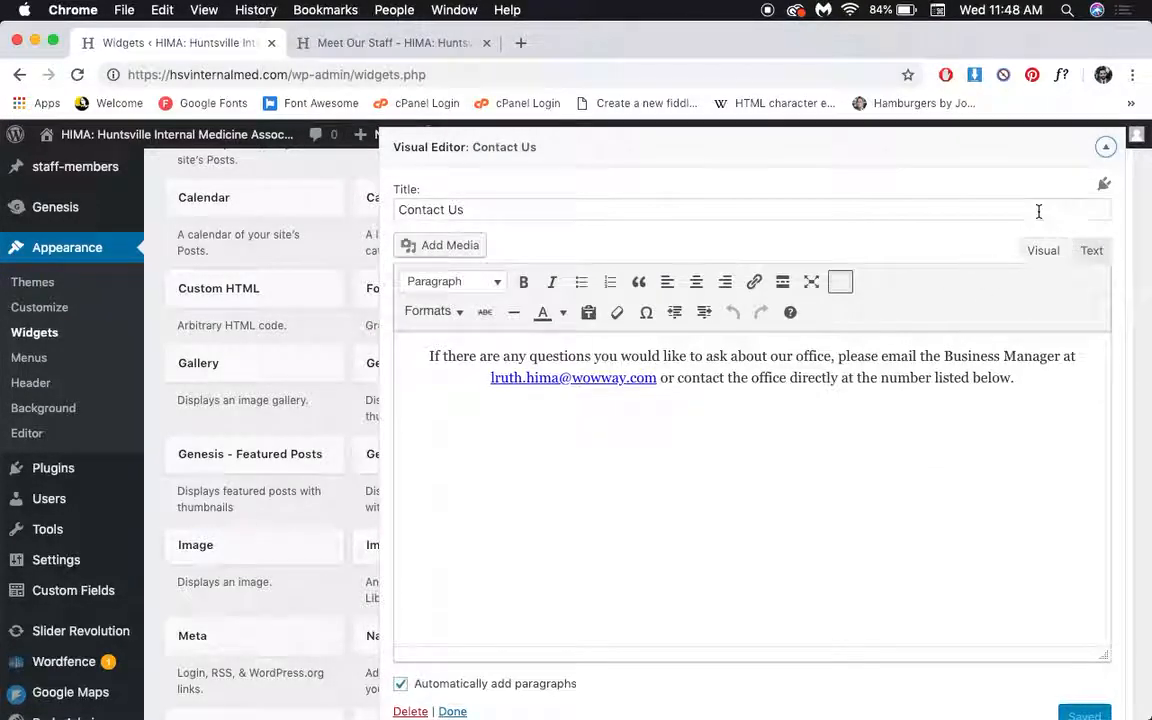
click(1105, 147)
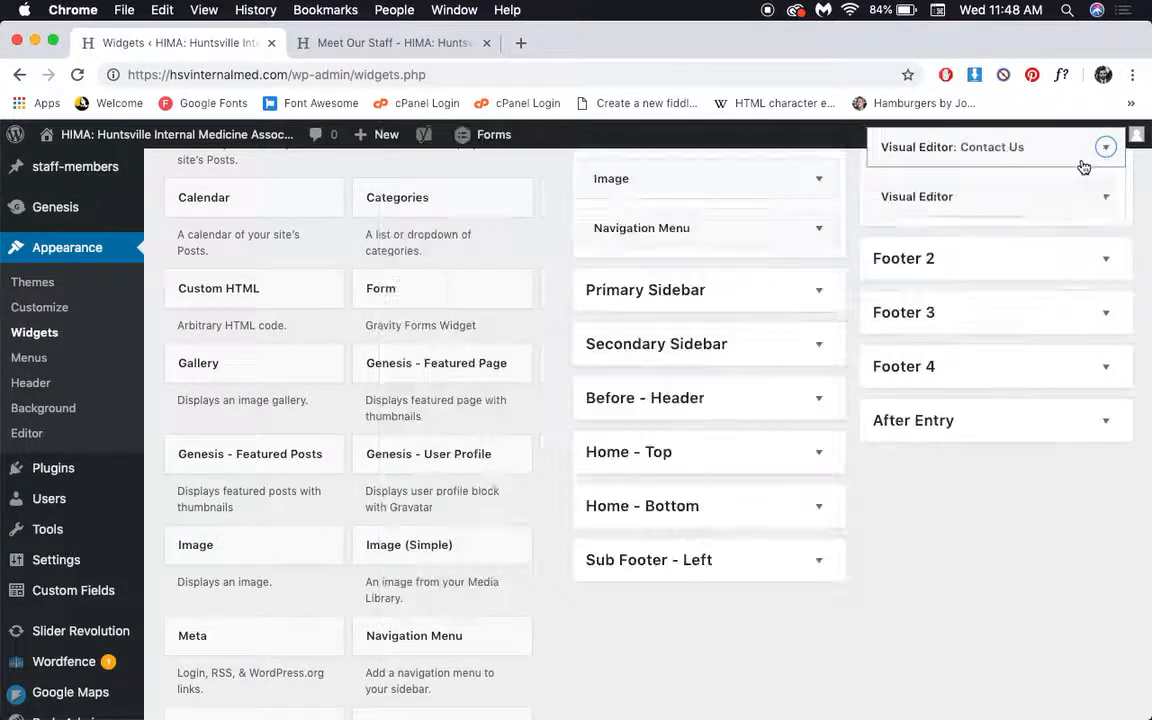
Expand the Image widget in the Header Right area to inspect its logo settings, and collapse it again
scroll(770, 293, up, 2)
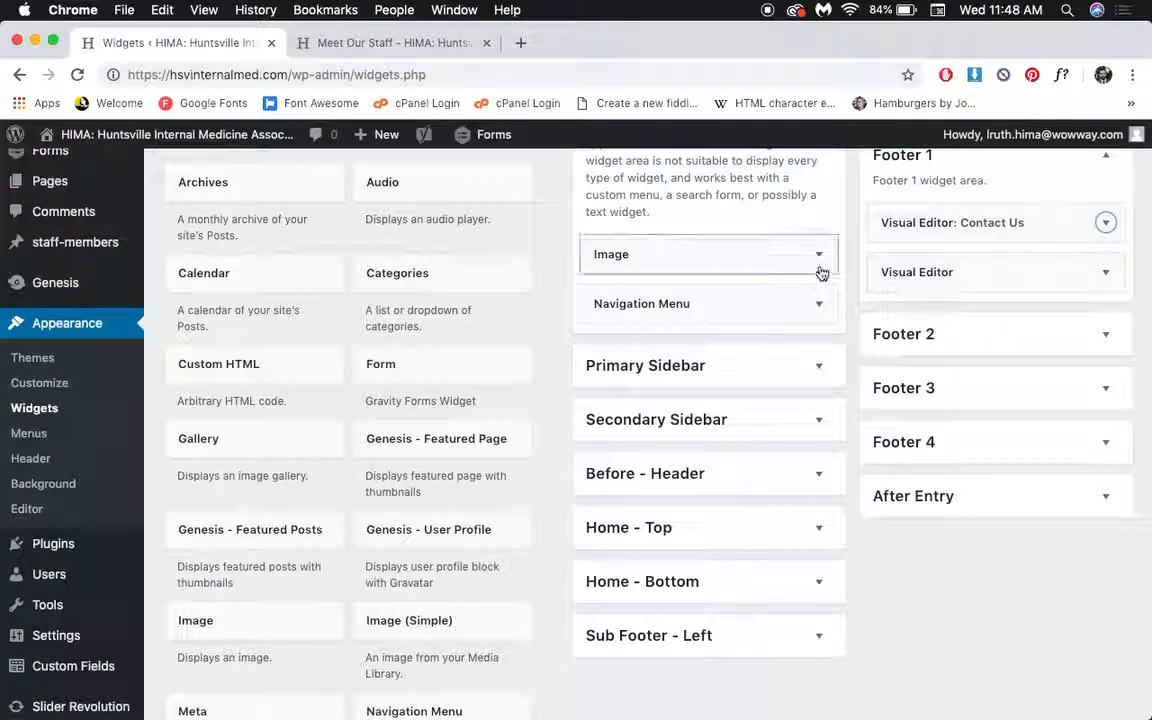
click(819, 262)
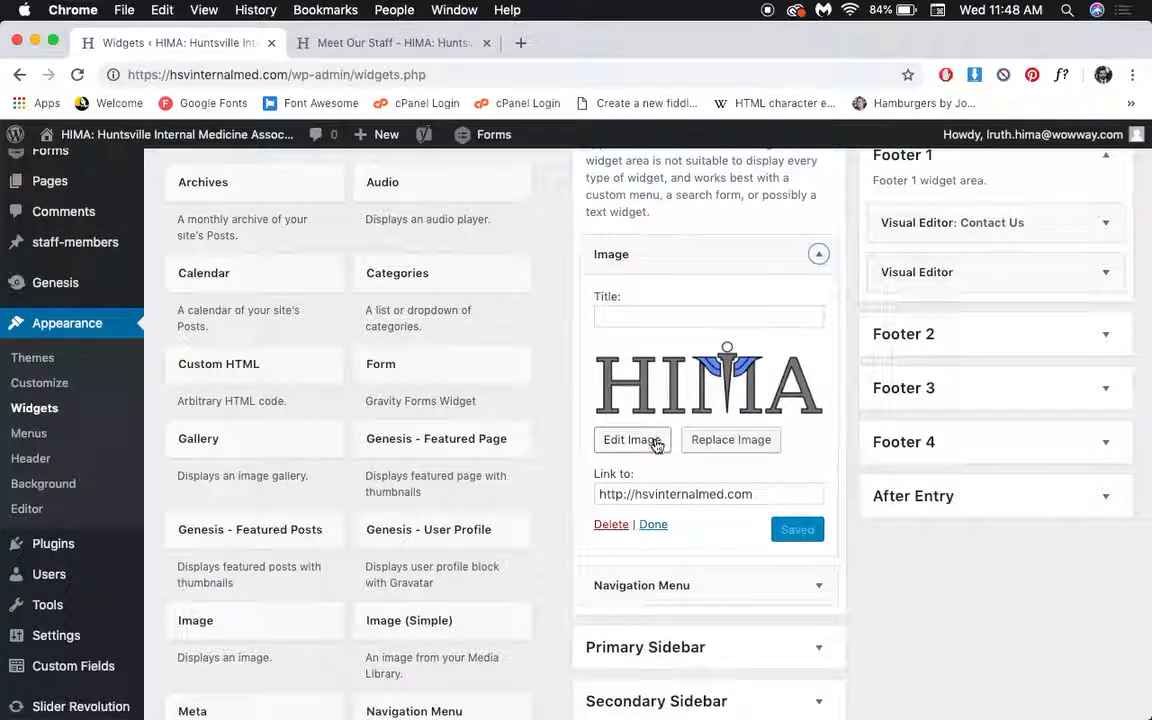
click(817, 263)
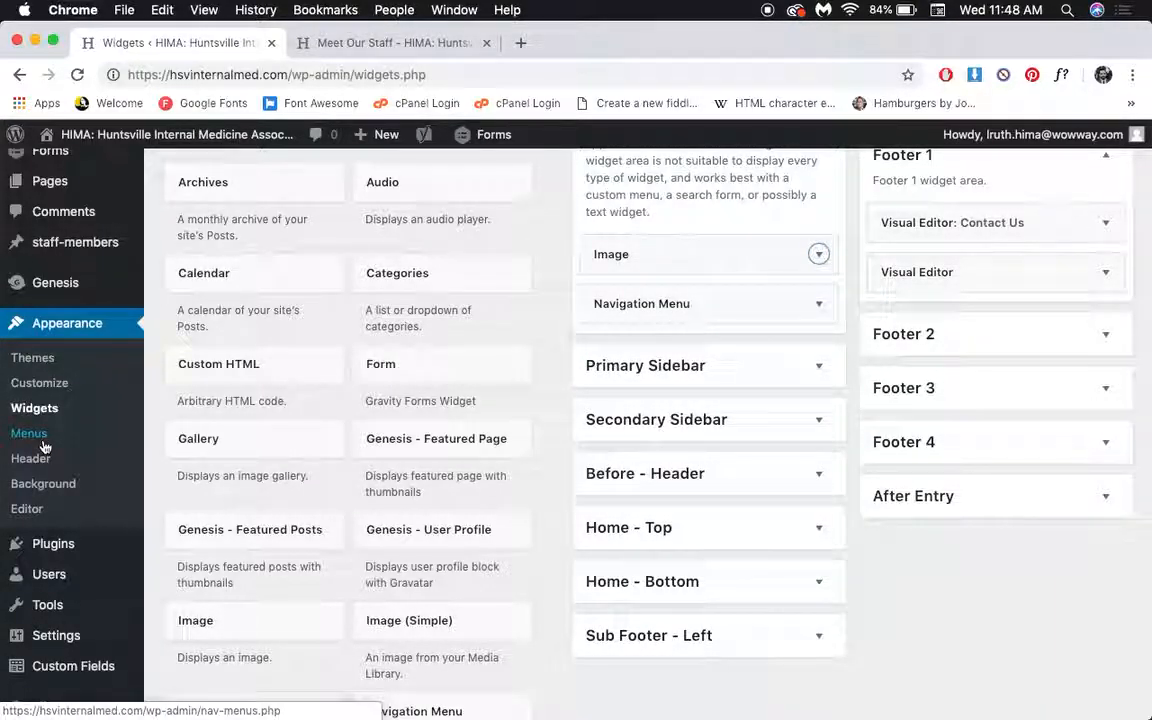
Open the Menus admin page and compare the Homepage Header menu structure with the navigation on the live Meet Our Staff page
click(43, 447)
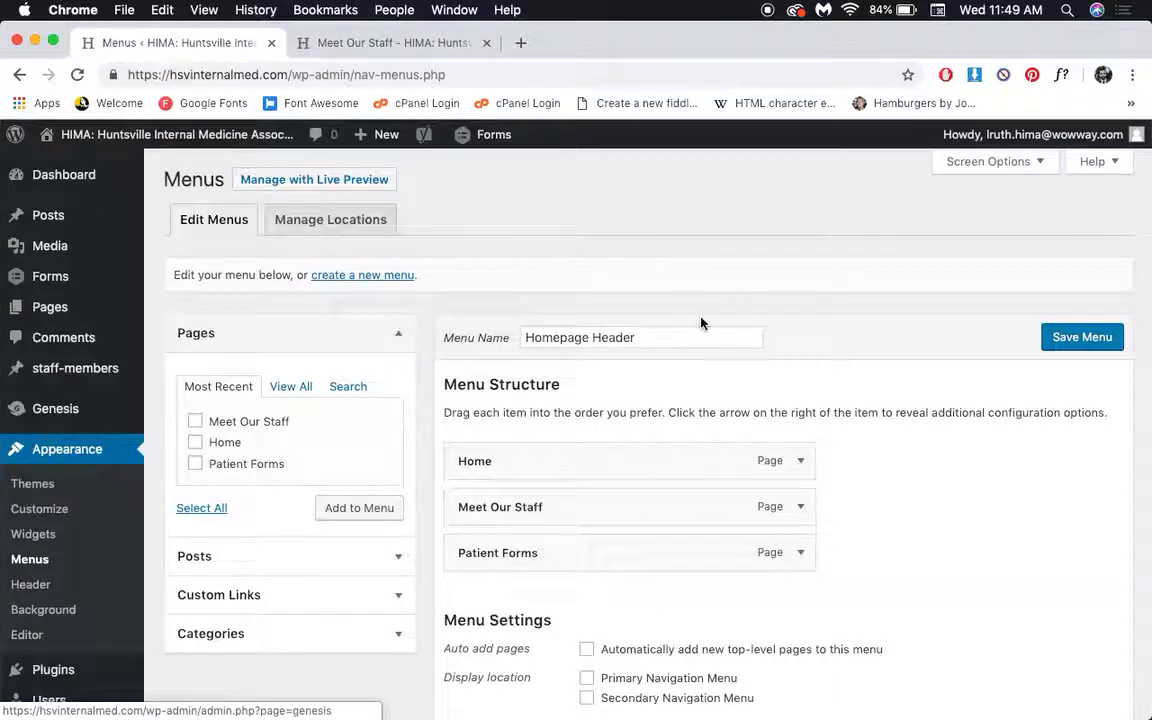
scroll(701, 323, down, 1)
scroll(701, 323, down, 2)
click(401, 47)
scroll(464, 240, up, 10)
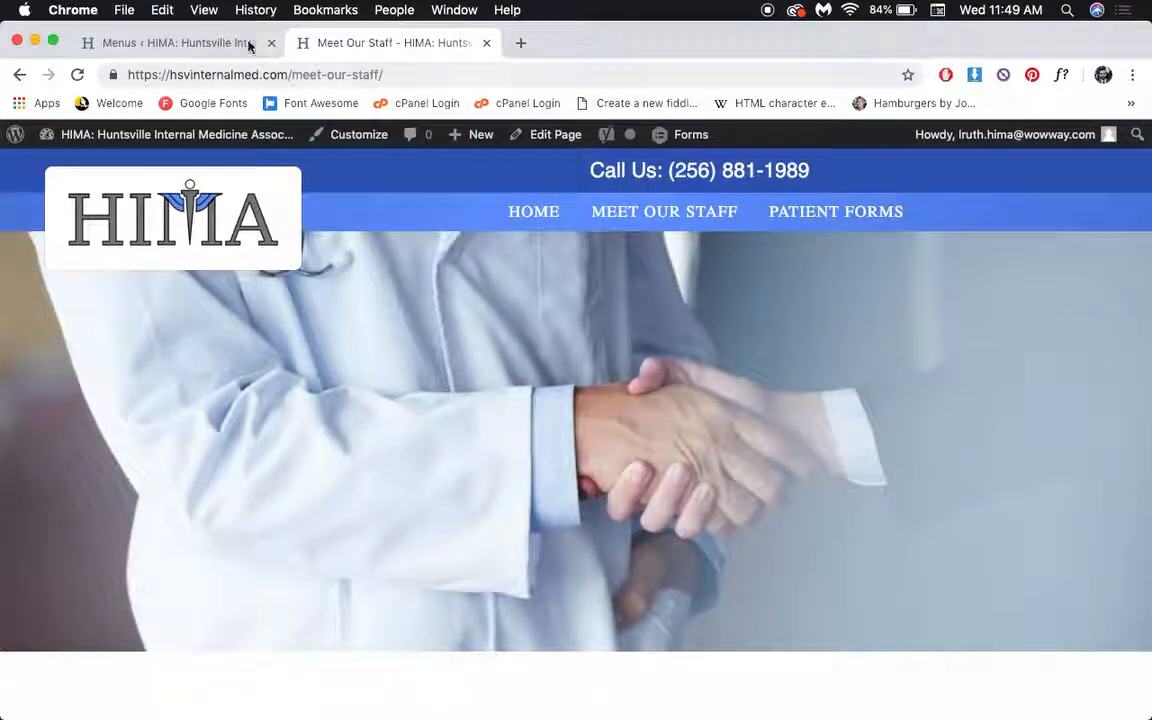
click(216, 46)
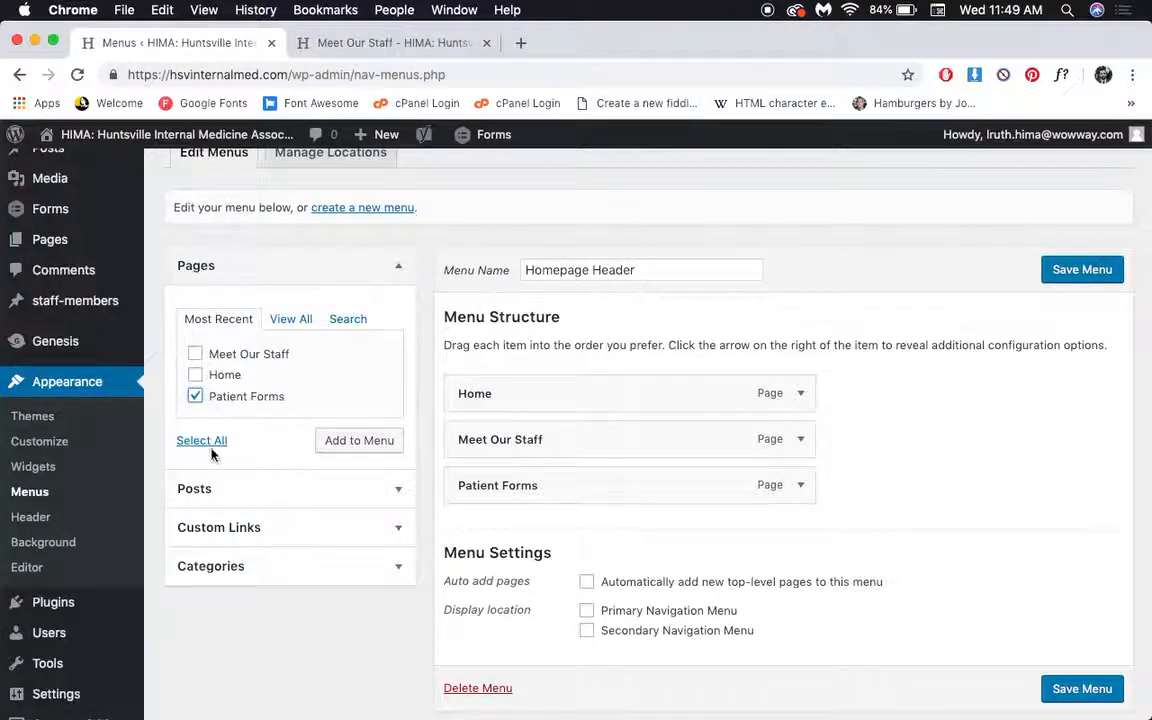
Add a second Patient Forms page to the Homepage Header menu, set its navigation label to "Other Info", and save the menu
click(389, 446)
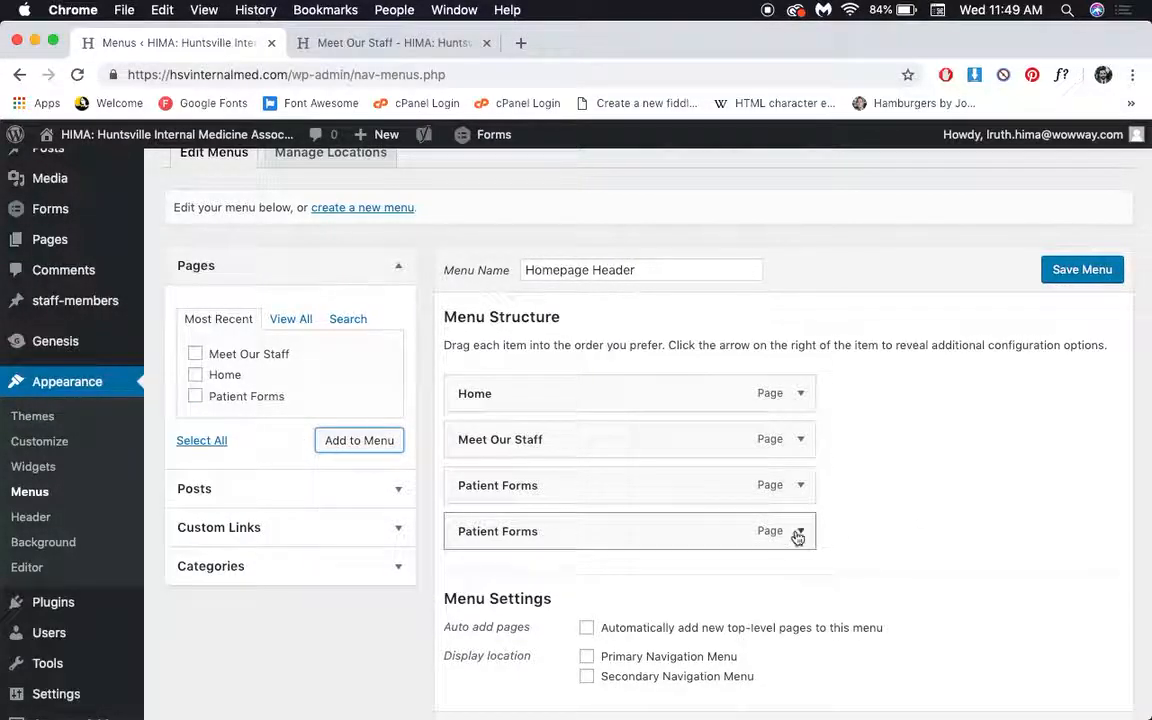
click(799, 532)
scroll(800, 535, down, 2)
drag(635, 515, 437, 513)
text(Other Info)
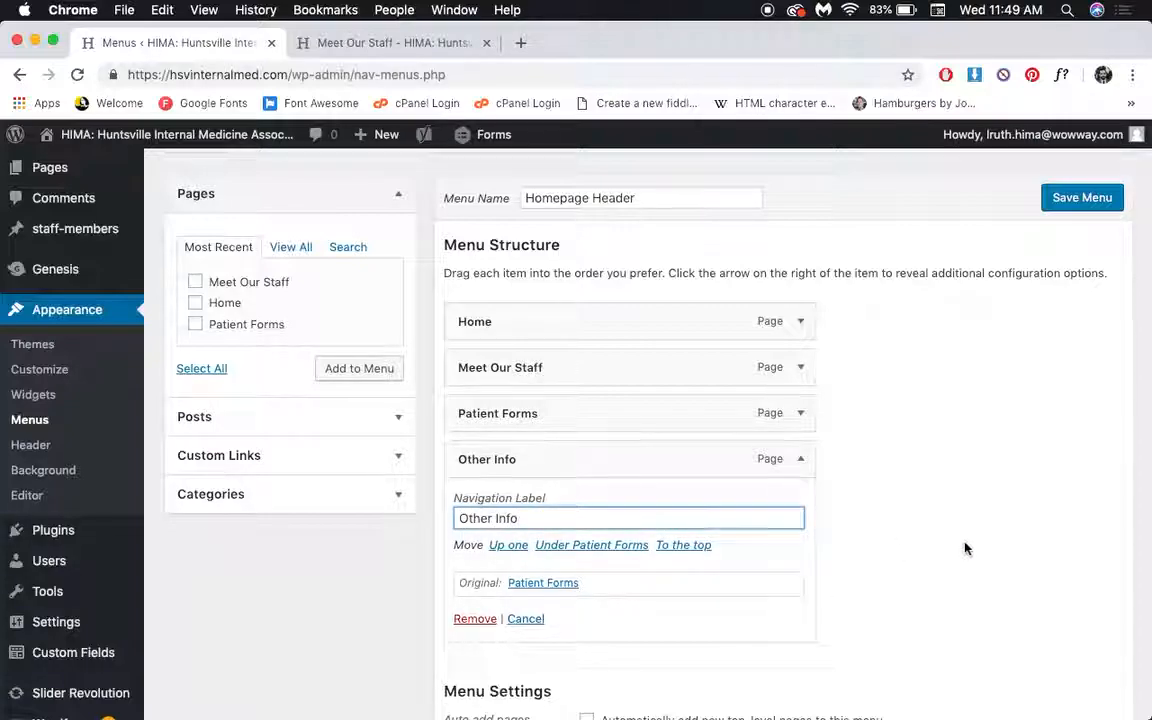
click(801, 459)
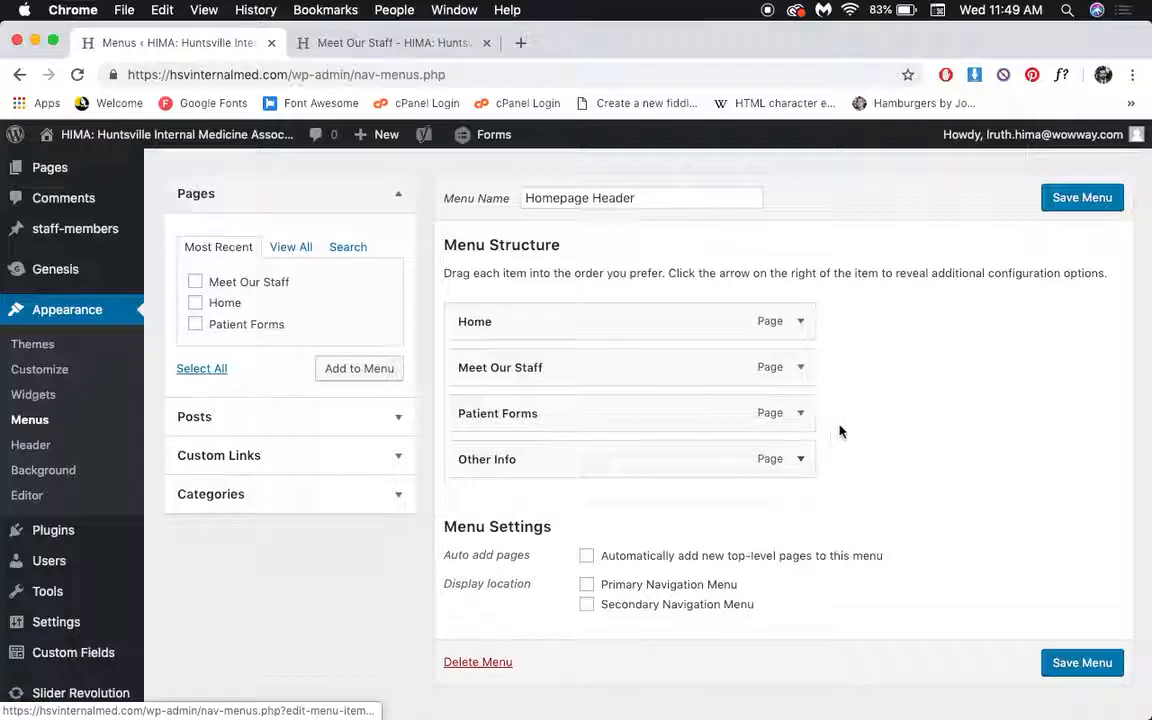
click(1050, 197)
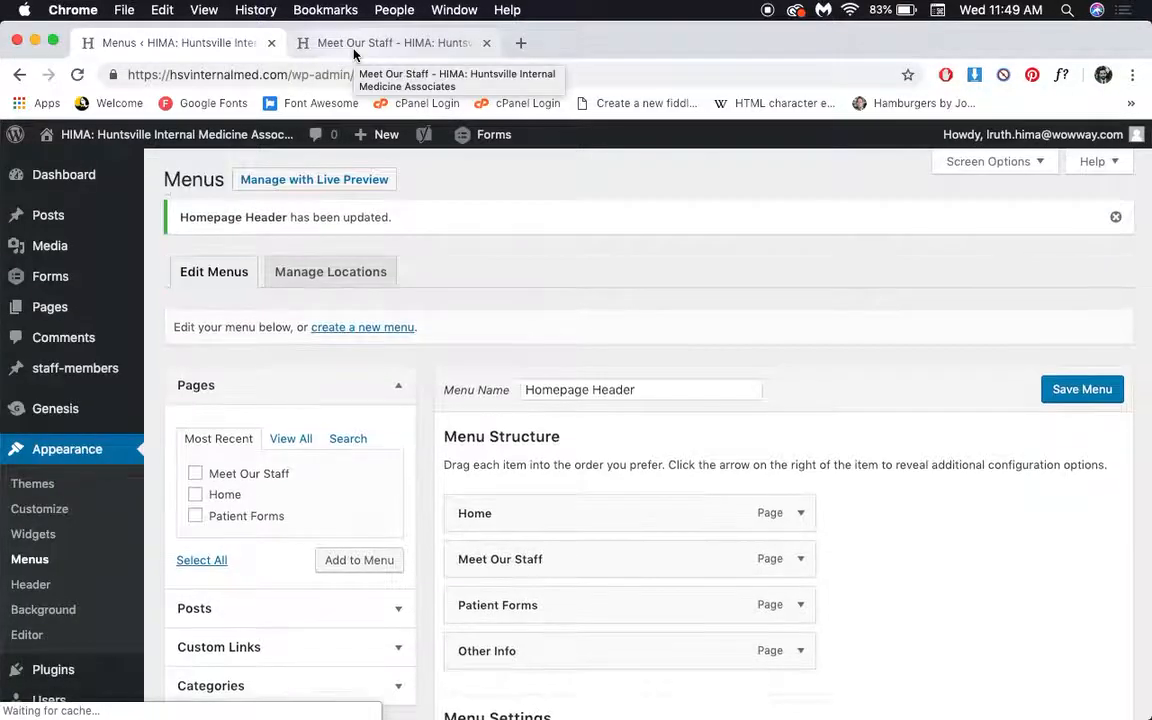
Reload the live Meet Our Staff page to check its header navigation for Other Info, and return to the menu editor
click(354, 44)
key(super+r)
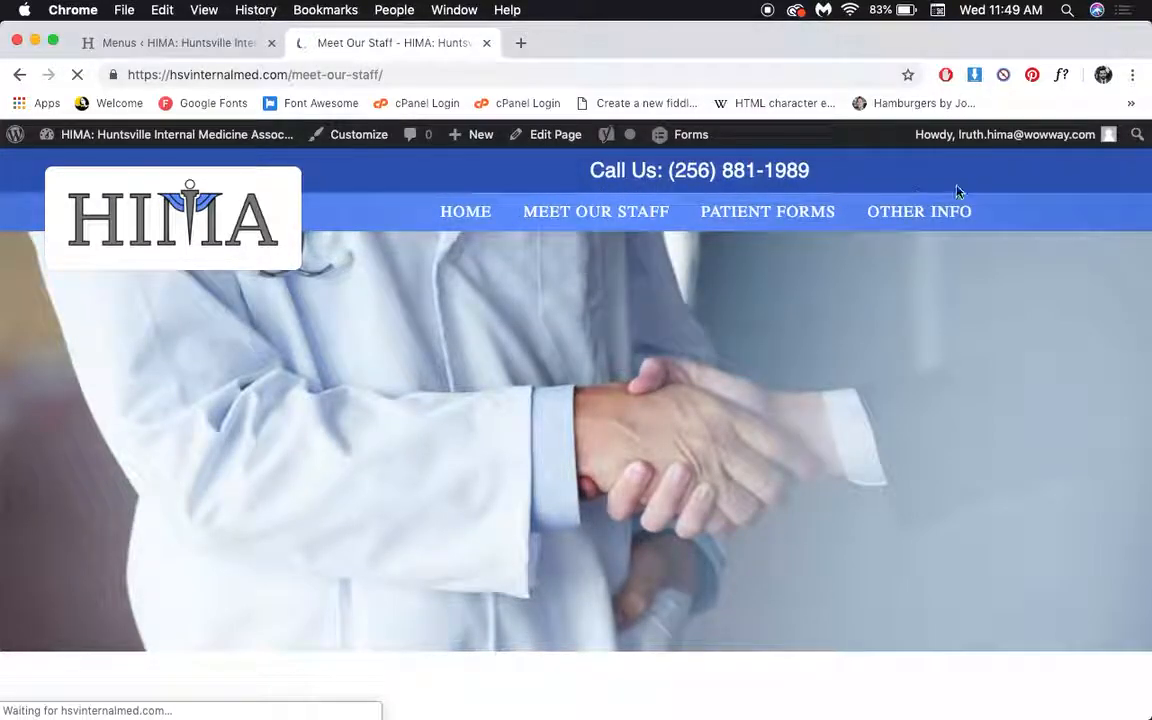
click(231, 42)
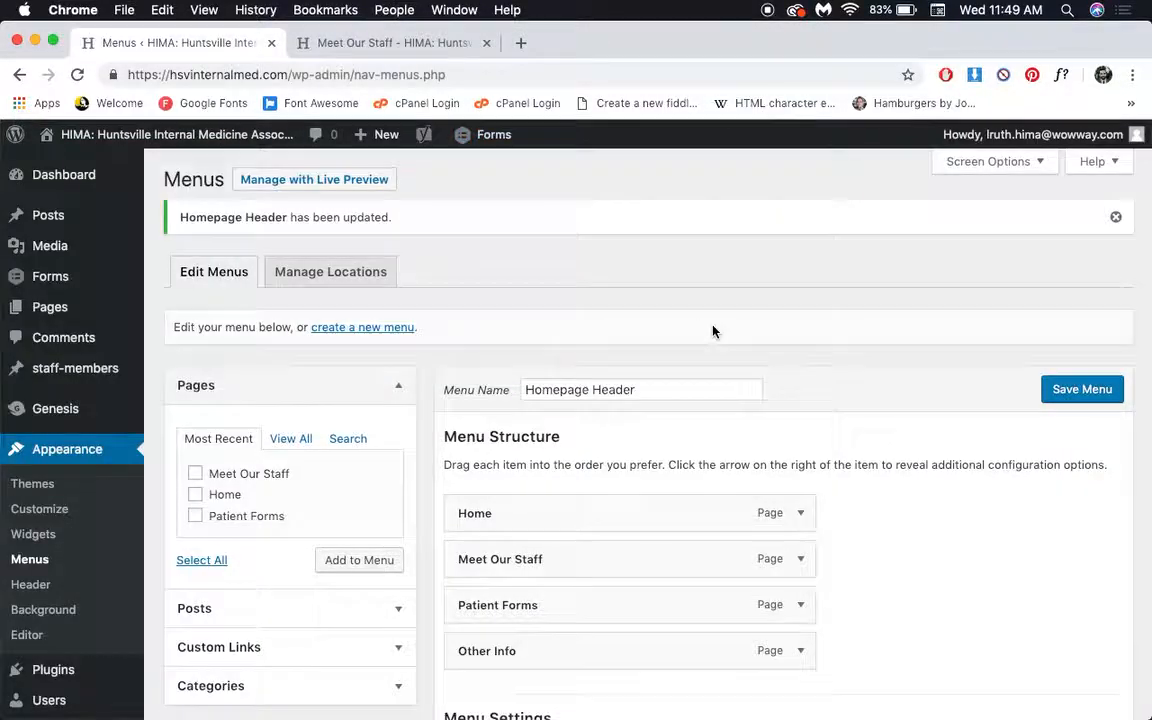
Remove the Other Info item from the Homepage Header menu and save the menu
scroll(713, 331, down, 5)
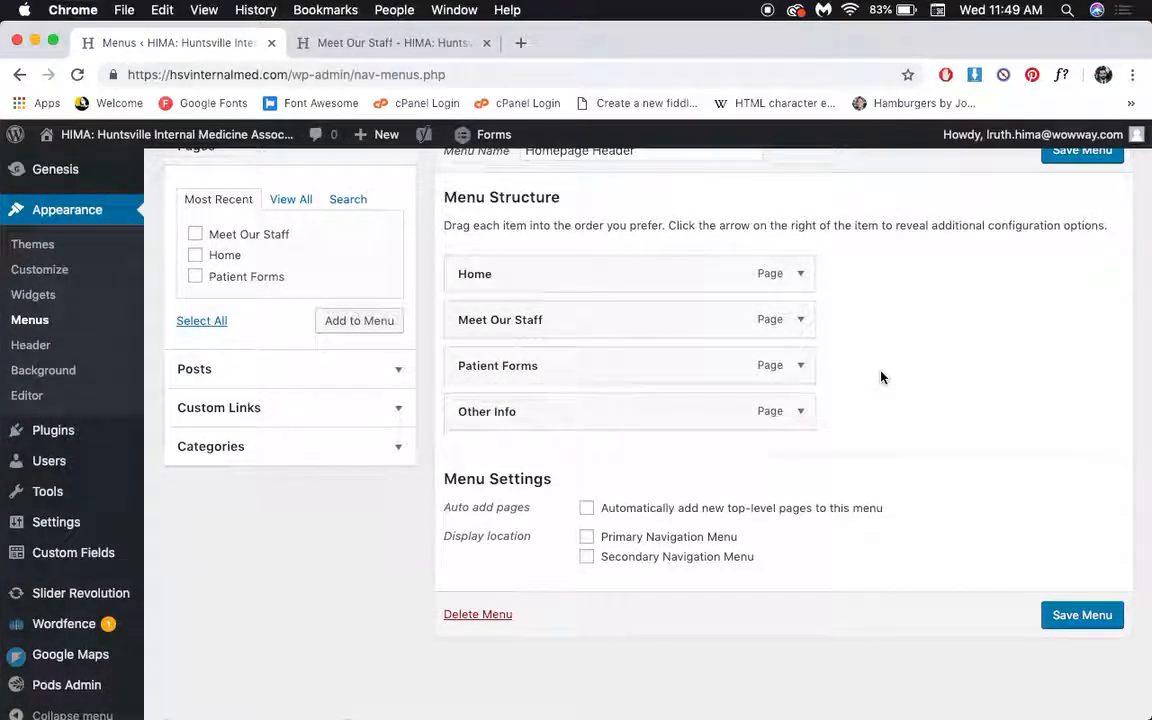
click(801, 412)
scroll(805, 419, down, 1)
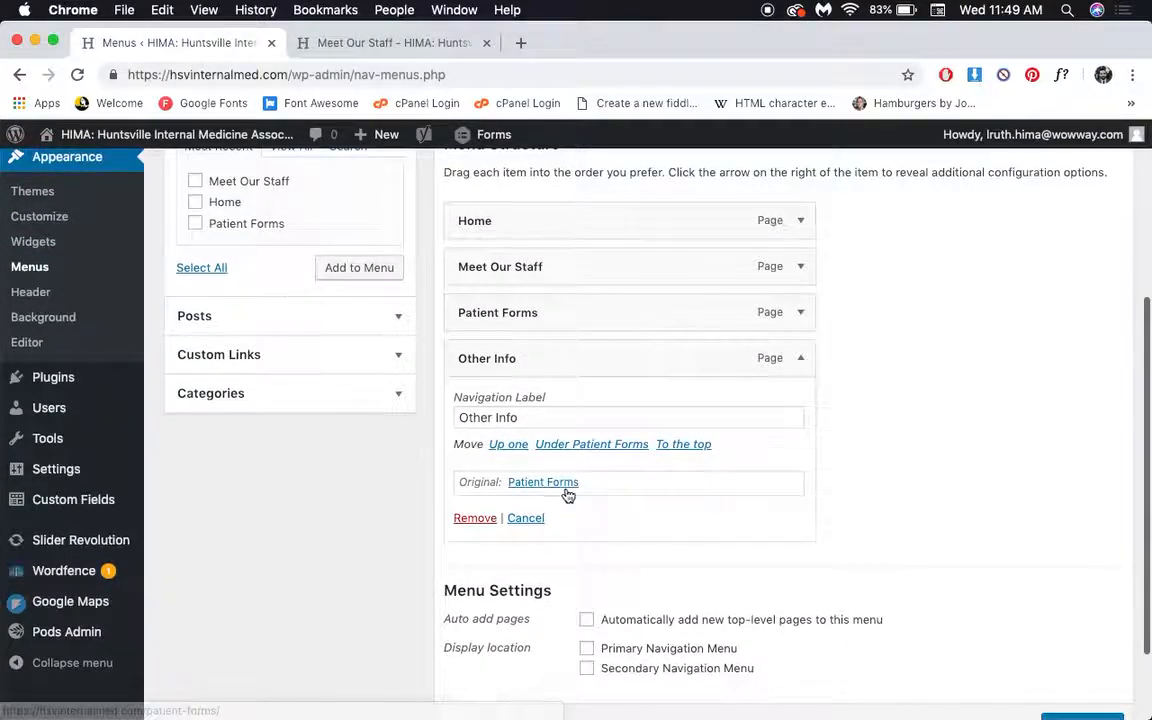
click(476, 517)
click(1092, 548)
Reload the live Meet Our Staff page to check the header navigation after the removal, and review the Homepage Header menu structure again
click(390, 42)
click(77, 74)
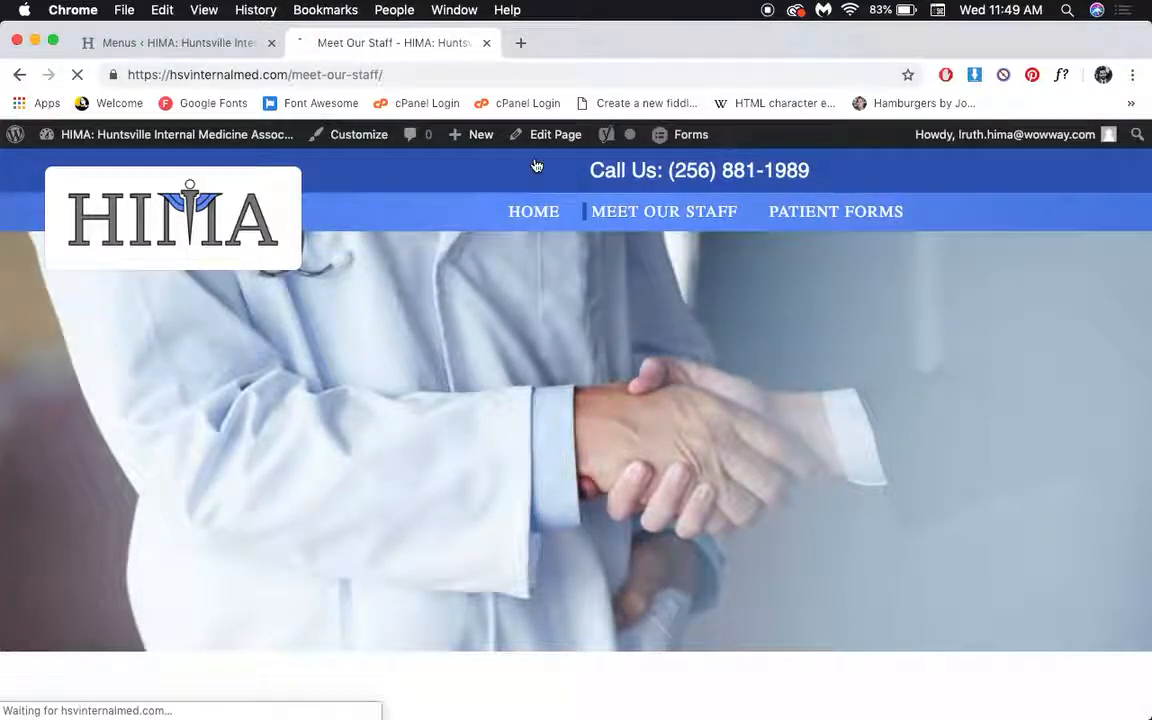
click(167, 43)
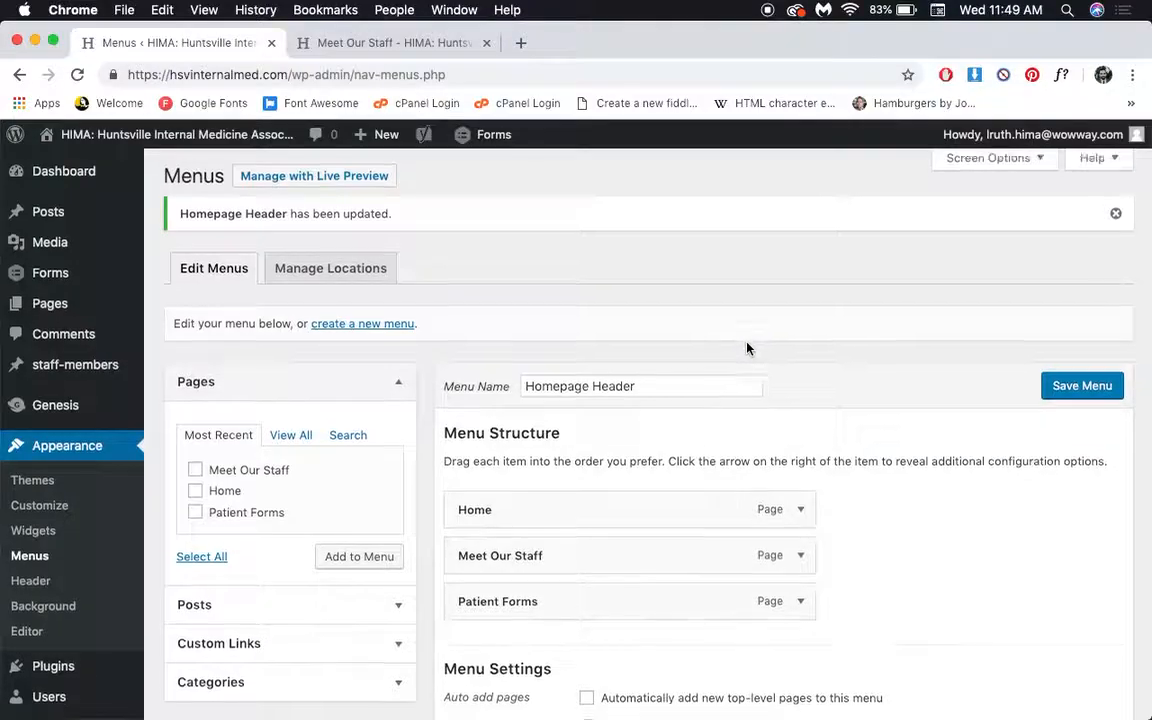
scroll(746, 347, down, 3)
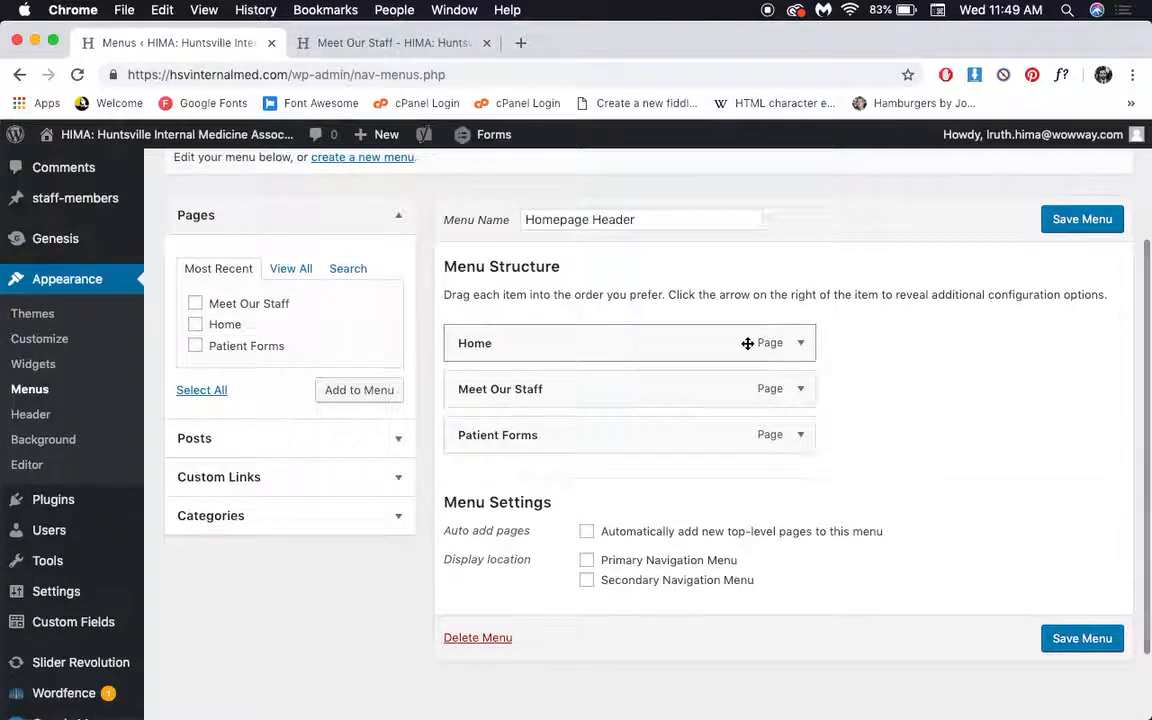
scroll(40, 290, down, 2)
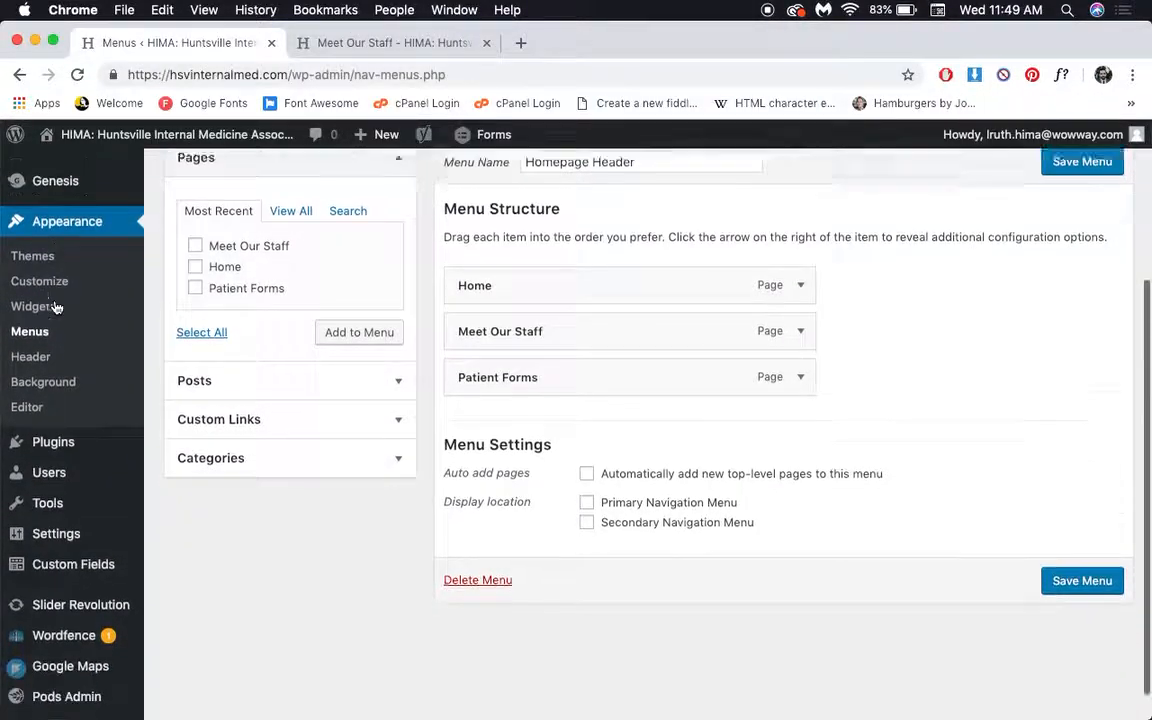
Open the Users list and examine the logged-in administrator's profile, from the name and password options through the layout settings
click(55, 439)
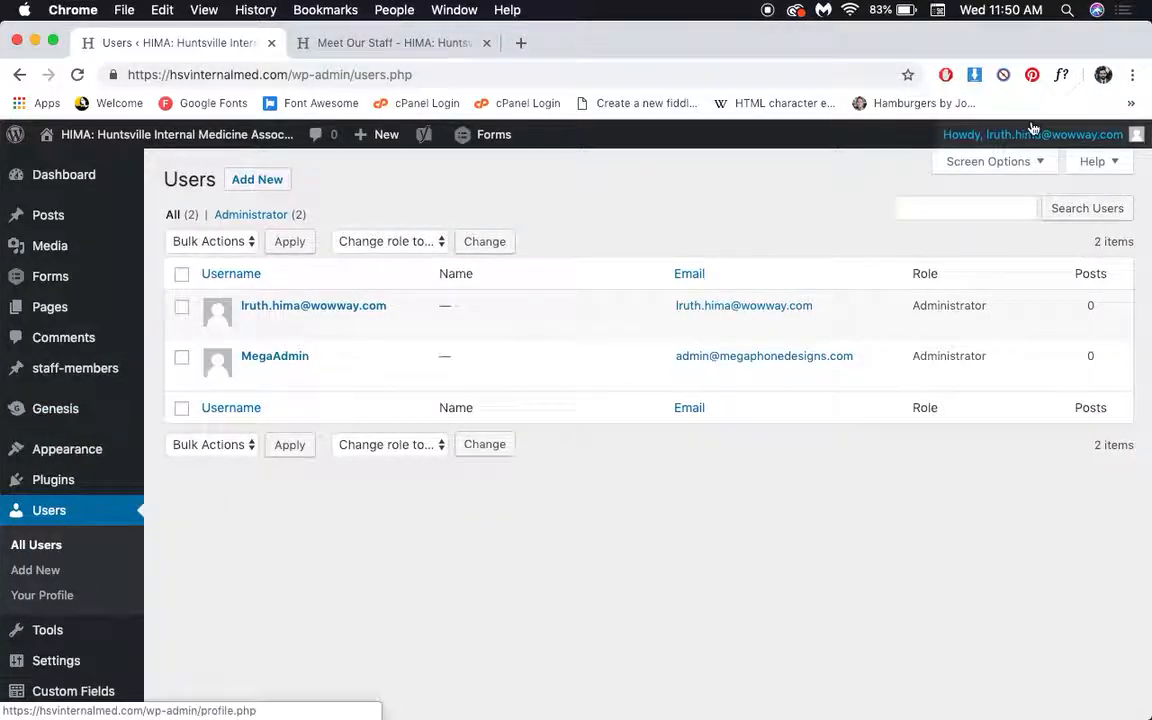
mouse_move(1038, 139)
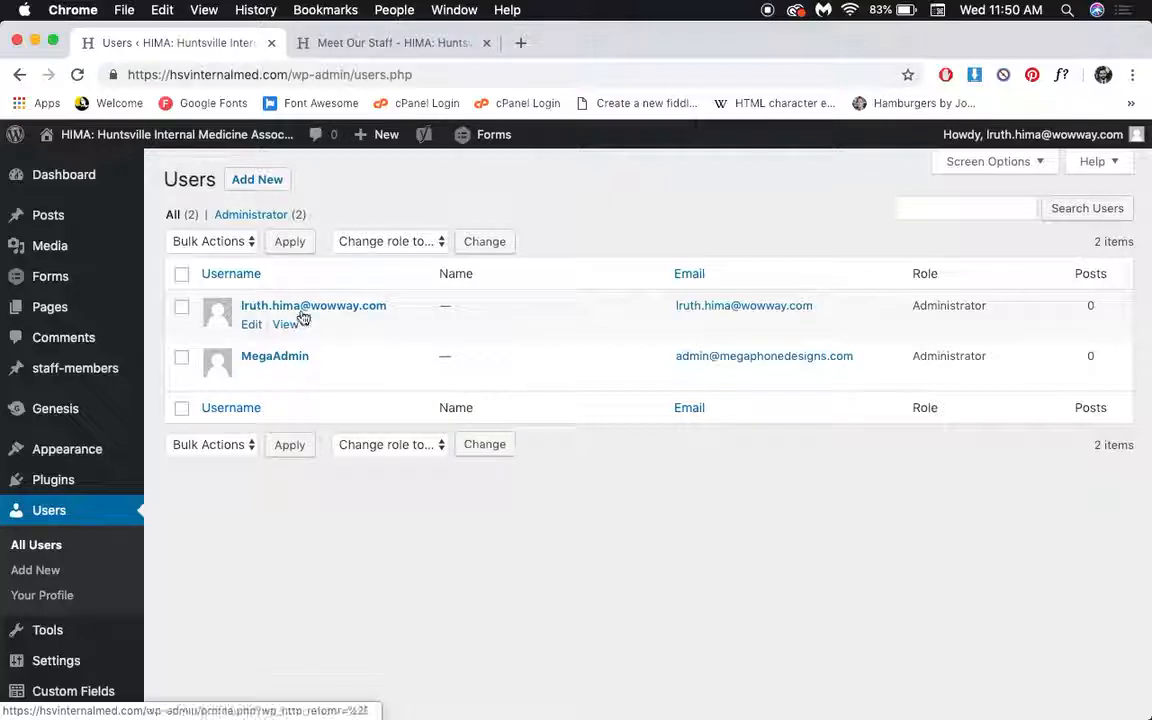
click(304, 311)
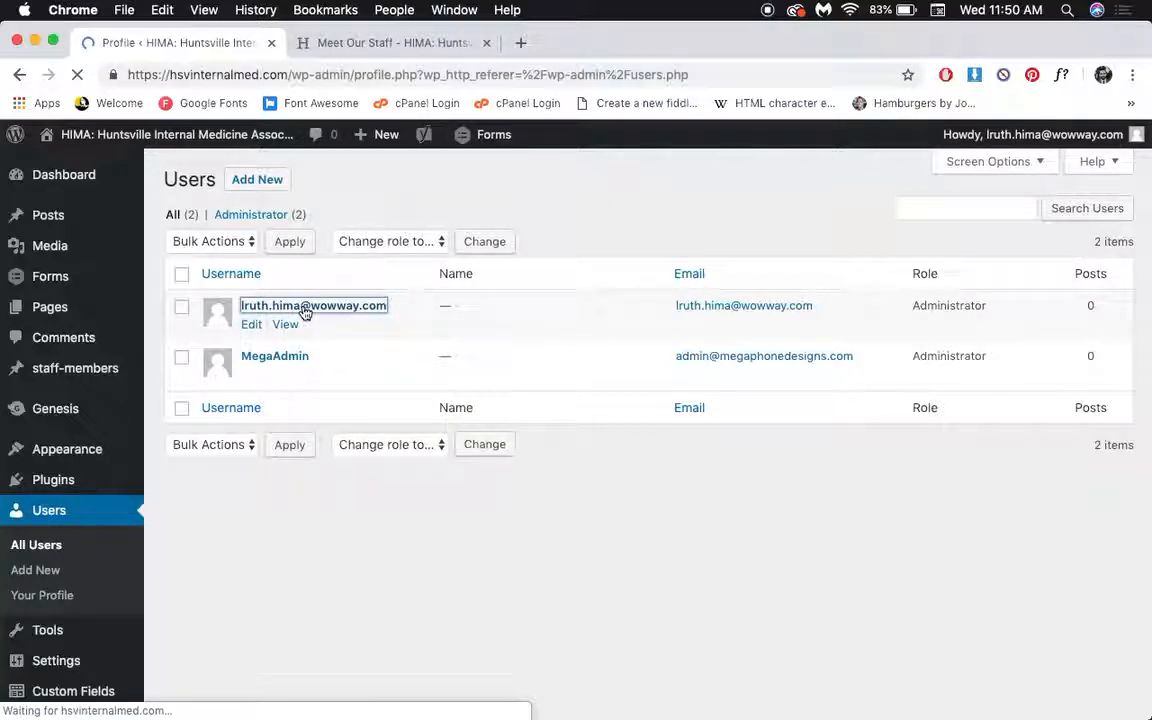
scroll(526, 352, down, 10)
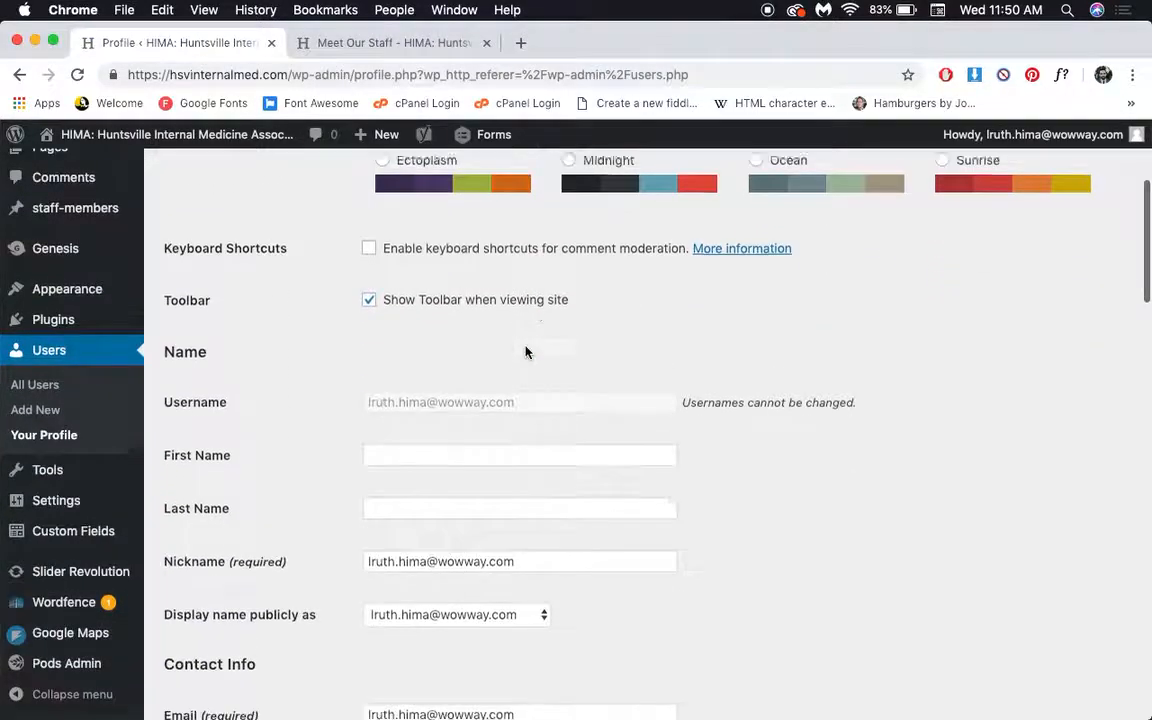
scroll(526, 352, down, 10)
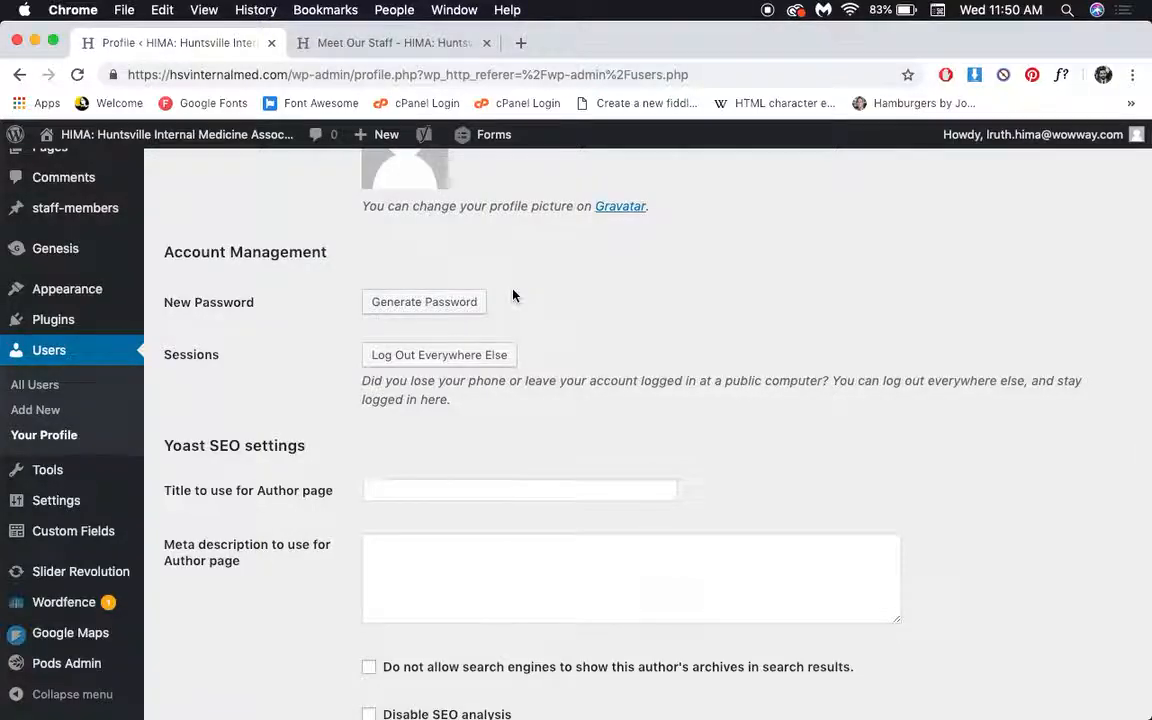
scroll(513, 295, down, 1)
scroll(520, 248, down, 2)
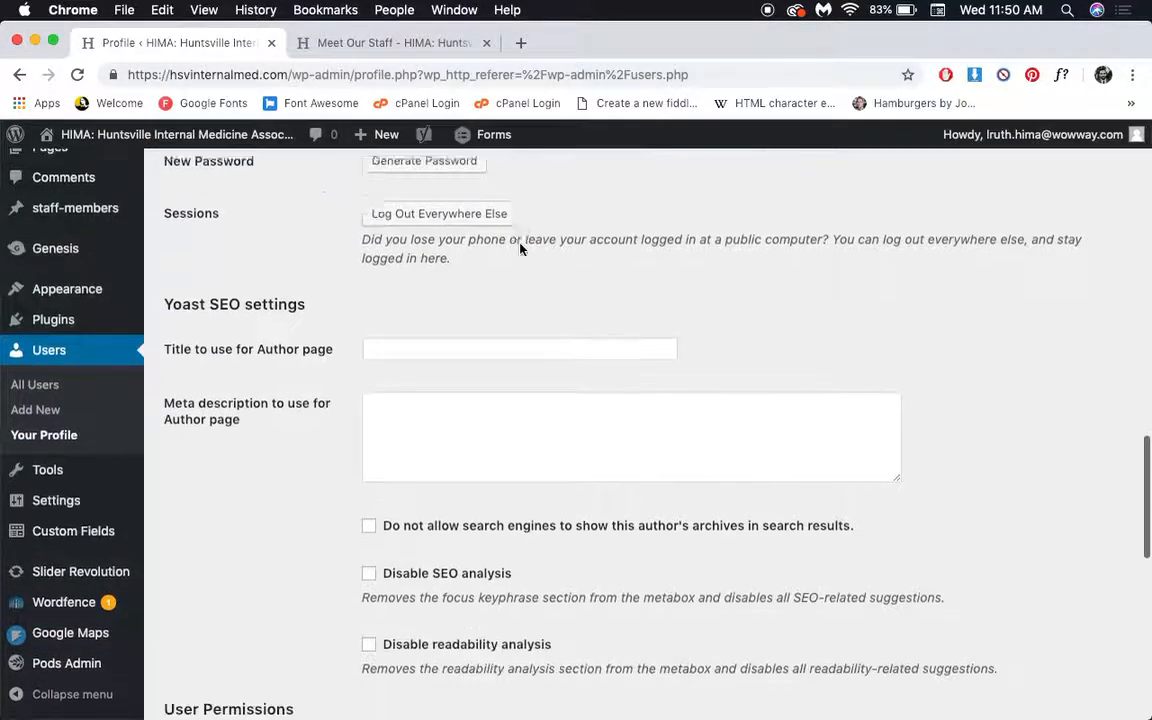
scroll(520, 248, down, 10)
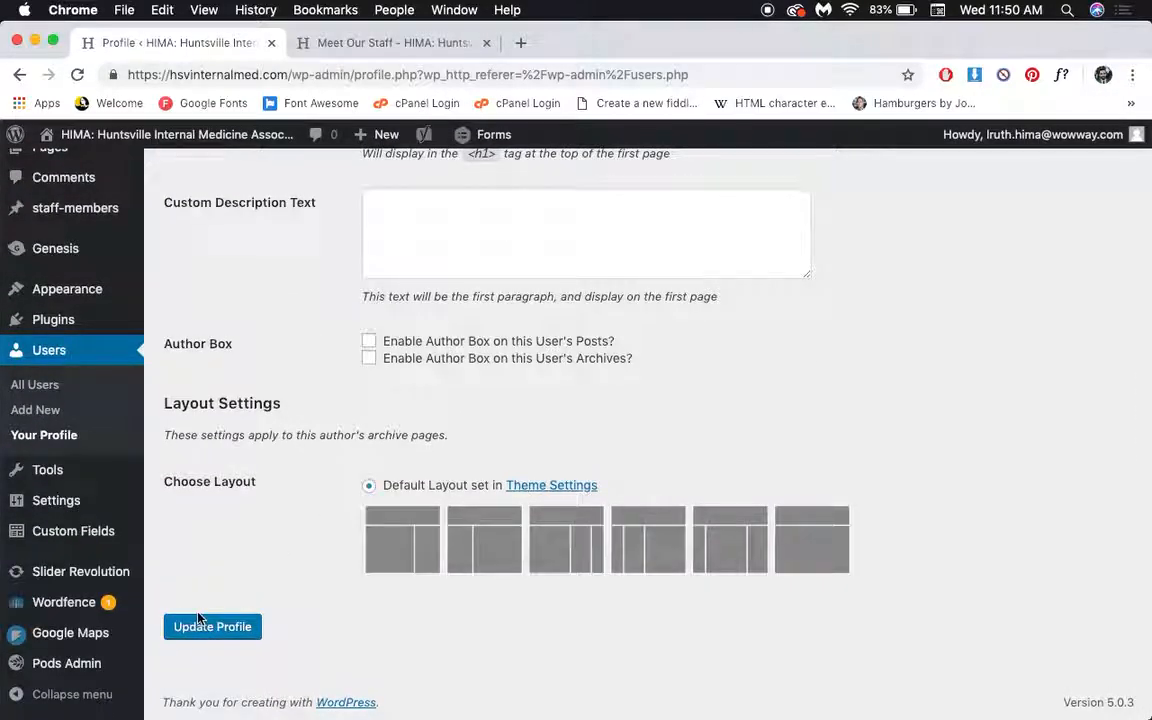
Return to the Users list, open the Add New User form, and inspect its fields and available roles without changing the Subscriber role
click(52, 390)
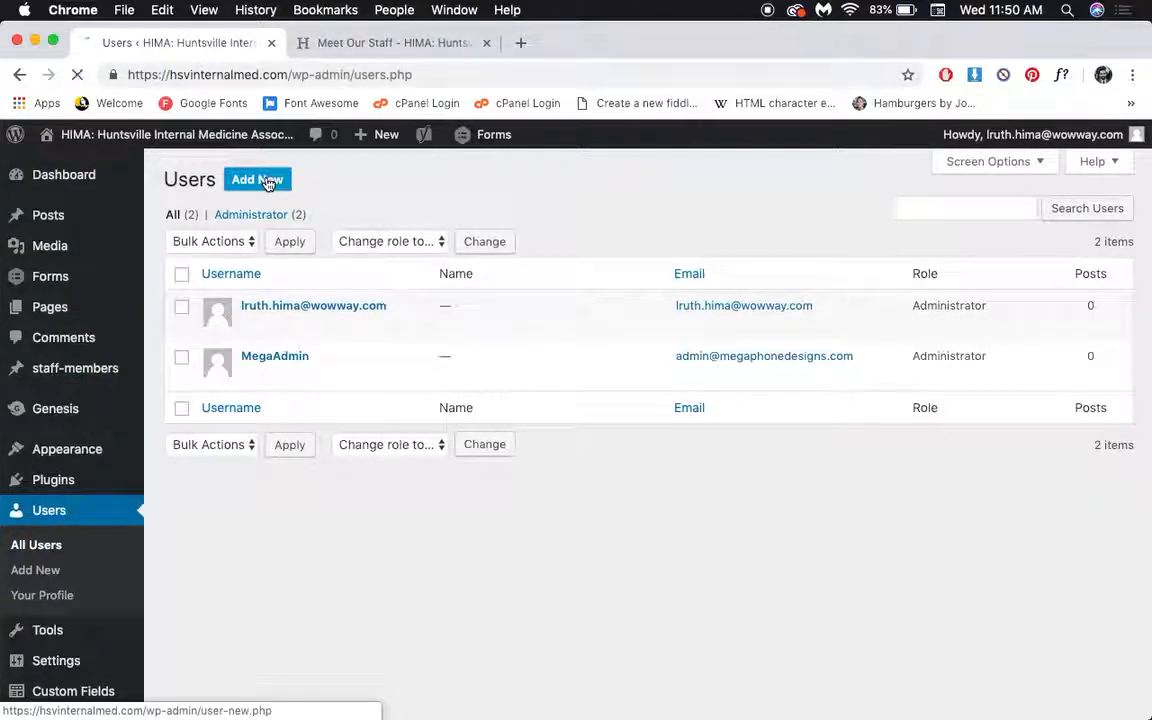
click(268, 183)
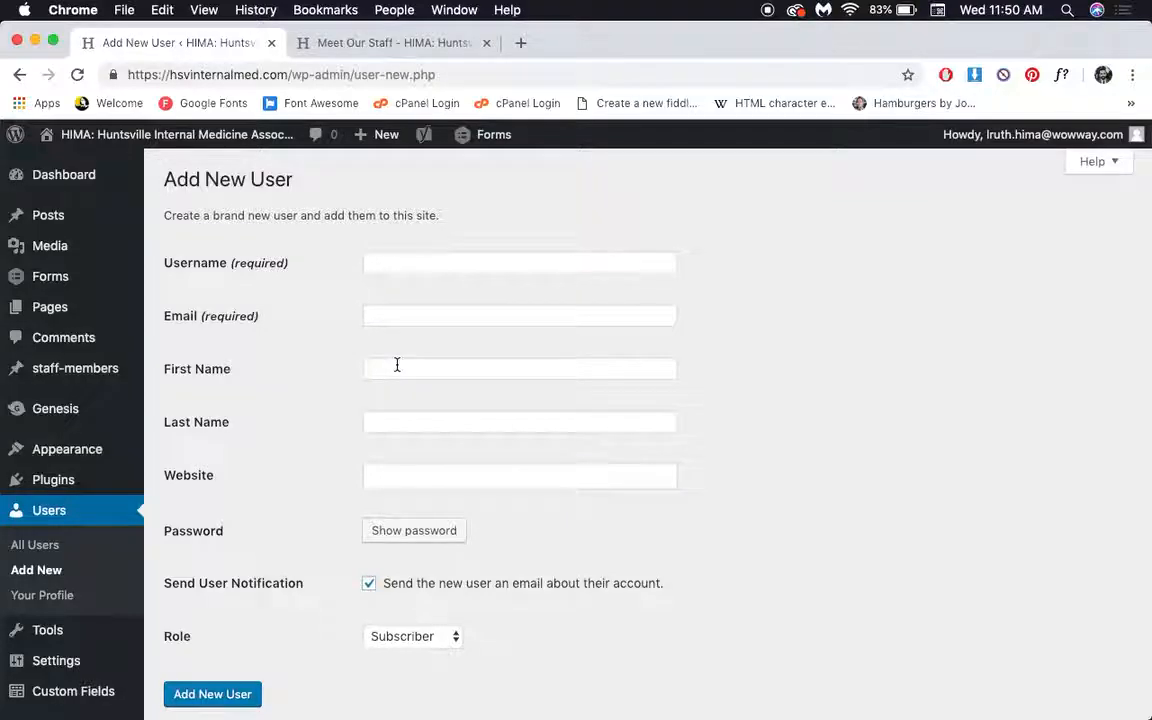
scroll(397, 365, down, 3)
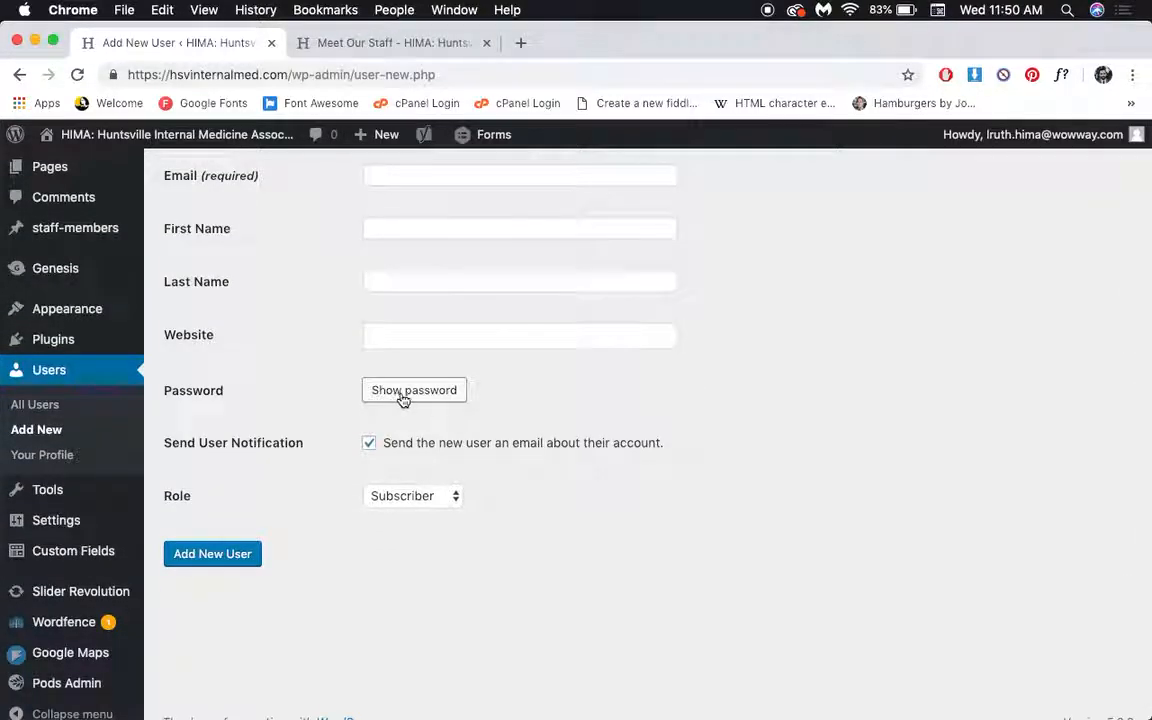
click(435, 498)
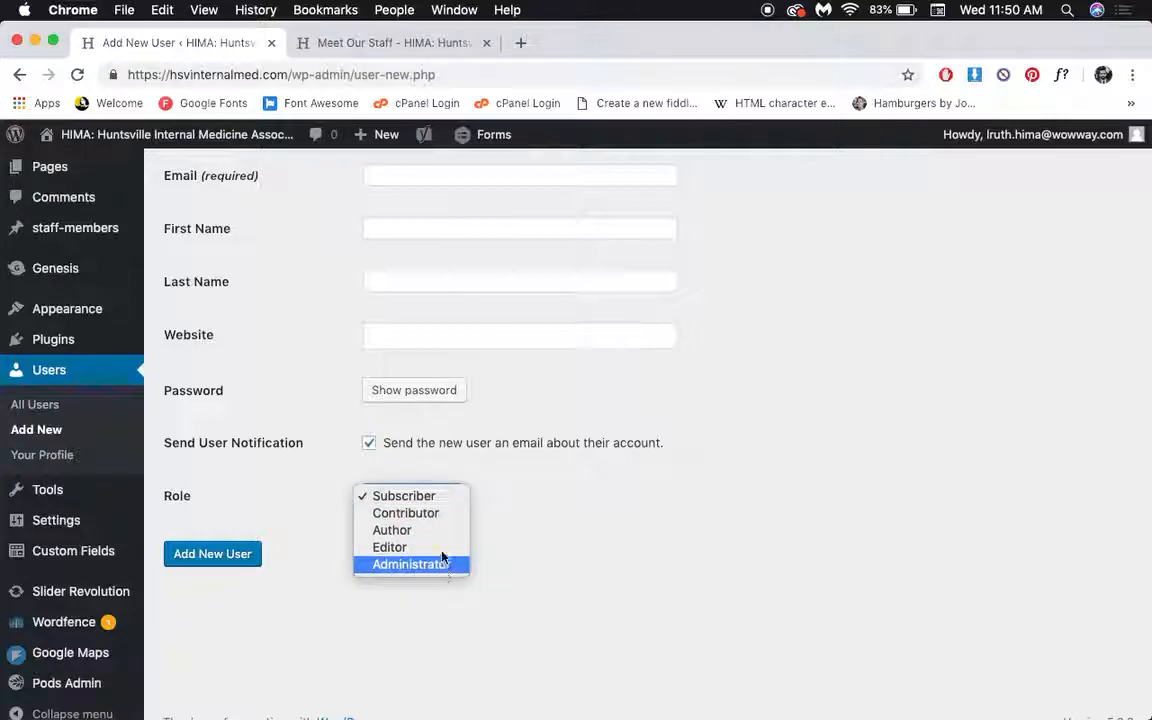
click(523, 556)
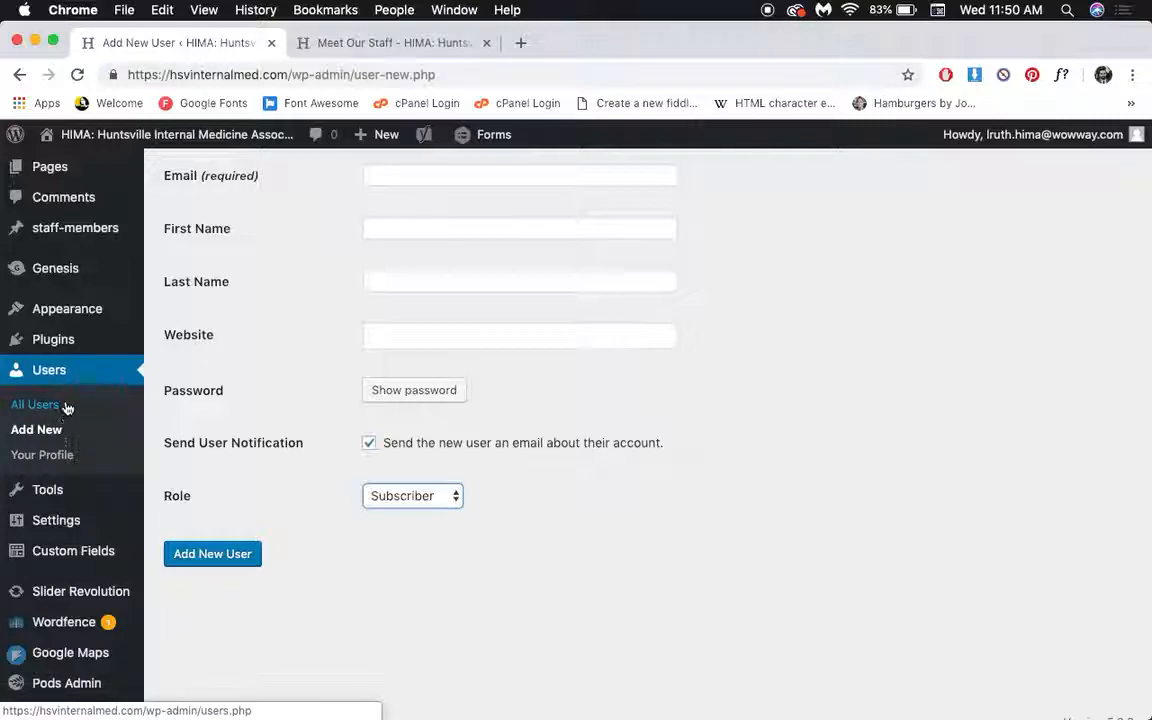
Open the Installed Plugins page and look through the whole plugin list
mouse_move(67, 351)
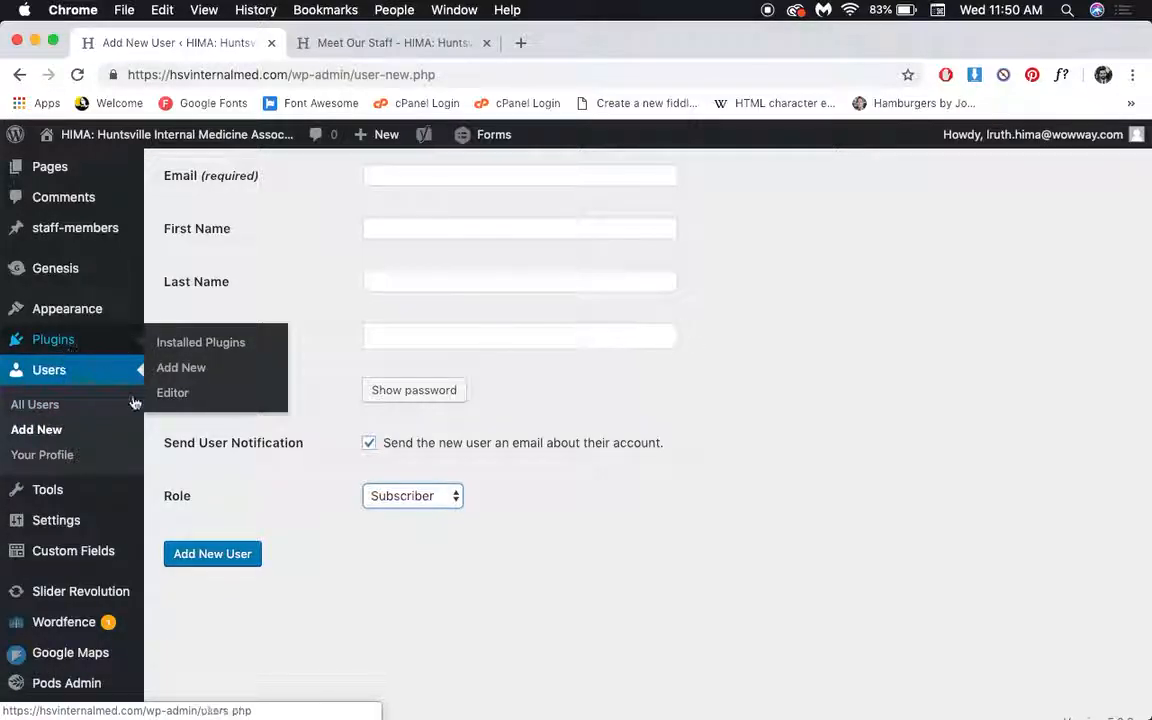
click(67, 351)
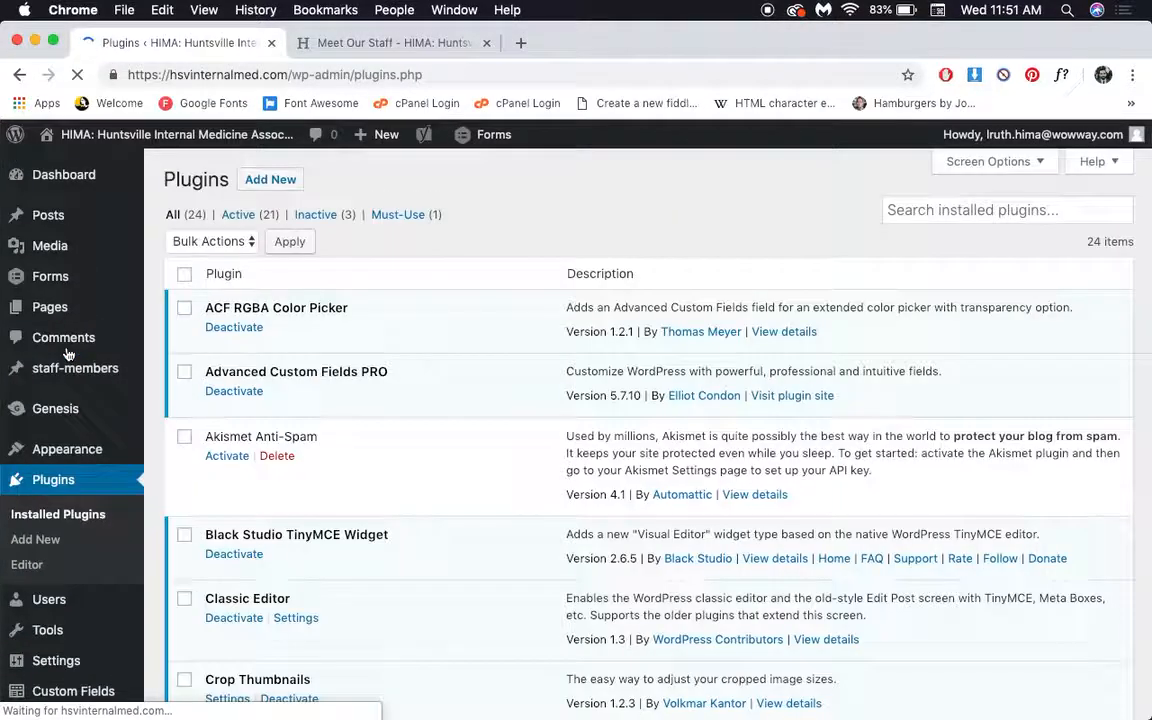
mouse_move(85, 181)
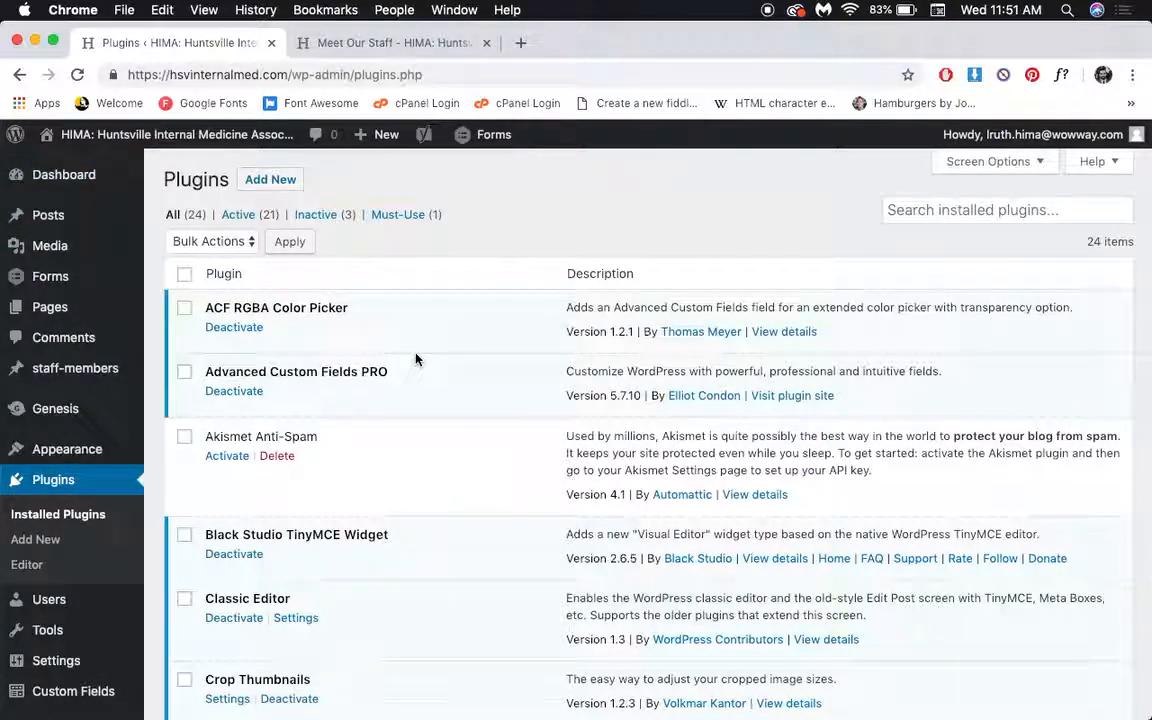
scroll(416, 359, down, 10)
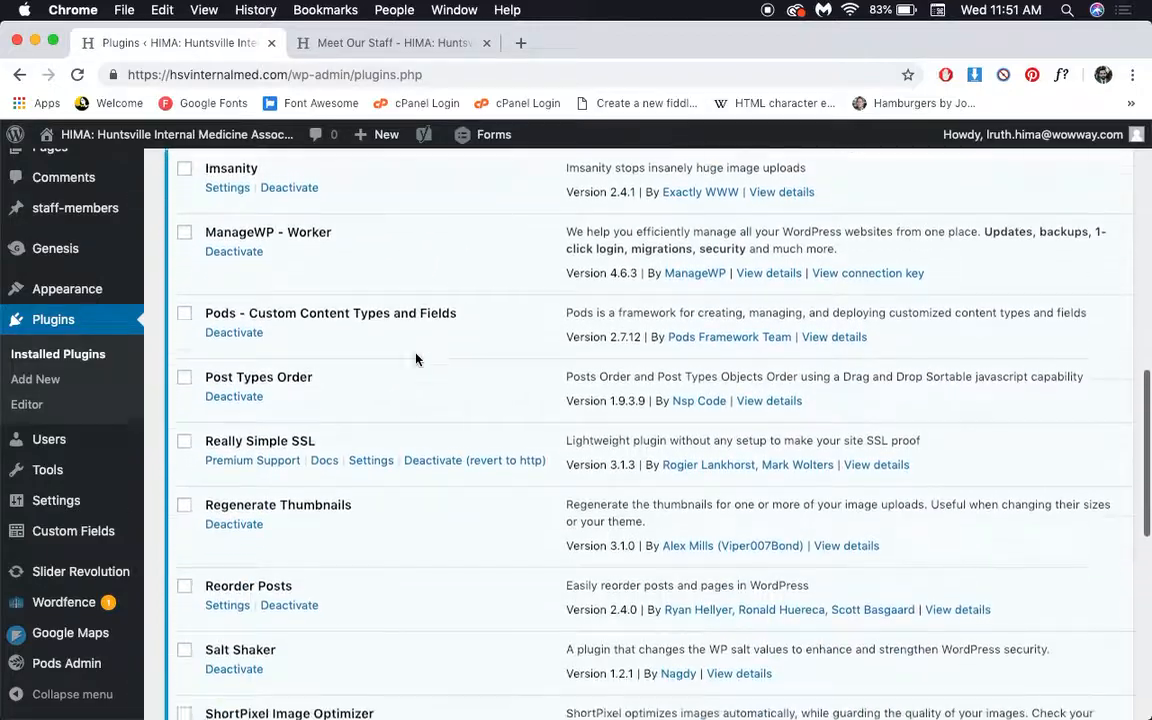
scroll(437, 267, down, 10)
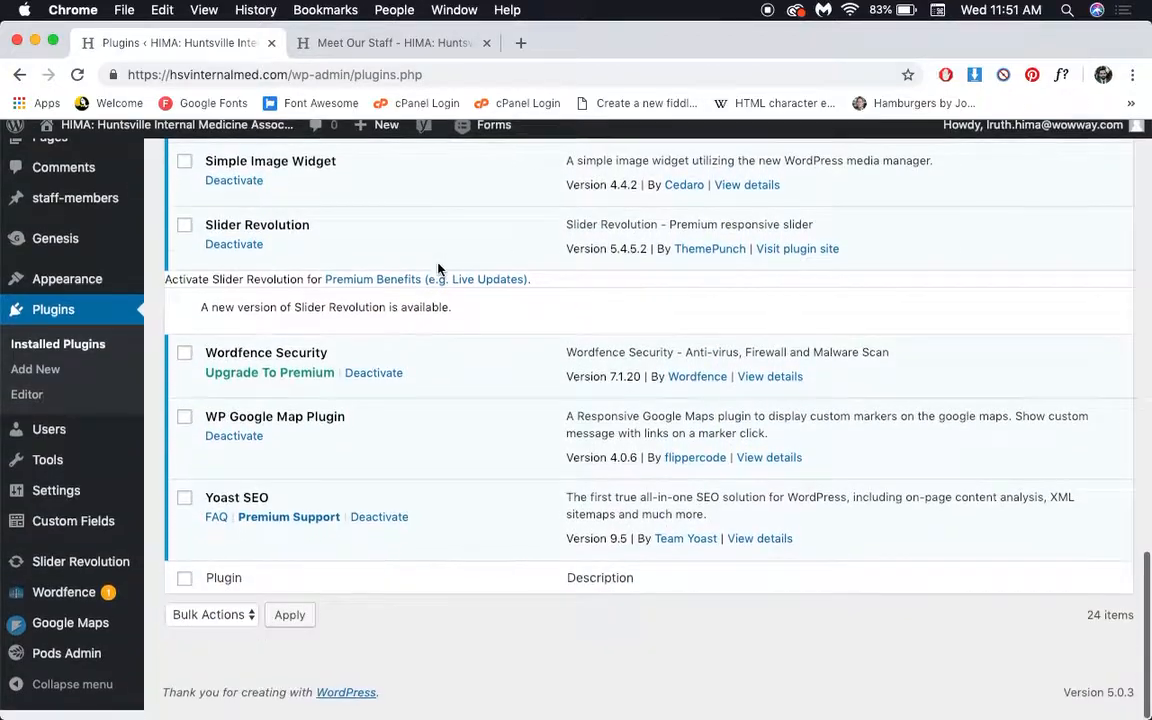
Return to the start of the plugin list and check the available bulk actions without choosing one
scroll(437, 267, up, 20)
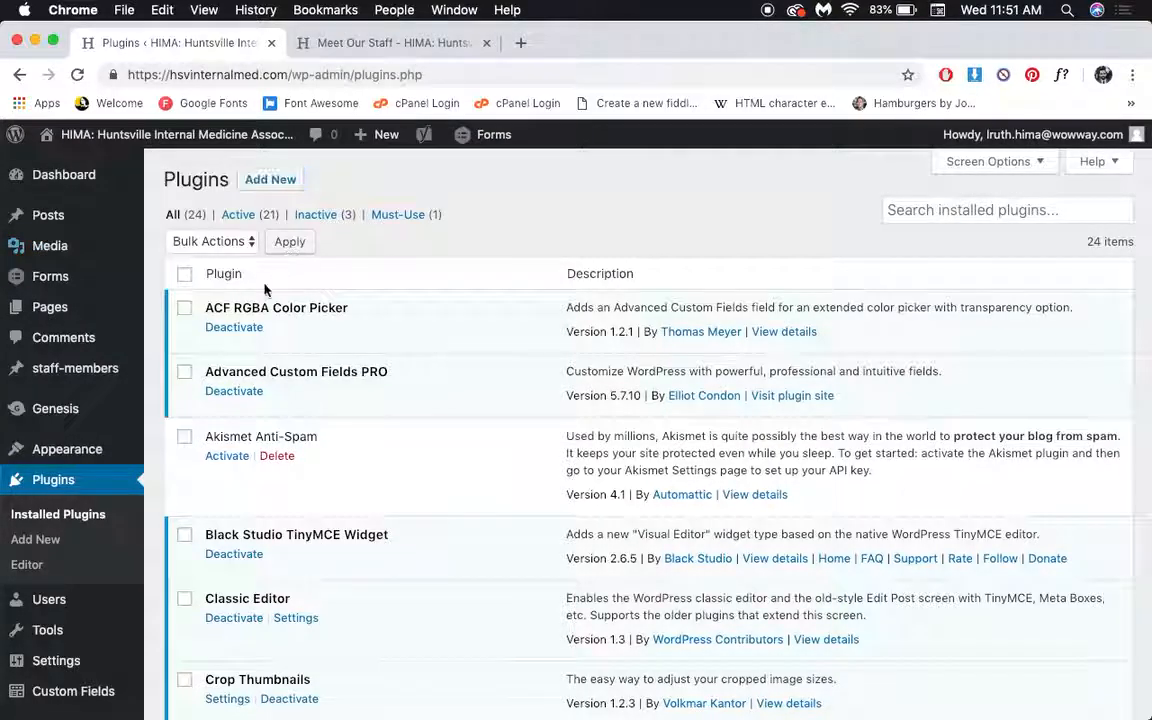
click(236, 246)
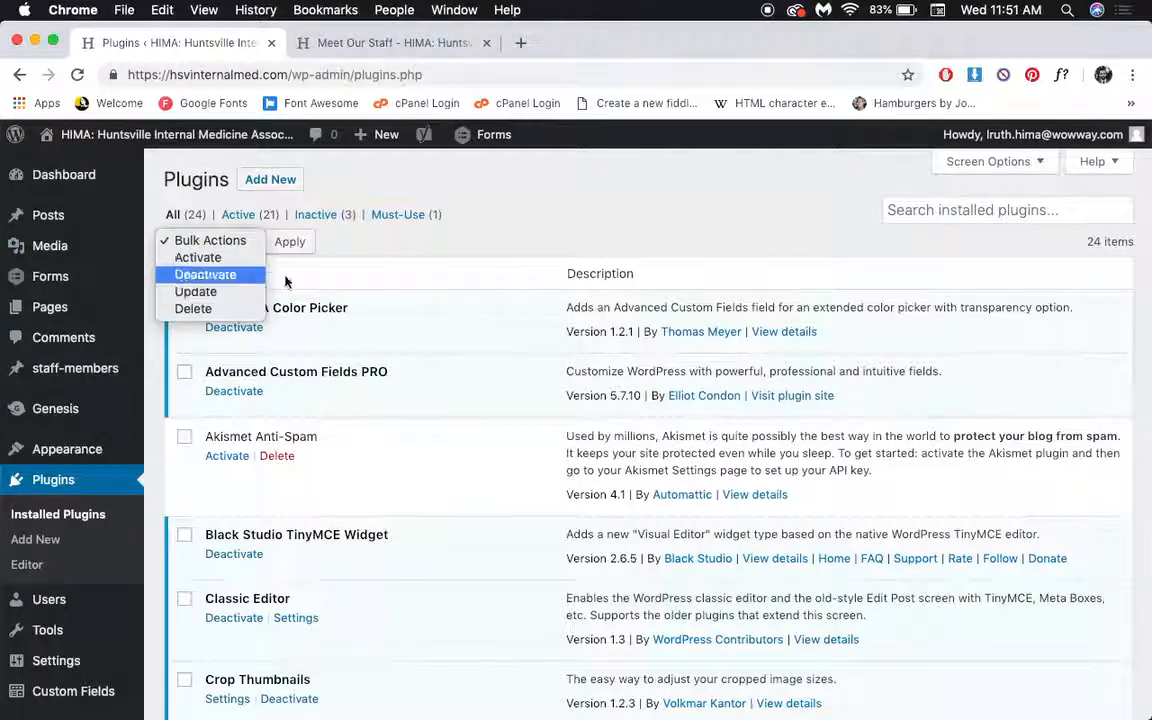
click(450, 250)
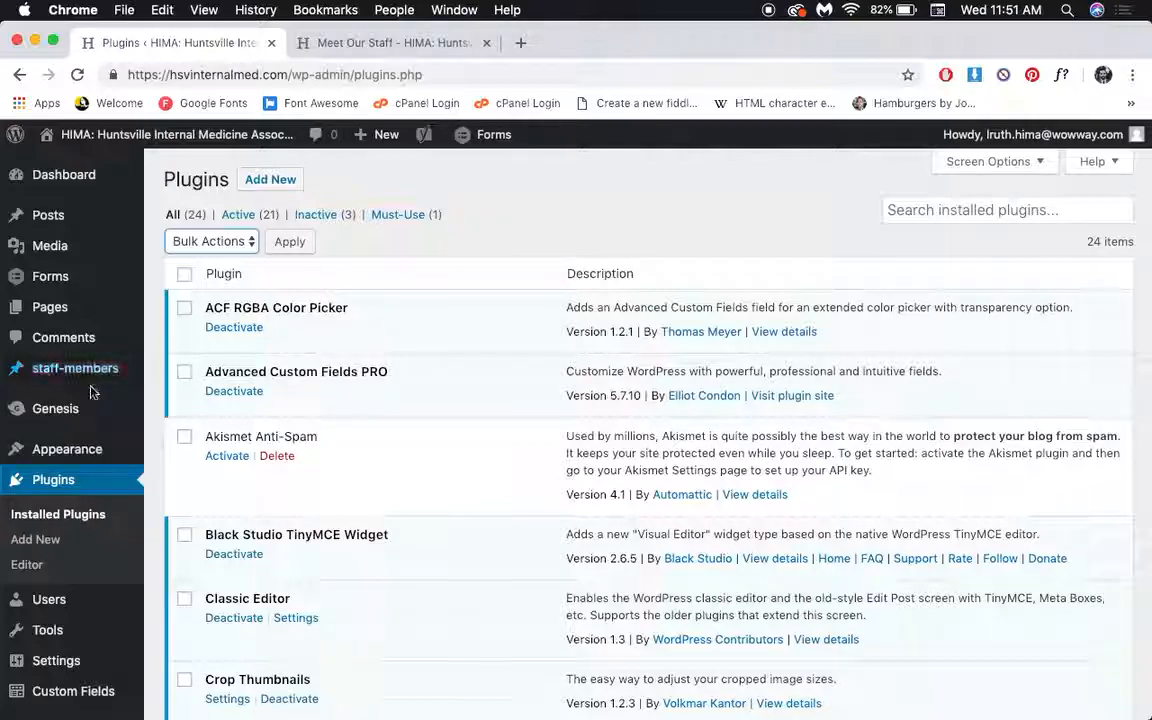
Open the Slider Revolution page, and view the image slider on the live Home page for reference
scroll(81, 346, down, 5)
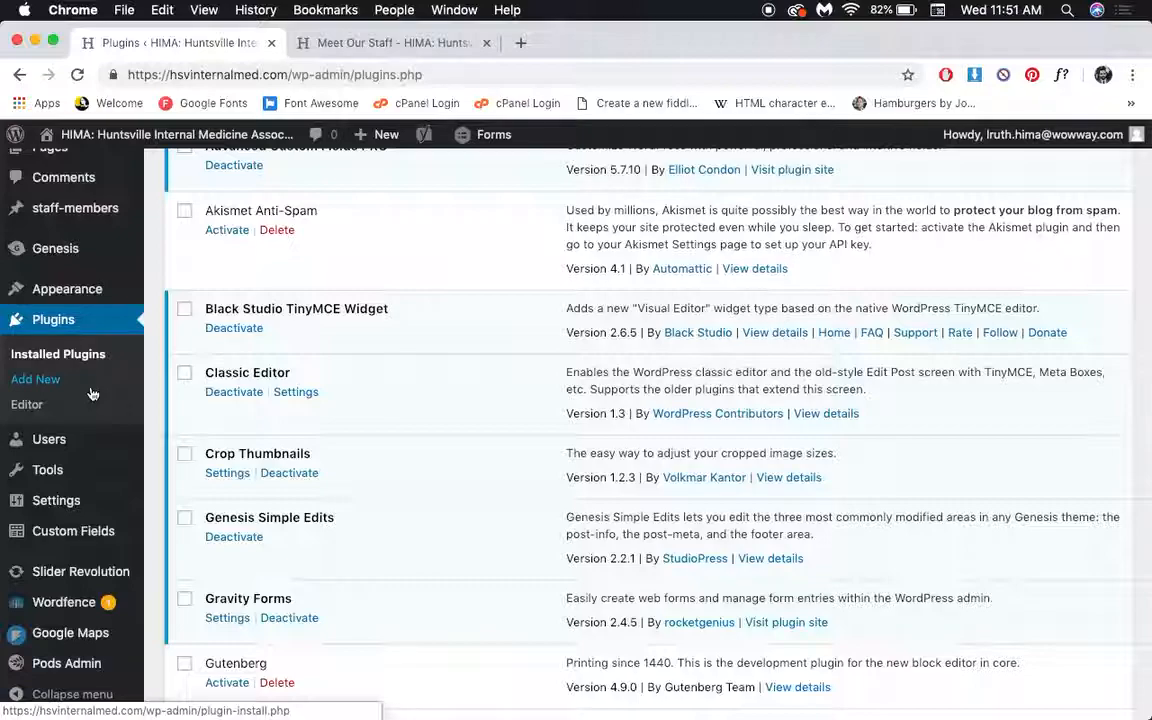
click(97, 580)
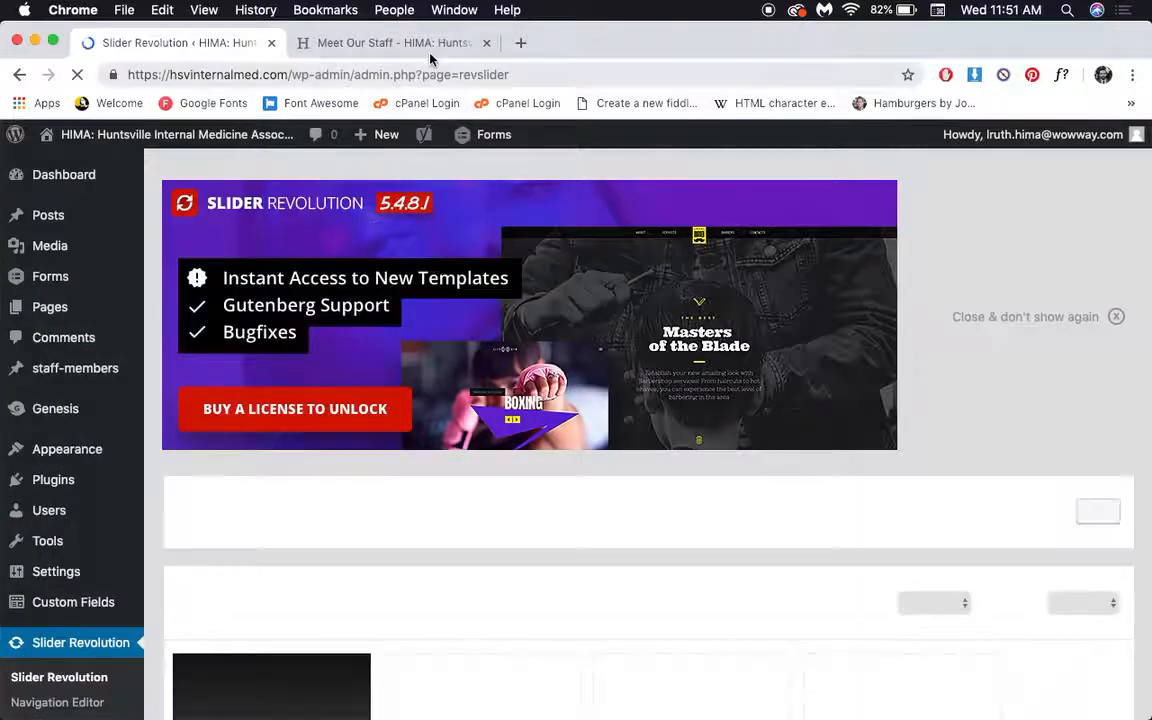
click(390, 44)
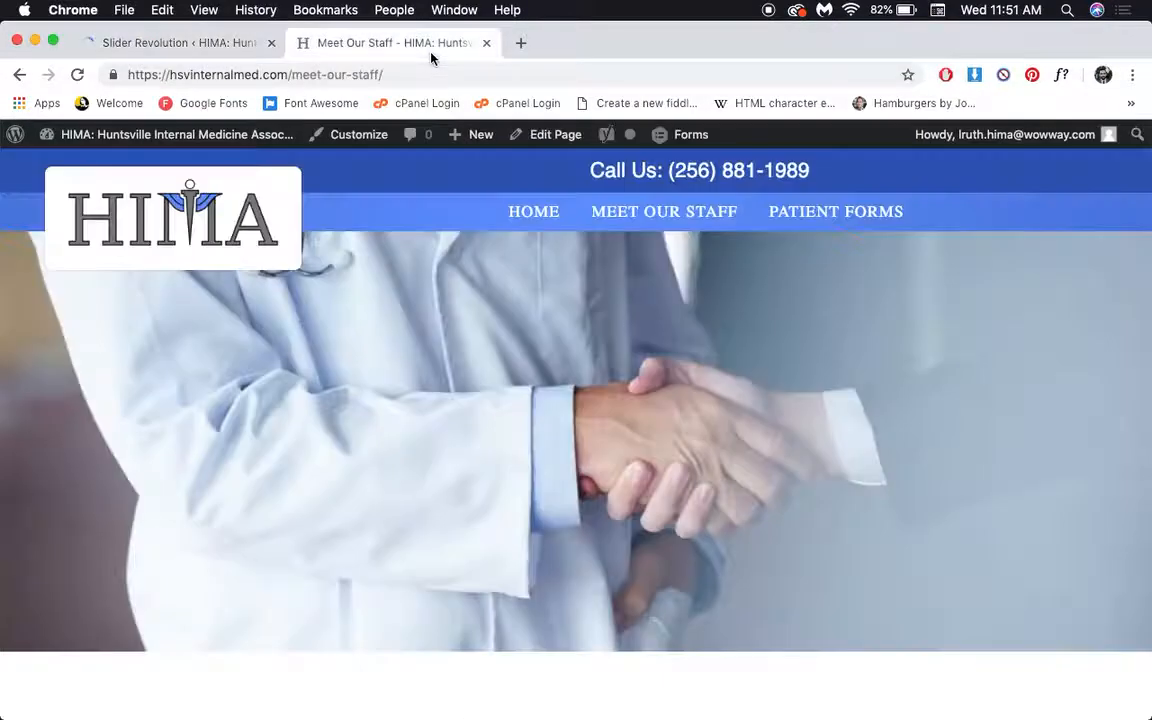
click(549, 213)
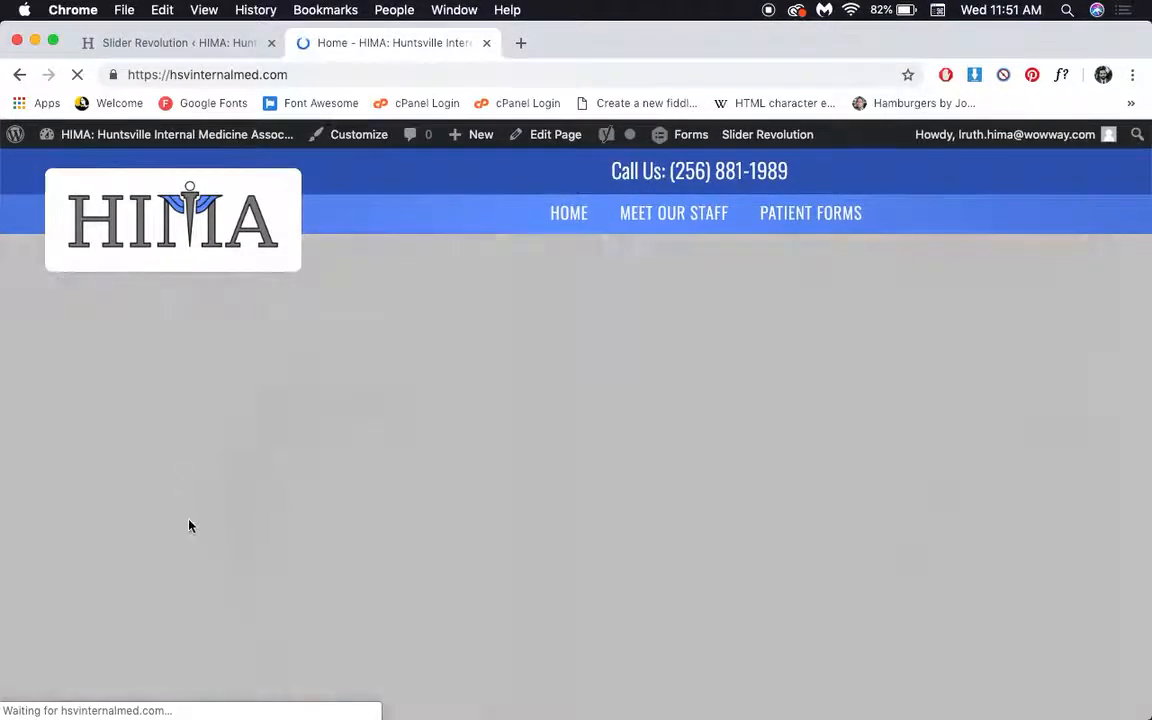
scroll(940, 477, down, 2)
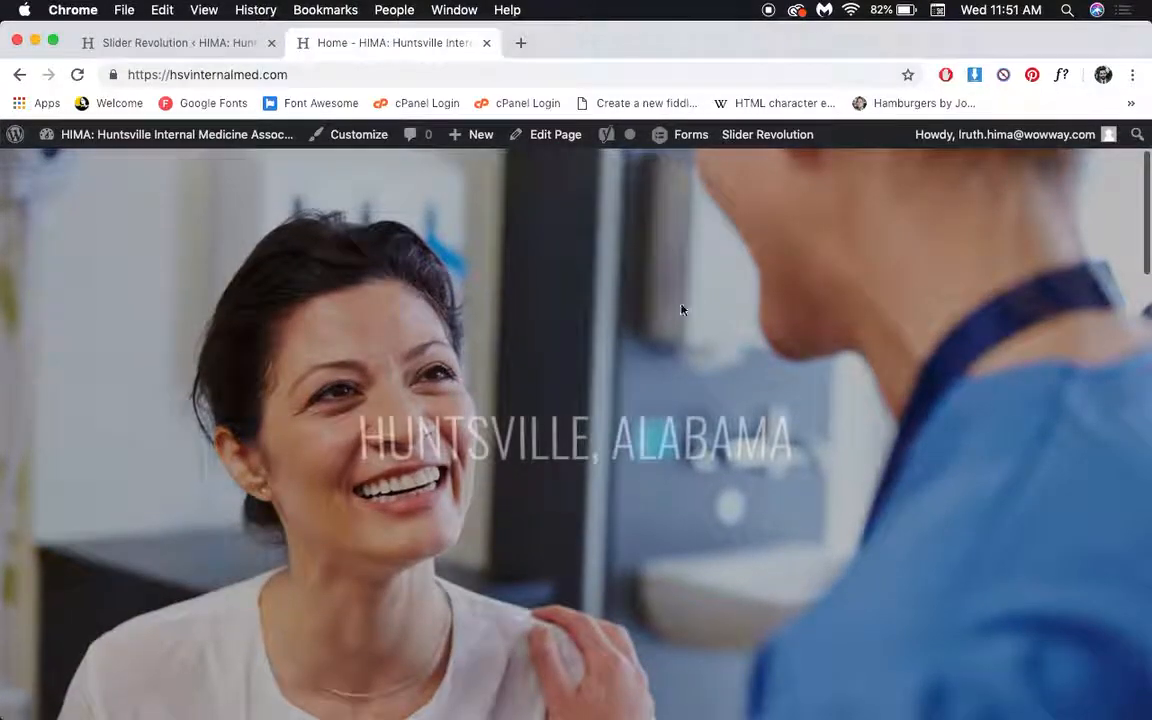
Return to Slider Revolution, permanently dismiss its promotional banner, and open the Homepage slider in the slide editor
click(240, 44)
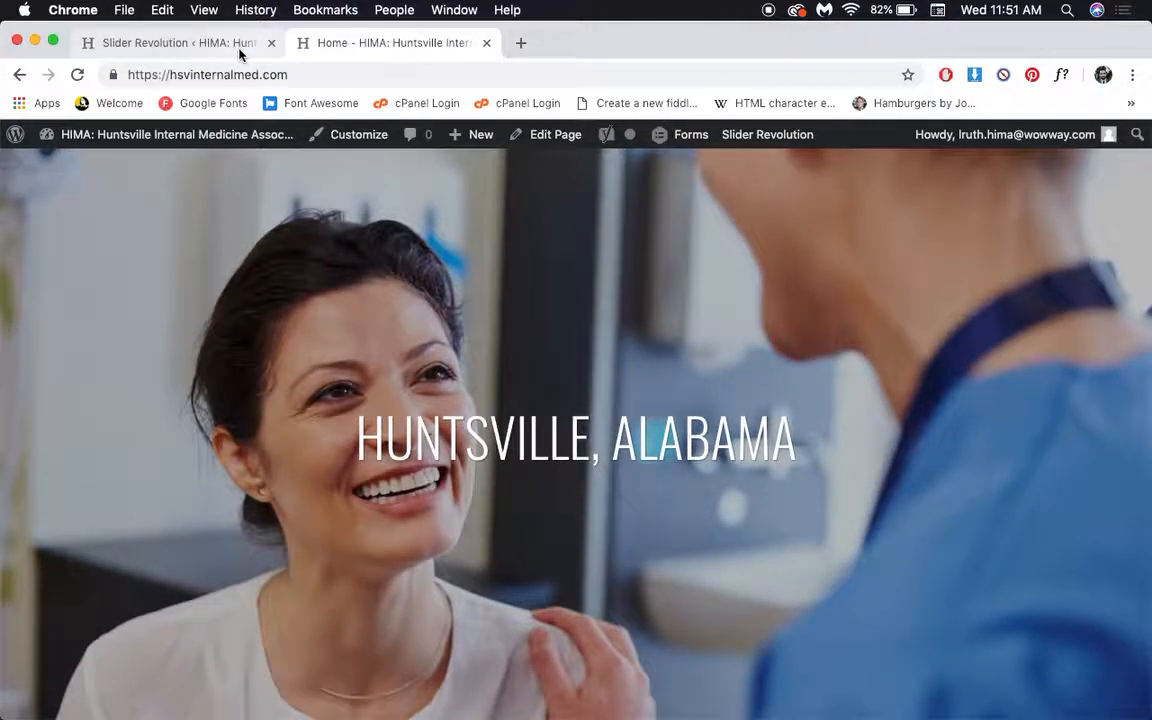
scroll(507, 393, down, 5)
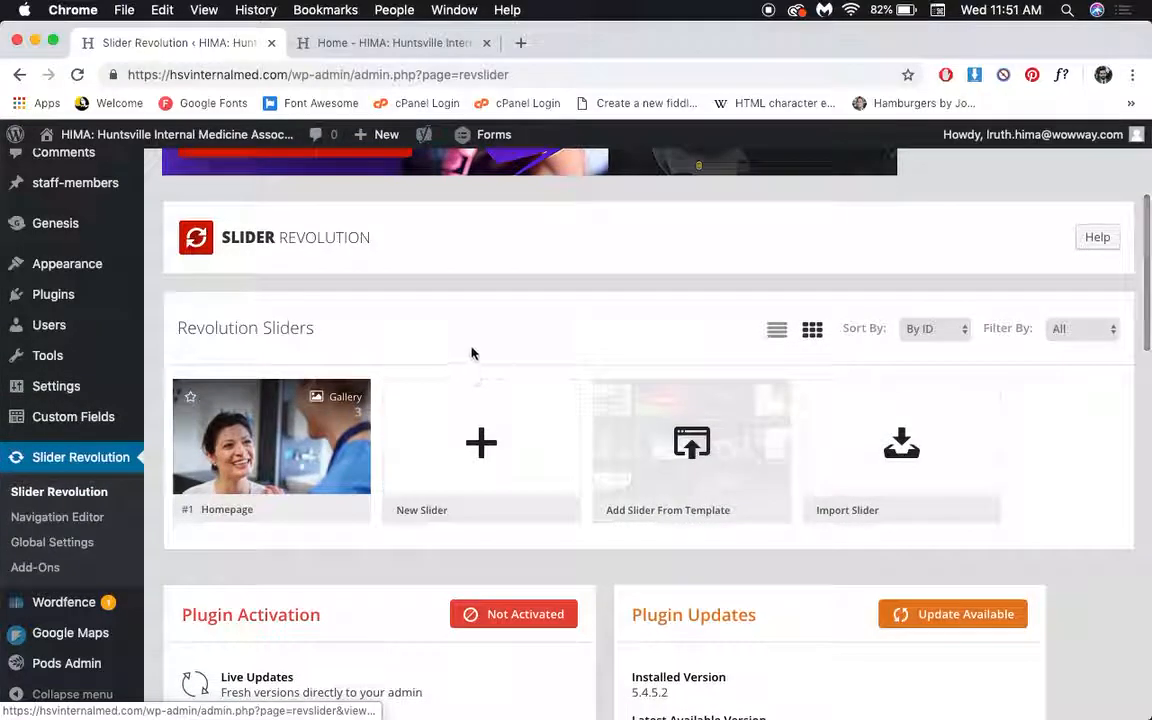
scroll(470, 352, up, 5)
click(1116, 316)
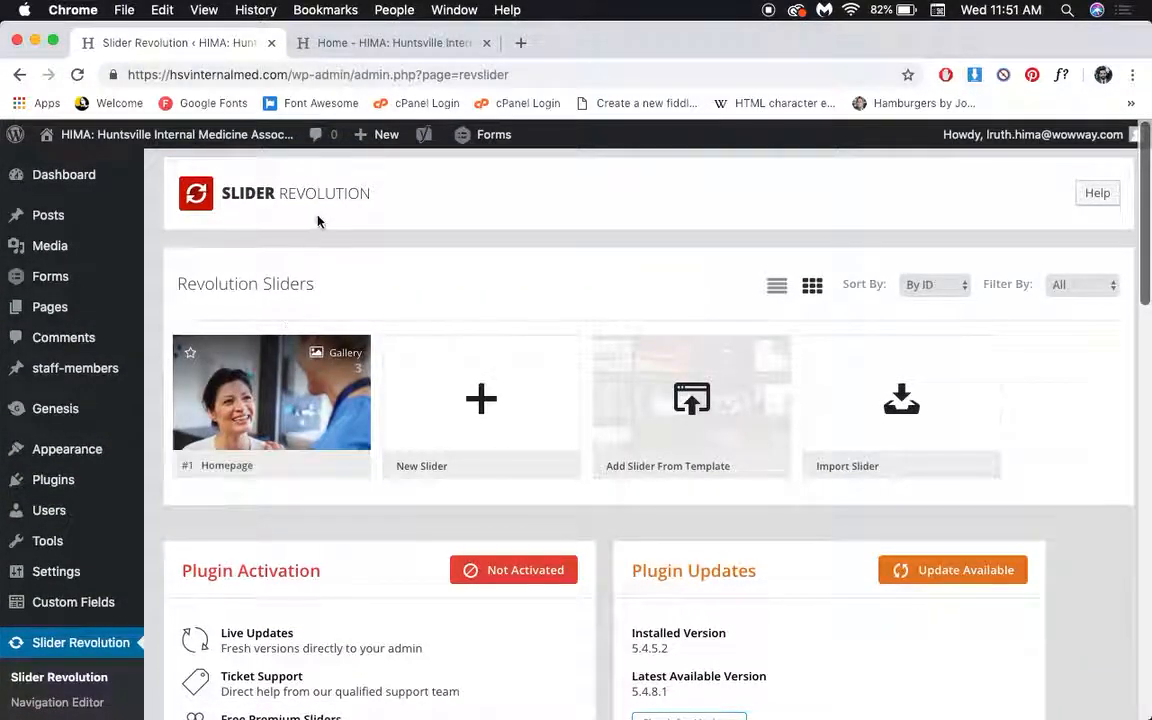
click(288, 429)
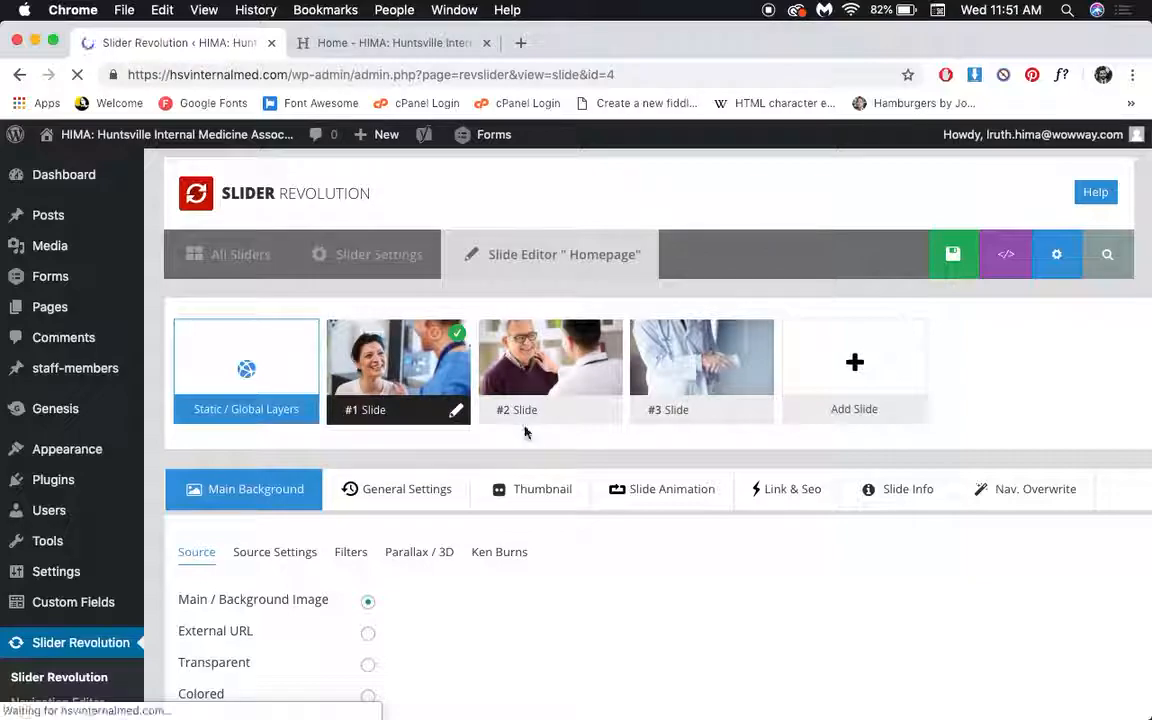
Look over slide #1's settings and canvas, and open the Static / Global Layers while checking the live homepage slider
scroll(527, 432, down, 10)
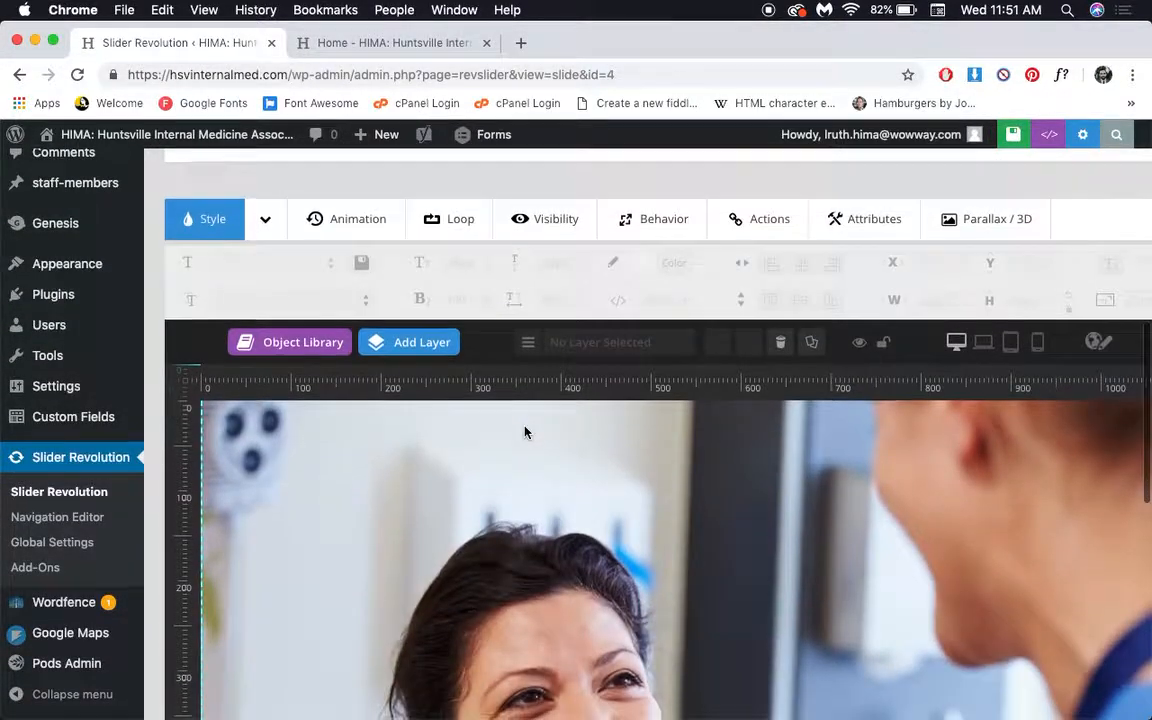
scroll(525, 430, up, 10)
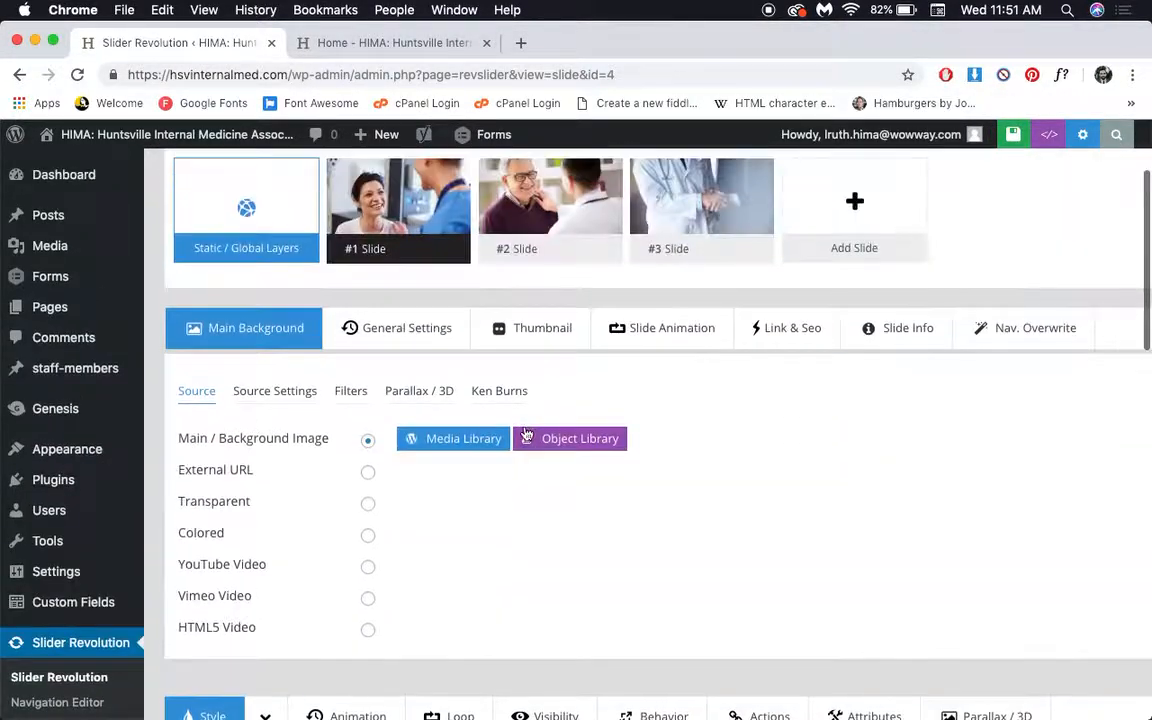
click(257, 206)
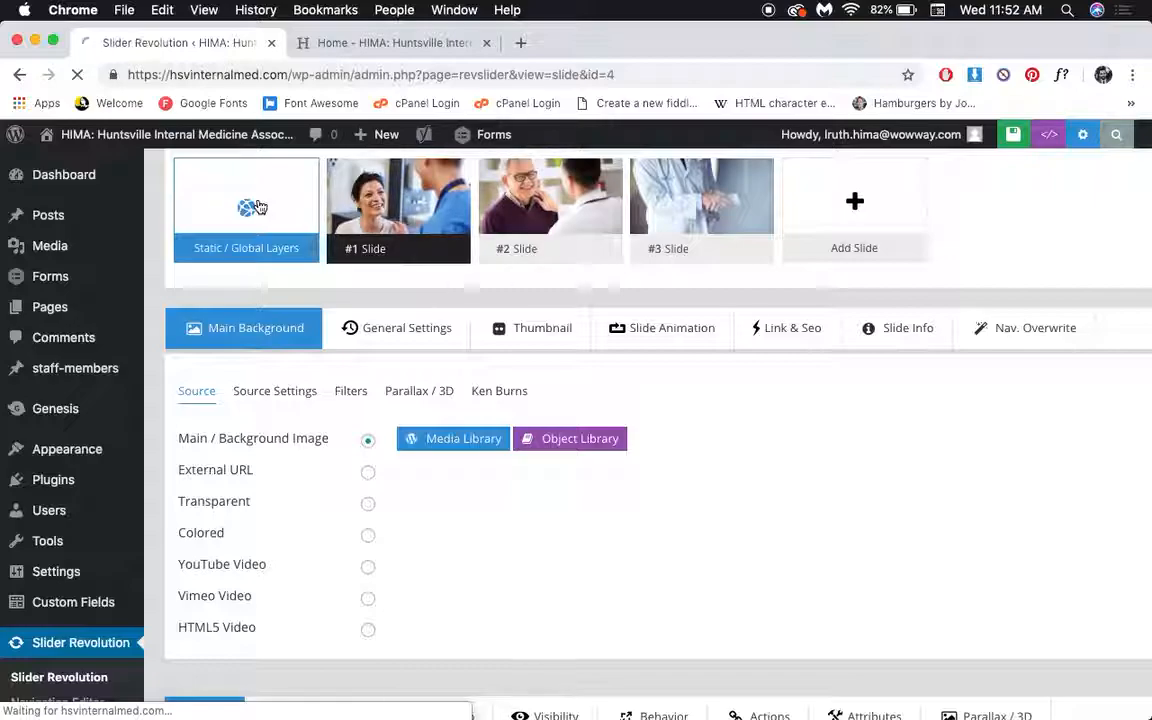
key(ctrl+Tab)
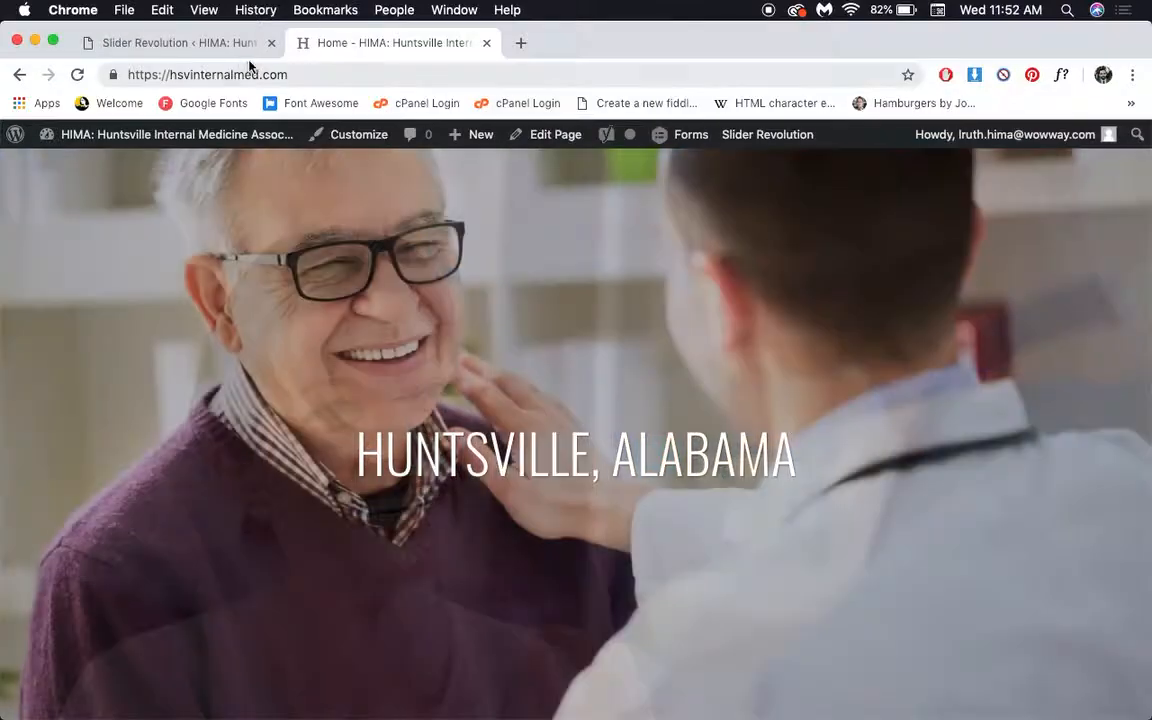
key(ctrl+Tab)
Preview the static layers with different source slides, ending on Slide (ID: 1), and check the Static Layers Overflow options without changing them
click(268, 372)
click(282, 388)
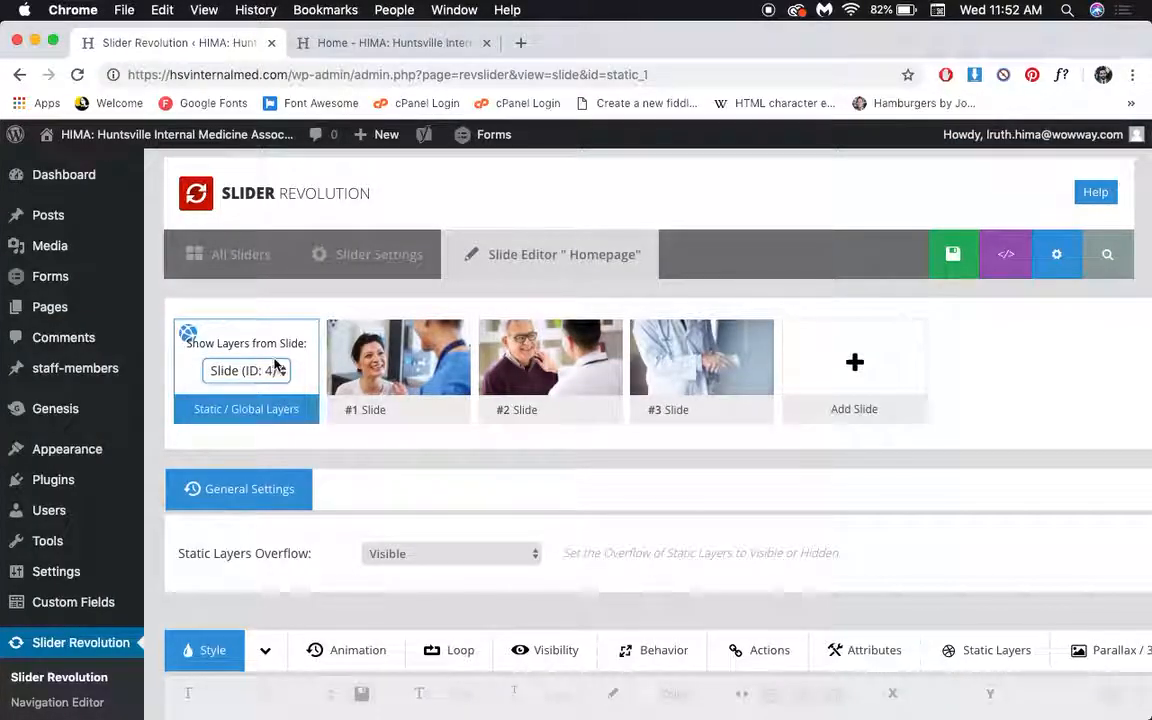
click(268, 370)
click(276, 389)
scroll(417, 460, down, 5)
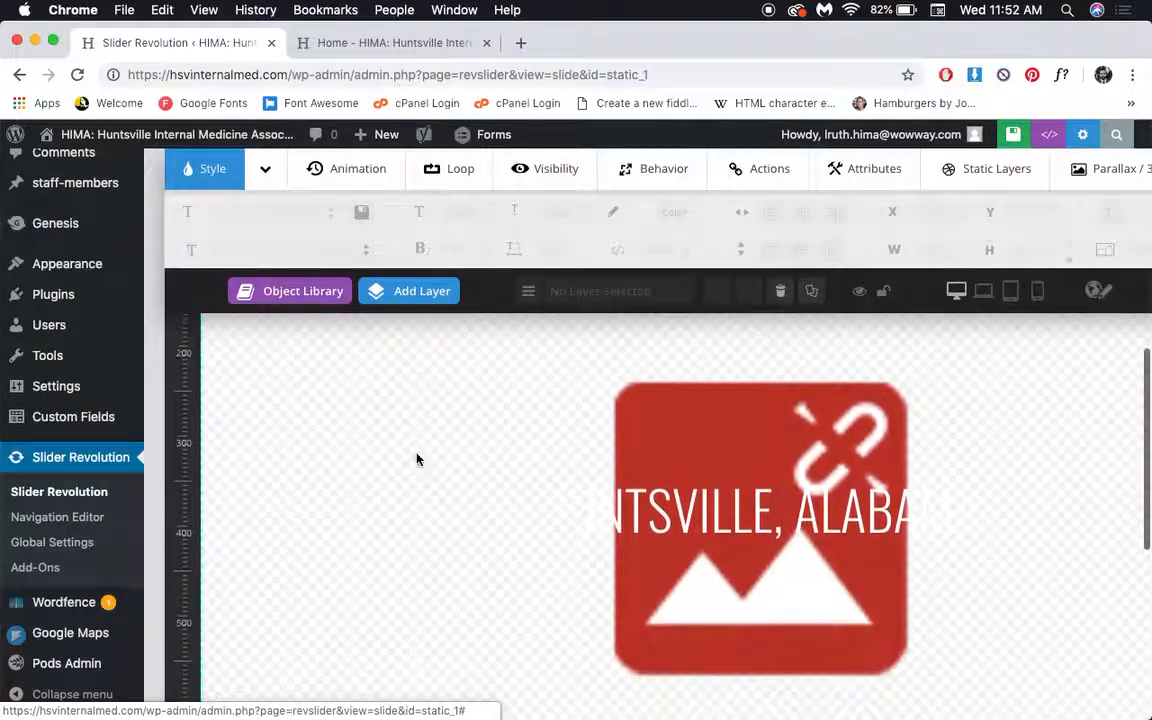
scroll(417, 459, up, 5)
click(282, 371)
click(545, 434)
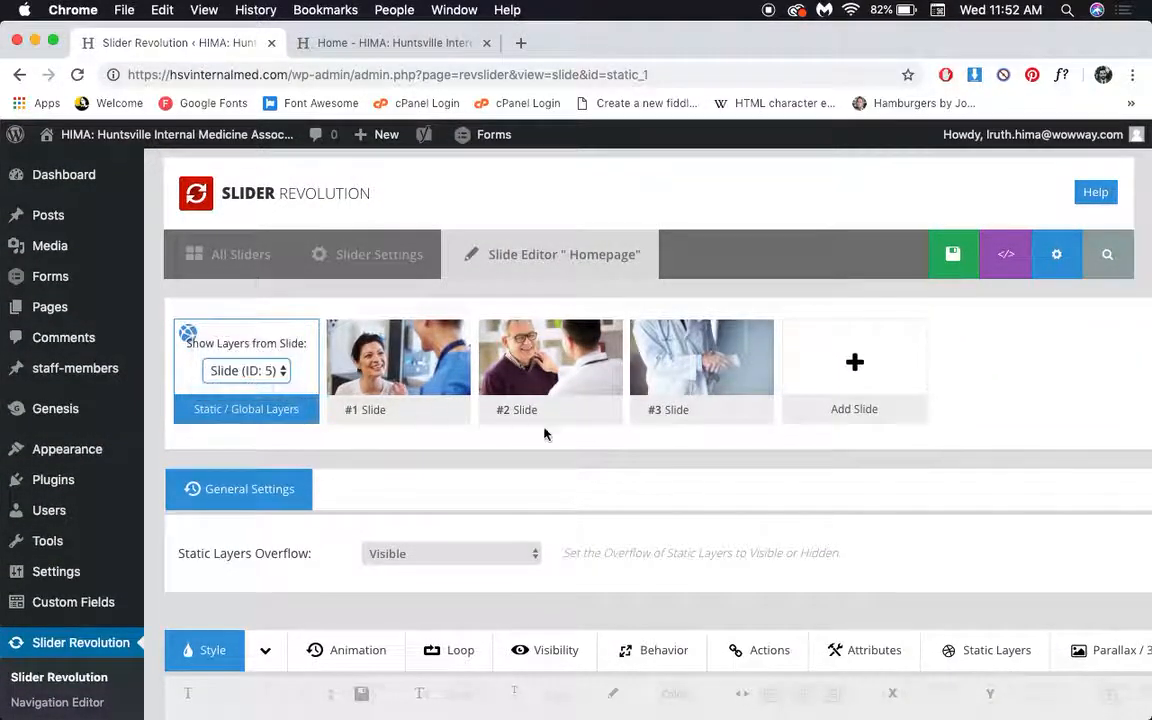
scroll(843, 504, down, 5)
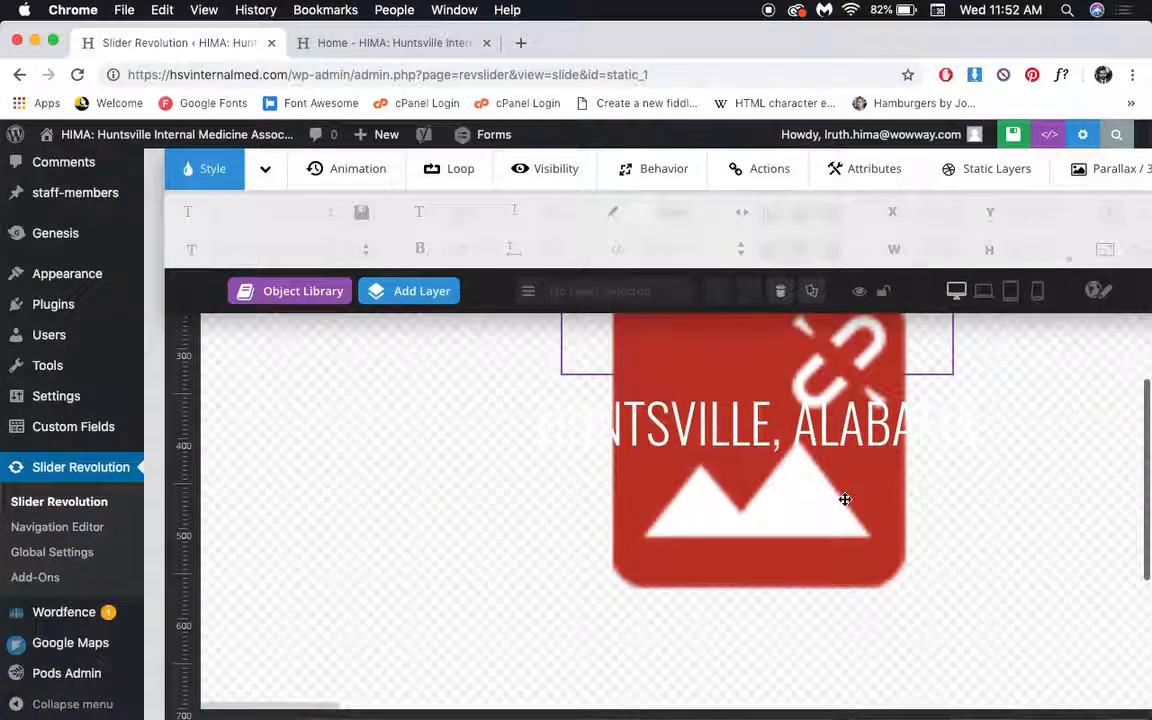
scroll(845, 499, up, 2)
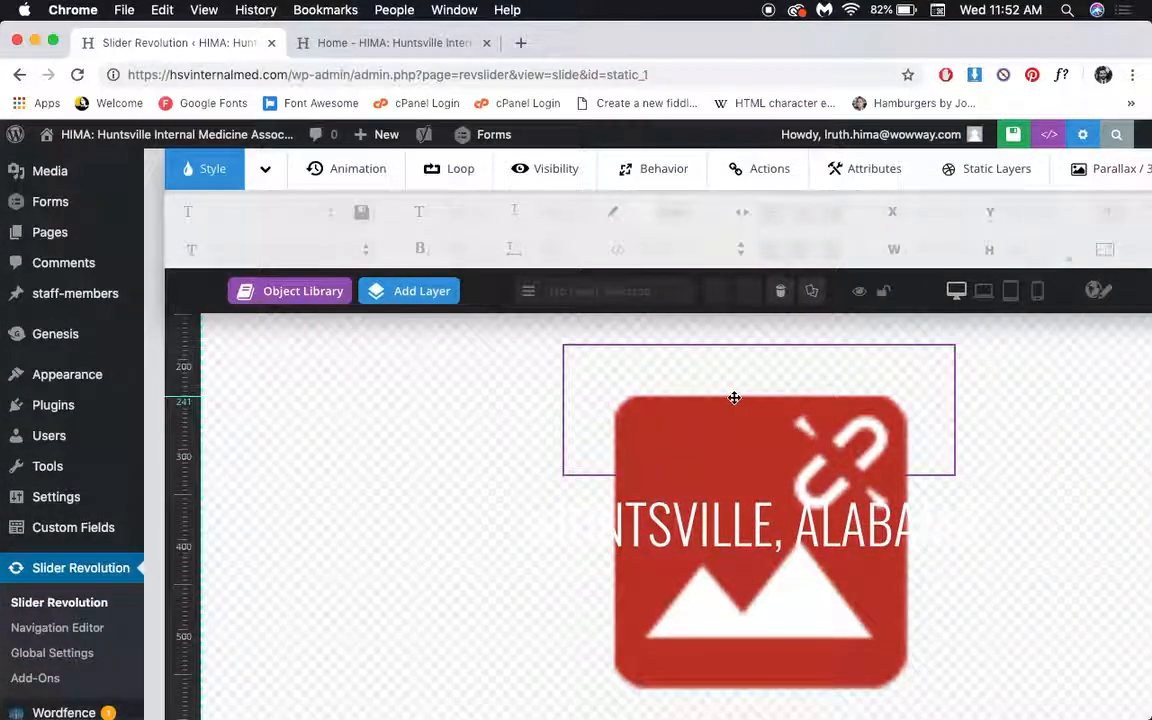
scroll(734, 398, up, 10)
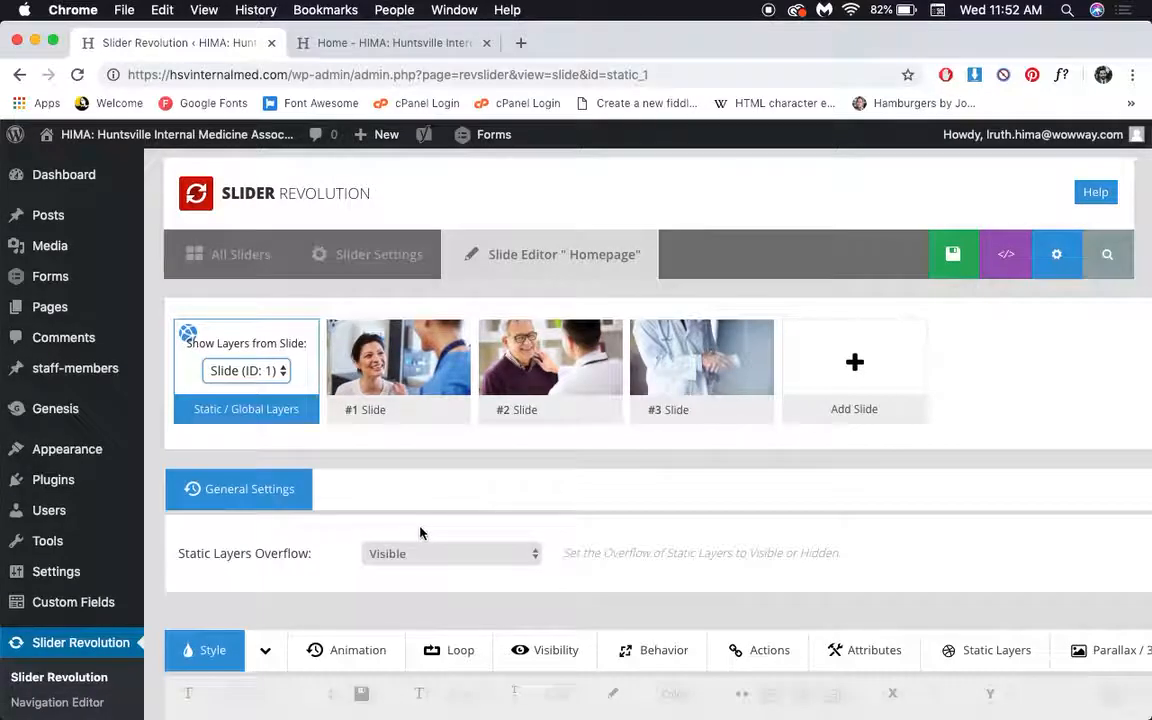
click(423, 557)
click(424, 550)
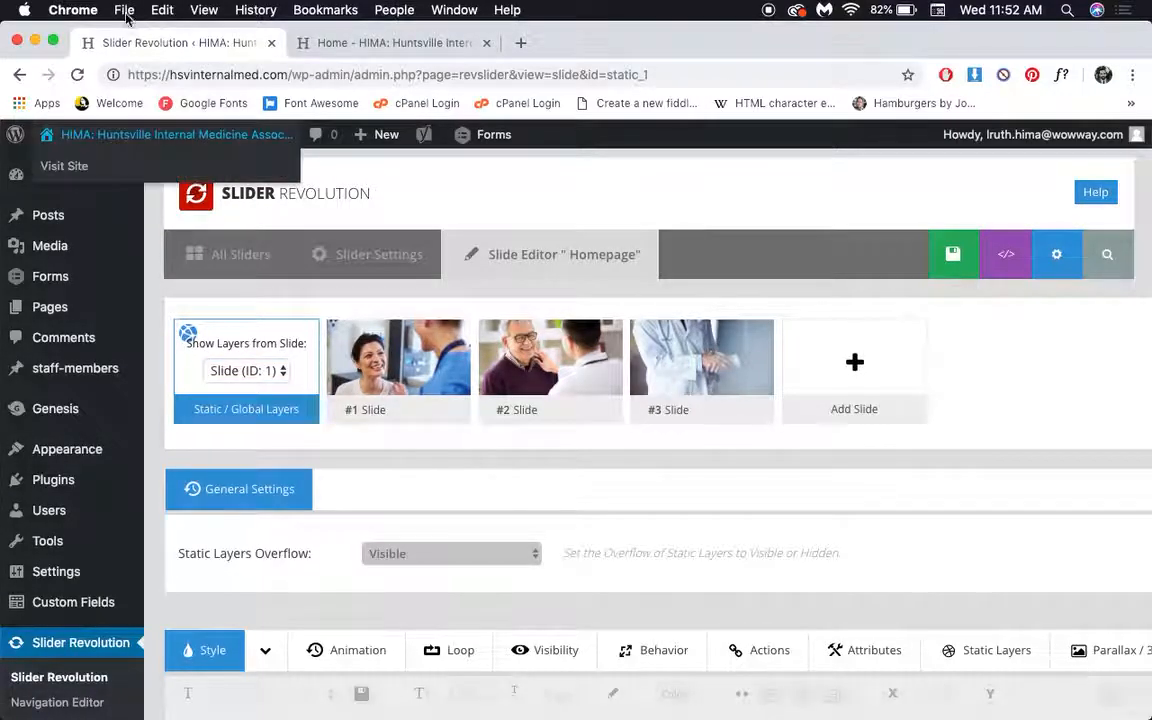
Select the "Huntsville, Alabama" static text layer, inspect its style settings and text editor, and close the editor without changing the wording
scroll(378, 360, down, 10)
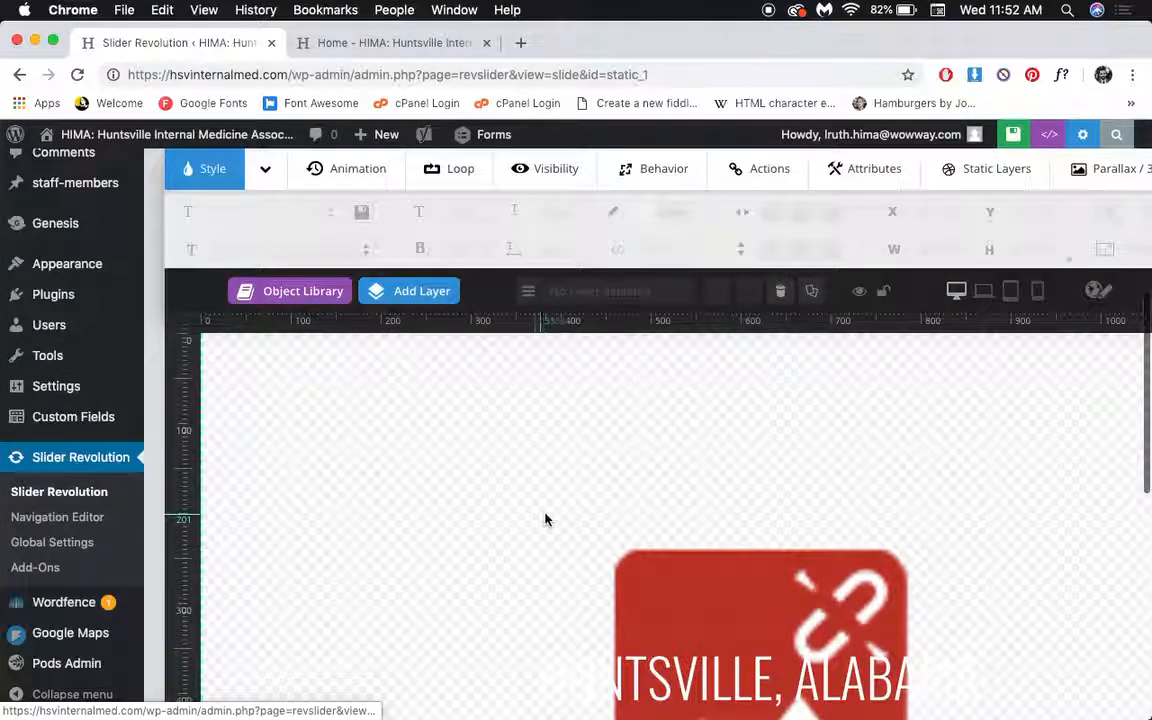
click(546, 514)
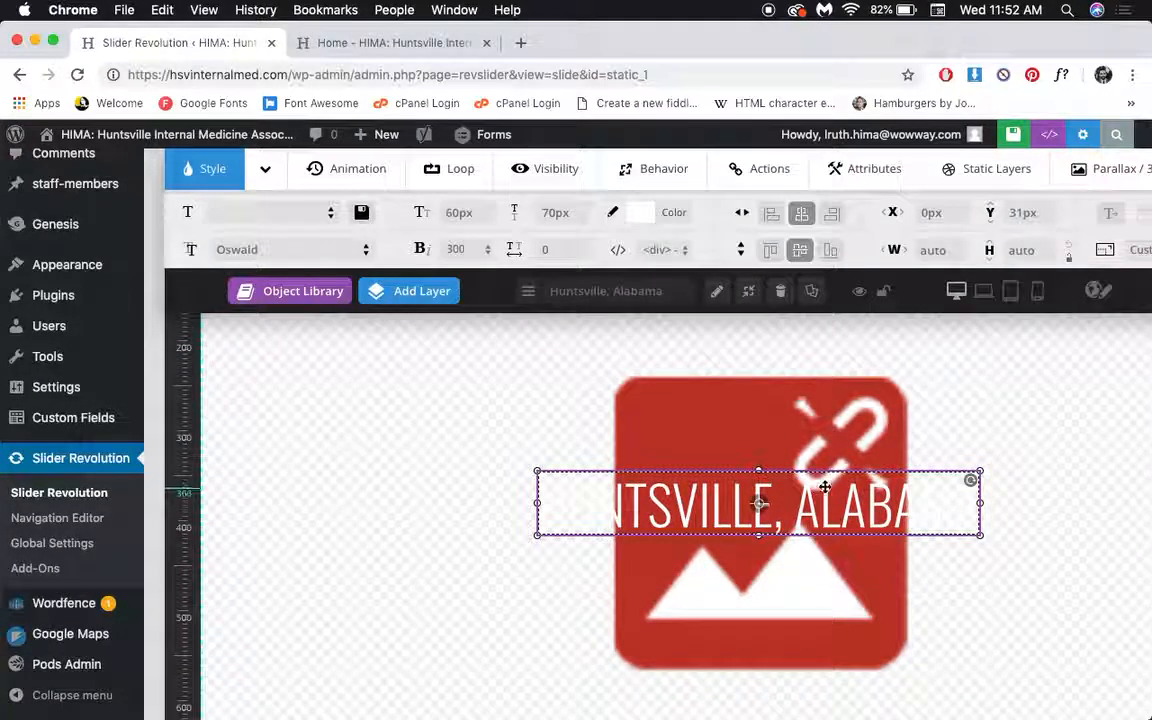
scroll(727, 271, down, 1)
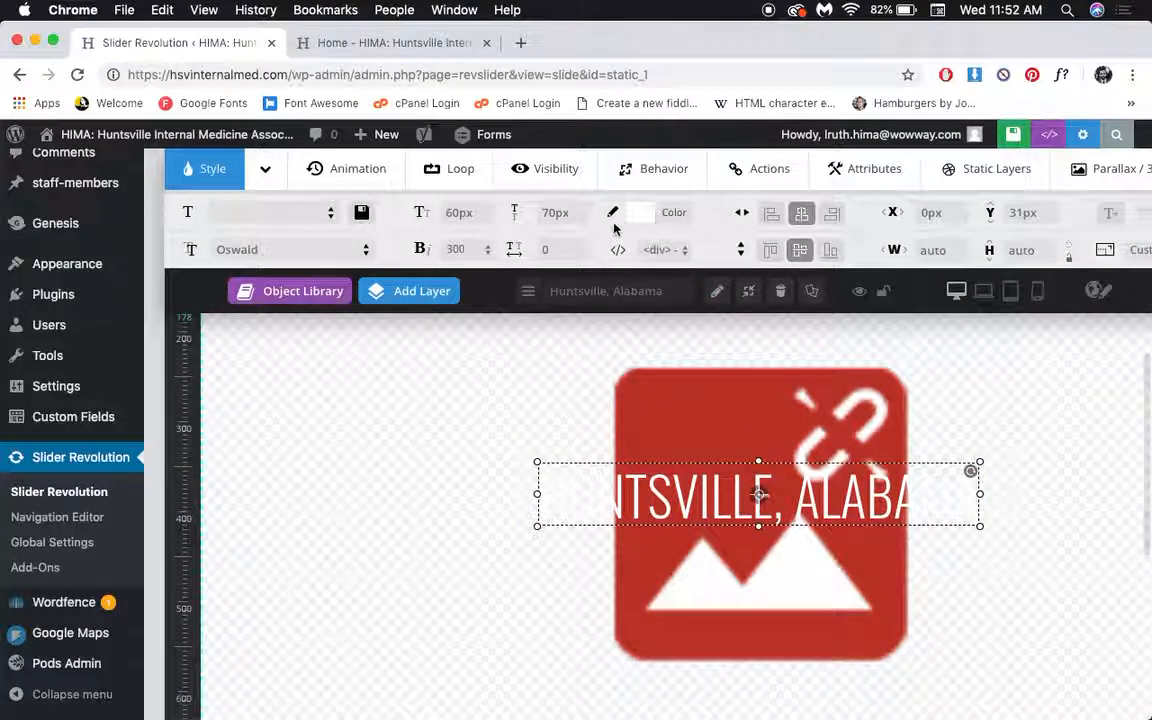
double_click(723, 500)
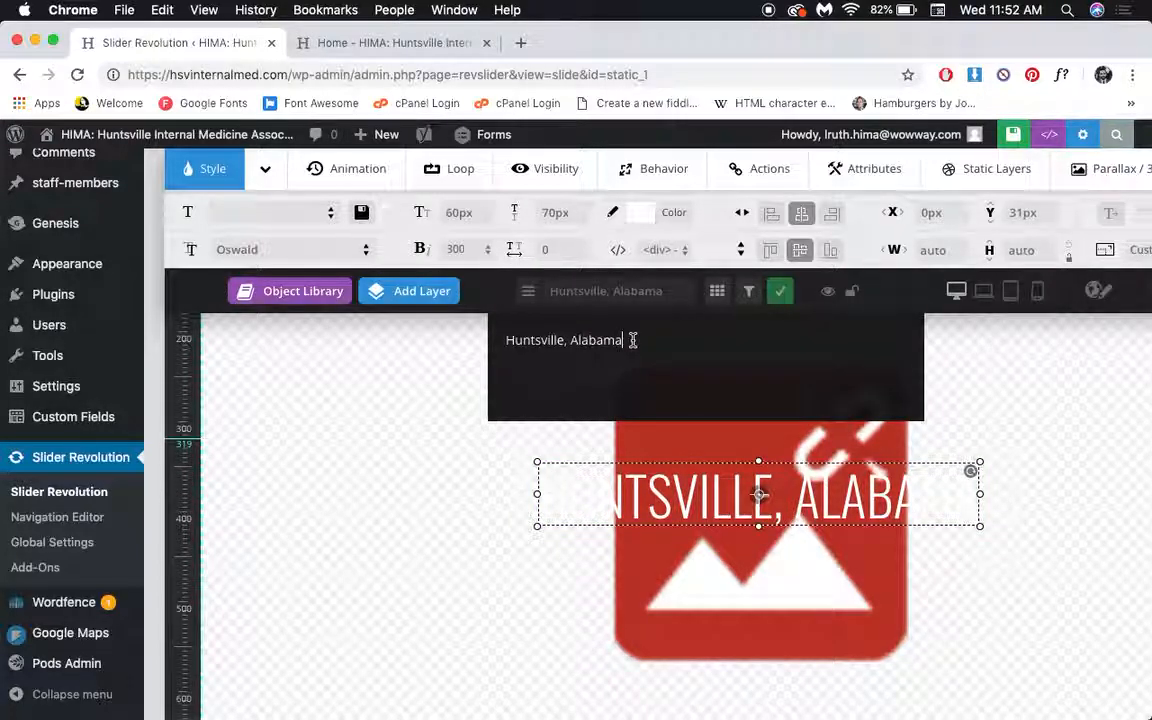
click(784, 291)
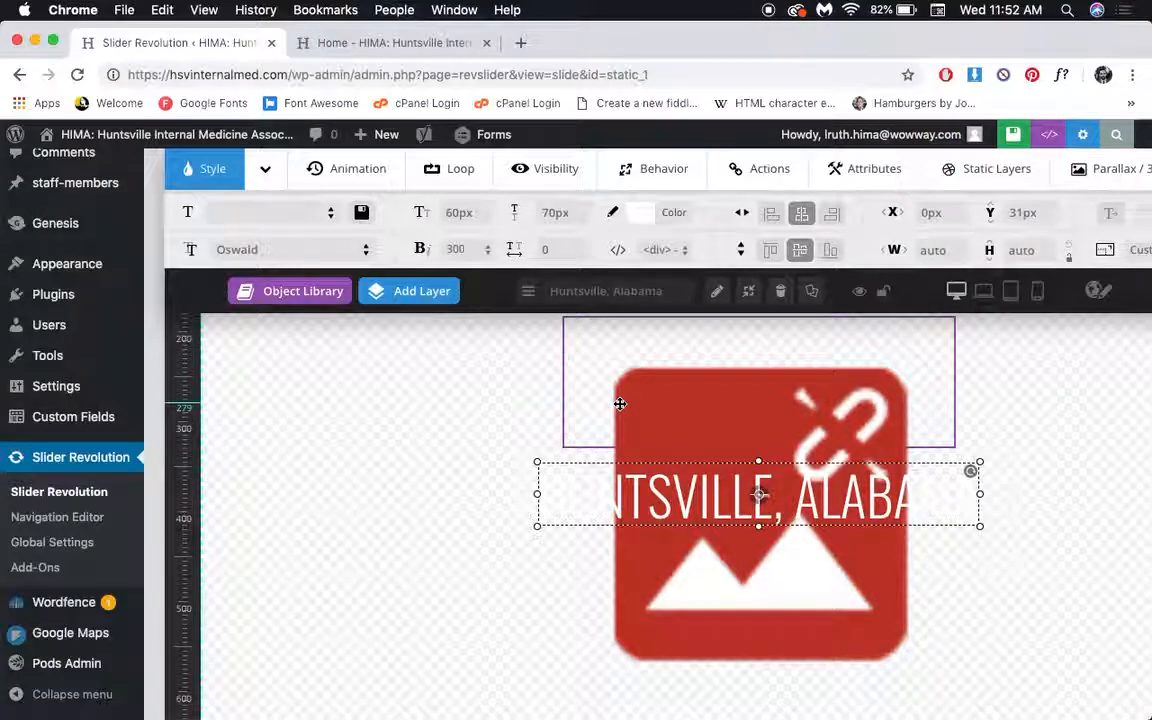
Open slide #1 of the Homepage slider in the editor and examine its canvas and main background source options
scroll(617, 404, up, 5)
mouse_move(421, 404)
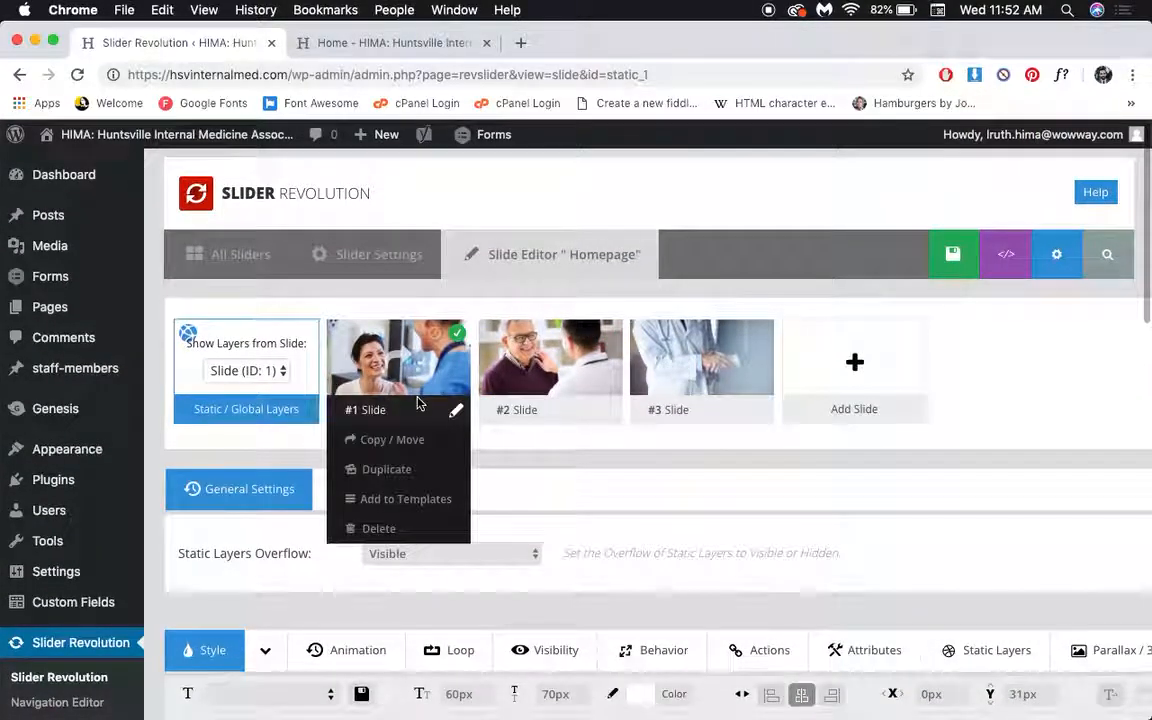
click(395, 392)
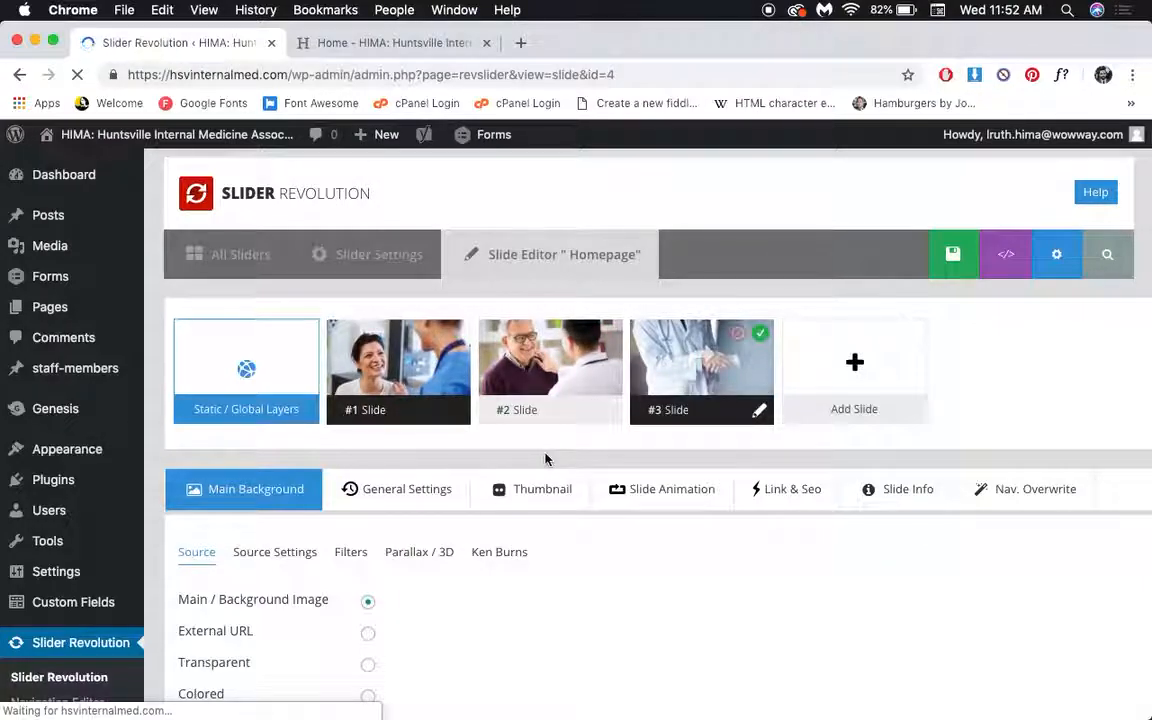
scroll(545, 459, down, 5)
scroll(545, 459, down, 5)
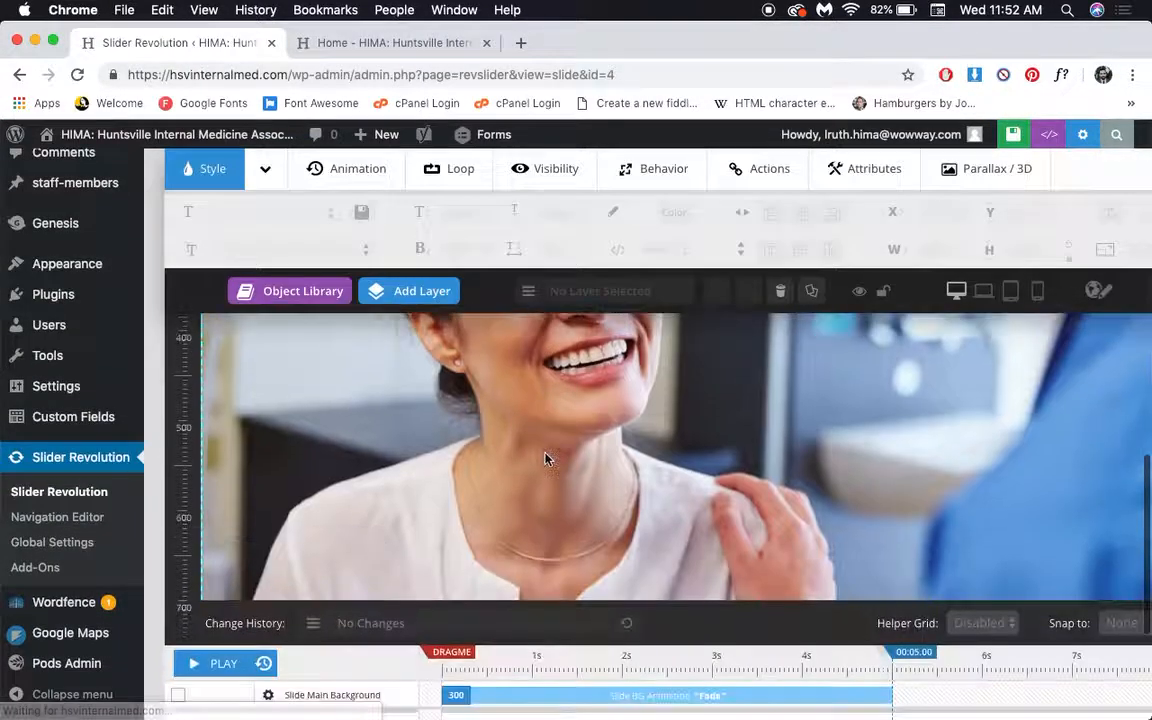
scroll(545, 459, up, 5)
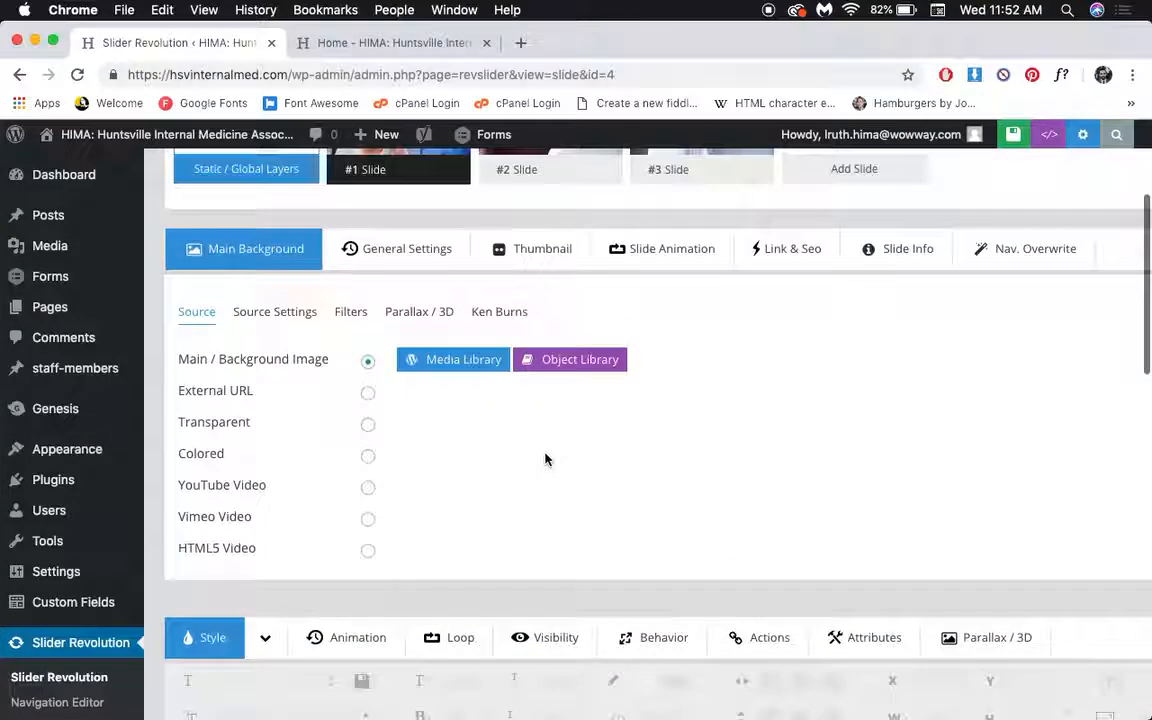
Open the image chooser for slide #1's background, check the Media Library and Upload Files views, and close it without inserting an image
click(446, 360)
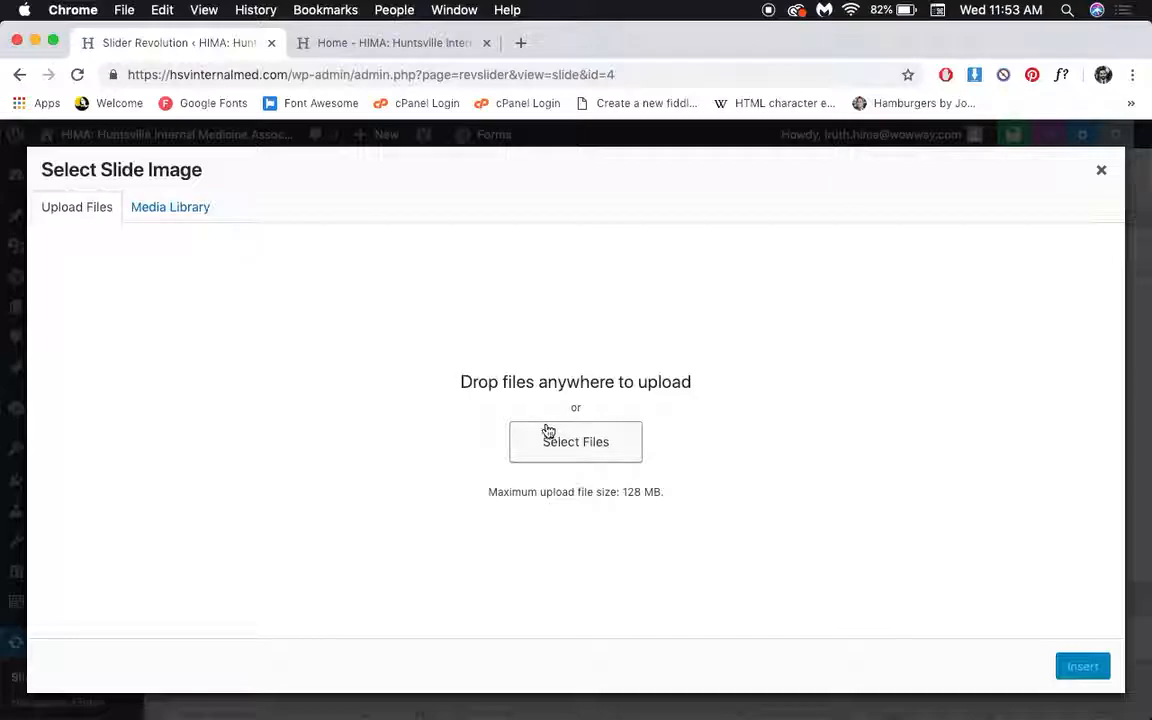
click(166, 224)
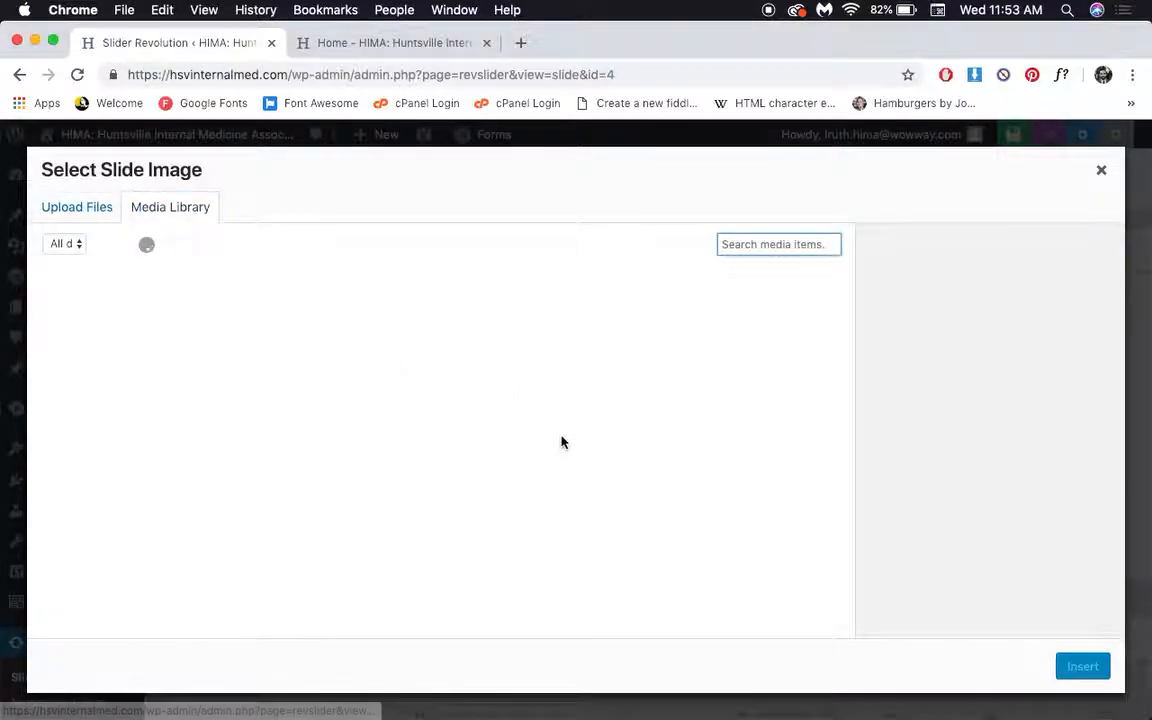
click(84, 222)
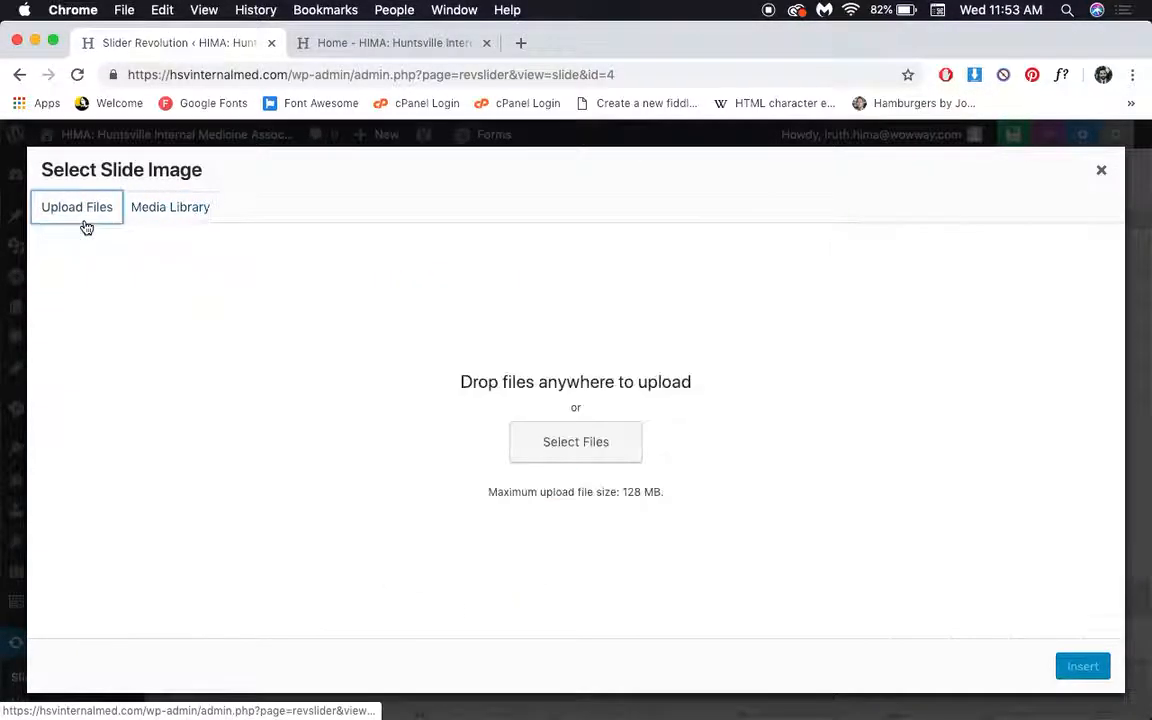
click(1104, 172)
Review the slide thumbnails with their per-slide actions and the slide-saving option in the Homepage slide editor
scroll(591, 347, up, 3)
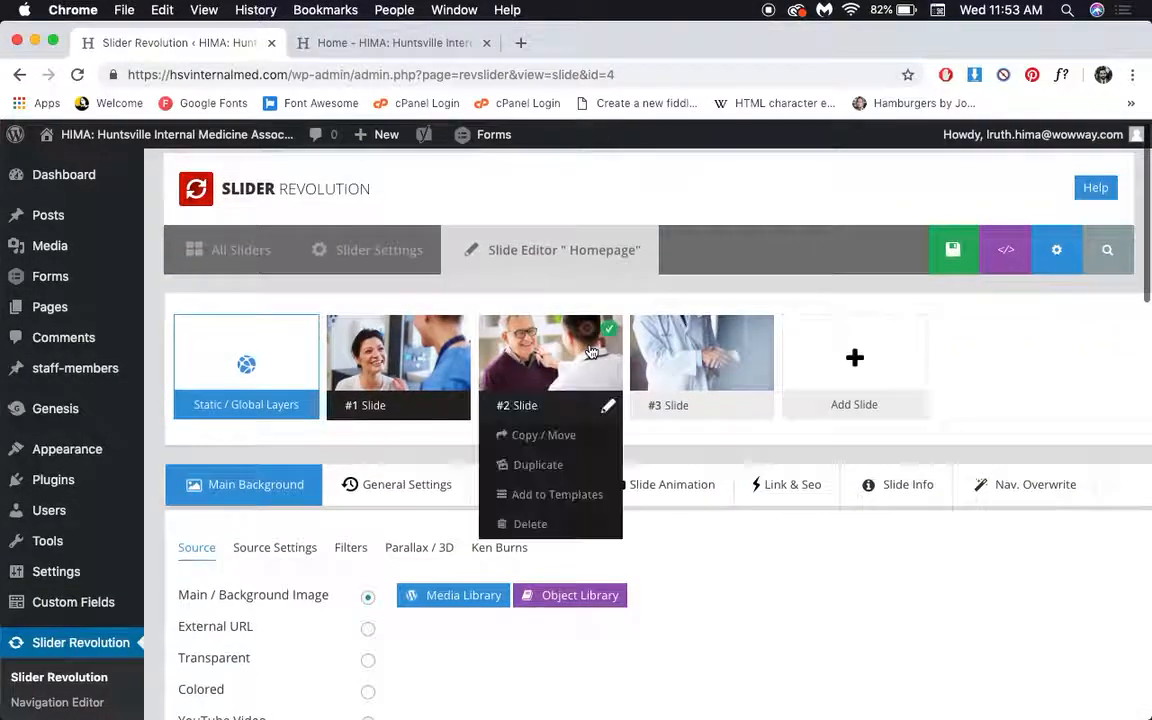
scroll(591, 350, down, 1)
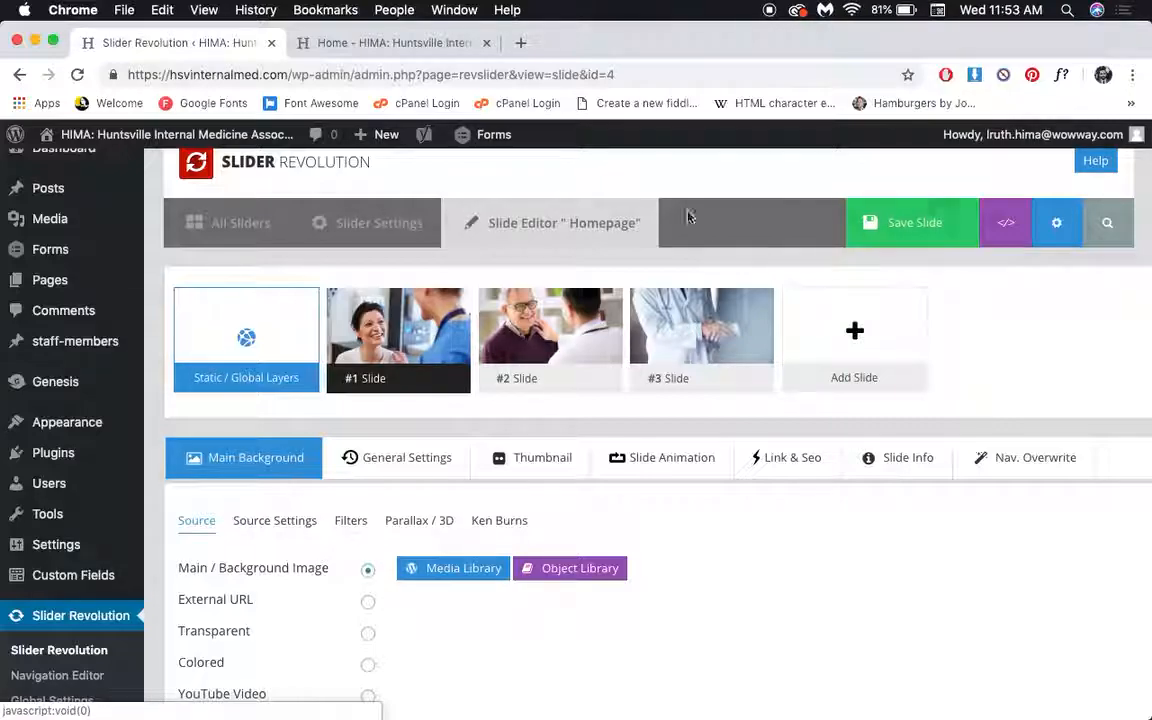
scroll(136, 278, up, 1)
scroll(136, 278, down, 6)
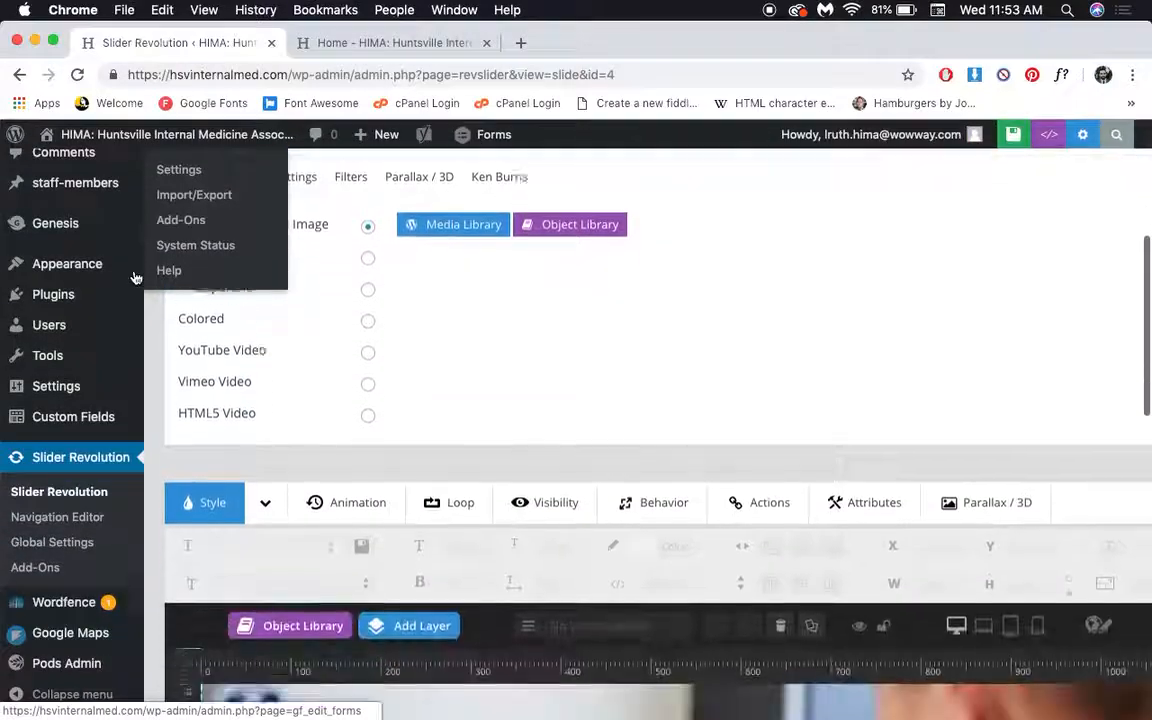
scroll(136, 278, up, 6)
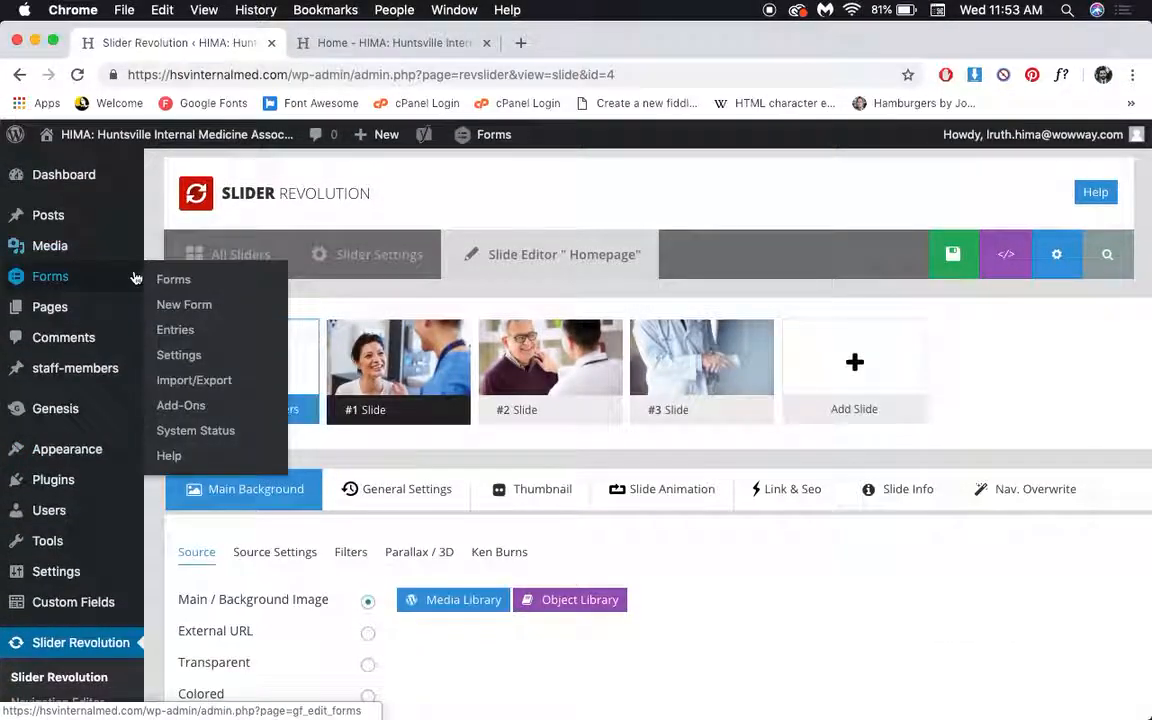